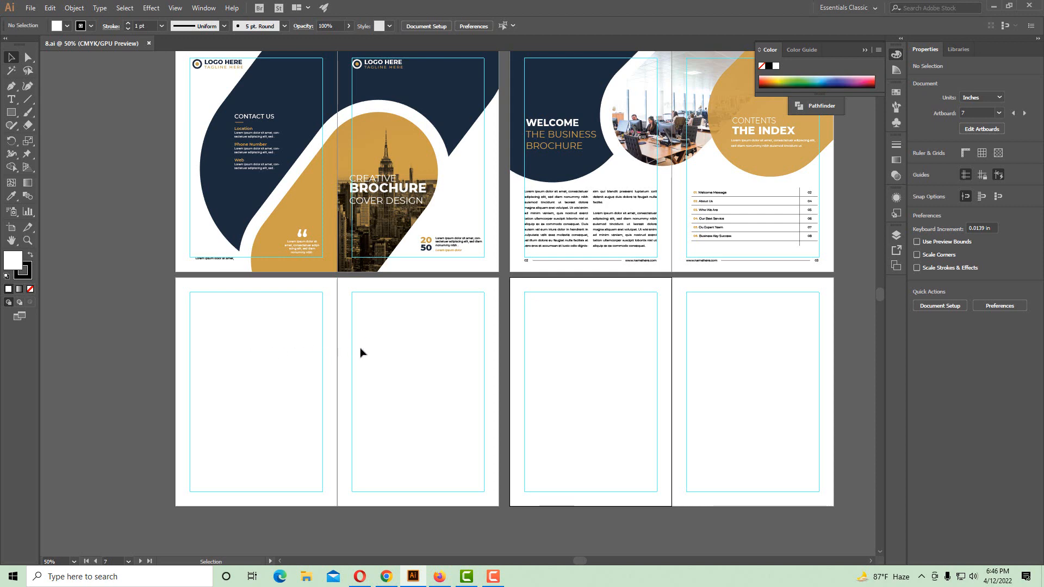
Review the finished cover and welcome/index spreads and the blank page spreads of the brochure
{"action": "left_click", "coordinate": [373, 349], "text": "ctrl"}
{"action": "left_click_drag", "start_coordinate": [384, 369], "coordinate": [356, 440]}
{"action": "left_click_drag", "start_coordinate": [436, 368], "coordinate": [344, 433]}
{"action": "scroll", "coordinate": [468, 267], "scroll_direction": "right", "scroll_amount": 4}
{"action": "scroll", "coordinate": [467, 266], "scroll_direction": "up", "scroll_amount": 1}
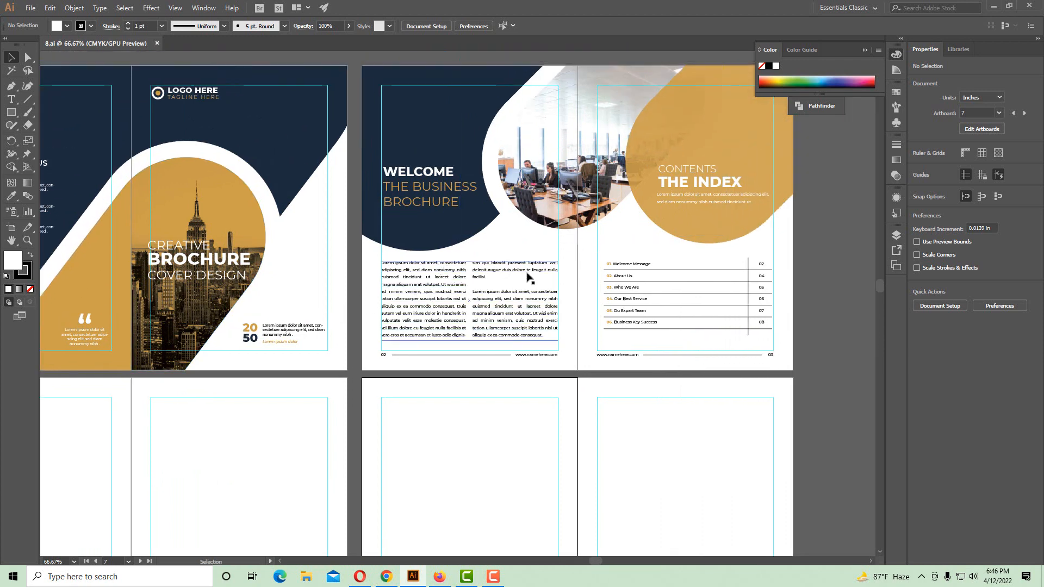
{"action": "left_click_drag", "start_coordinate": [288, 443], "coordinate": [640, 249]}
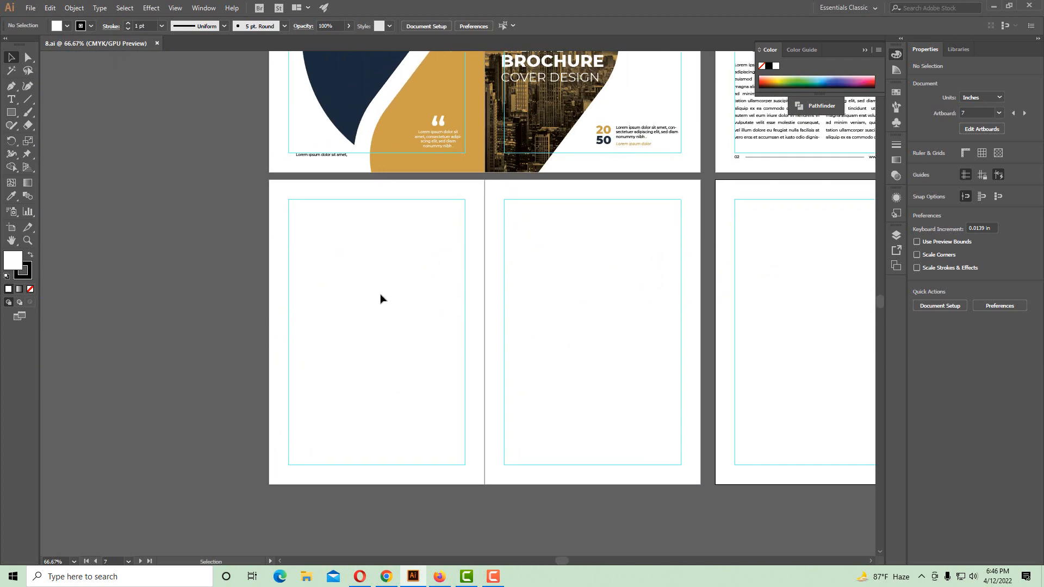
{"action": "left_click_drag", "start_coordinate": [381, 298], "coordinate": [346, 317]}
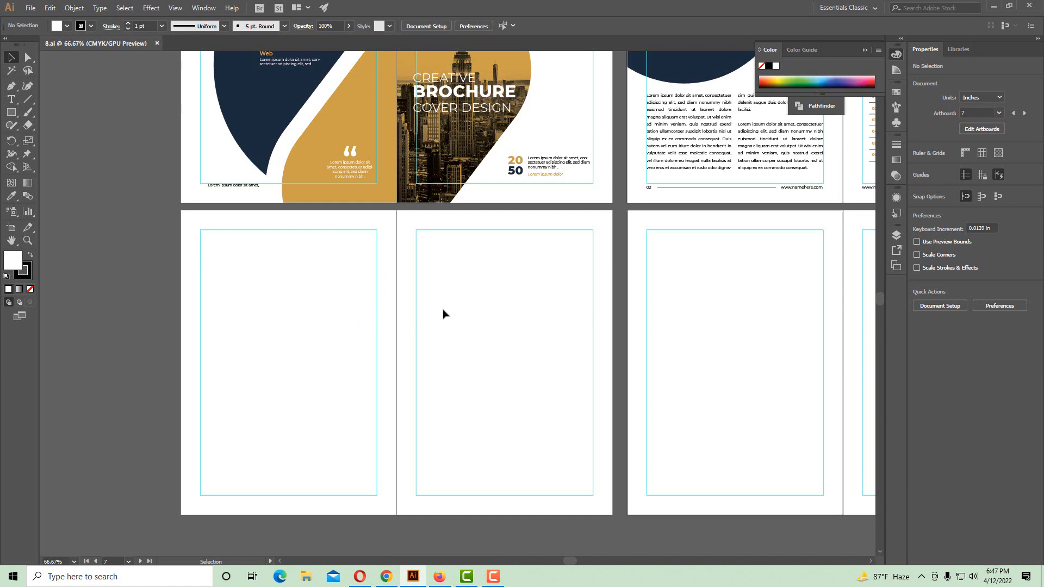
{"action": "left_click_drag", "start_coordinate": [471, 301], "coordinate": [473, 309]}
{"action": "left_click", "coordinate": [511, 278], "text": "ctrl+alt"}
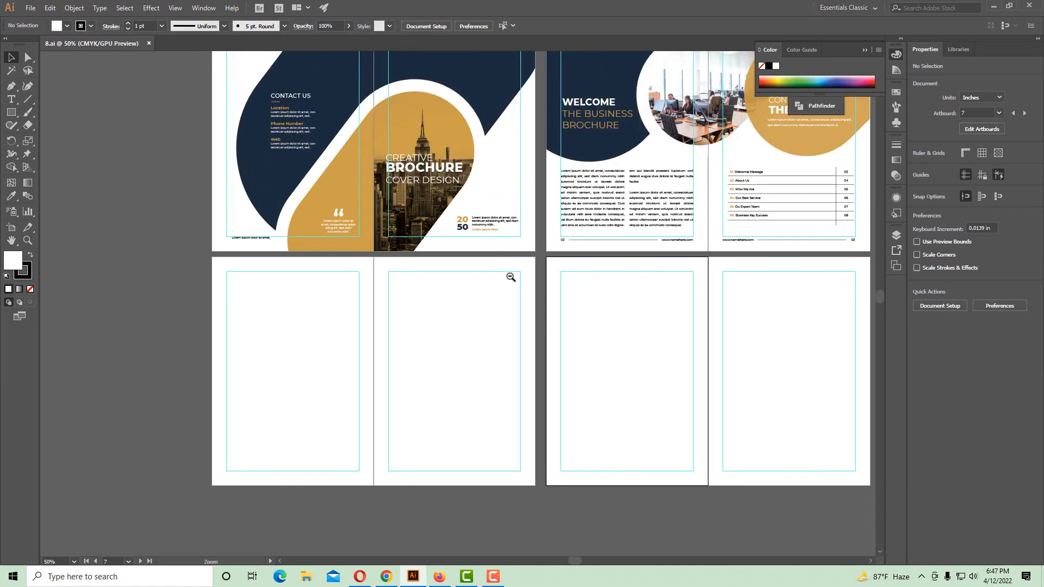
{"action": "left_click_drag", "start_coordinate": [510, 278], "coordinate": [453, 362]}
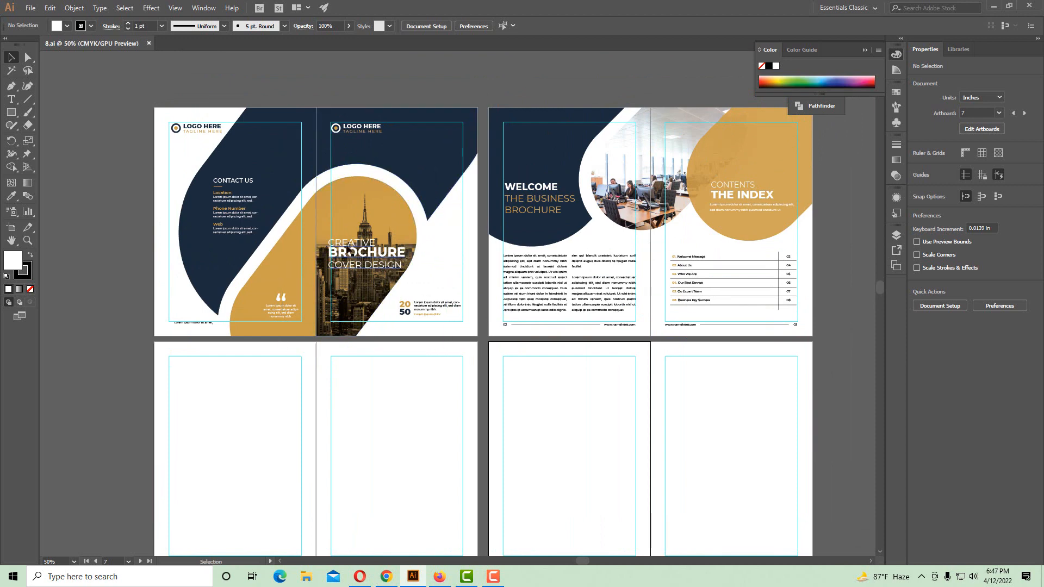
{"action": "left_click_drag", "start_coordinate": [419, 365], "coordinate": [438, 307]}
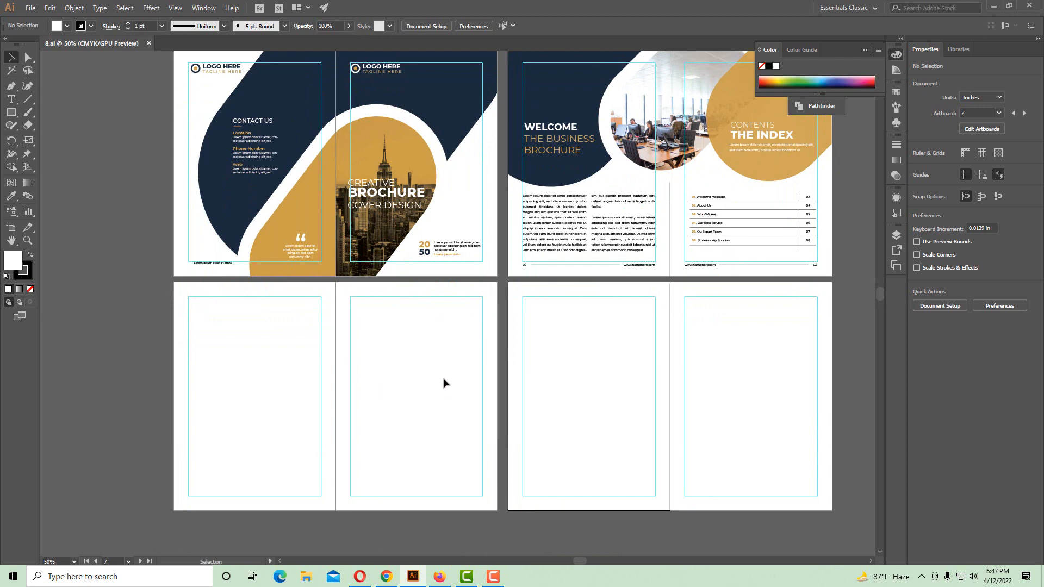
{"action": "left_click_drag", "start_coordinate": [443, 382], "coordinate": [429, 386]}
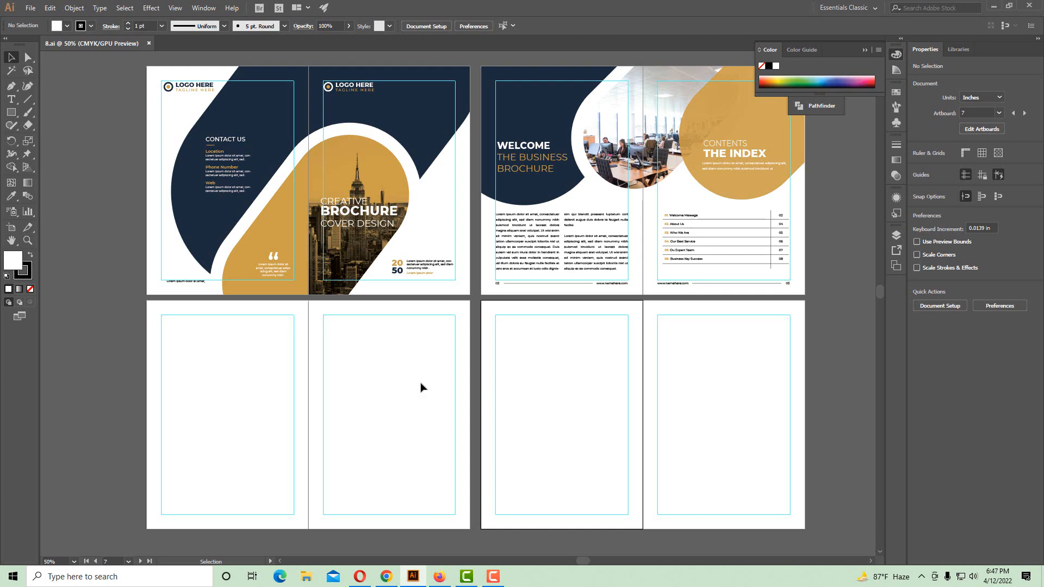
{"action": "left_click", "coordinate": [417, 363], "text": "ctrl"}
{"action": "mouse_move", "coordinate": [418, 372]}
{"action": "left_mouse_down"}
{"action": "mouse_move", "coordinate": [431, 370]}
{"action": "mouse_move", "coordinate": [429, 385]}
{"action": "left_mouse_up"}
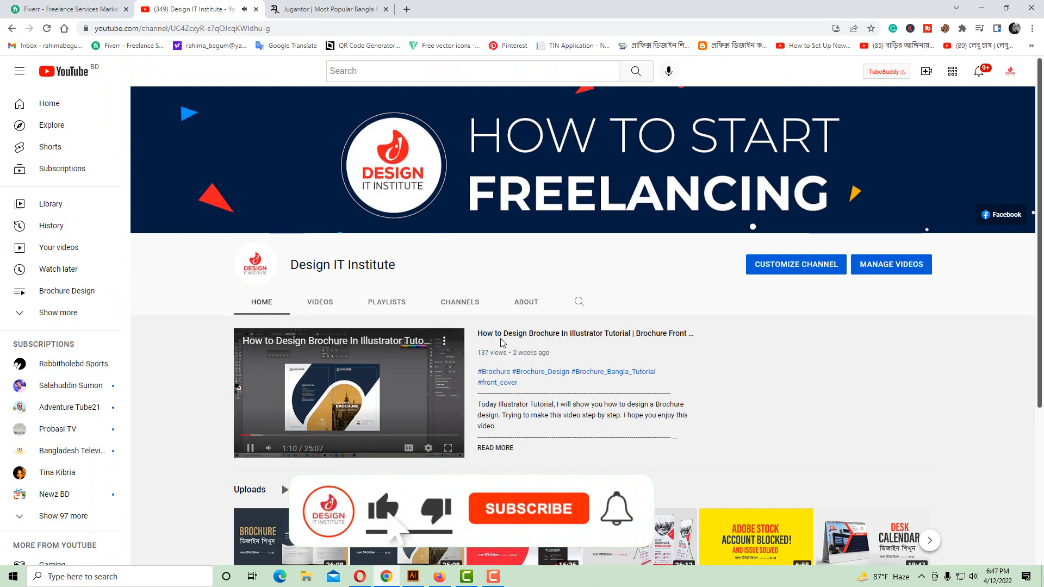
Browse the uploads on the Design IT Institute YouTube channel and open its full list of videos
{"action": "scroll", "coordinate": [538, 321], "scroll_direction": "down", "scroll_amount": 4}
{"action": "scroll", "coordinate": [565, 304], "scroll_direction": "up", "scroll_amount": 4}
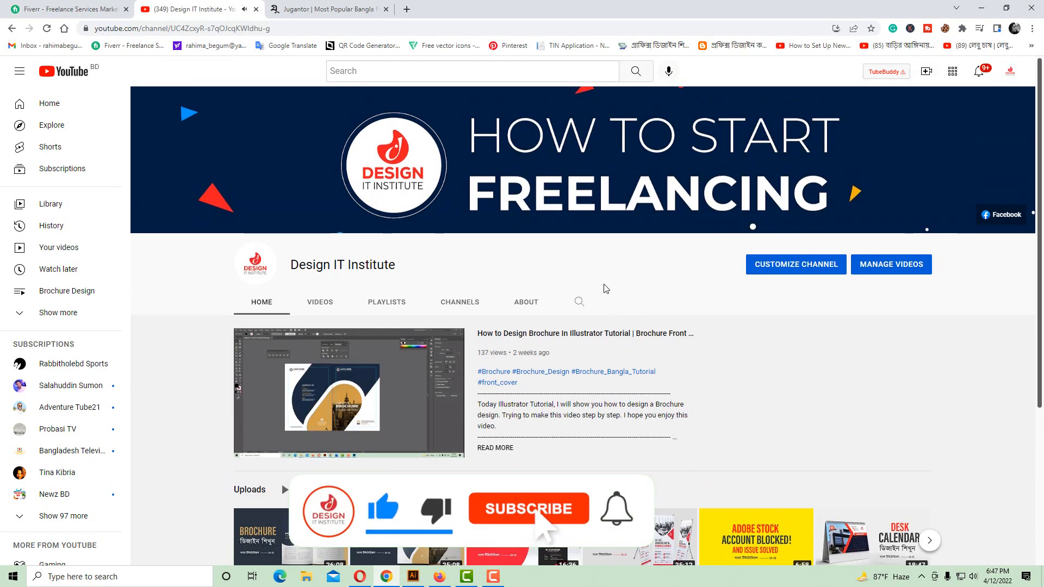
{"action": "scroll", "coordinate": [582, 293], "scroll_direction": "down", "scroll_amount": 2}
{"action": "scroll", "coordinate": [645, 282], "scroll_direction": "down", "scroll_amount": 2}
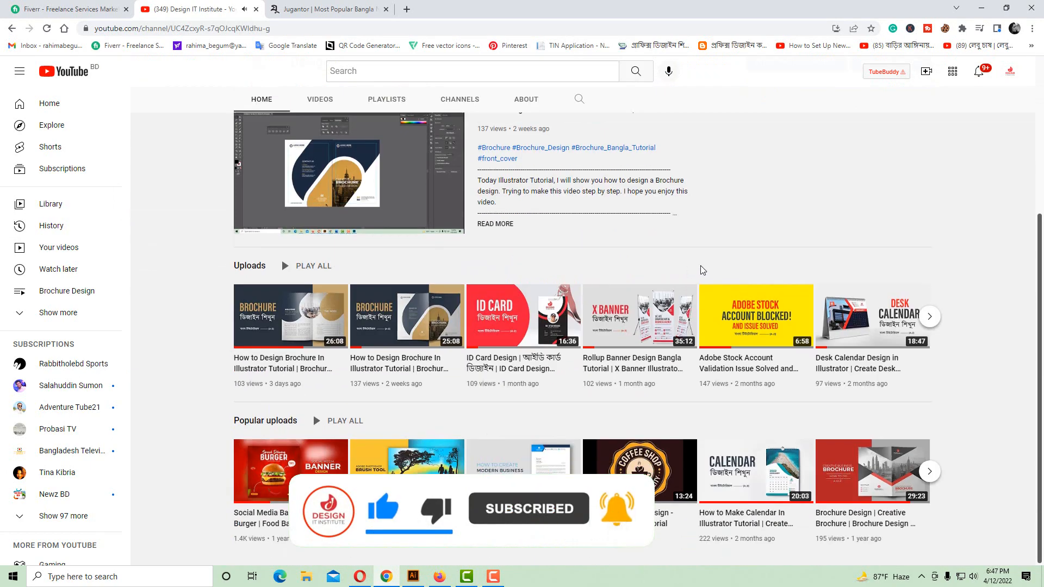
{"action": "scroll", "coordinate": [702, 269], "scroll_direction": "up", "scroll_amount": 4}
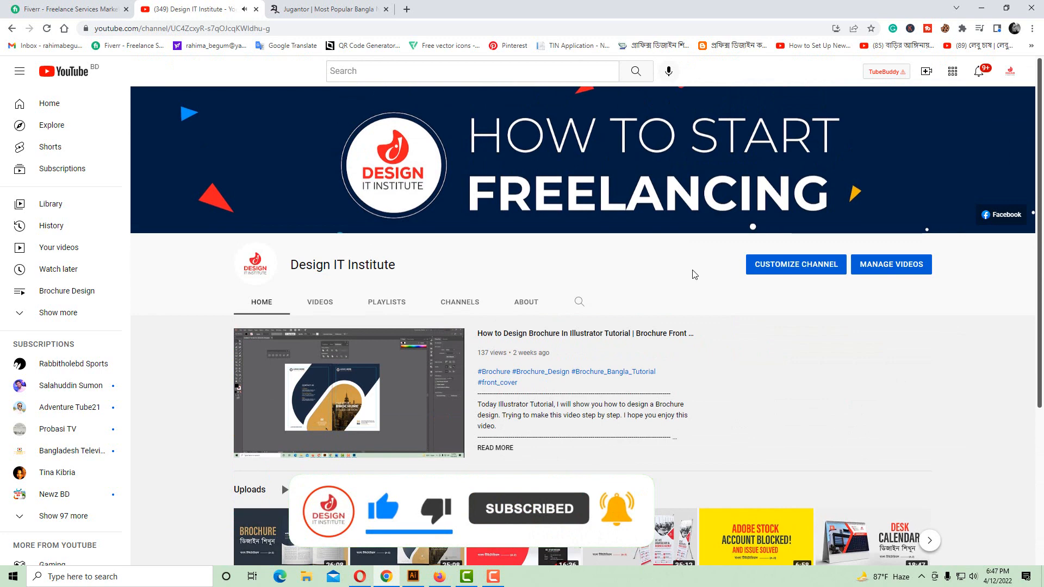
{"action": "scroll", "coordinate": [694, 274], "scroll_direction": "down", "scroll_amount": 3}
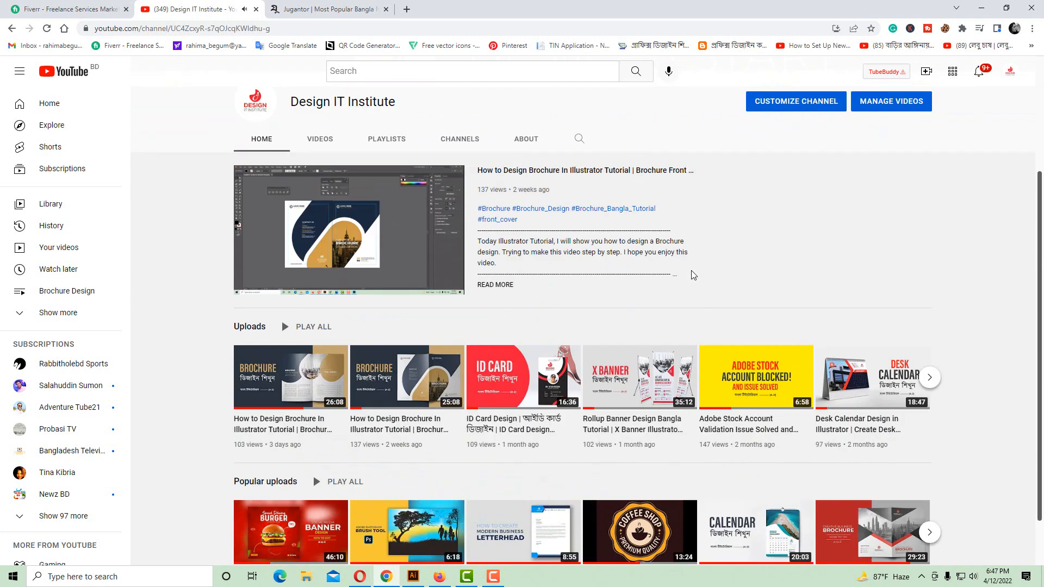
{"action": "scroll", "coordinate": [691, 273], "scroll_direction": "down", "scroll_amount": 1}
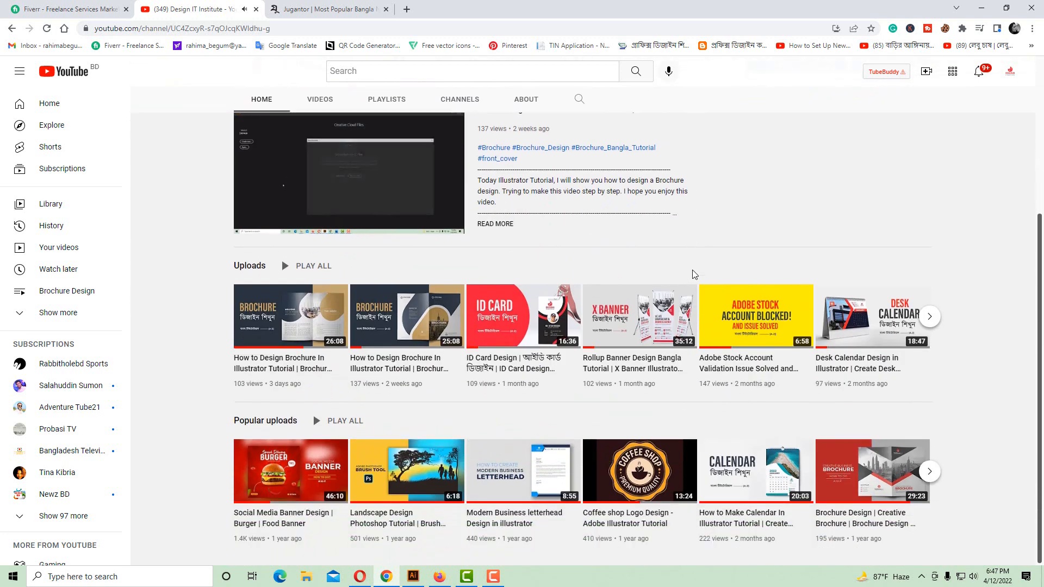
{"action": "scroll", "coordinate": [694, 273], "scroll_direction": "up", "scroll_amount": 3}
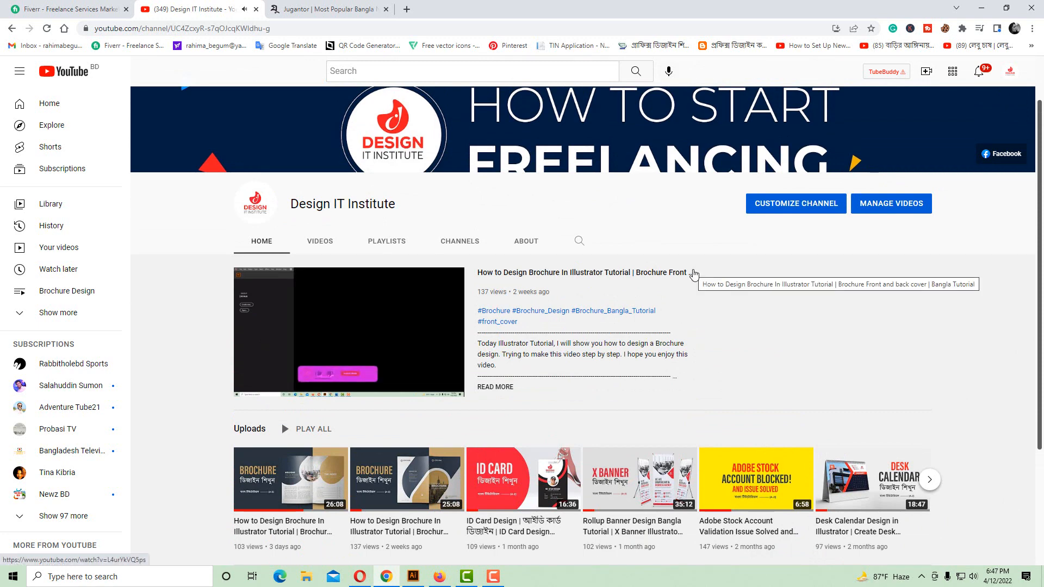
{"action": "scroll", "coordinate": [696, 274], "scroll_direction": "down", "scroll_amount": 1}
{"action": "scroll", "coordinate": [696, 273], "scroll_direction": "down", "scroll_amount": 2}
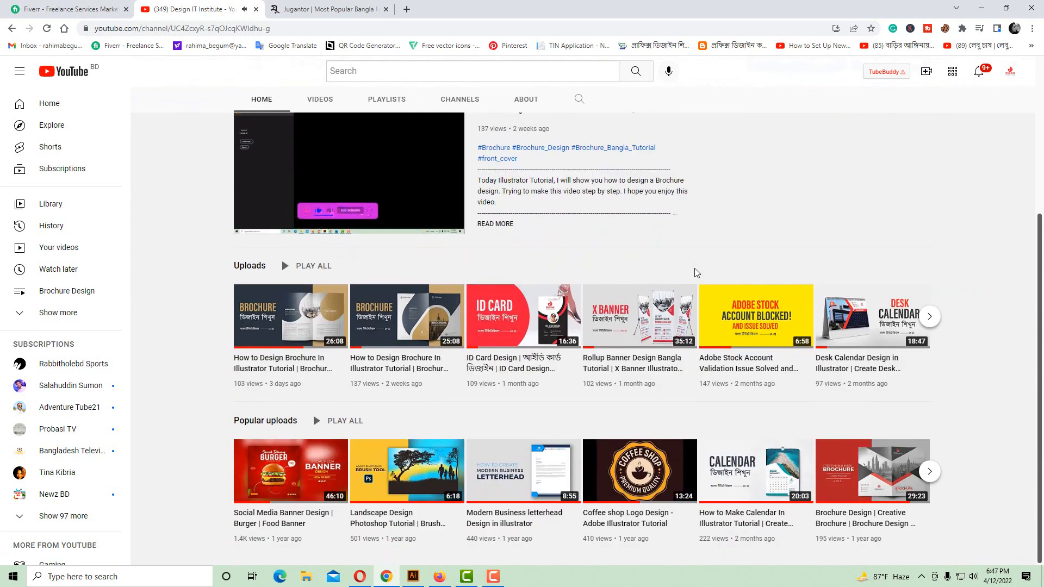
{"action": "scroll", "coordinate": [696, 272], "scroll_direction": "up", "scroll_amount": 3}
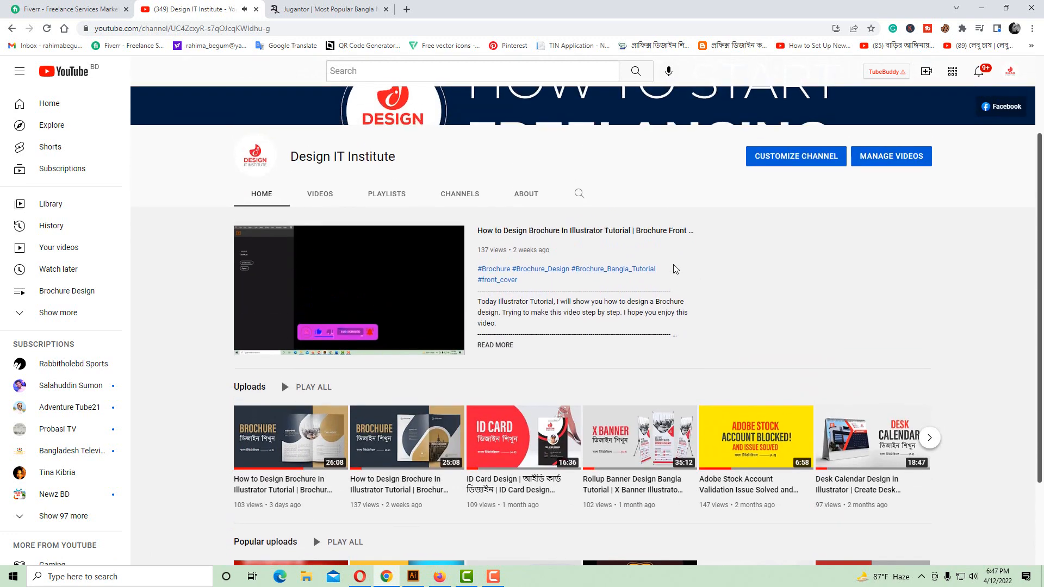
{"action": "left_click", "coordinate": [321, 245]}
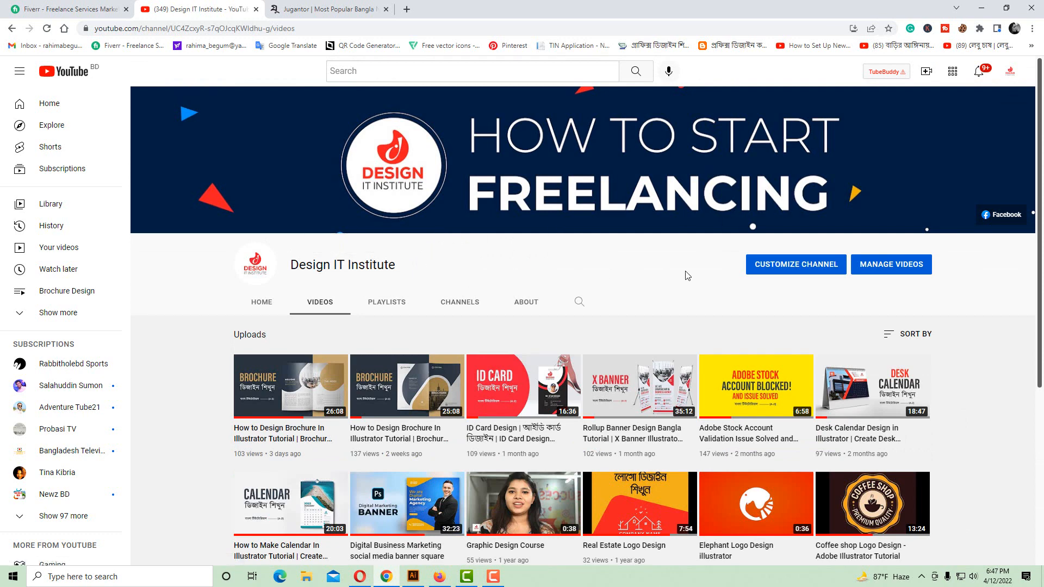
Switch back to Illustrator and copy the "About Us" text from the contents list on page 03
{"action": "key", "text": "alt+Tab"}
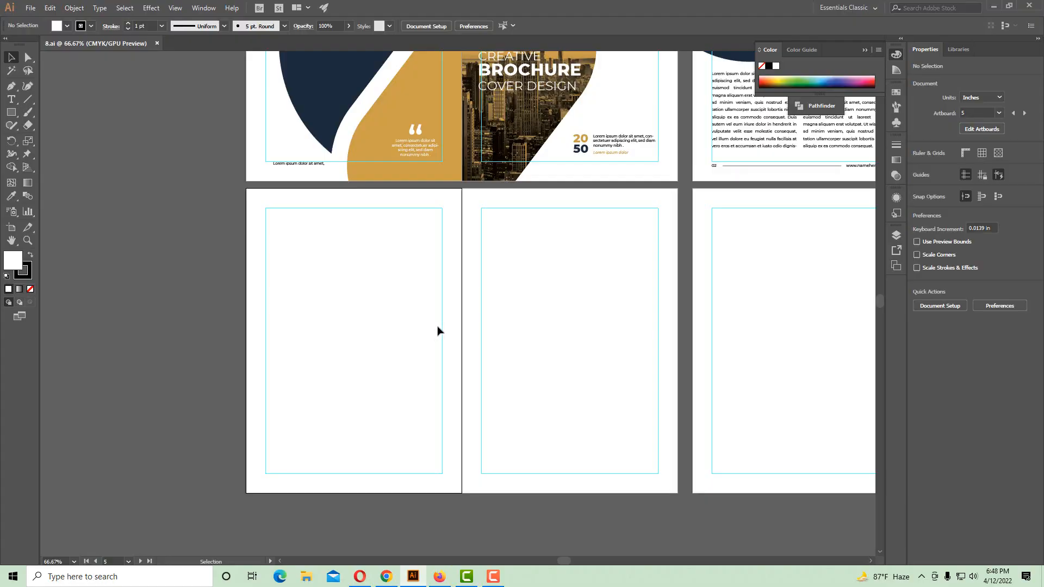
{"action": "left_click", "coordinate": [443, 317], "text": "ctrl"}
{"action": "left_click_drag", "start_coordinate": [442, 315], "coordinate": [448, 363]}
{"action": "left_click", "coordinate": [448, 324], "text": "ctrl+alt"}
{"action": "left_click_drag", "start_coordinate": [444, 320], "coordinate": [406, 379]}
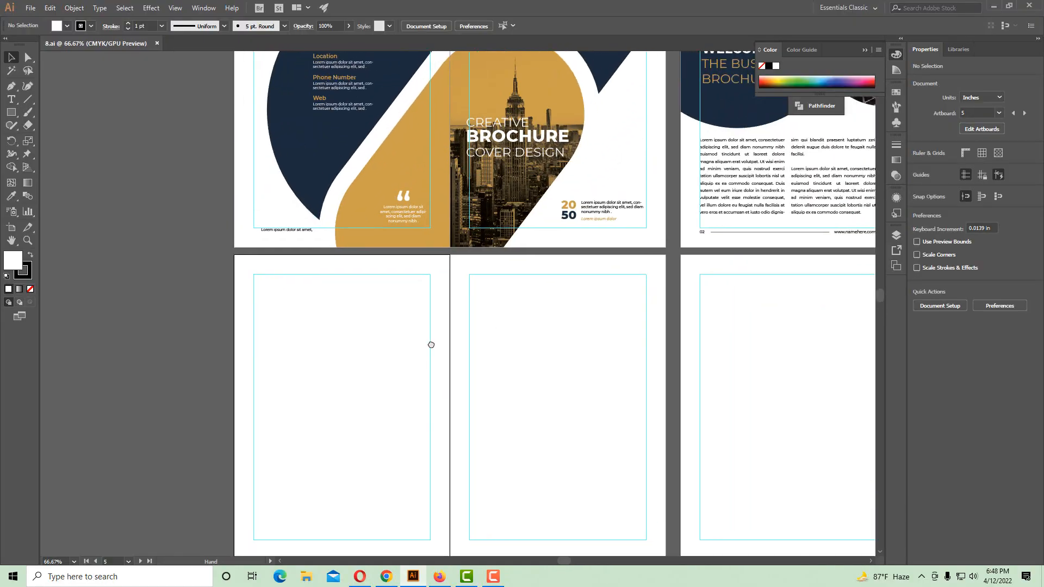
{"action": "left_click_drag", "start_coordinate": [782, 288], "coordinate": [590, 319]}
{"action": "left_click_drag", "start_coordinate": [706, 261], "coordinate": [536, 293]}
{"action": "left_click_drag", "start_coordinate": [663, 258], "coordinate": [713, 291]}
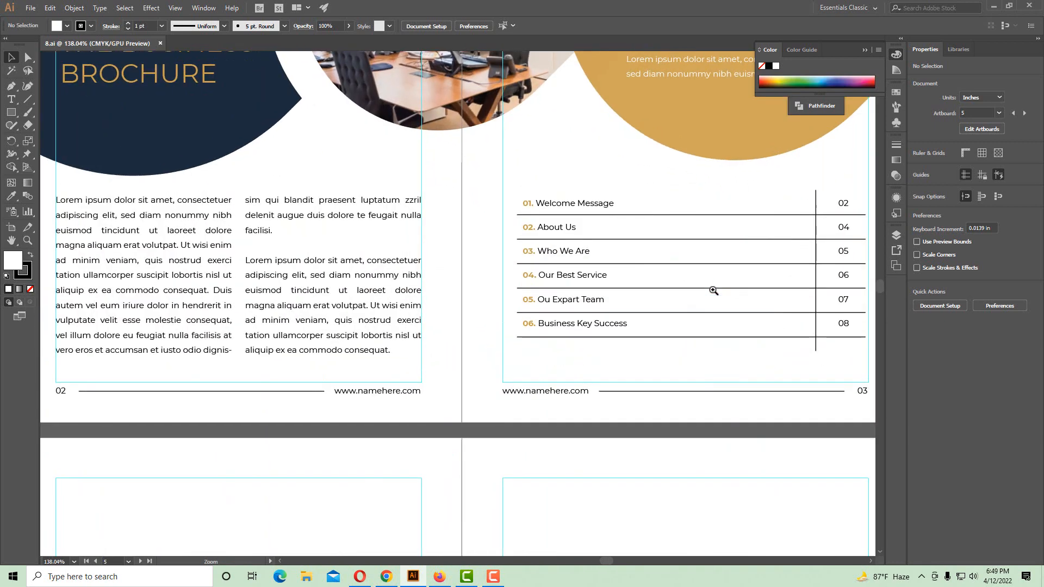
{"action": "left_click", "coordinate": [11, 99]}
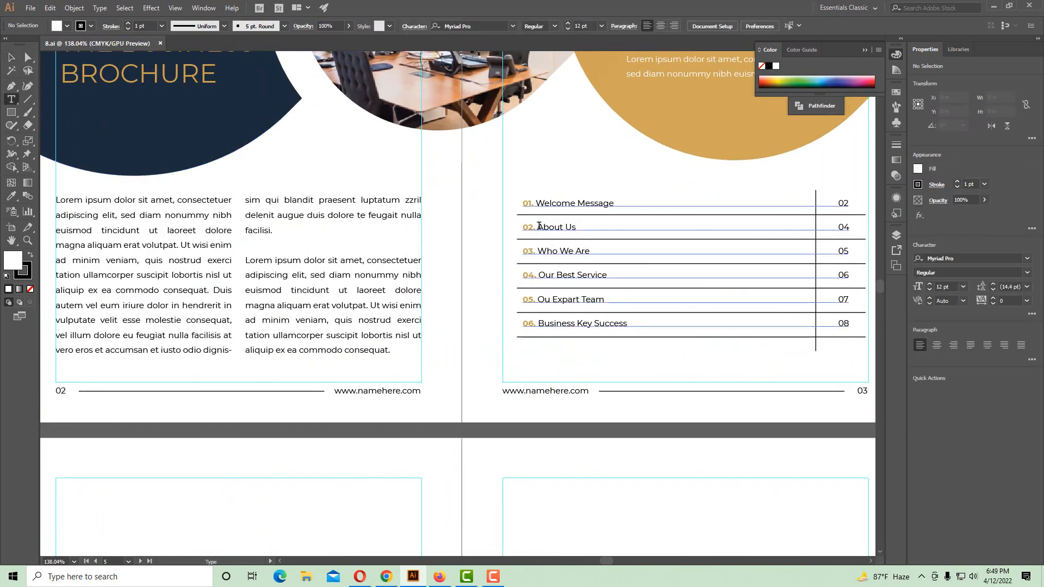
{"action": "left_click_drag", "start_coordinate": [538, 226], "coordinate": [575, 226]}
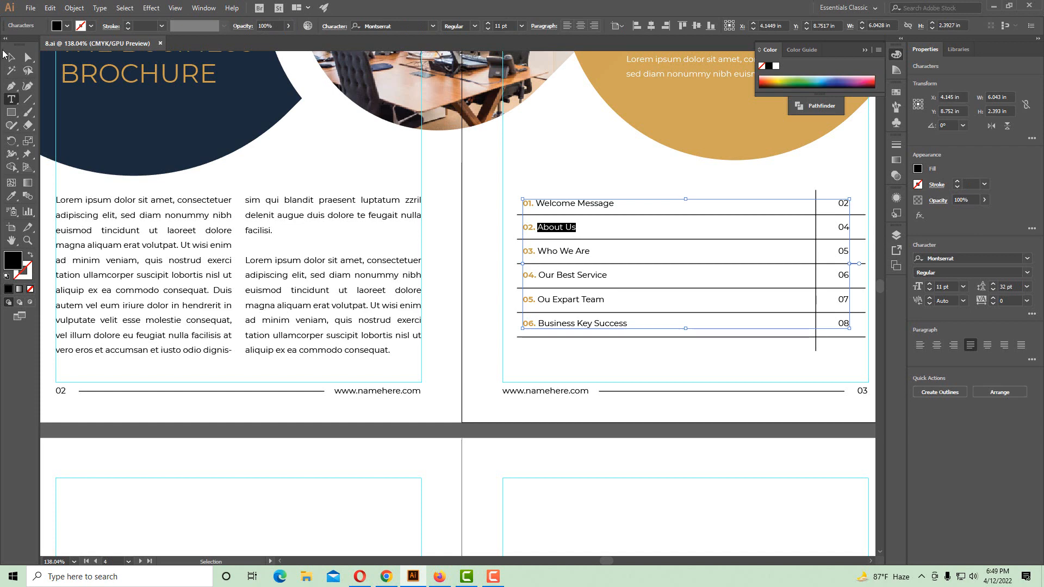
Add the text "About Us" inside the upper-left margin of the blank page below the back cover
{"action": "left_click", "coordinate": [10, 57]}
{"action": "left_click", "coordinate": [297, 462]}
{"action": "left_click", "coordinate": [284, 377], "text": "ctrl+alt"}
{"action": "left_click_drag", "start_coordinate": [248, 386], "coordinate": [755, 159]}
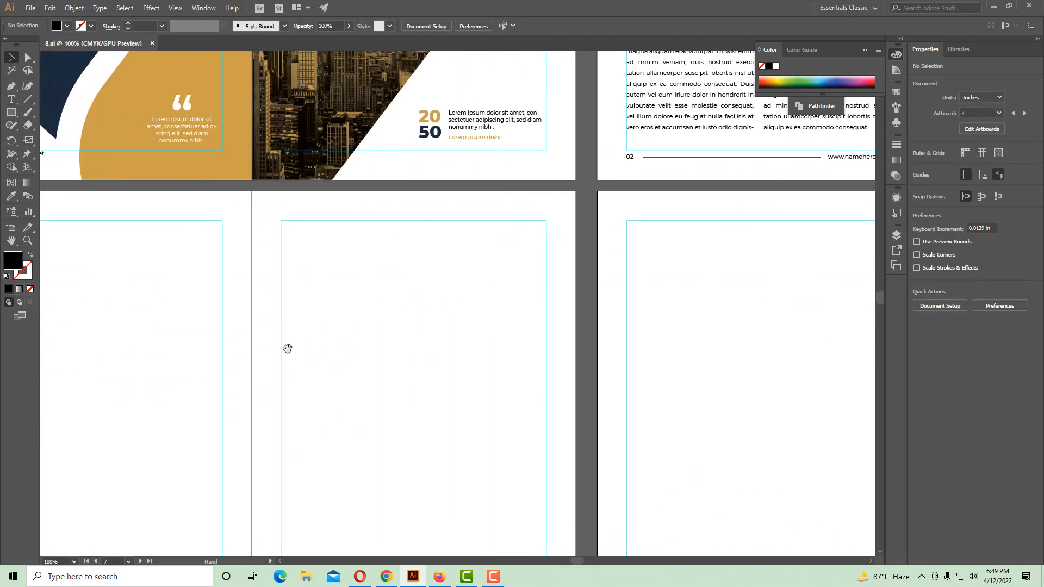
{"action": "left_click_drag", "start_coordinate": [289, 347], "coordinate": [596, 303]}
{"action": "left_click", "coordinate": [485, 305]}
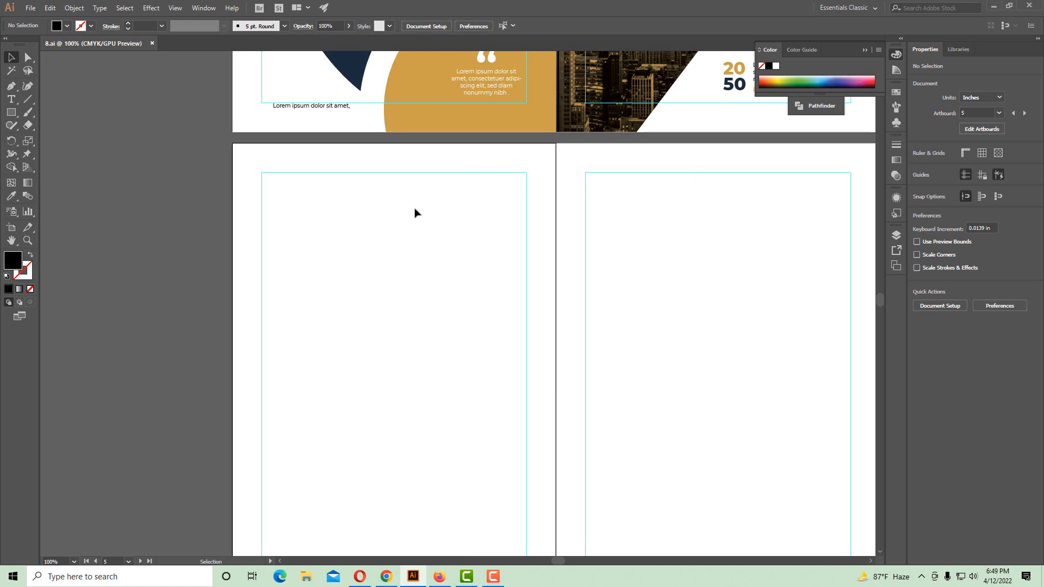
{"action": "key", "text": "ctrl+equal"}
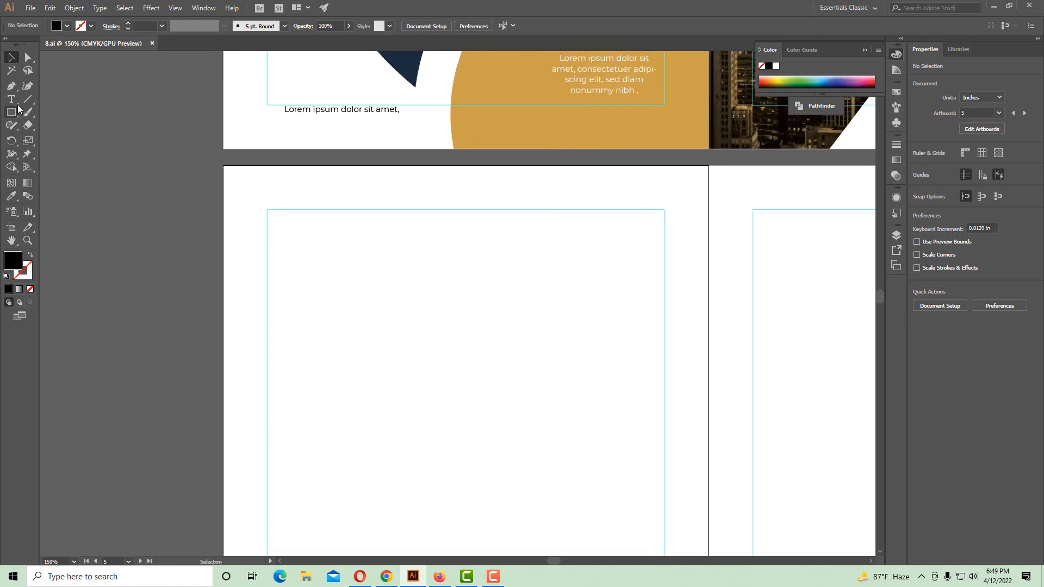
{"action": "left_click", "coordinate": [12, 101]}
{"action": "left_click", "coordinate": [287, 240]}
{"action": "type", "text": "About Us"}
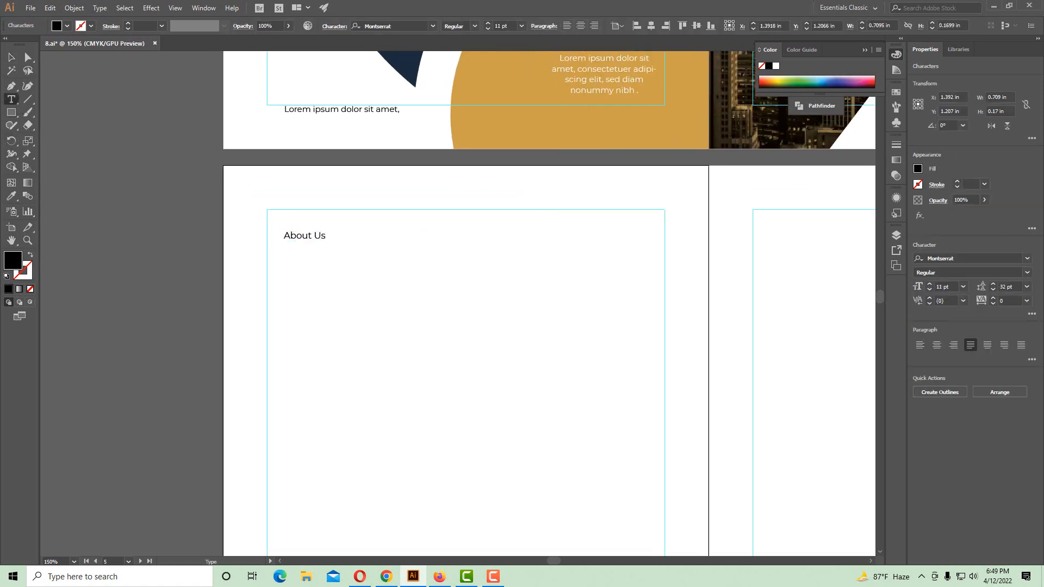
Replace "Us" in the new text with "company" on a second line
{"action": "left_click", "coordinate": [11, 59]}
{"action": "left_click_drag", "start_coordinate": [487, 261], "coordinate": [485, 276]}
{"action": "left_click_drag", "start_coordinate": [334, 266], "coordinate": [427, 313]}
{"action": "left_click_drag", "start_coordinate": [424, 302], "coordinate": [473, 287]}
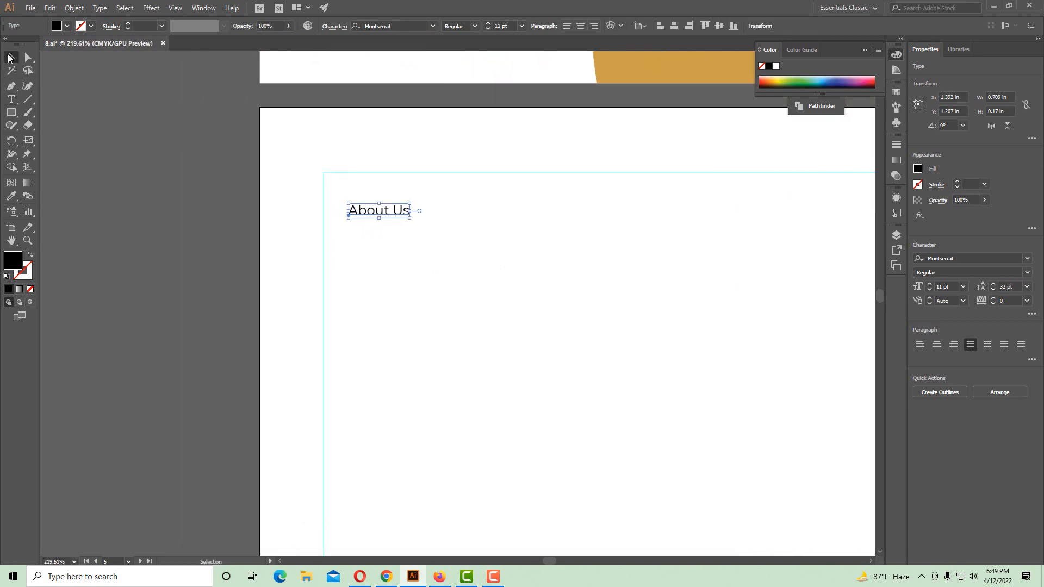
{"action": "left_click", "coordinate": [10, 99]}
{"action": "double_click", "coordinate": [407, 211]}
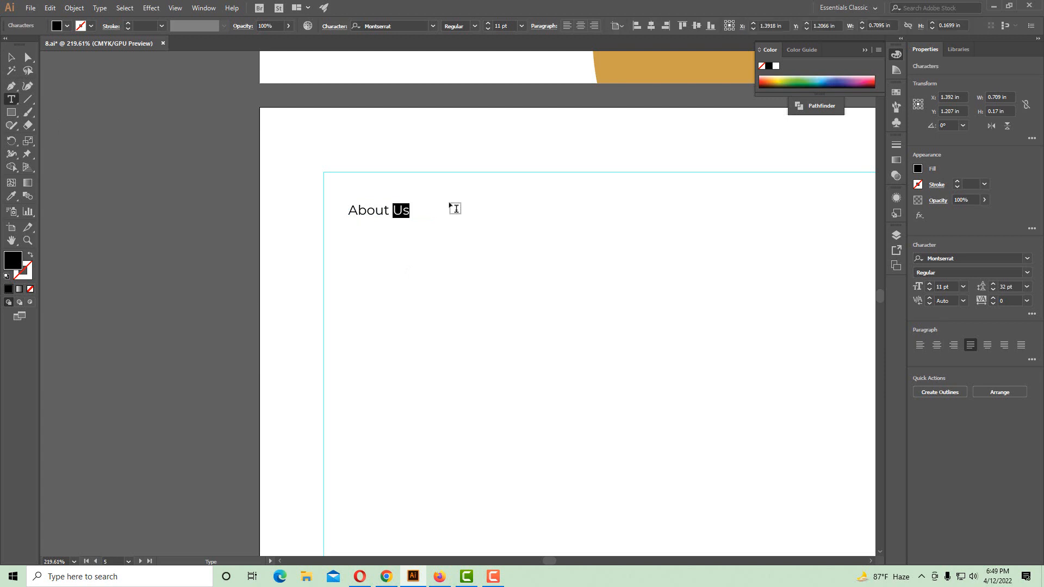
{"action": "key", "text": "BackSpace"}
{"action": "key", "text": "Return"}
{"action": "type", "text": "com"}
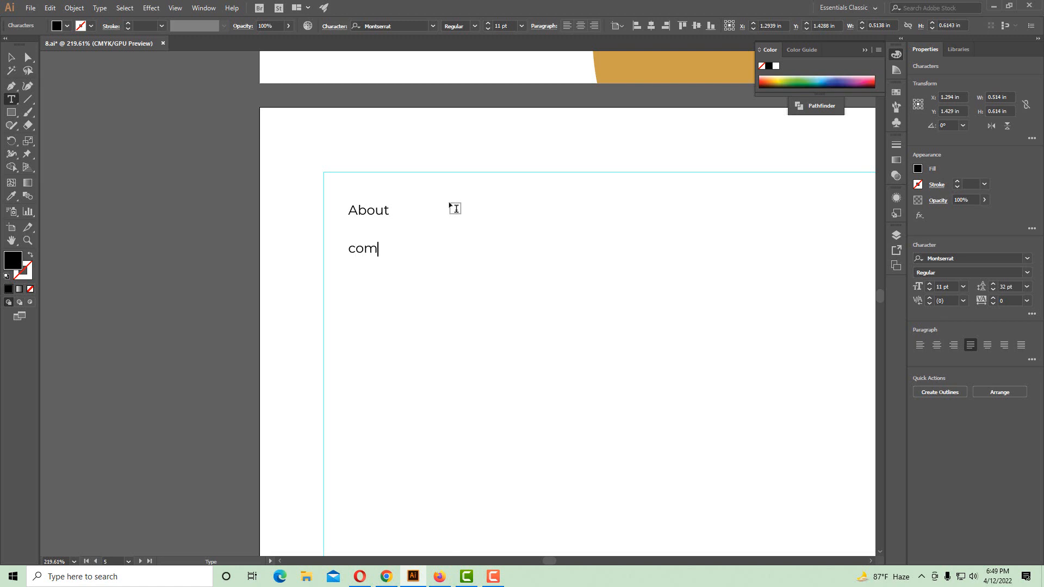
{"action": "type", "text": "pany"}
Set the font size of the whole "About company" heading to 30 pt
{"action": "key", "text": "ctrl+a"}
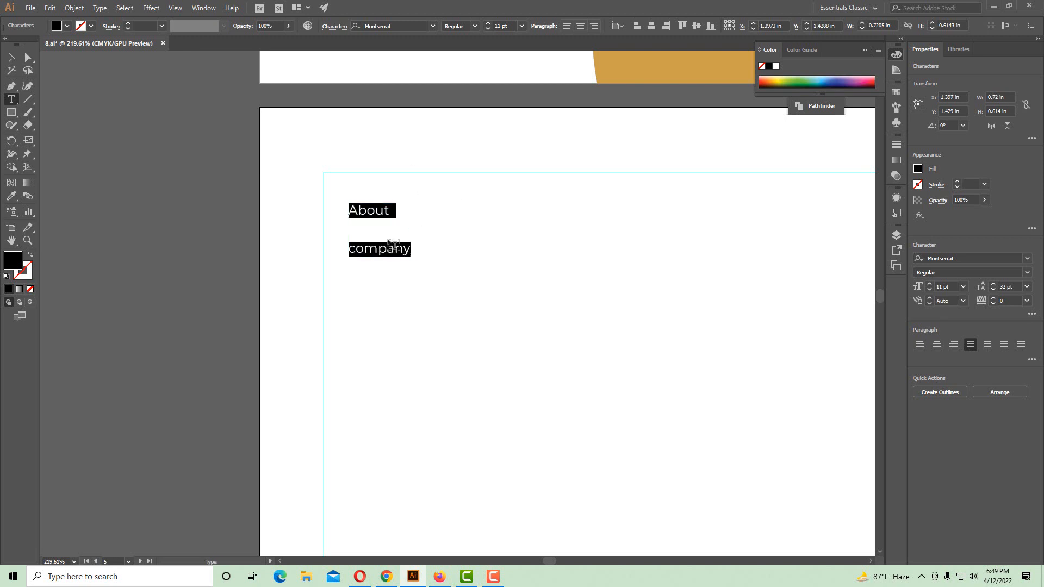
{"action": "left_click", "coordinate": [509, 25]}
{"action": "type", "text": "30"}
{"action": "key", "text": "Return"}
{"action": "key", "text": "Escape"}
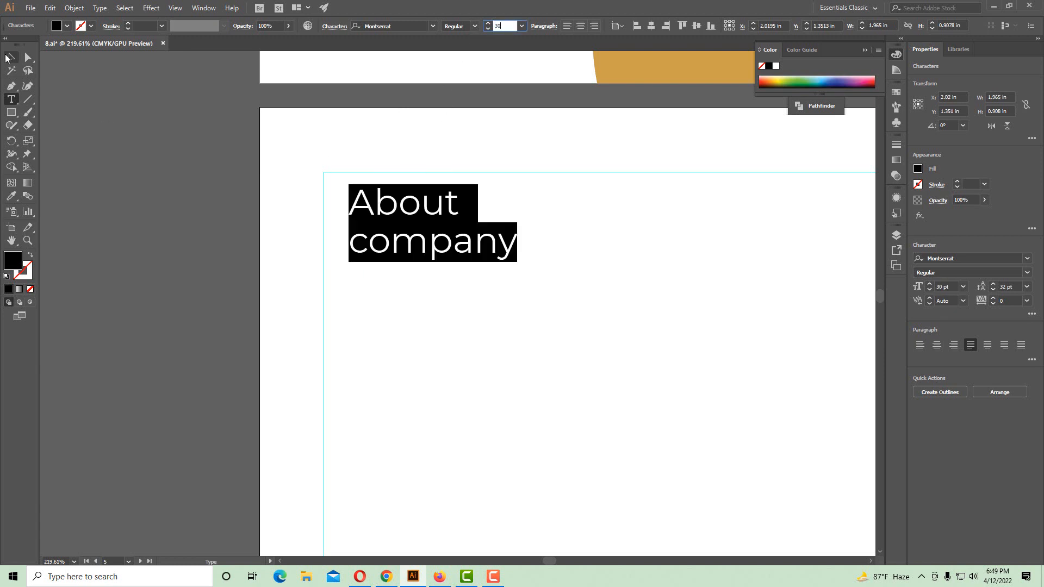
{"action": "left_click_drag", "start_coordinate": [412, 282], "coordinate": [284, 230]}
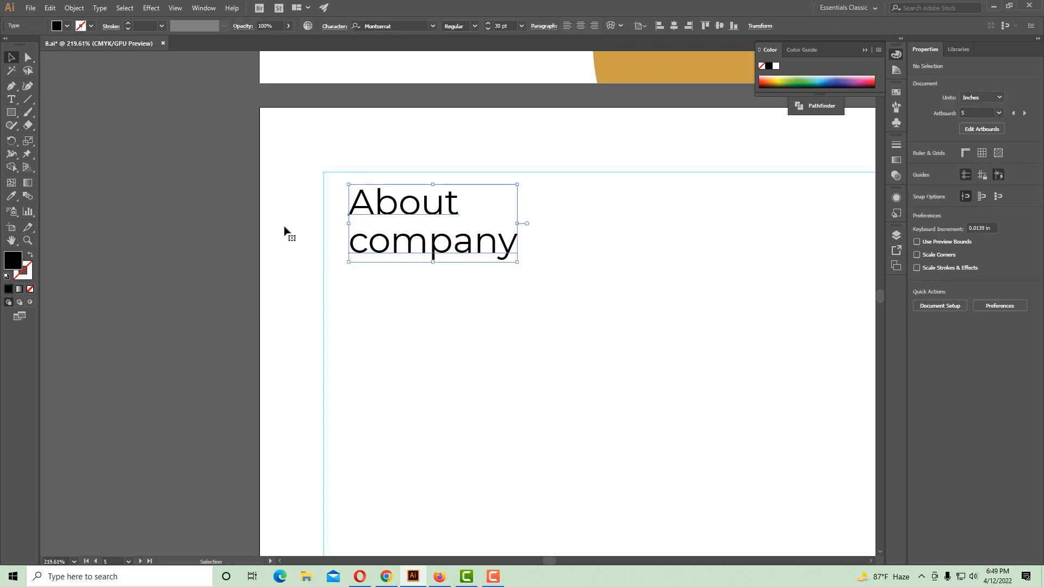
Convert the "About company" heading to uppercase and give it a bold font style
{"action": "left_click", "coordinate": [100, 8]}
{"action": "mouse_move", "coordinate": [239, 175]}
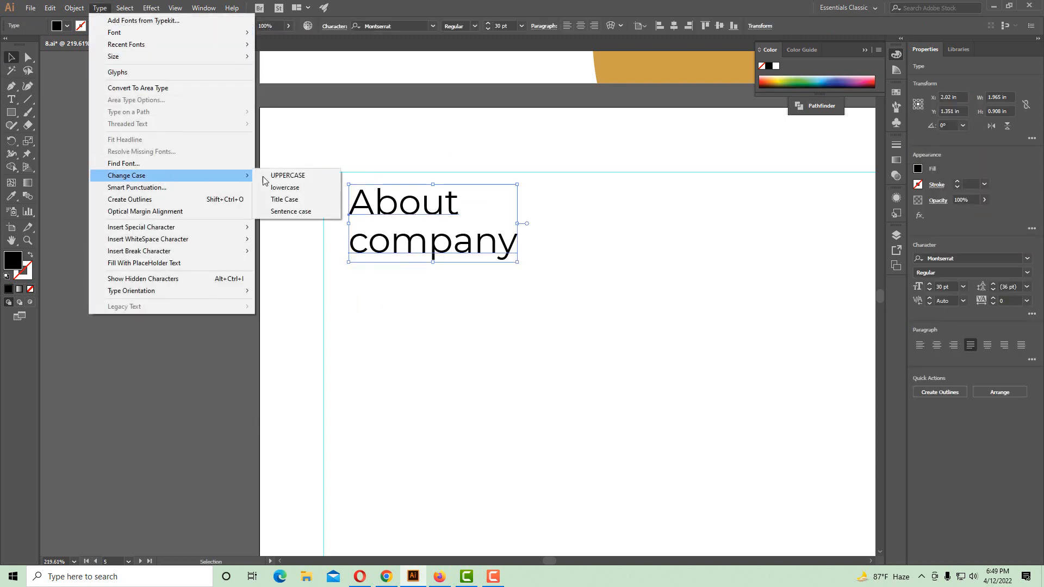
{"action": "left_click", "coordinate": [283, 175]}
{"action": "left_click", "coordinate": [553, 308]}
{"action": "left_click", "coordinate": [512, 258]}
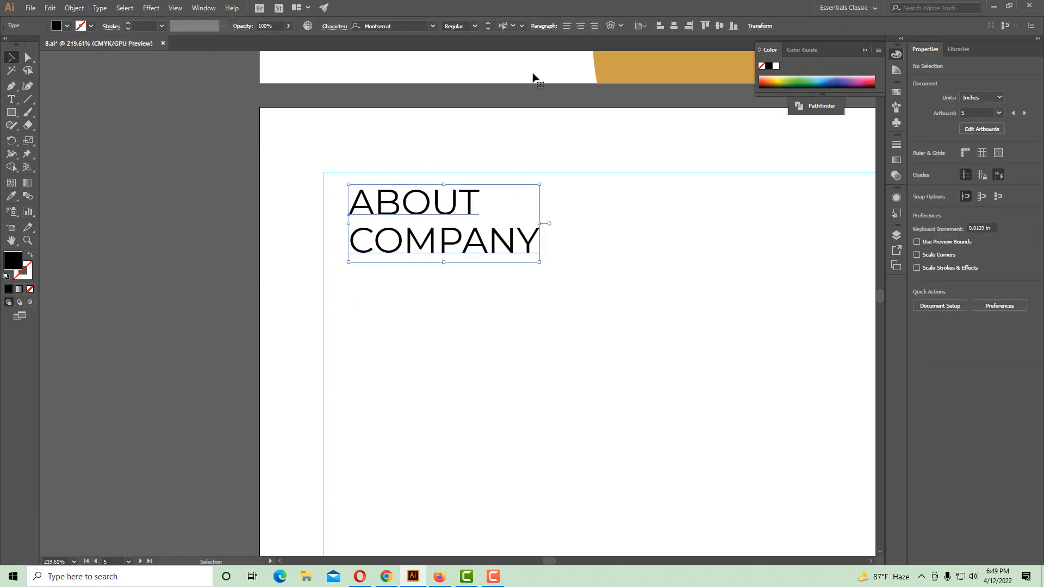
{"action": "left_click", "coordinate": [474, 26]}
{"action": "left_click", "coordinate": [480, 205]}
{"action": "left_click", "coordinate": [538, 256]}
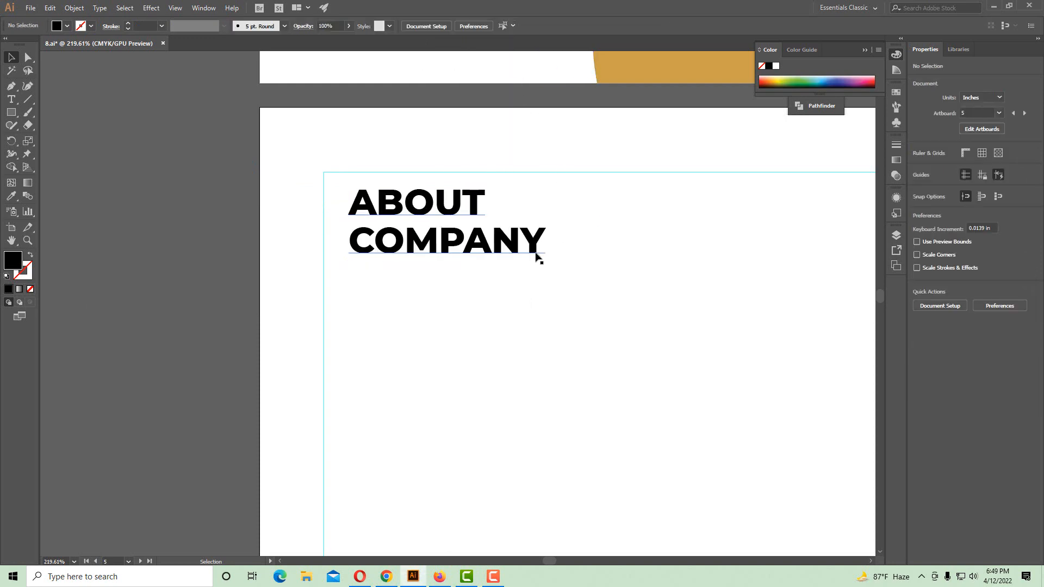
Move the "ABOUT COMPANY" heading flush with the page's left margin guide and slightly lower below the top margin
{"action": "left_click", "coordinate": [522, 252], "text": "ctrl+alt"}
{"action": "left_click", "coordinate": [523, 255], "text": "ctrl+alt"}
{"action": "left_click", "coordinate": [523, 254], "text": "ctrl+alt"}
{"action": "left_click_drag", "start_coordinate": [481, 253], "coordinate": [275, 261]}
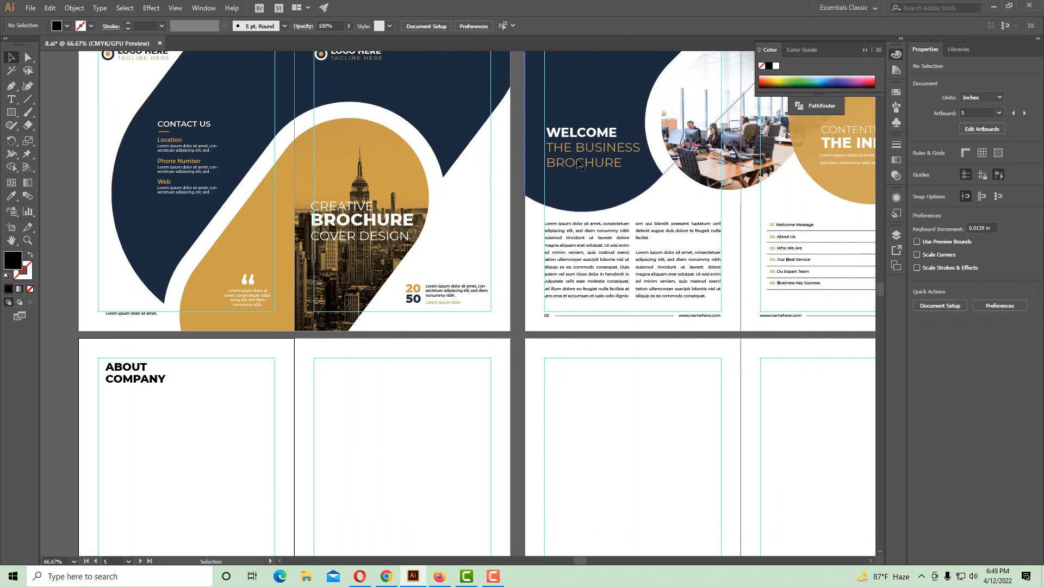
{"action": "left_click_drag", "start_coordinate": [549, 160], "coordinate": [426, 169]}
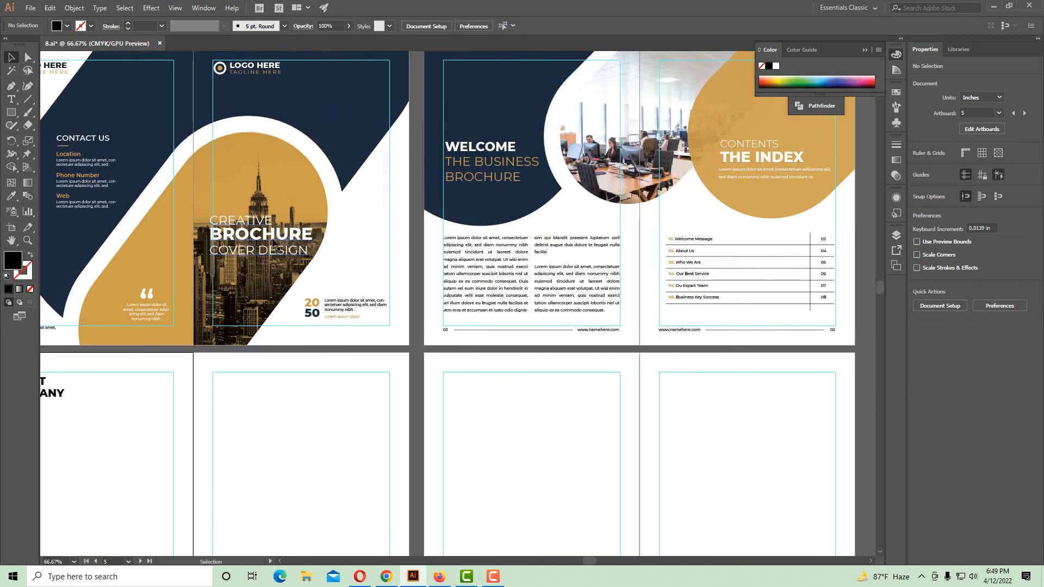
{"action": "left_click_drag", "start_coordinate": [193, 400], "coordinate": [493, 294]}
{"action": "left_click", "coordinate": [413, 311], "text": "ctrl"}
{"action": "left_click_drag", "start_coordinate": [415, 310], "coordinate": [429, 300]}
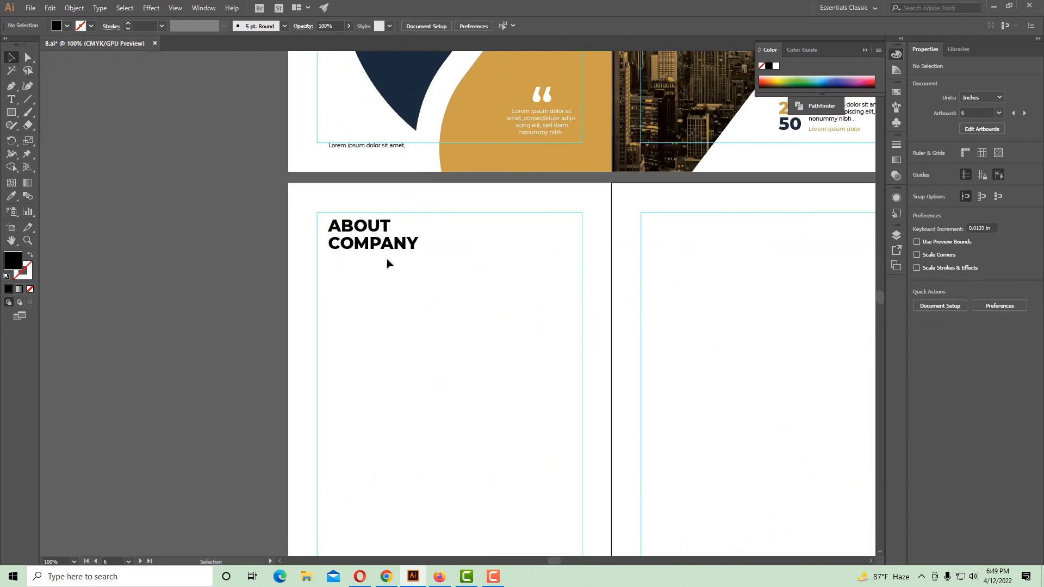
{"action": "left_click_drag", "start_coordinate": [378, 247], "coordinate": [367, 265]}
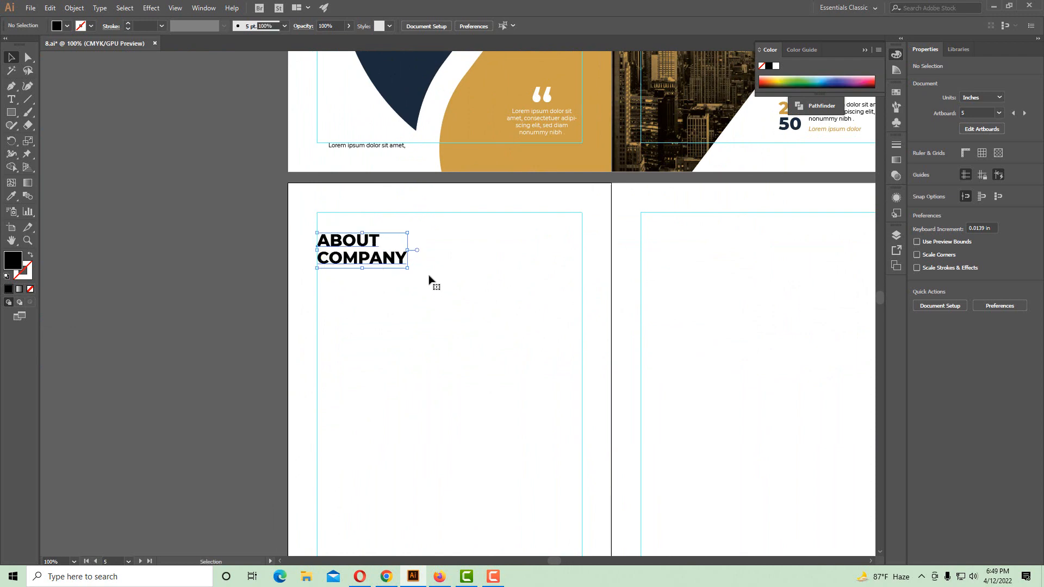
{"action": "left_click", "coordinate": [429, 280]}
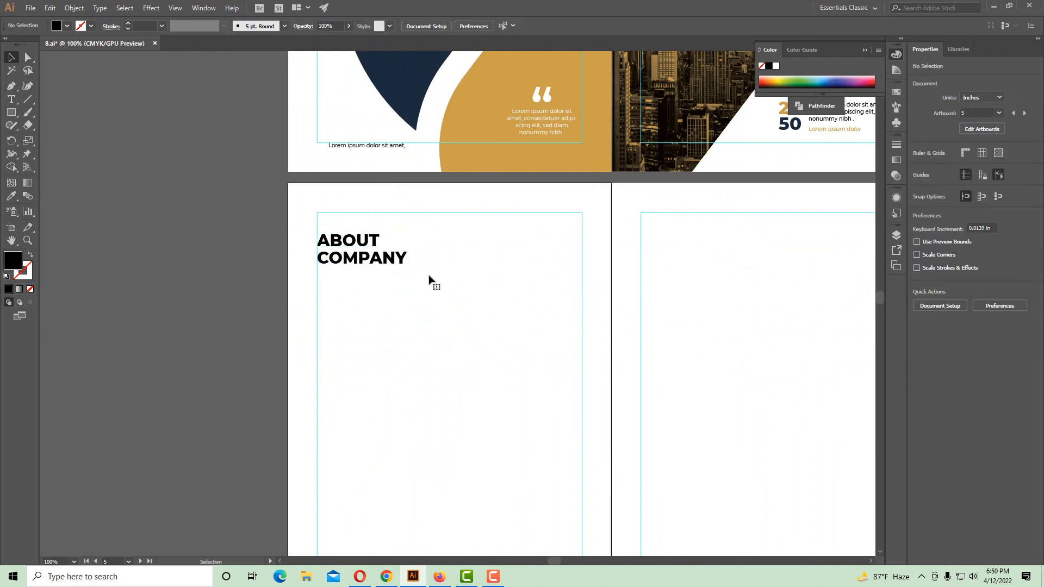
Copy the two-column body text from the Welcome page to just below the "ABOUT COMPANY" heading, fitted between the side margins
{"action": "left_click", "coordinate": [476, 275], "text": "ctrl+alt"}
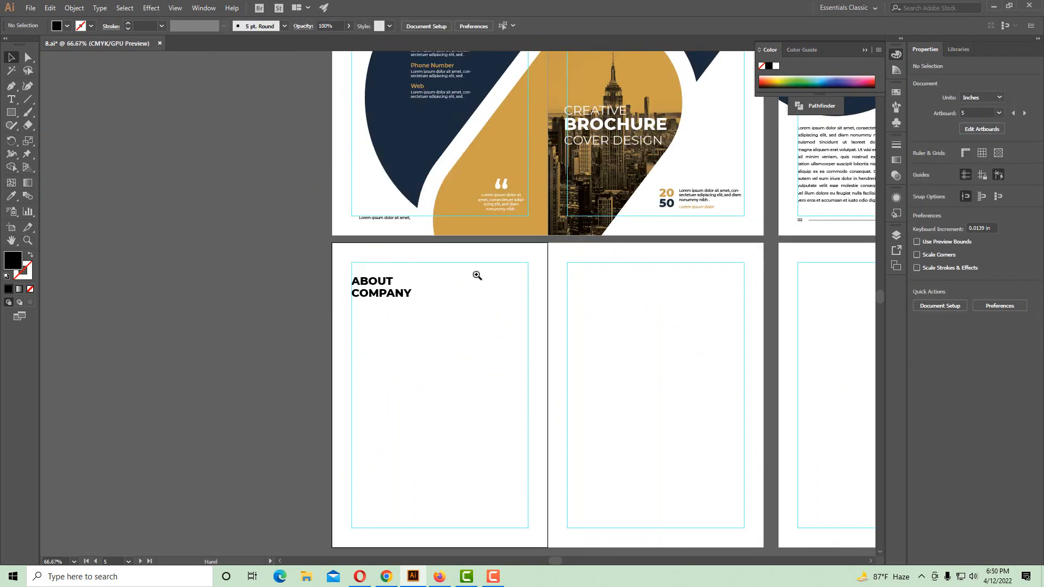
{"action": "left_click_drag", "start_coordinate": [469, 274], "coordinate": [402, 302]}
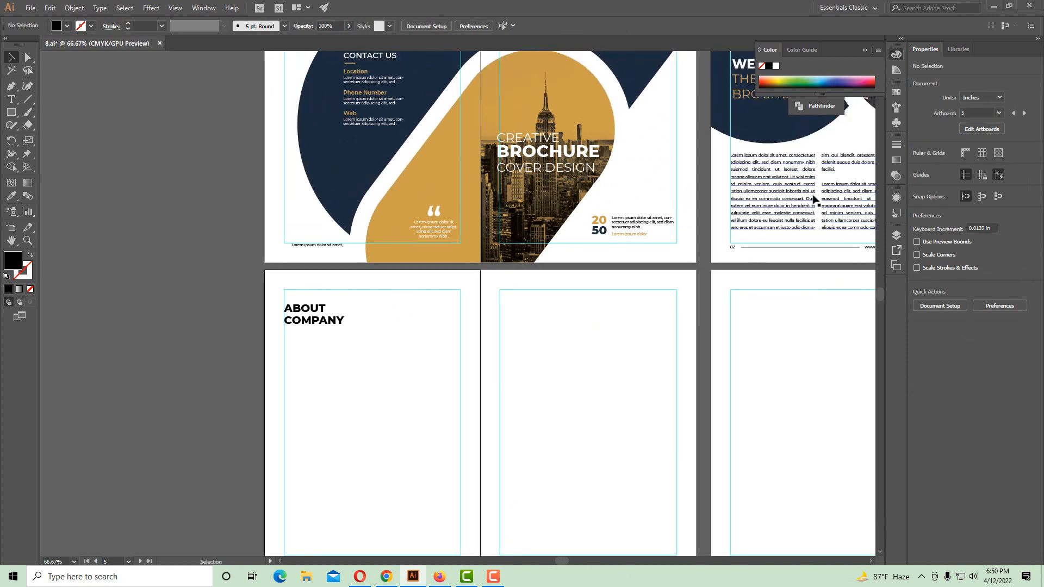
{"action": "left_click_drag", "start_coordinate": [797, 194], "coordinate": [350, 367]}
{"action": "left_click", "coordinate": [384, 438]}
{"action": "left_click", "coordinate": [395, 359], "text": "ctrl"}
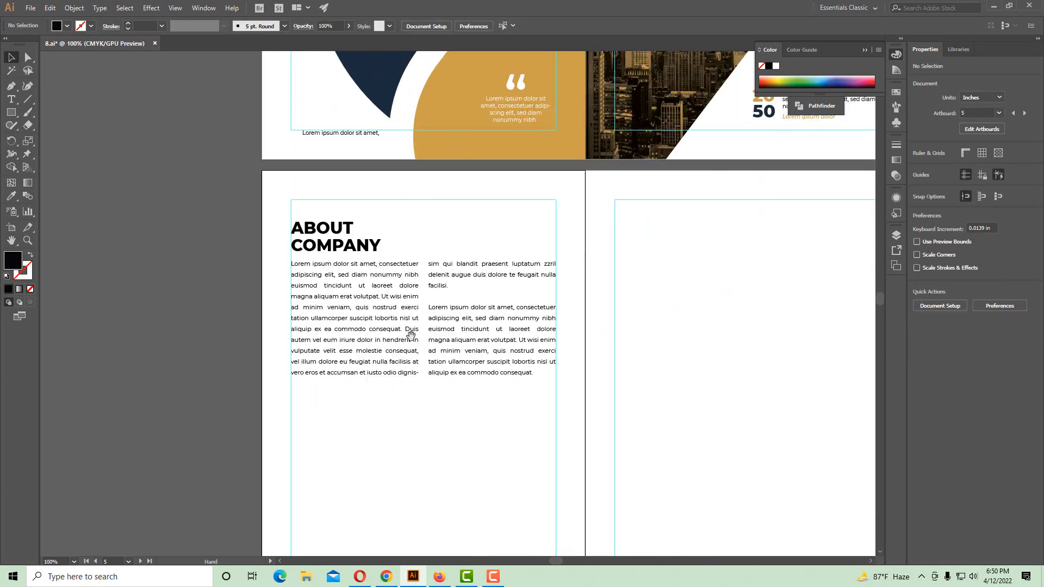
{"action": "left_click_drag", "start_coordinate": [411, 330], "coordinate": [437, 317]}
{"action": "left_click", "coordinate": [434, 312], "text": "ctrl"}
{"action": "left_click", "coordinate": [547, 190]}
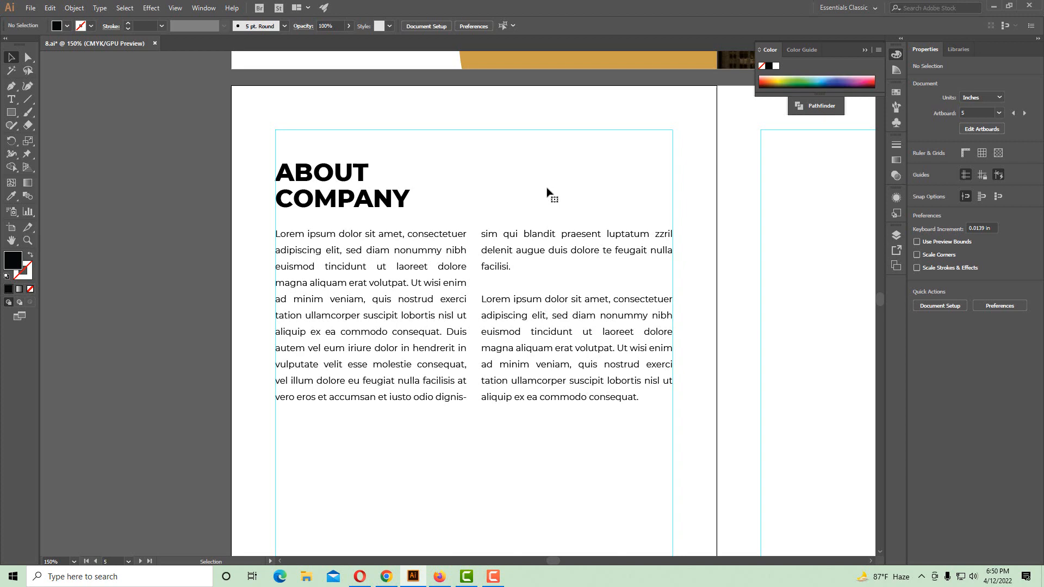
Review the finished cover and Welcome/Index spreads against the blank inner pages and the "About Company" layout
{"action": "left_click", "coordinate": [540, 231], "text": "ctrl+alt"}
{"action": "left_click", "coordinate": [540, 231], "text": "ctrl+alt"}
{"action": "left_click_drag", "start_coordinate": [544, 260], "coordinate": [395, 208]}
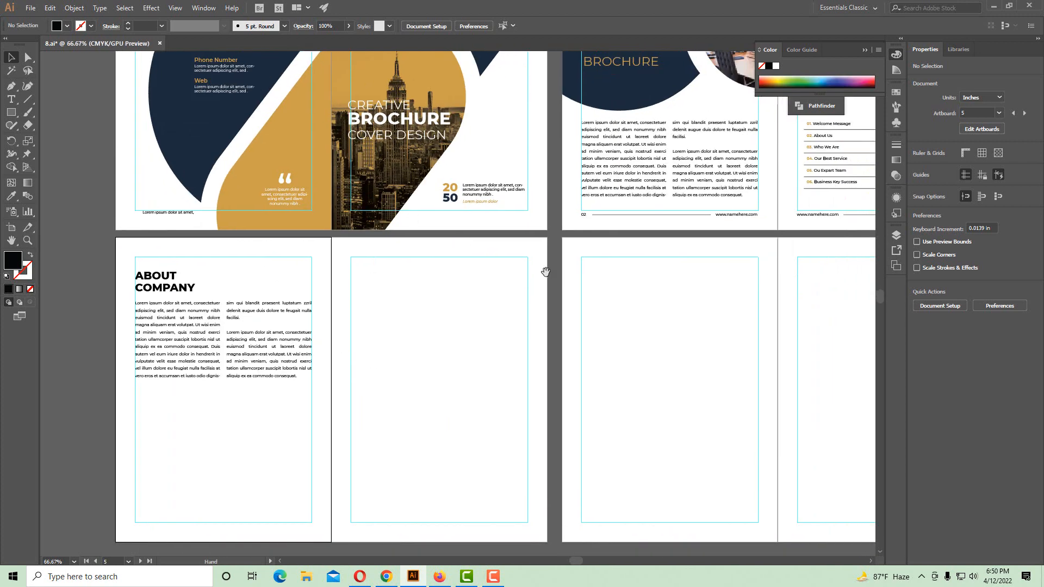
{"action": "left_click", "coordinate": [545, 272], "text": "ctrl+alt"}
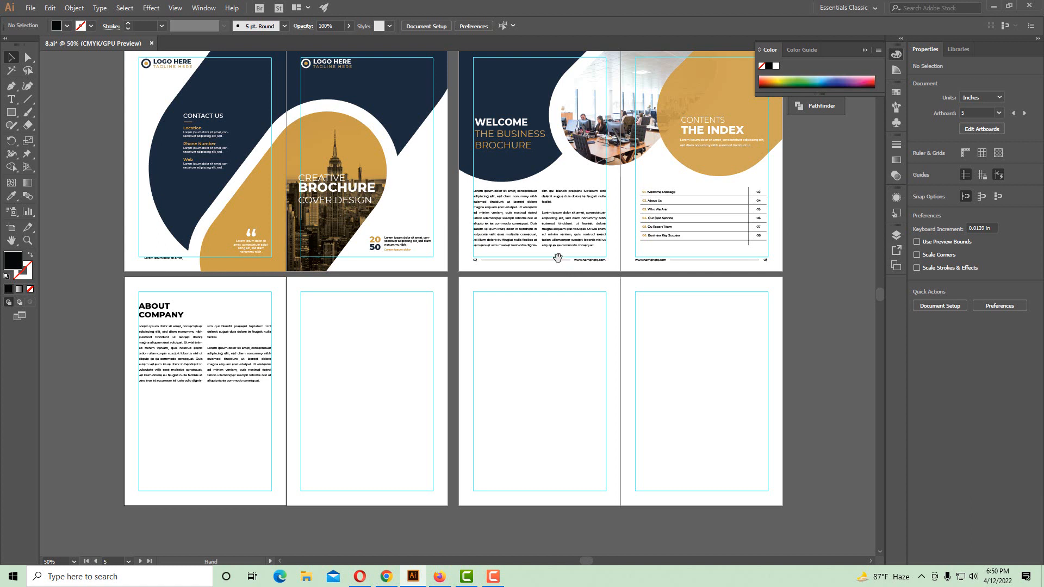
{"action": "scroll", "coordinate": [557, 258], "scroll_direction": "up", "scroll_amount": 2}
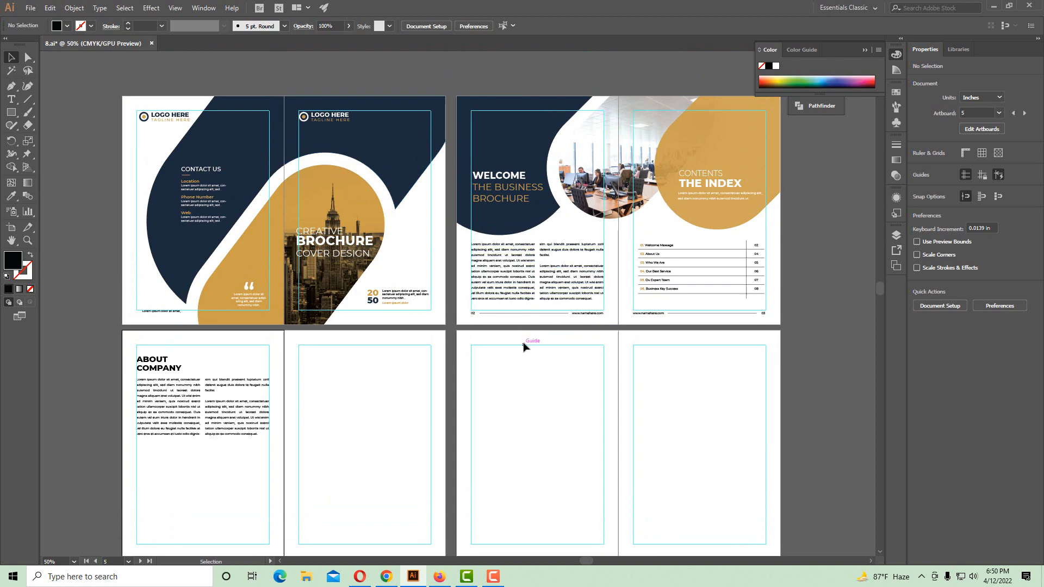
{"action": "left_click_drag", "start_coordinate": [519, 359], "coordinate": [565, 298]}
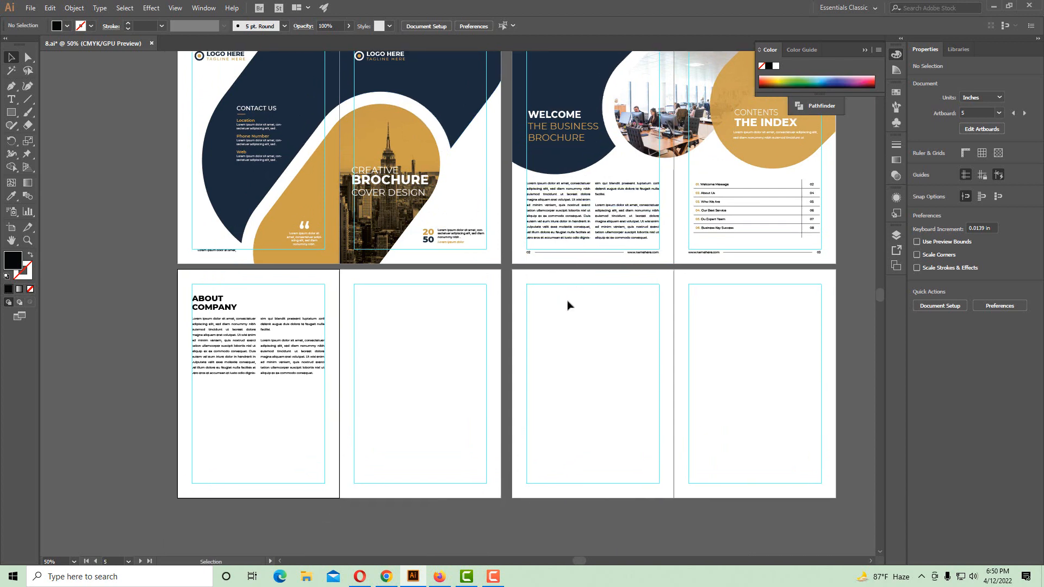
{"action": "left_click", "coordinate": [427, 324]}
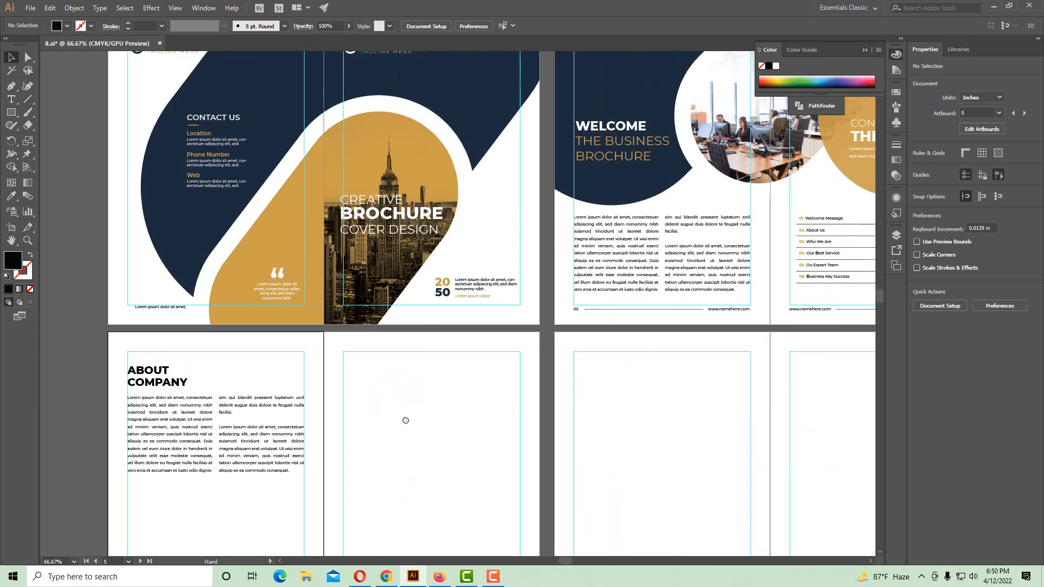
{"action": "left_click_drag", "start_coordinate": [406, 420], "coordinate": [425, 390]}
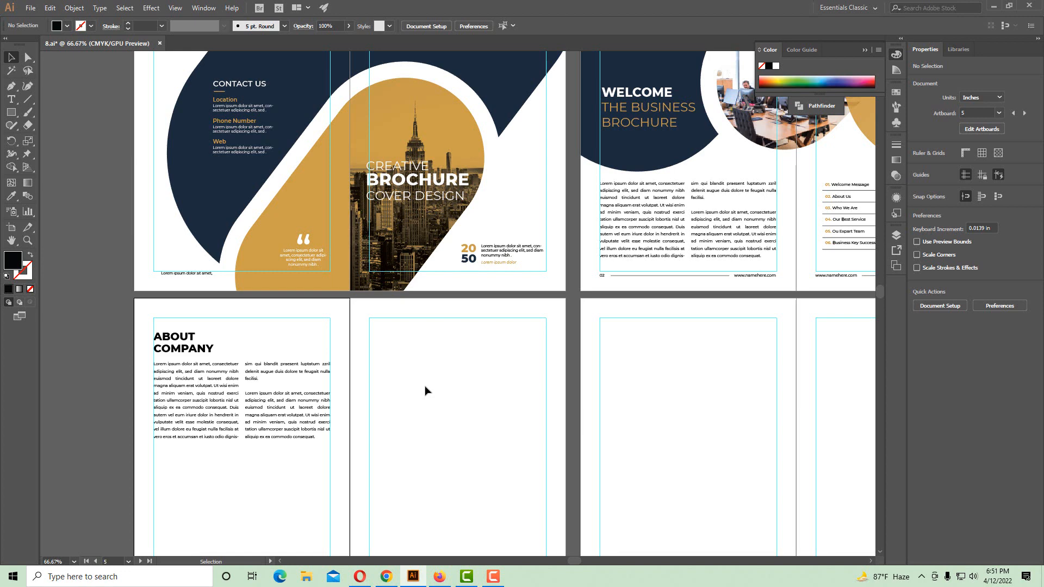
{"action": "key", "text": "space"}
{"action": "scroll", "coordinate": [354, 421], "scroll_direction": "right", "scroll_amount": 5}
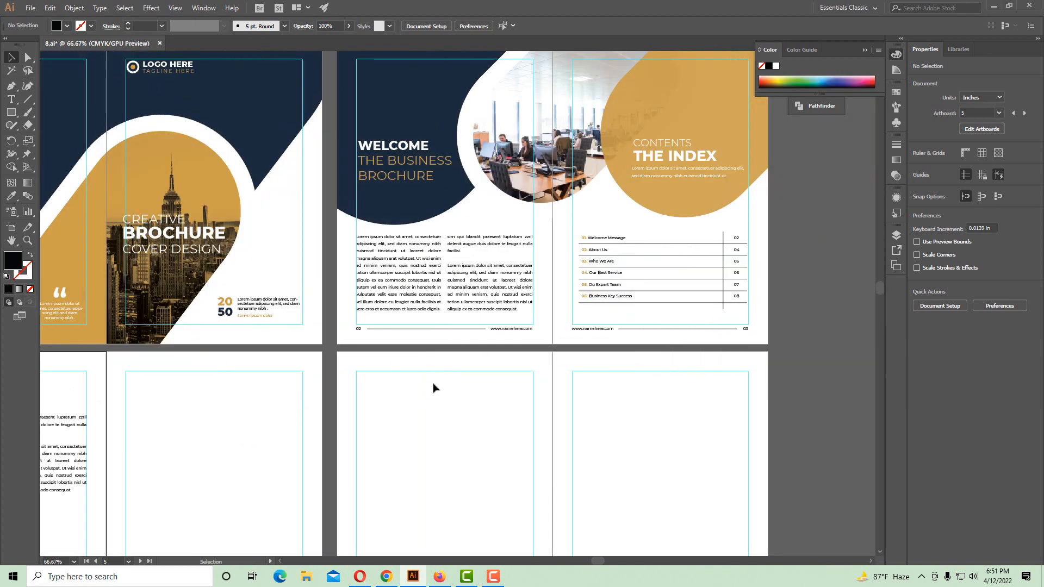
{"action": "left_click_drag", "start_coordinate": [317, 401], "coordinate": [631, 293]}
{"action": "left_click", "coordinate": [436, 322]}
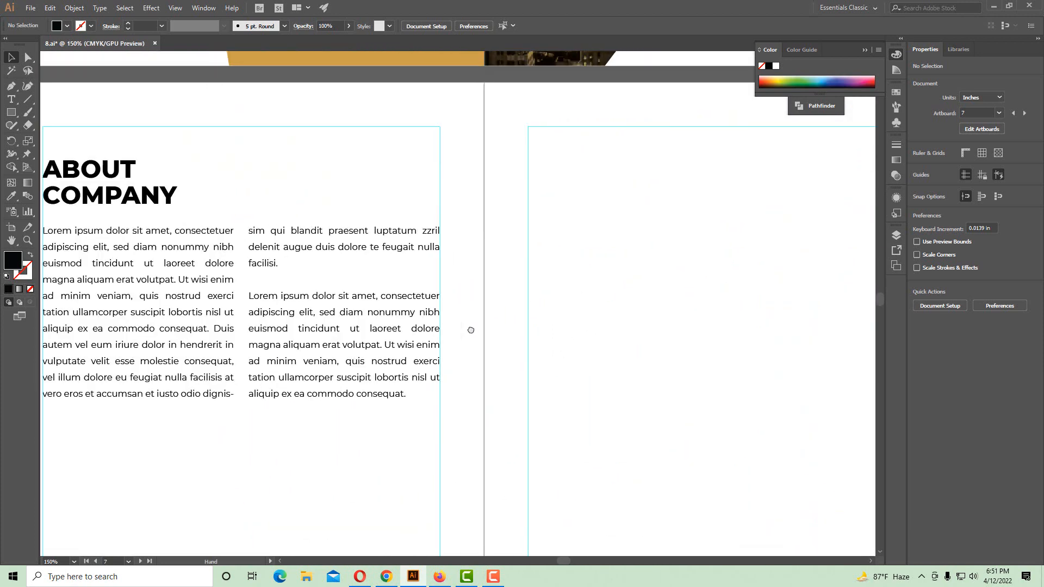
Set the body text under the "ABOUT COMPANY" heading to a single column in Area Type Options
{"action": "left_click", "coordinate": [478, 294]}
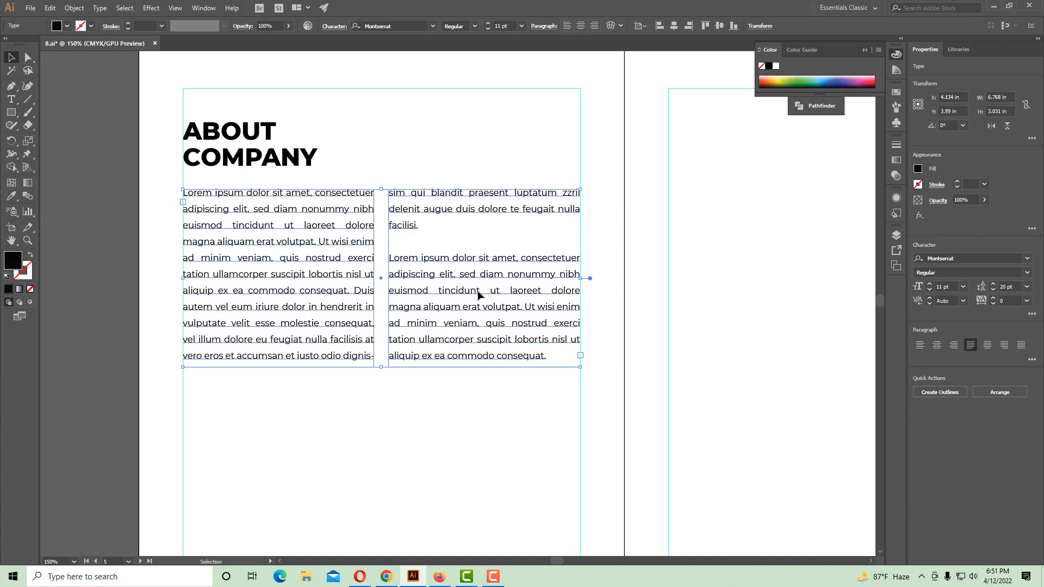
{"action": "left_click", "coordinate": [464, 149]}
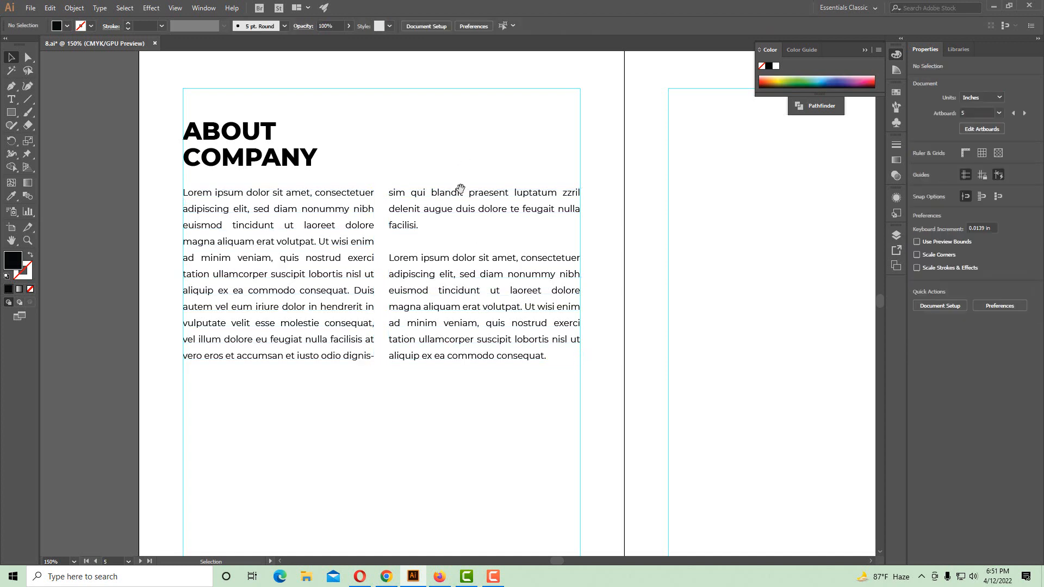
{"action": "left_click", "coordinate": [445, 217], "text": "ctrl+alt"}
{"action": "left_click", "coordinate": [396, 305]}
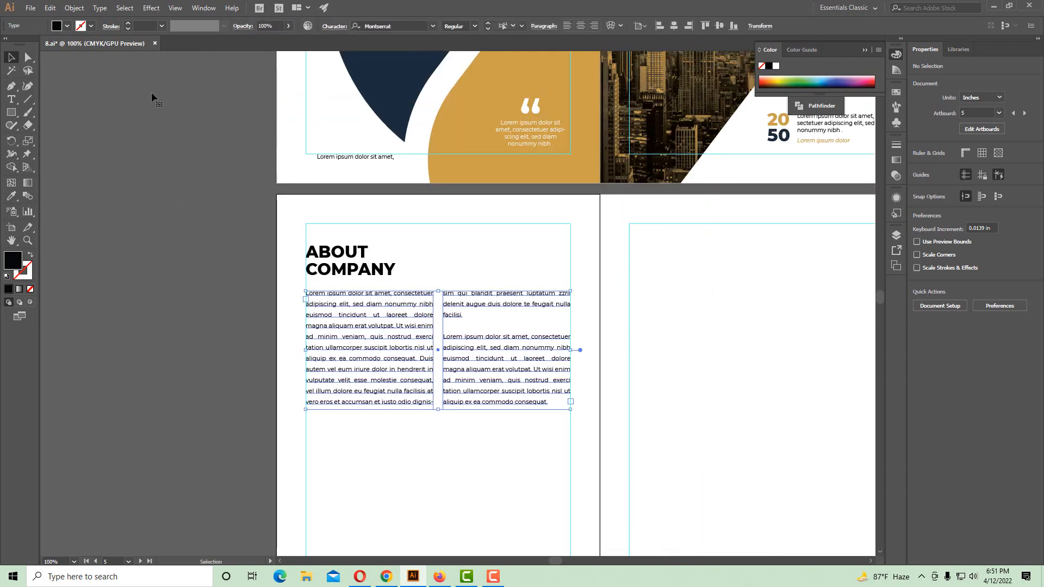
{"action": "left_click_drag", "start_coordinate": [436, 364], "coordinate": [406, 328]}
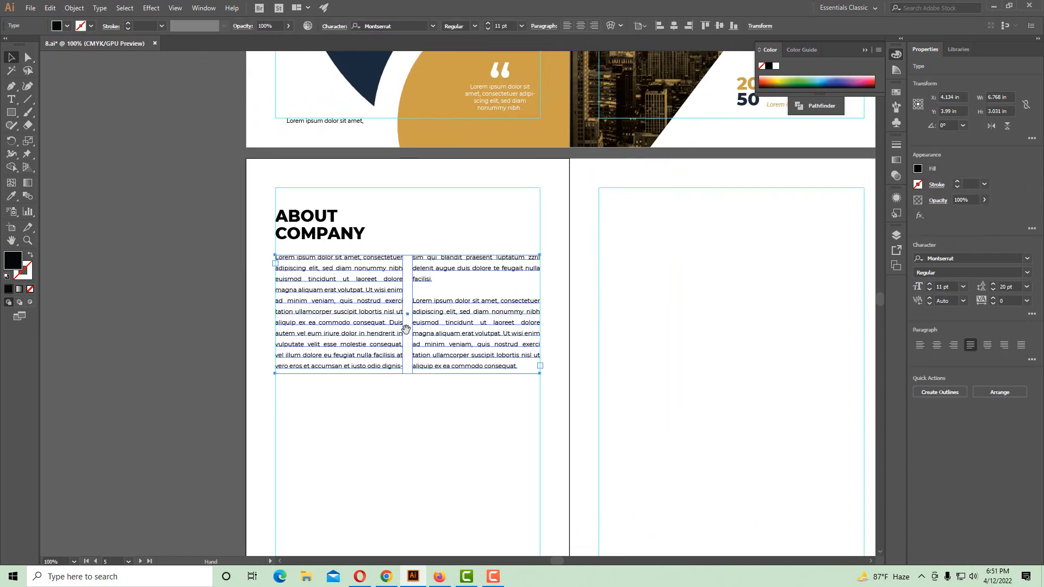
{"action": "left_click", "coordinate": [102, 9]}
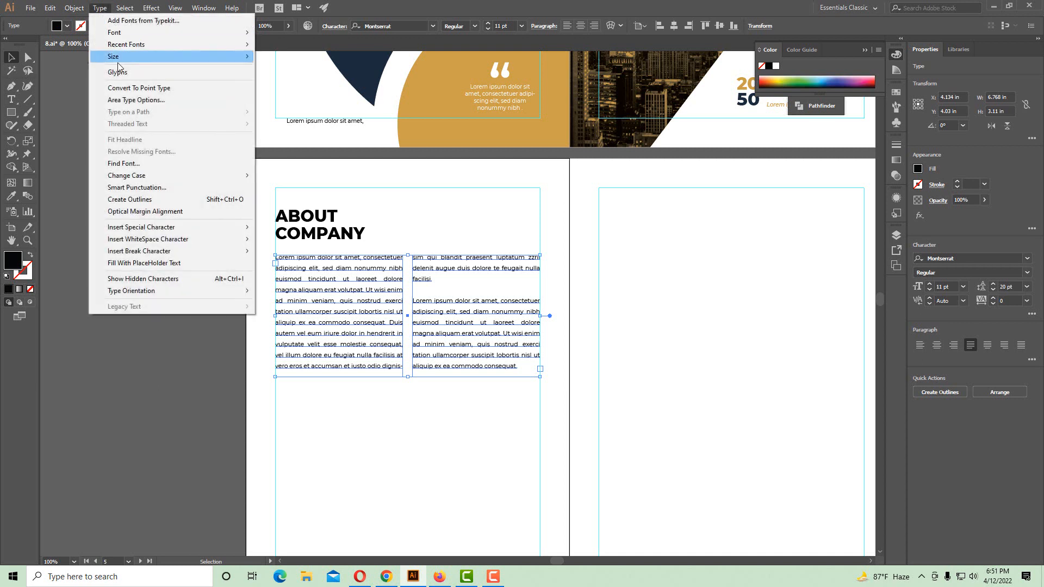
{"action": "left_click", "coordinate": [141, 101]}
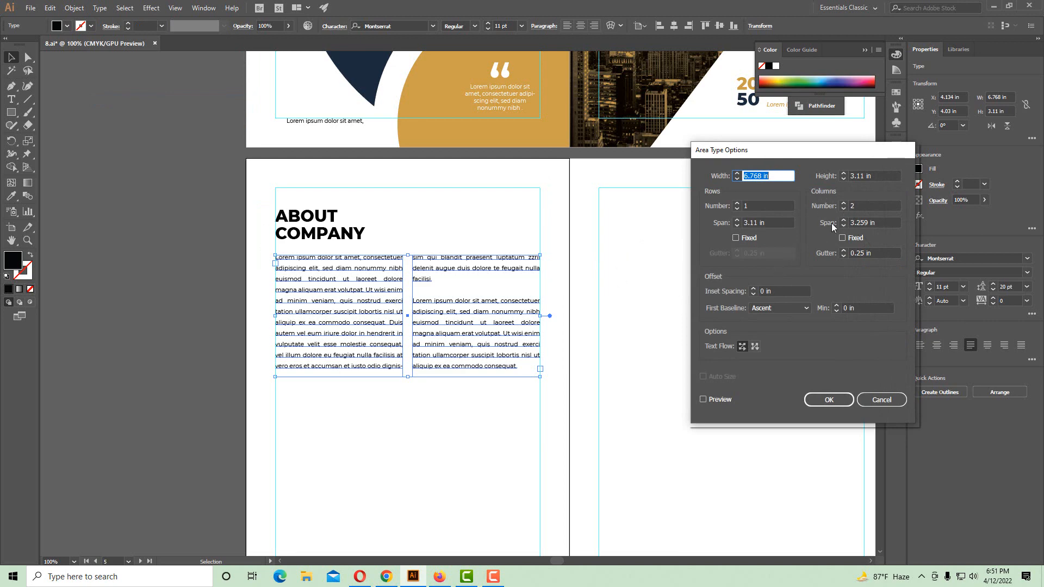
{"action": "left_click", "coordinate": [844, 210]}
{"action": "left_click", "coordinate": [829, 400]}
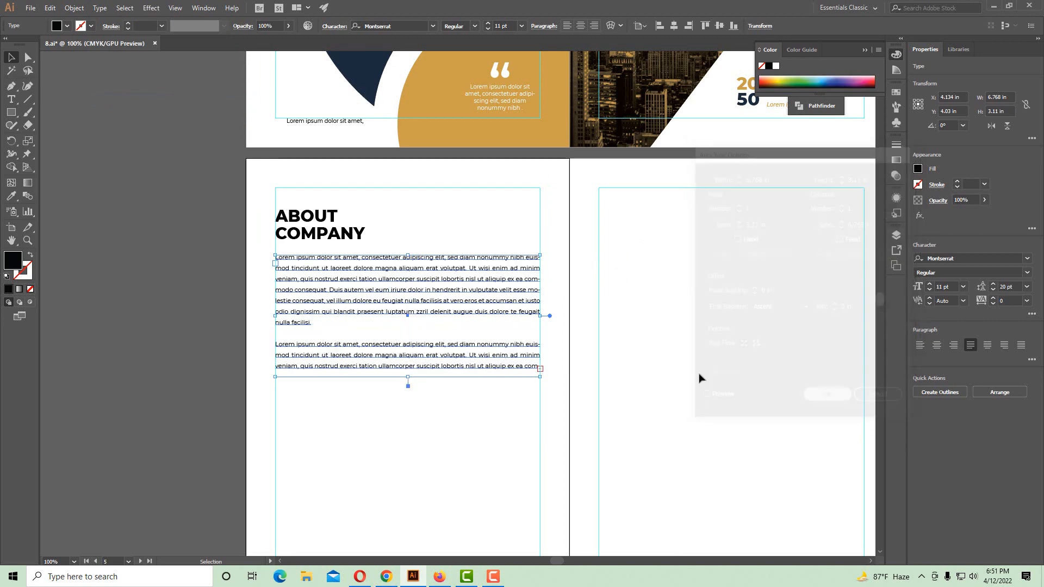
Lengthen the body text frame downward so that both paragraphs fit completely
{"action": "left_click", "coordinate": [632, 369]}
{"action": "left_click", "coordinate": [453, 314], "text": "ctrl"}
{"action": "left_click_drag", "start_coordinate": [450, 324], "coordinate": [480, 228]}
{"action": "left_click", "coordinate": [477, 232]}
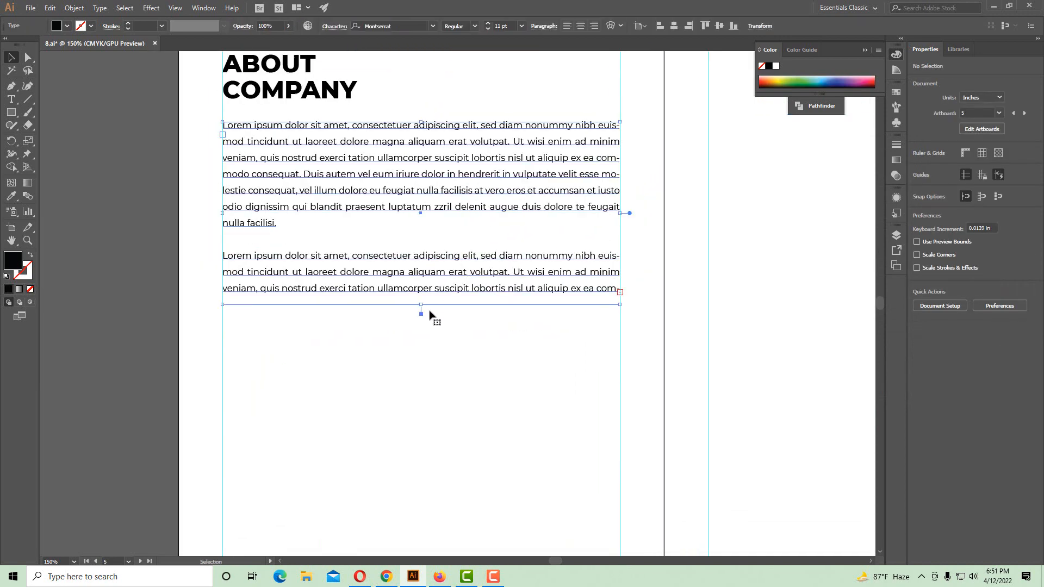
{"action": "left_click_drag", "start_coordinate": [423, 305], "coordinate": [478, 346]}
{"action": "left_click", "coordinate": [433, 392]}
Append a copy of the first paragraph's opening text through "hendrerit" to the second paragraph and lengthen the text frame to fit
{"action": "left_click", "coordinate": [13, 103]}
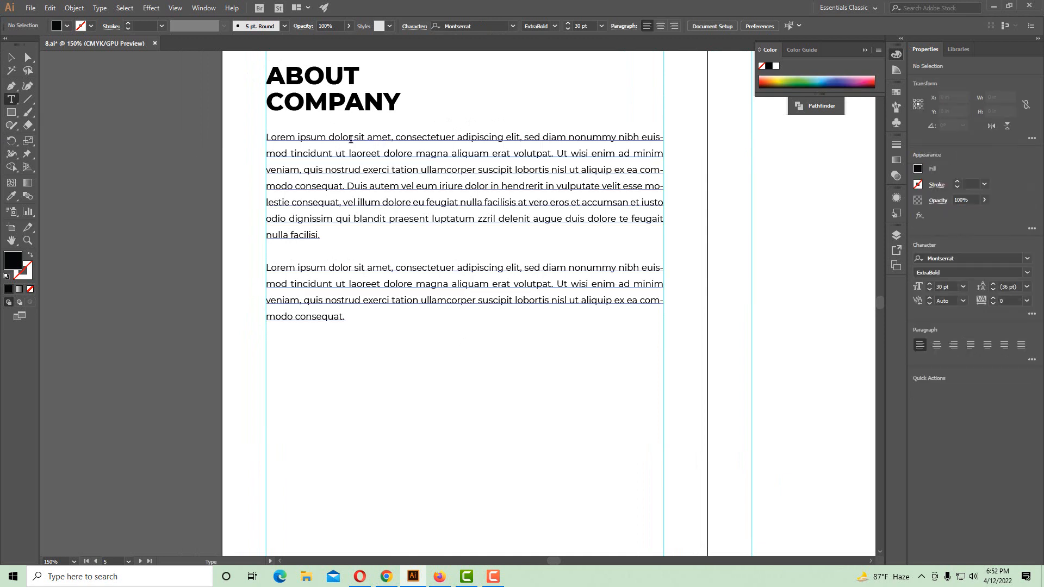
{"action": "left_click_drag", "start_coordinate": [266, 136], "coordinate": [545, 187]}
{"action": "key", "text": "ctrl+c"}
{"action": "left_click", "coordinate": [348, 321]}
{"action": "key", "text": "ctrl+v"}
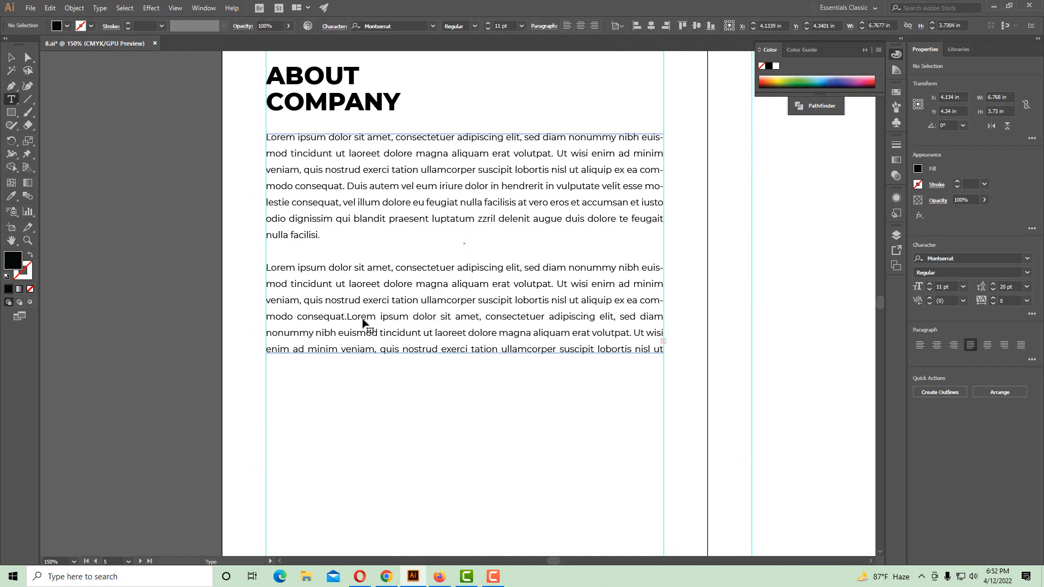
{"action": "left_click", "coordinate": [10, 57]}
{"action": "left_click_drag", "start_coordinate": [466, 355], "coordinate": [427, 380]}
{"action": "left_click", "coordinate": [470, 421]}
Paste the same copied text after "nulla facilisi." in the first paragraph and extend the text frame downward to fit
{"action": "left_click", "coordinate": [472, 383], "text": "ctrl+alt"}
{"action": "left_click", "coordinate": [483, 364], "text": "ctrl+alt"}
{"action": "left_click_drag", "start_coordinate": [499, 339], "coordinate": [475, 373]}
{"action": "left_click", "coordinate": [433, 311], "text": "ctrl"}
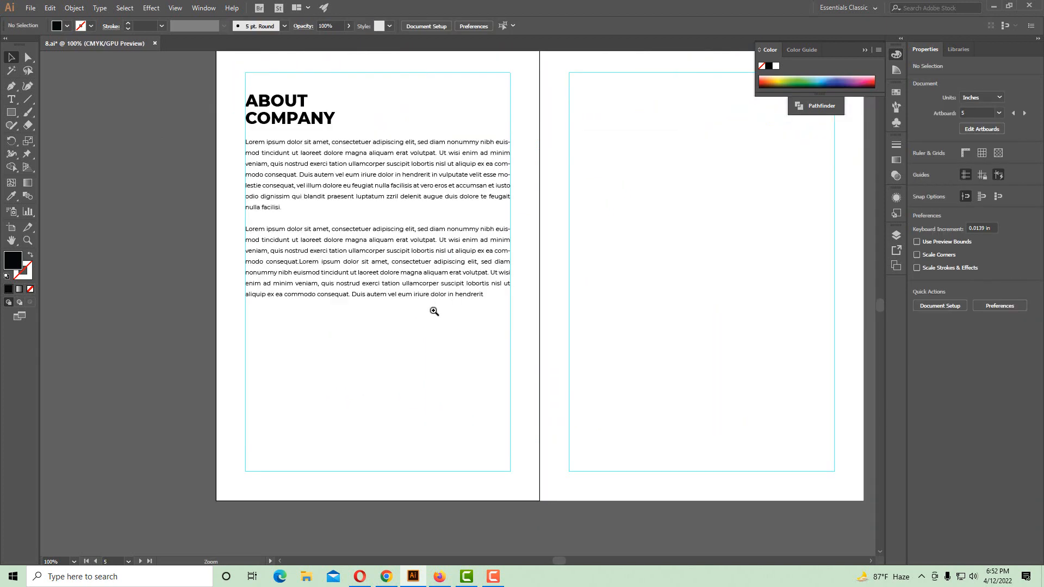
{"action": "left_click", "coordinate": [11, 100]}
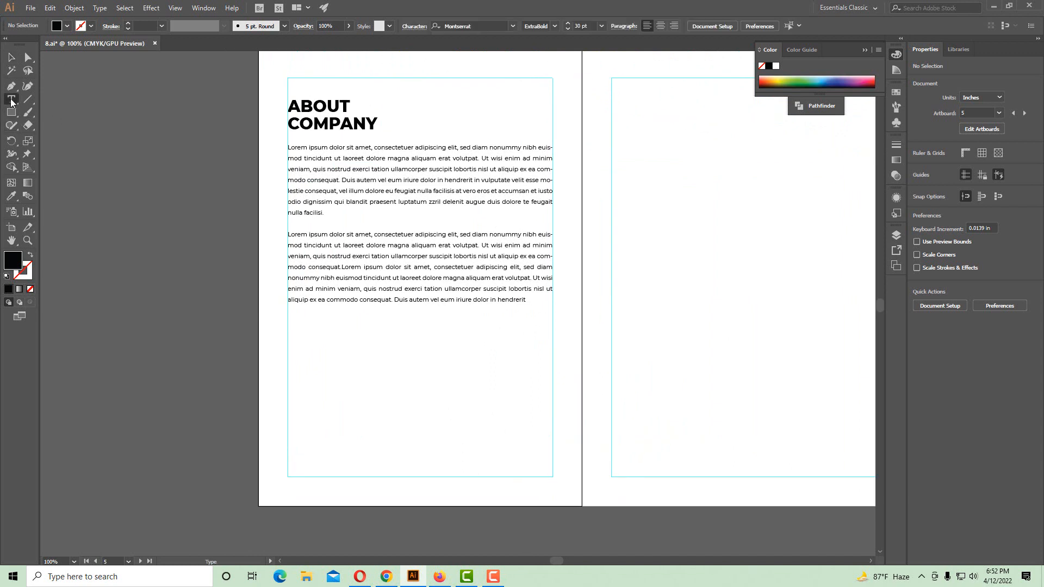
{"action": "left_click", "coordinate": [332, 213]}
{"action": "key", "text": "ctrl+v"}
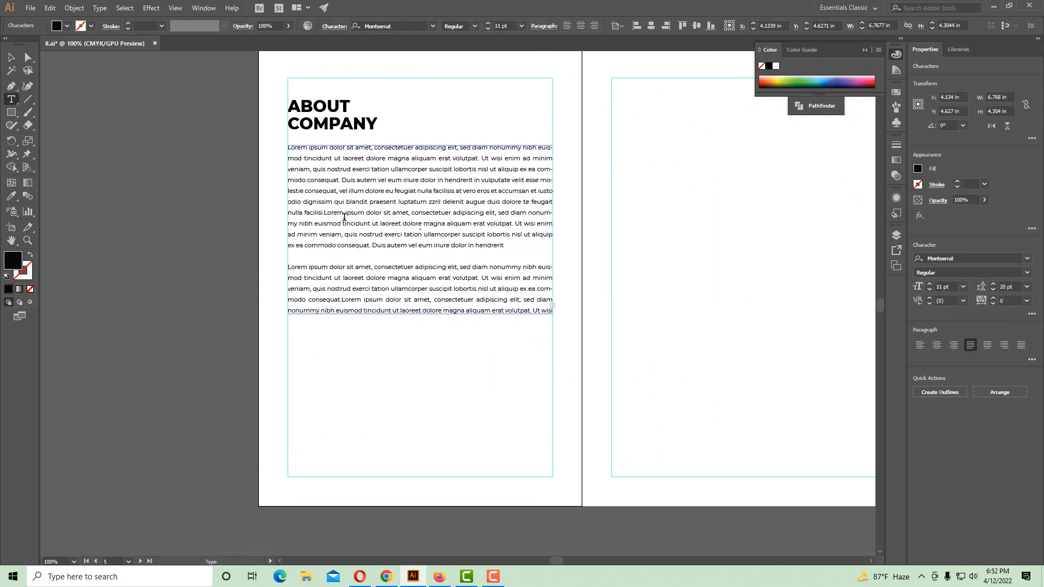
{"action": "left_click", "coordinate": [13, 60]}
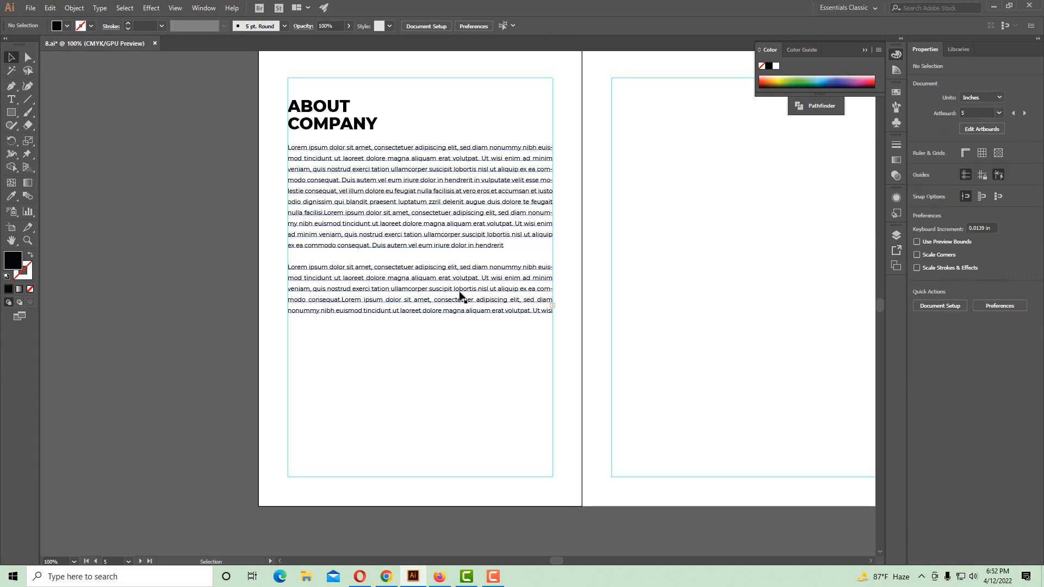
{"action": "left_click_drag", "start_coordinate": [421, 321], "coordinate": [418, 350]}
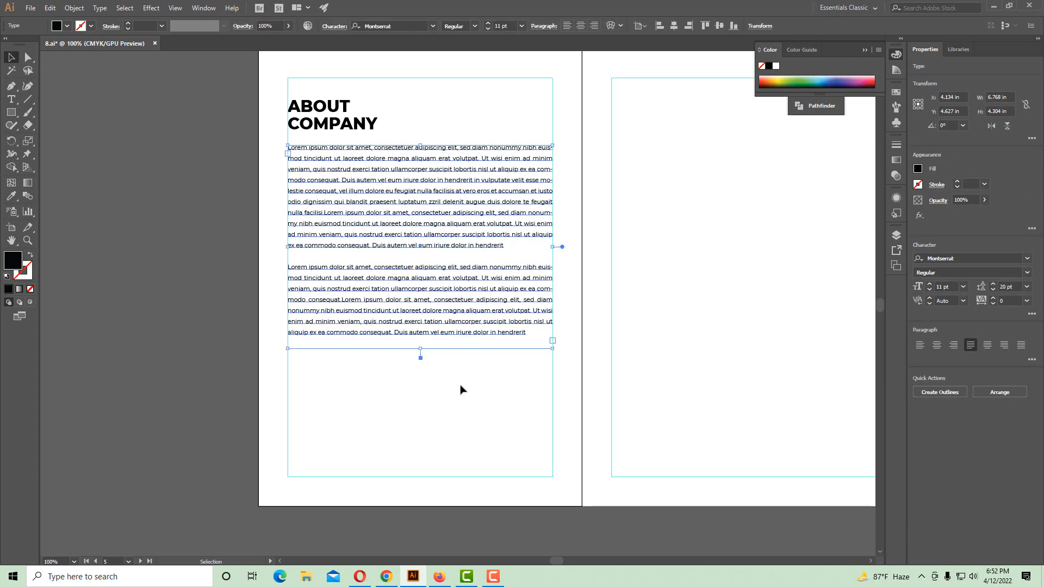
{"action": "left_click", "coordinate": [461, 389]}
Draw a black rectangle about 2.8 by 4.85 in inside the left margin of the blank page beside the "About Company" page
{"action": "key", "text": "space"}
{"action": "left_click_drag", "start_coordinate": [503, 306], "coordinate": [447, 359]}
{"action": "key", "text": "ctrl+minus"}
{"action": "key", "text": "space"}
{"action": "left_click_drag", "start_coordinate": [460, 282], "coordinate": [183, 390]}
{"action": "key", "text": "space"}
{"action": "left_click_drag", "start_coordinate": [359, 355], "coordinate": [501, 175]}
{"action": "key", "text": "ctrl+plus"}
{"action": "key", "text": "space"}
{"action": "left_click_drag", "start_coordinate": [441, 202], "coordinate": [464, 249]}
{"action": "left_click", "coordinate": [11, 112]}
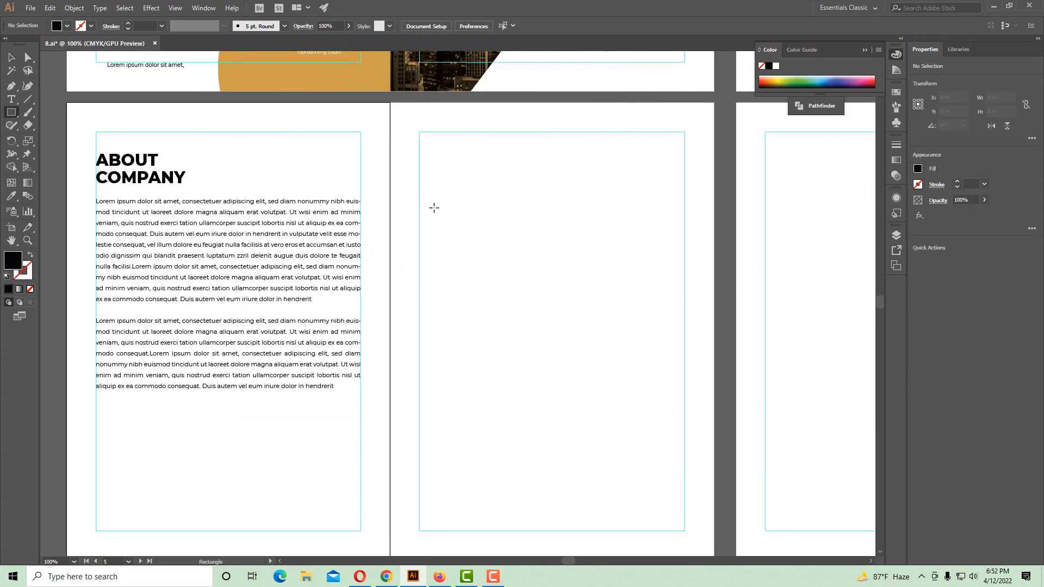
{"action": "left_click_drag", "start_coordinate": [434, 208], "coordinate": [544, 398]}
{"action": "key", "text": "q"}
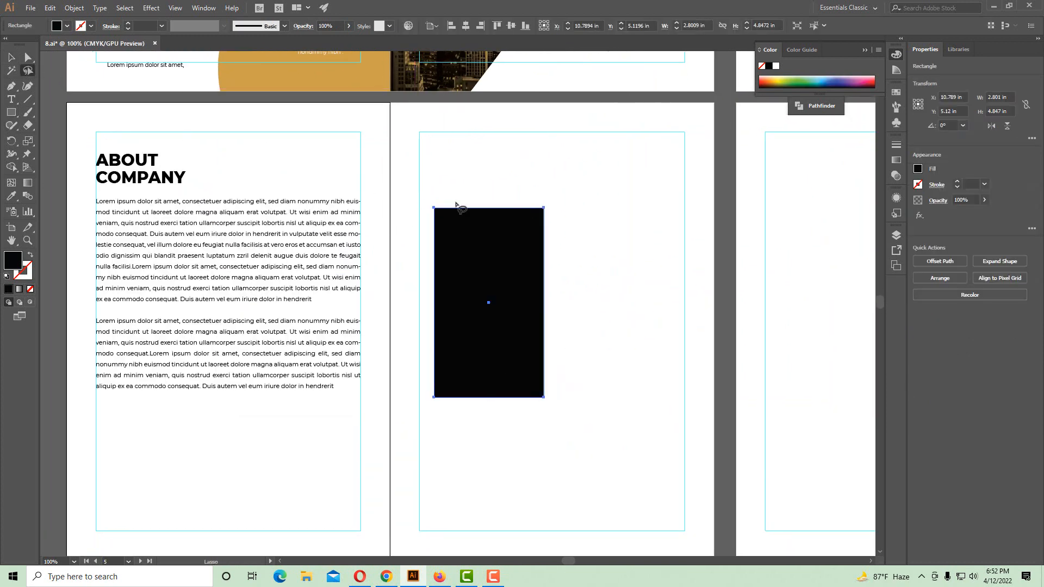
{"action": "key", "text": "a"}
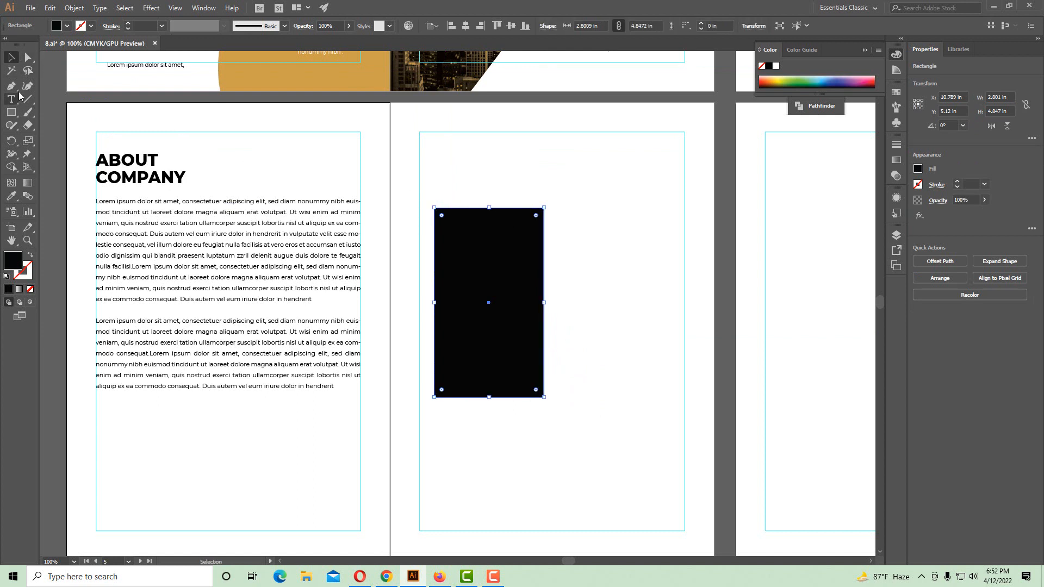
Round the black rectangle's corners fully to a radius of about 1.4 in, turning it into an upright pill shape
{"action": "left_click_drag", "start_coordinate": [536, 216], "coordinate": [402, 369]}
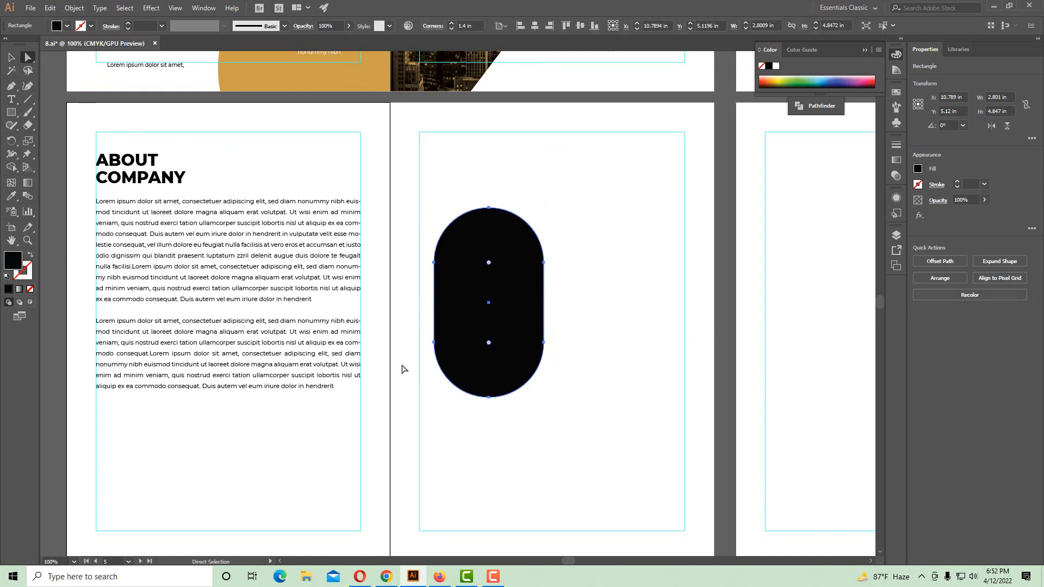
{"action": "left_click", "coordinate": [11, 58]}
{"action": "left_click", "coordinate": [500, 175]}
{"action": "left_click", "coordinate": [501, 283]}
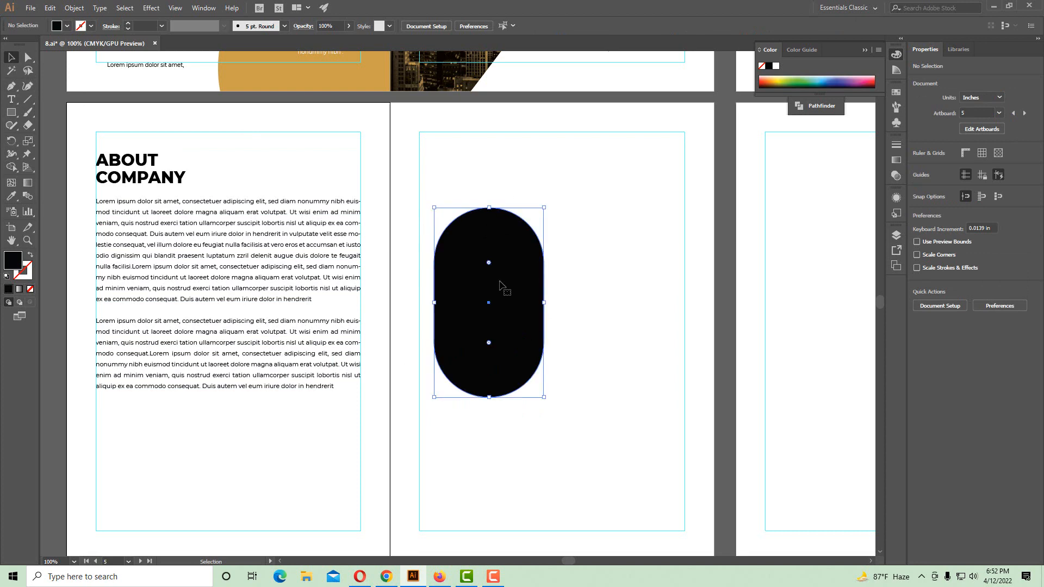
{"action": "left_click_drag", "start_coordinate": [511, 274], "coordinate": [592, 324]}
{"action": "left_click", "coordinate": [617, 305]}
{"action": "left_click", "coordinate": [530, 272]}
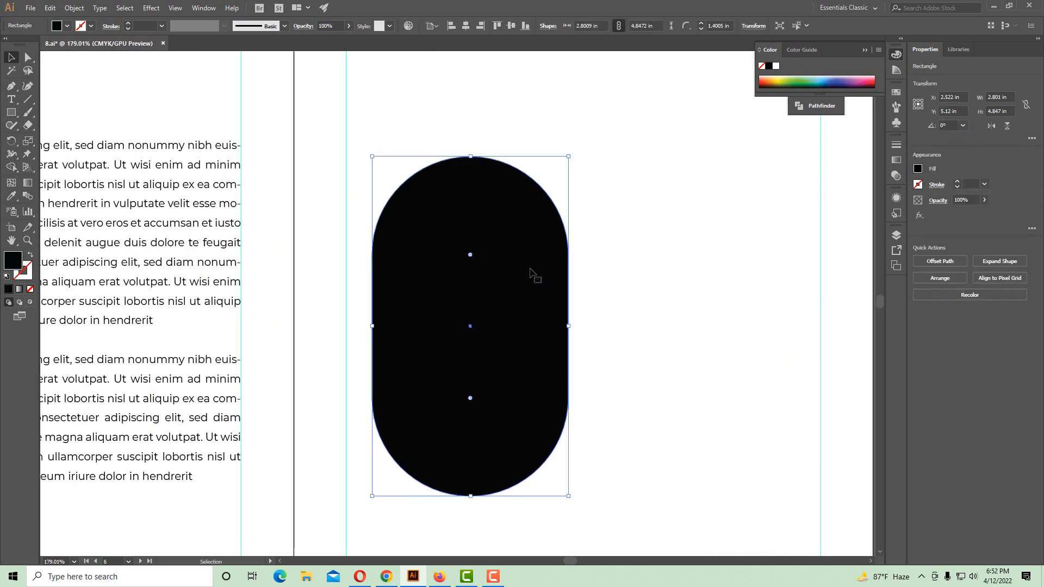
Duplicate the black pill shape horizontally, placing the copy beside the original on the blank page
{"action": "left_click", "coordinate": [592, 273]}
{"action": "left_click", "coordinate": [555, 263]}
{"action": "left_click_drag", "start_coordinate": [626, 299], "coordinate": [588, 253]}
{"action": "left_click_drag", "start_coordinate": [475, 263], "coordinate": [443, 255]}
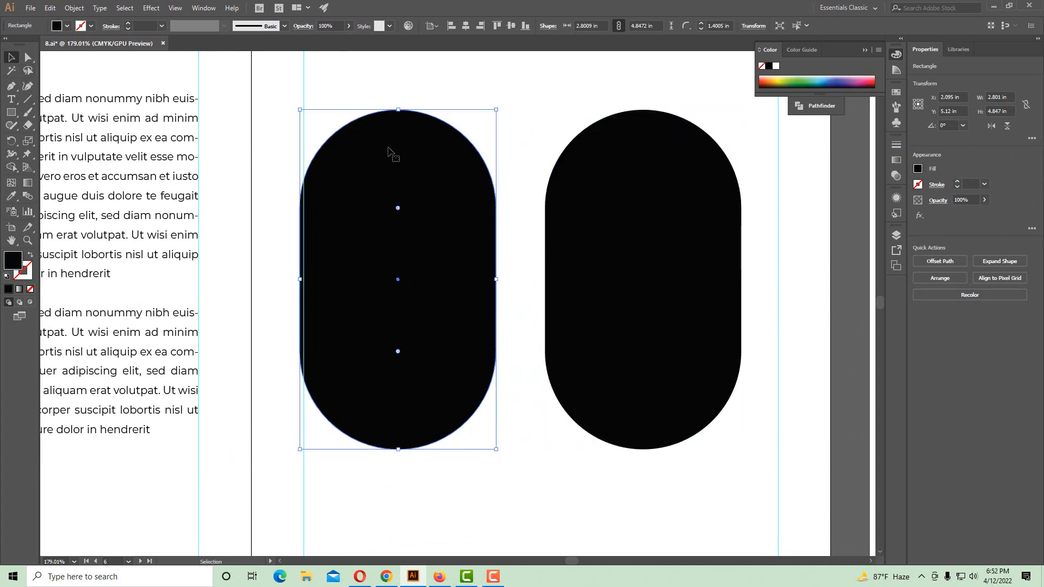
Try adjusting the corner rounding of the left pill shape
{"action": "key", "text": "a"}
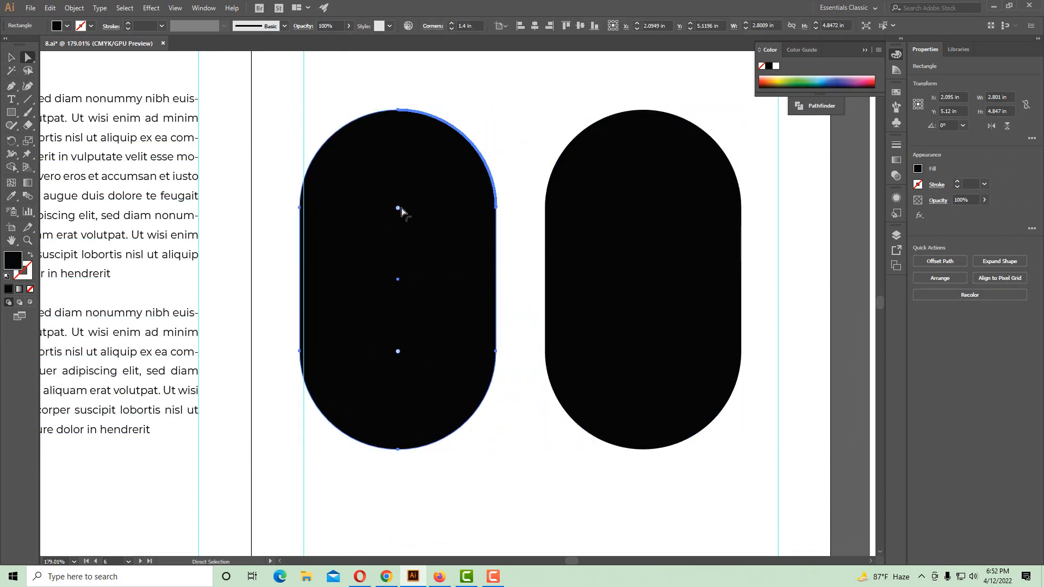
{"action": "left_click_drag", "start_coordinate": [398, 207], "coordinate": [437, 308]}
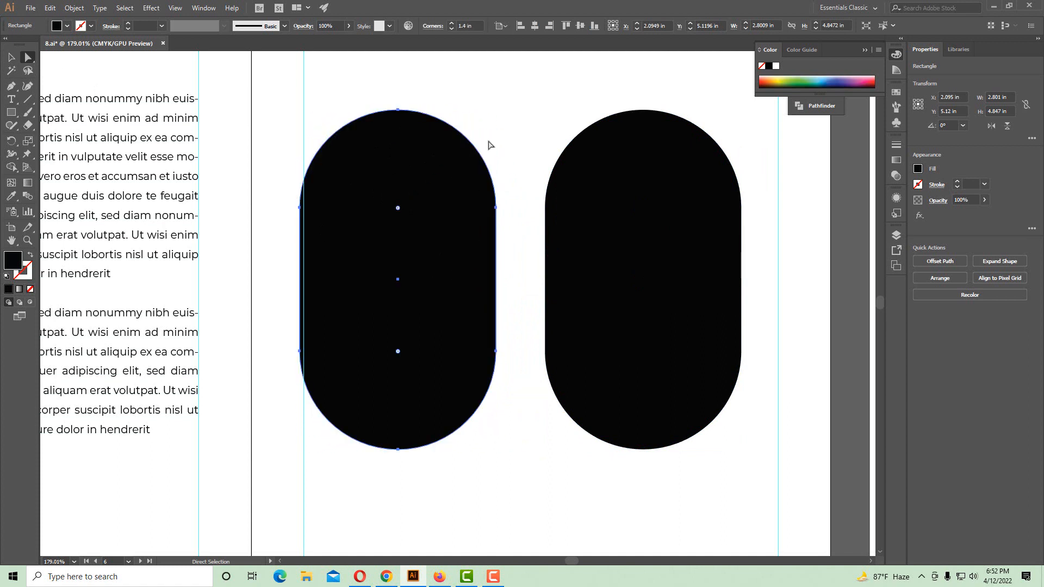
{"action": "left_click", "coordinate": [502, 113]}
{"action": "key", "text": "space"}
{"action": "left_click_drag", "start_coordinate": [508, 155], "coordinate": [437, 161]}
{"action": "left_click", "coordinate": [380, 212]}
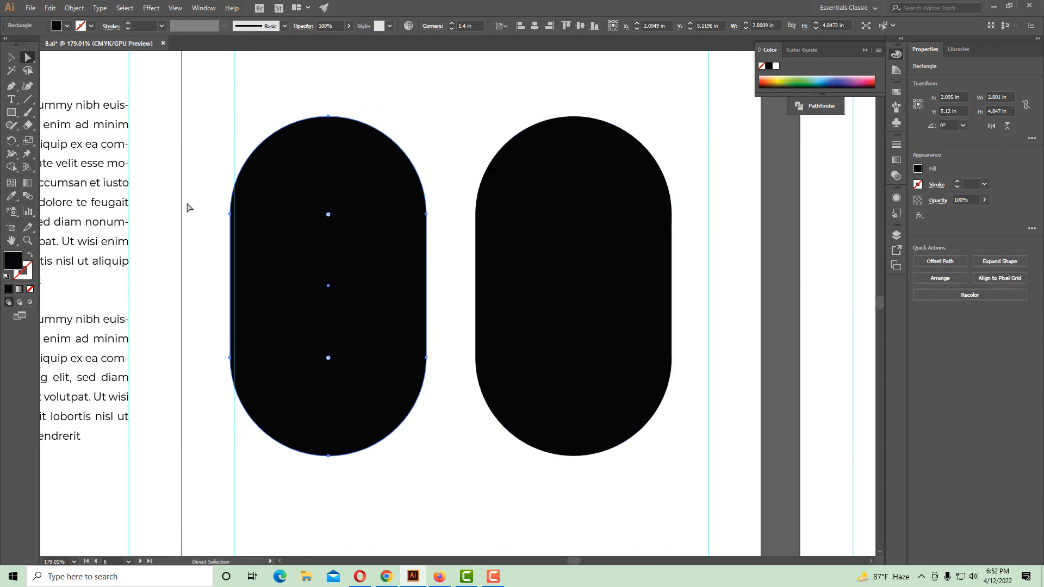
Try shrinking the right pill shape about its center, undoing each resize
{"action": "key", "text": "v"}
{"action": "left_click", "coordinate": [529, 180]}
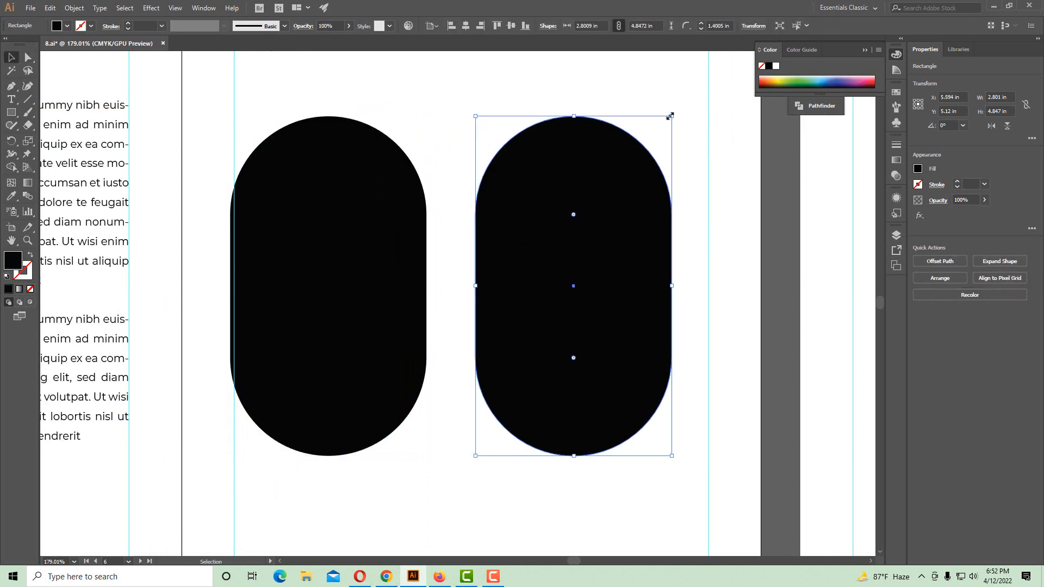
{"action": "left_click_drag", "start_coordinate": [671, 116], "coordinate": [626, 257]}
{"action": "left_click", "coordinate": [623, 138]}
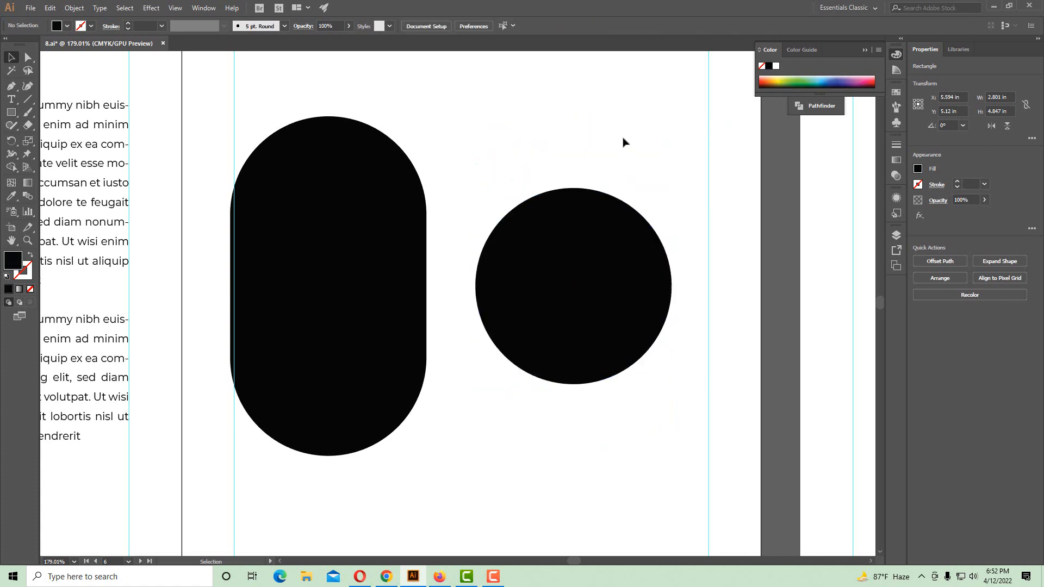
{"action": "key", "text": "ctrl+z"}
{"action": "key", "text": "v"}
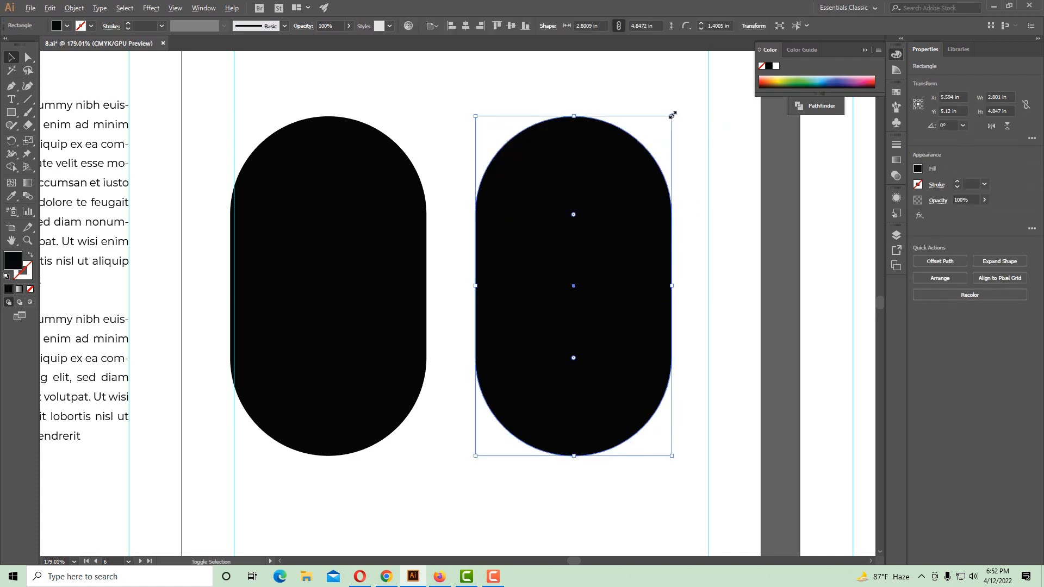
{"action": "left_click_drag", "start_coordinate": [671, 115], "coordinate": [623, 212]}
{"action": "left_click", "coordinate": [587, 163]}
{"action": "key", "text": "ctrl+z"}
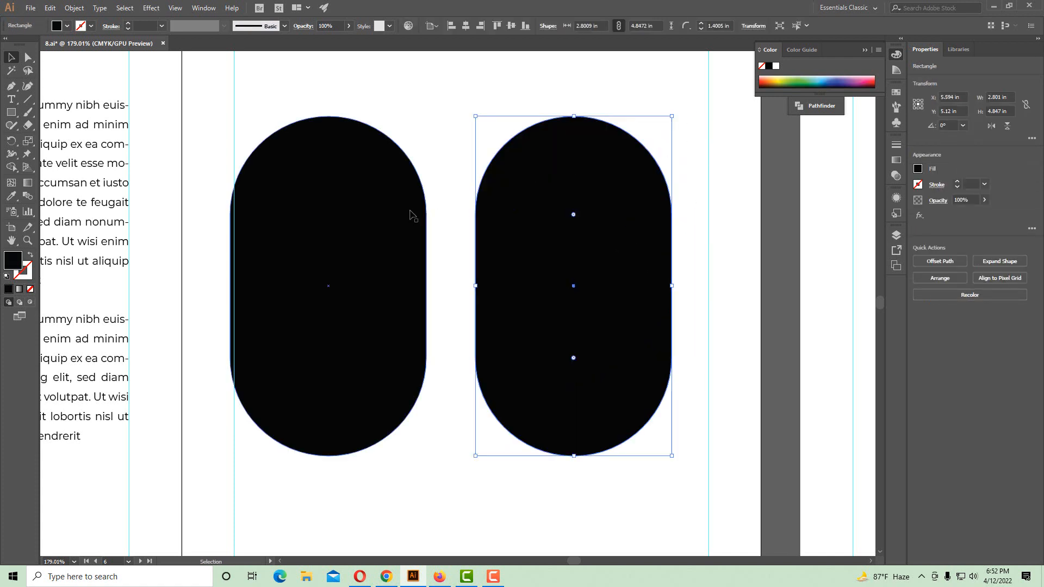
Expand the left pill shape into a plain path and try scaling it down about its center, undoing that resize
{"action": "left_click", "coordinate": [410, 214]}
{"action": "left_click", "coordinate": [1001, 262]}
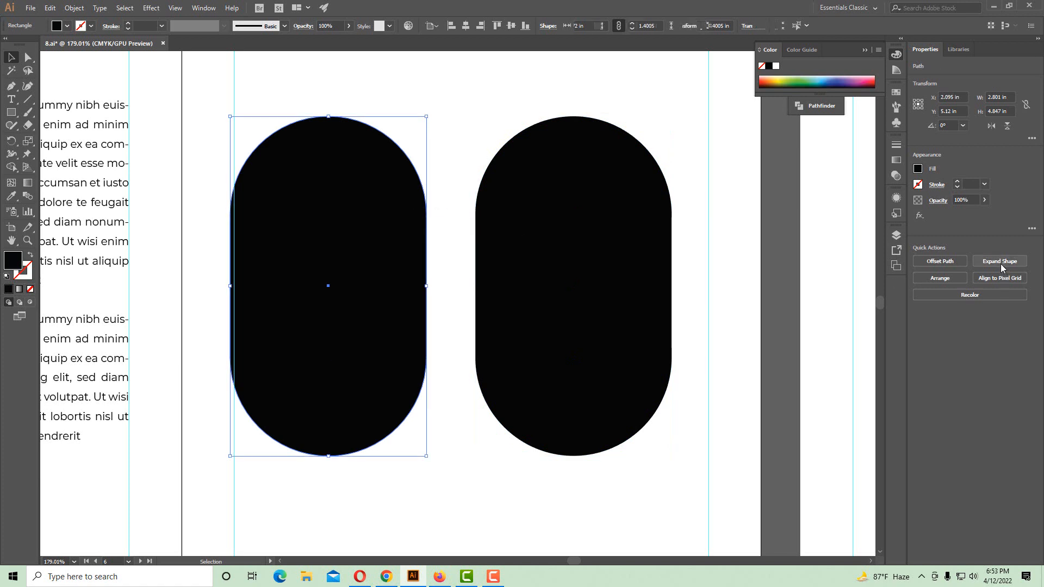
{"action": "left_click_drag", "start_coordinate": [429, 118], "coordinate": [408, 265]}
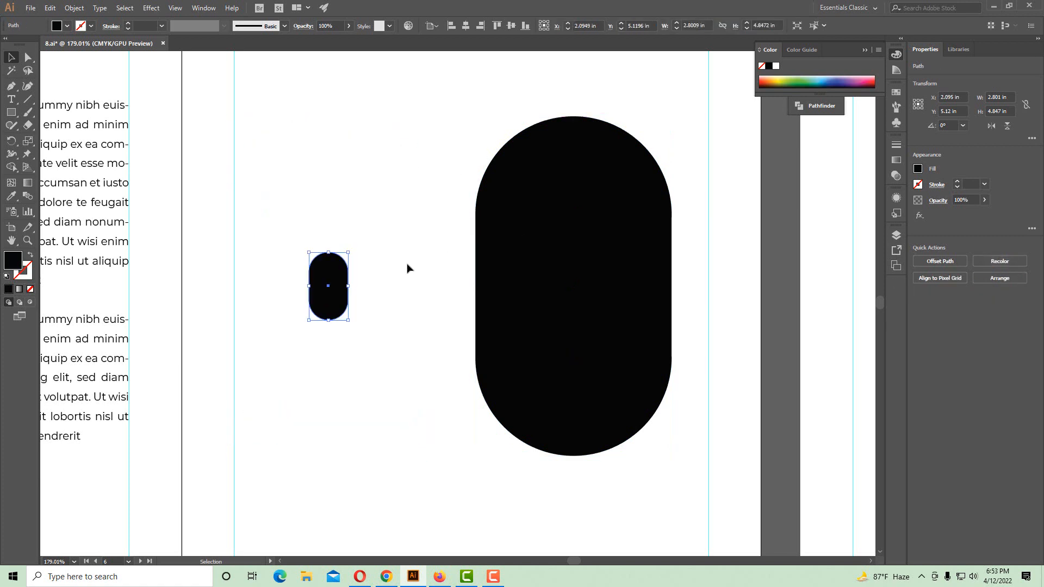
{"action": "left_click", "coordinate": [408, 265]}
{"action": "key", "text": "ctrl+z"}
{"action": "left_click", "coordinate": [451, 218]}
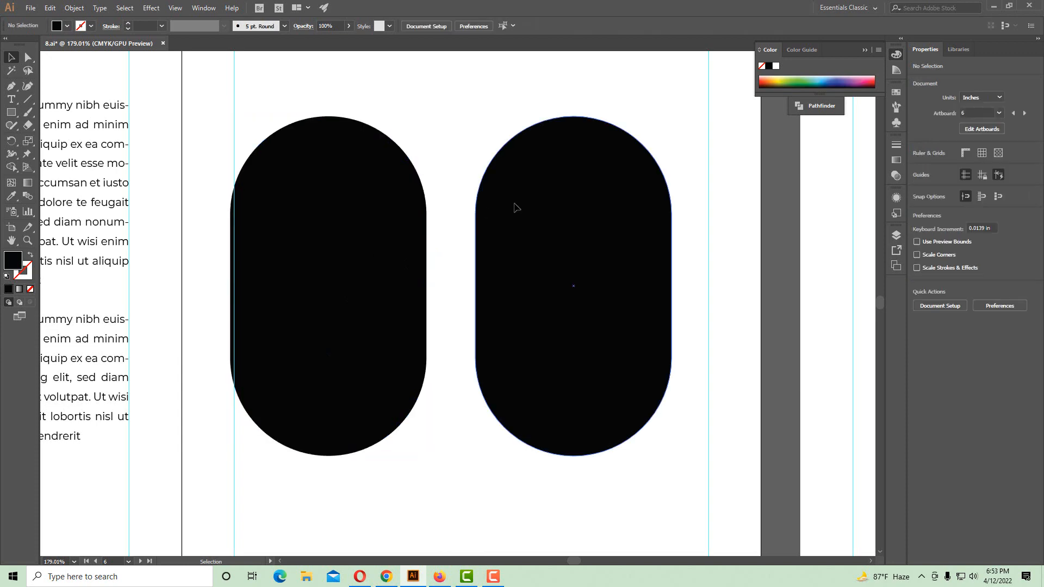
Delete the right pill shape from the page facing "About Company"
{"action": "left_click", "coordinate": [514, 207]}
{"action": "key", "text": "Delete"}
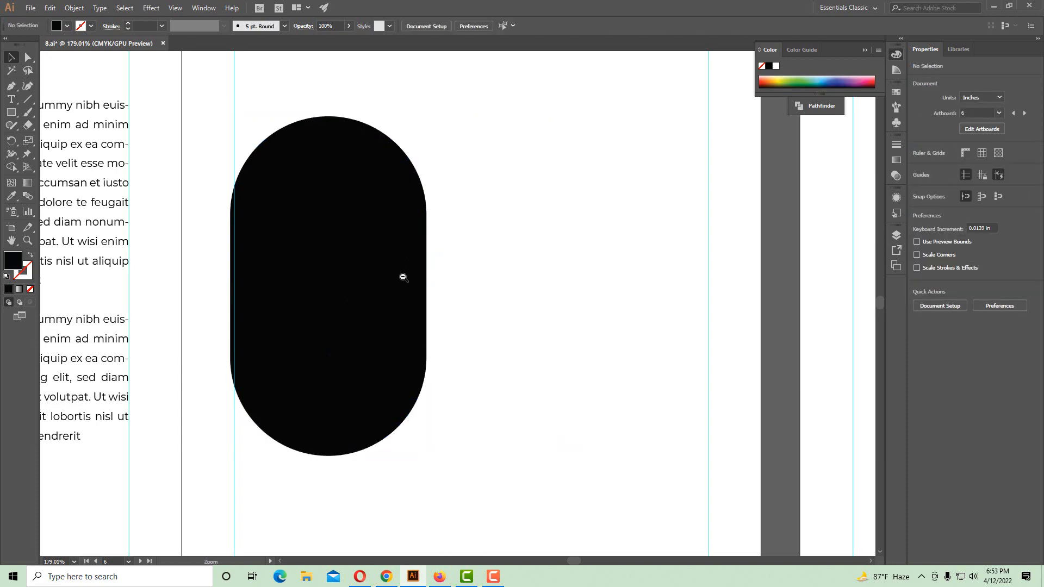
{"action": "left_click", "coordinate": [403, 277], "text": "ctrl+alt"}
{"action": "left_click", "coordinate": [403, 277], "text": "ctrl+alt"}
{"action": "left_click", "coordinate": [410, 282], "text": "ctrl+alt"}
Move the remaining black pill onto the bottom of the "About Company" page
{"action": "left_click_drag", "start_coordinate": [455, 308], "coordinate": [499, 286]}
{"action": "left_click", "coordinate": [443, 352], "text": "ctrl"}
{"action": "left_click", "coordinate": [447, 292]}
{"action": "left_click", "coordinate": [510, 253]}
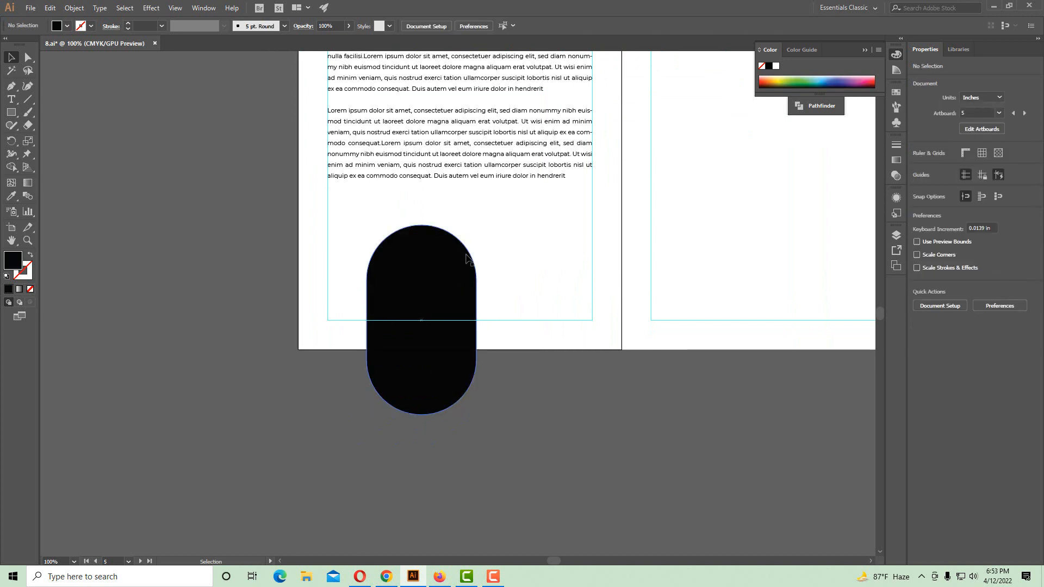
Rotate the pill to about 319° and enlarge it to about 5.82 by 6.11 in, overhanging the "About Company" page's lower-left corner
{"action": "left_click", "coordinate": [467, 257]}
{"action": "left_click_drag", "start_coordinate": [486, 227], "coordinate": [424, 295]}
{"action": "left_click", "coordinate": [559, 286]}
{"action": "left_click_drag", "start_coordinate": [536, 338], "coordinate": [525, 397]}
{"action": "scroll", "coordinate": [544, 304], "scroll_direction": "down", "scroll_amount": 1}
{"action": "left_click_drag", "start_coordinate": [538, 288], "coordinate": [445, 312]}
{"action": "left_click", "coordinate": [346, 332]}
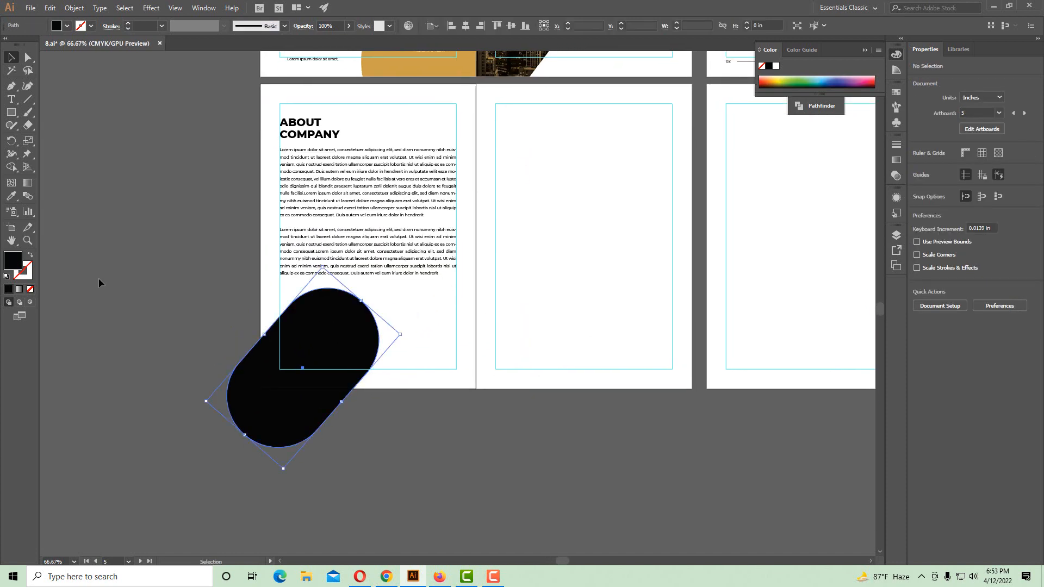
Fill the tilted pill with the gold color sampled from the brochure cover
{"action": "left_click", "coordinate": [11, 196]}
{"action": "left_click_drag", "start_coordinate": [366, 189], "coordinate": [363, 307]}
{"action": "left_click", "coordinate": [394, 186]}
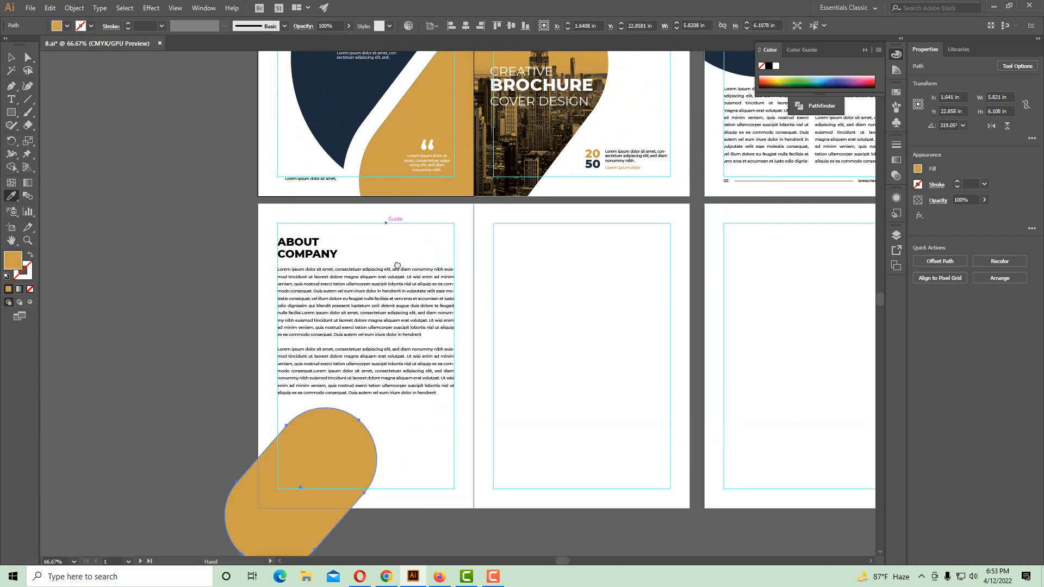
{"action": "left_click_drag", "start_coordinate": [402, 399], "coordinate": [391, 283]}
{"action": "left_click", "coordinate": [406, 307], "text": "ctrl"}
{"action": "left_click", "coordinate": [14, 61]}
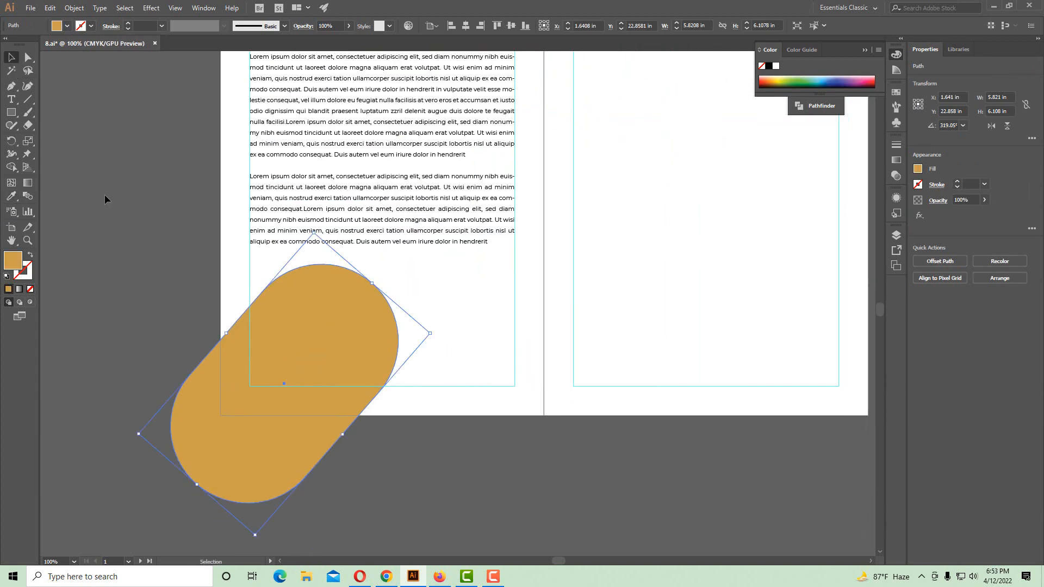
{"action": "left_click", "coordinate": [105, 197]}
{"action": "left_click_drag", "start_coordinate": [448, 307], "coordinate": [390, 311]}
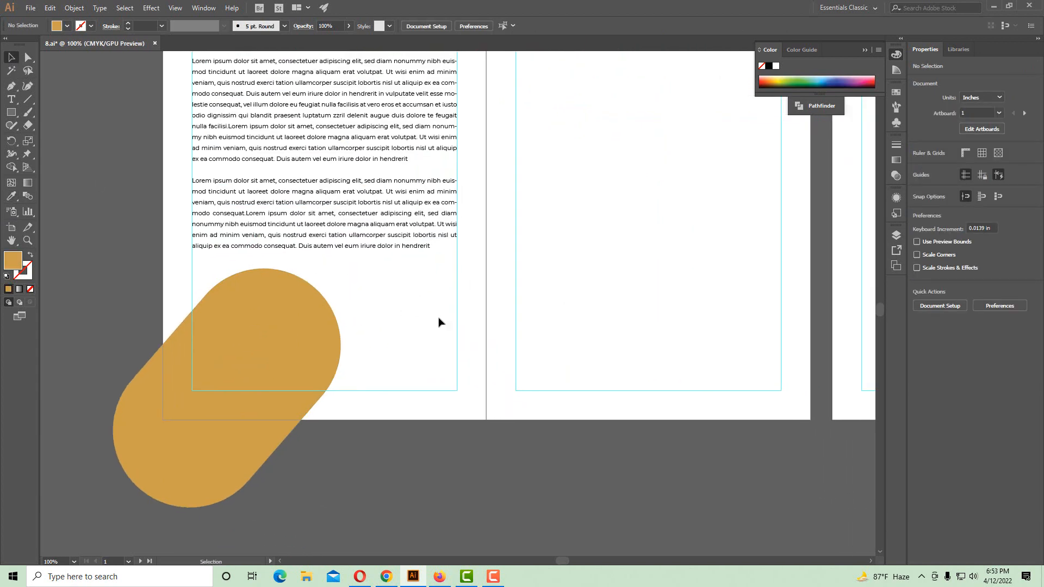
Draw a rectangle about 14.47 by 2.55 in along the bottom of both pages and fill it with the cover's navy
{"action": "left_click", "coordinate": [11, 112]}
{"action": "left_click_drag", "start_coordinate": [244, 320], "coordinate": [810, 420]}
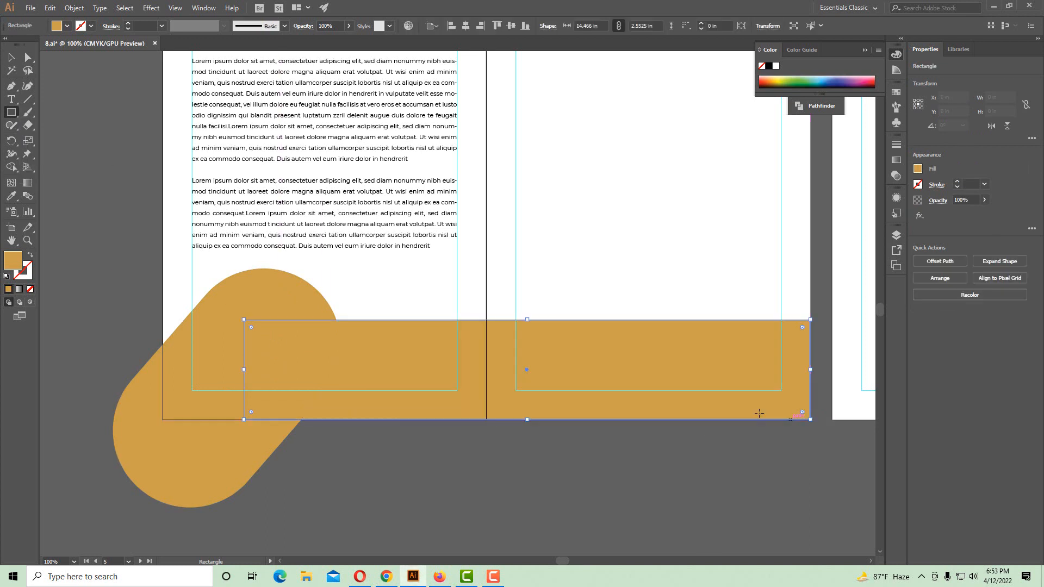
{"action": "left_click", "coordinate": [430, 283], "text": "ctrl+alt"}
{"action": "left_click_drag", "start_coordinate": [277, 226], "coordinate": [260, 315]}
{"action": "left_click", "coordinate": [10, 197]}
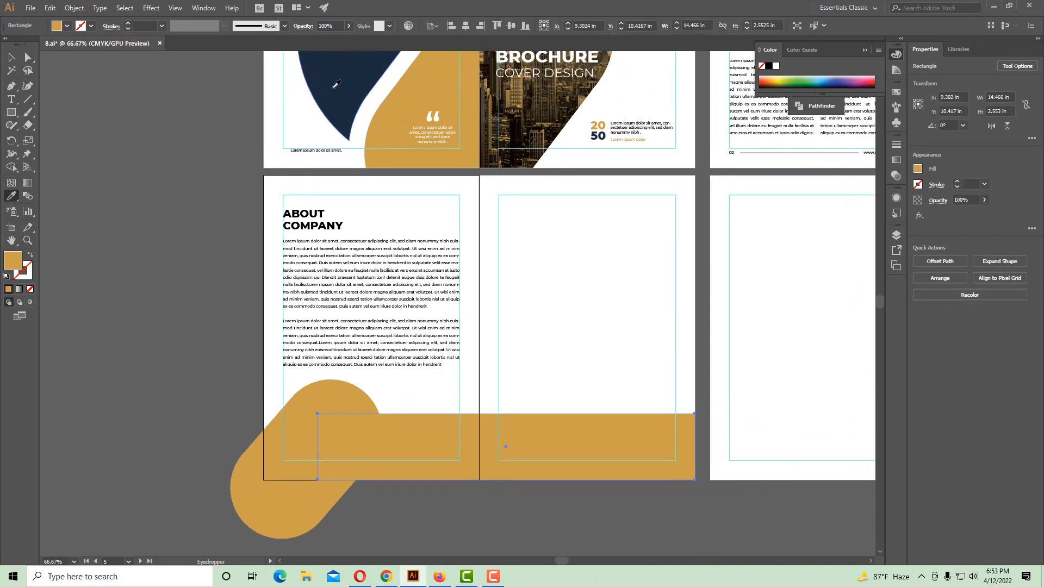
{"action": "left_click", "coordinate": [346, 75]}
{"action": "left_click", "coordinate": [11, 57]}
{"action": "left_click", "coordinate": [77, 157]}
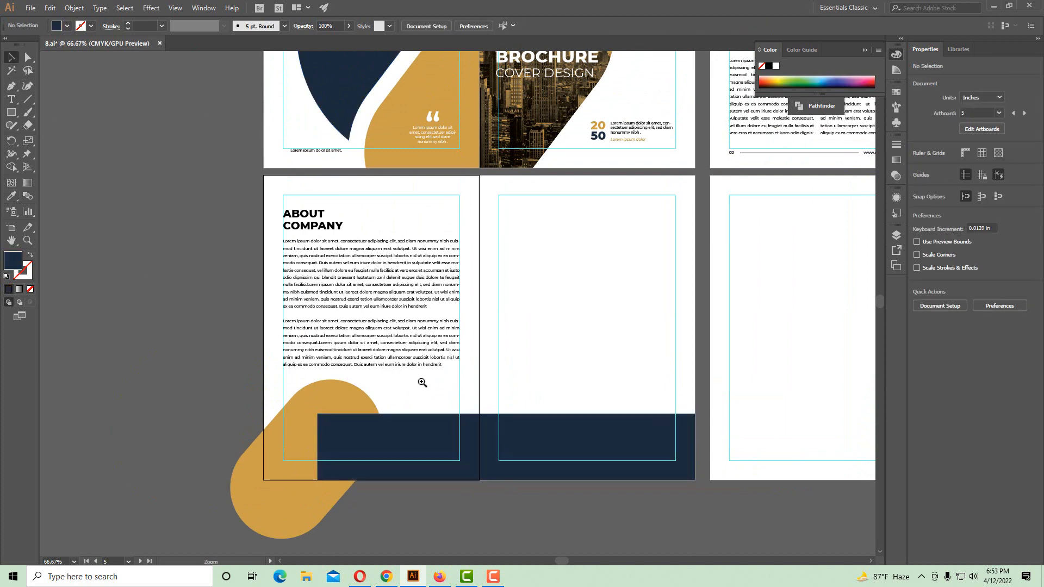
Raise the top edge of the navy rectangle slightly to make the band taller
{"action": "left_click", "coordinate": [422, 382], "text": "ctrl"}
{"action": "left_click_drag", "start_coordinate": [438, 388], "coordinate": [373, 303]}
{"action": "left_click", "coordinate": [507, 285]}
{"action": "left_click_drag", "start_coordinate": [519, 266], "coordinate": [520, 249]}
{"action": "left_click", "coordinate": [533, 222]}
Bring the gold pill to the front so it overlaps the navy band
{"action": "left_click", "coordinate": [250, 235]}
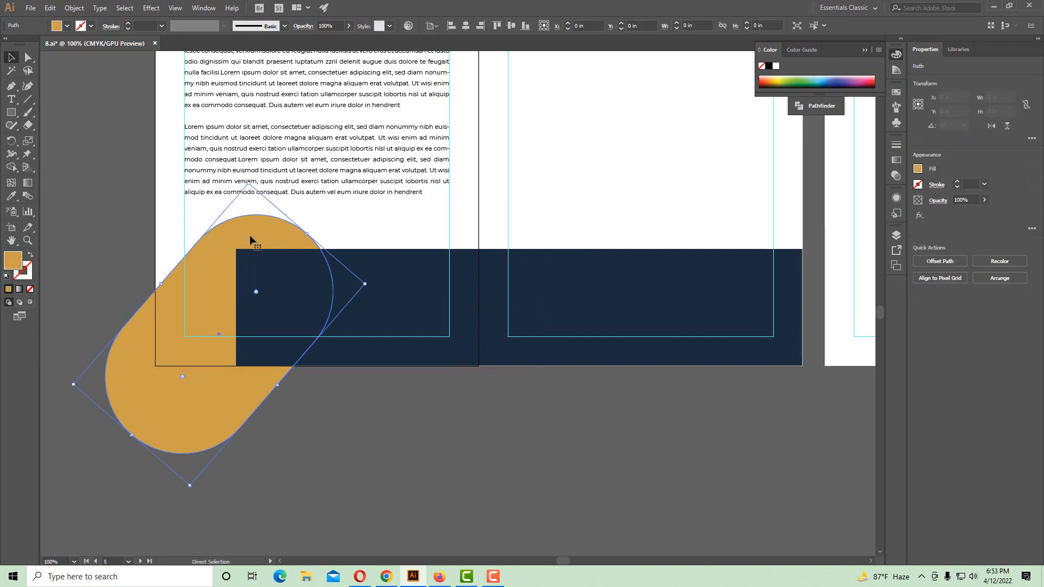
{"action": "key", "text": "ctrl+shift+]"}
{"action": "left_click", "coordinate": [426, 411]}
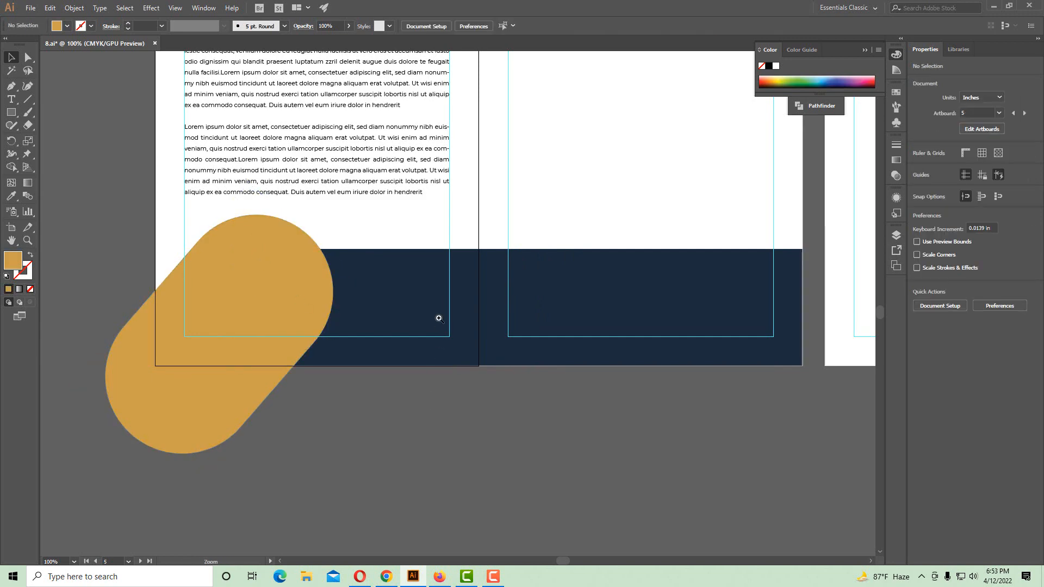
{"action": "left_click", "coordinate": [438, 317], "text": "ctrl+alt"}
{"action": "left_click_drag", "start_coordinate": [427, 305], "coordinate": [413, 343]}
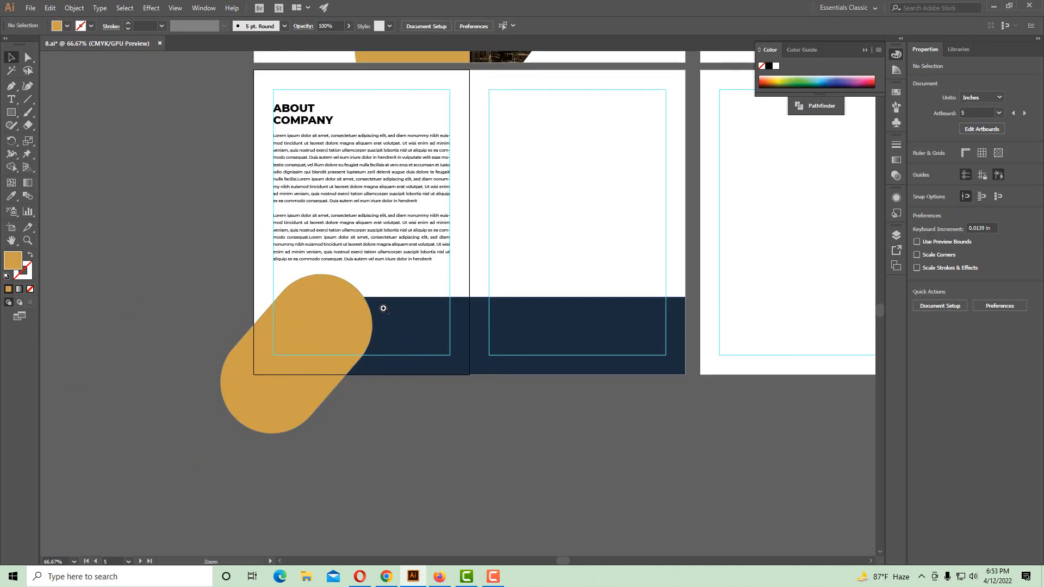
Create an inner copy of the gold pill with an Offset Path of -0.5 in and Miter joins
{"action": "left_click", "coordinate": [383, 309], "text": "ctrl"}
{"action": "left_click", "coordinate": [375, 274]}
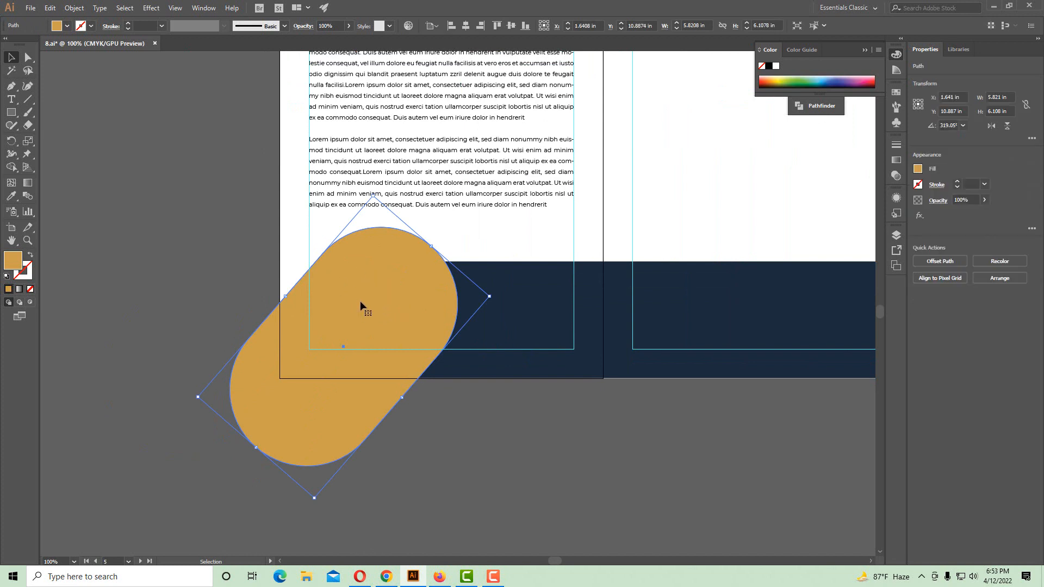
{"action": "left_click", "coordinate": [80, 7]}
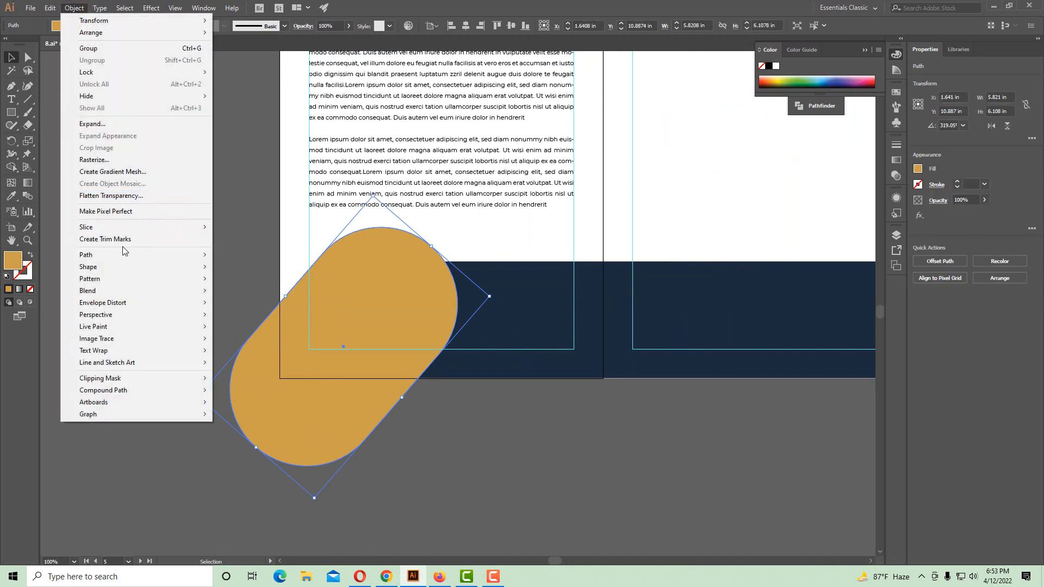
{"action": "mouse_move", "coordinate": [124, 251]}
{"action": "left_click", "coordinate": [238, 293]}
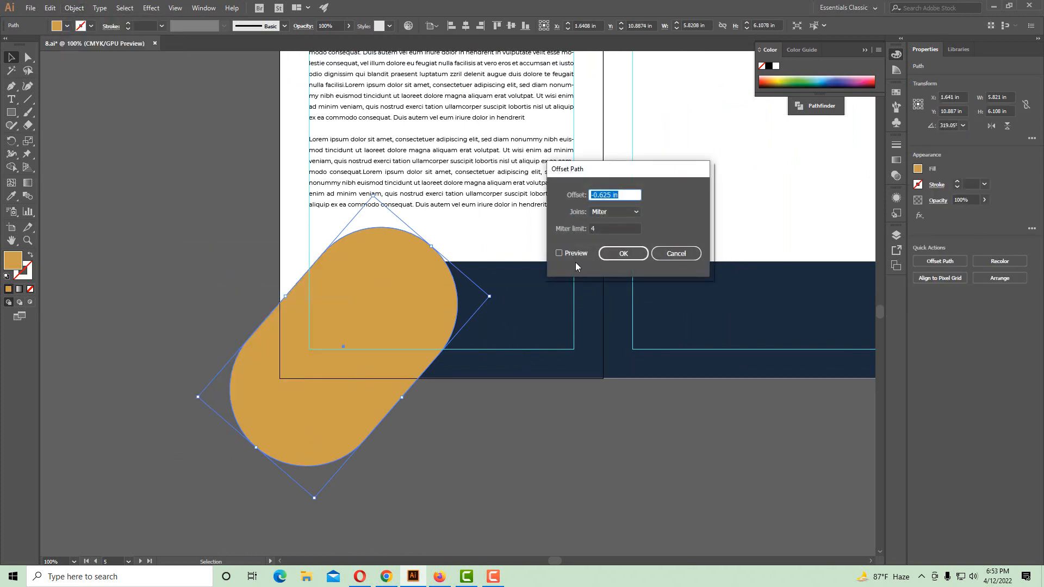
{"action": "left_click", "coordinate": [571, 256]}
{"action": "scroll", "coordinate": [610, 195], "scroll_direction": "up", "scroll_amount": 1}
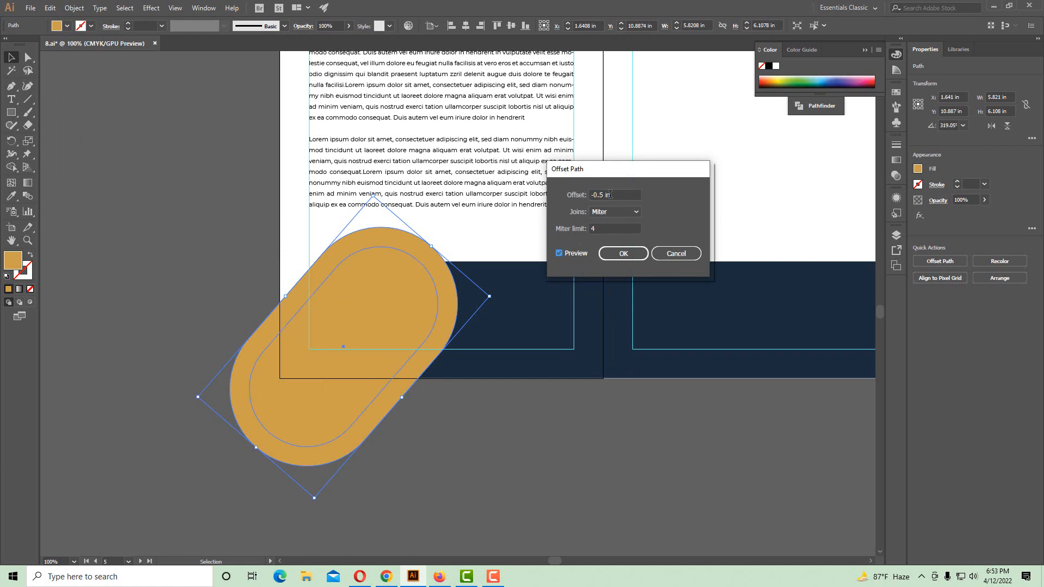
{"action": "scroll", "coordinate": [610, 194], "scroll_direction": "up", "scroll_amount": 1}
{"action": "scroll", "coordinate": [610, 194], "scroll_direction": "down", "scroll_amount": 1}
{"action": "left_click", "coordinate": [617, 253]}
{"action": "left_click", "coordinate": [303, 274]}
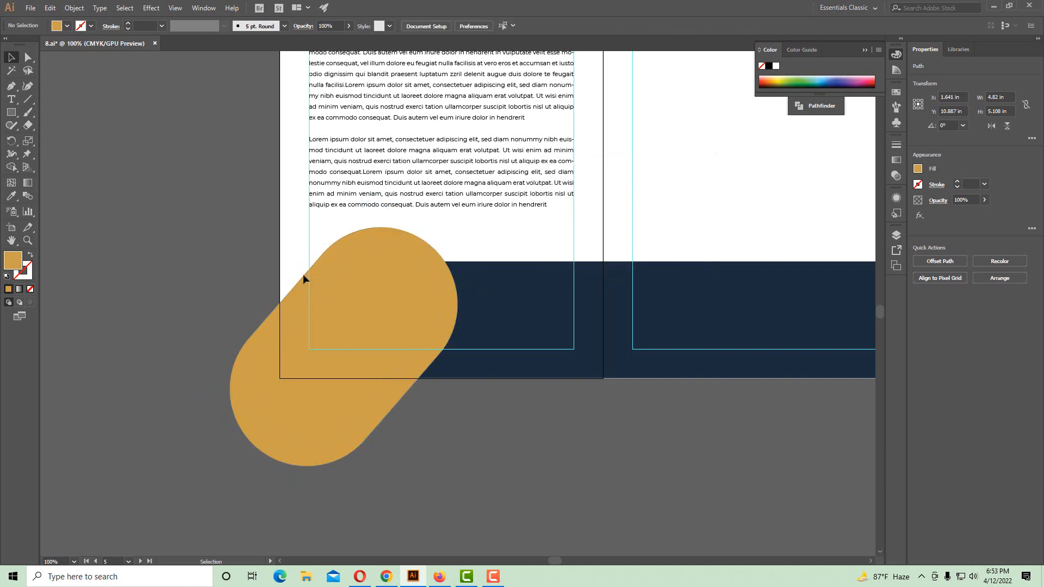
Fill the outer pill with white sampled from the blank page, forming a border around the gold pill
{"action": "left_click", "coordinate": [340, 263]}
{"action": "left_click", "coordinate": [10, 196]}
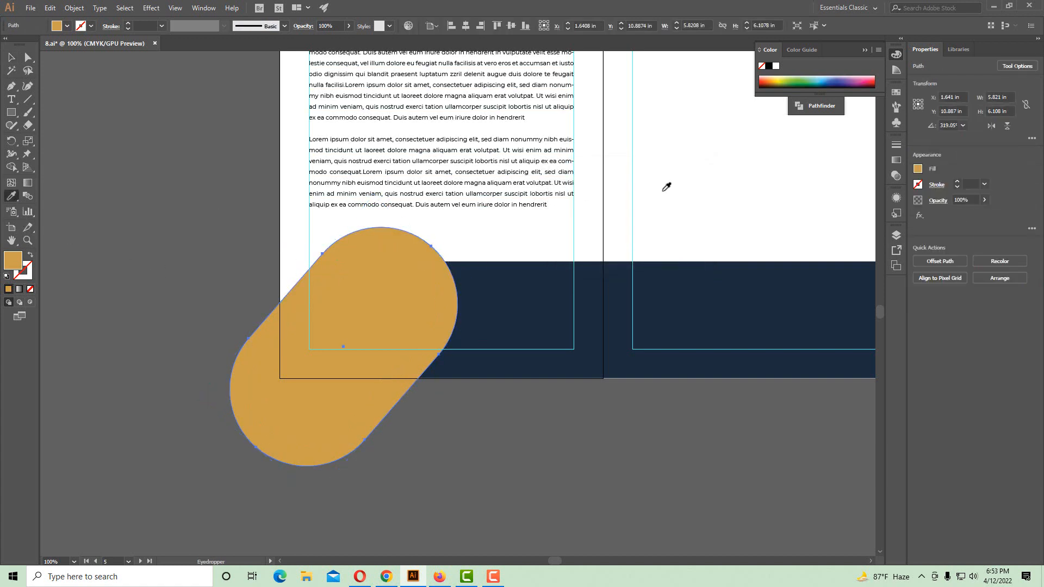
{"action": "left_click", "coordinate": [664, 187]}
{"action": "left_click", "coordinate": [11, 57]}
{"action": "left_click", "coordinate": [510, 415]}
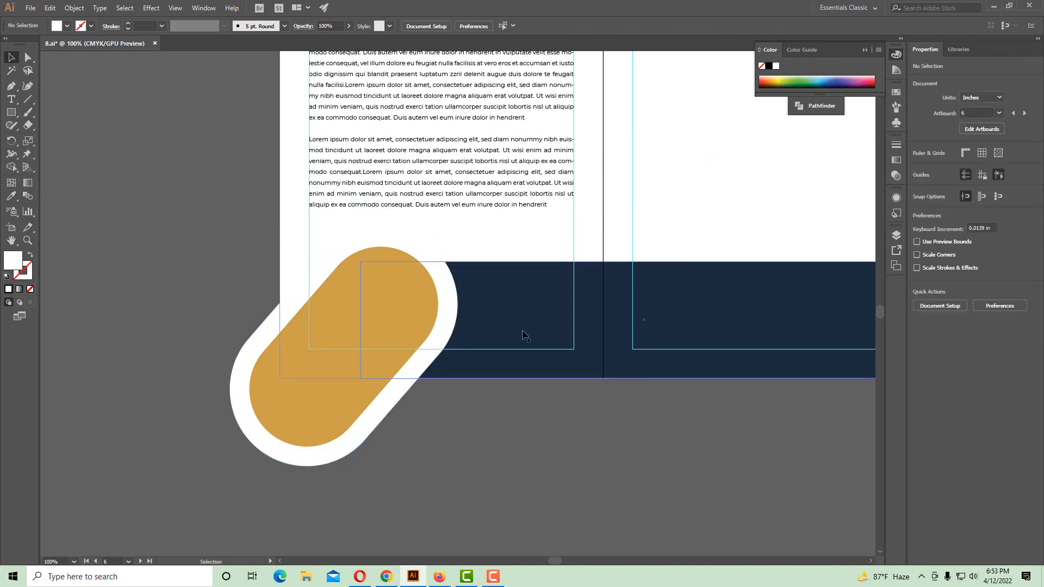
{"action": "left_click_drag", "start_coordinate": [501, 325], "coordinate": [502, 375]}
{"action": "left_click", "coordinate": [492, 332], "text": "ctrl+alt"}
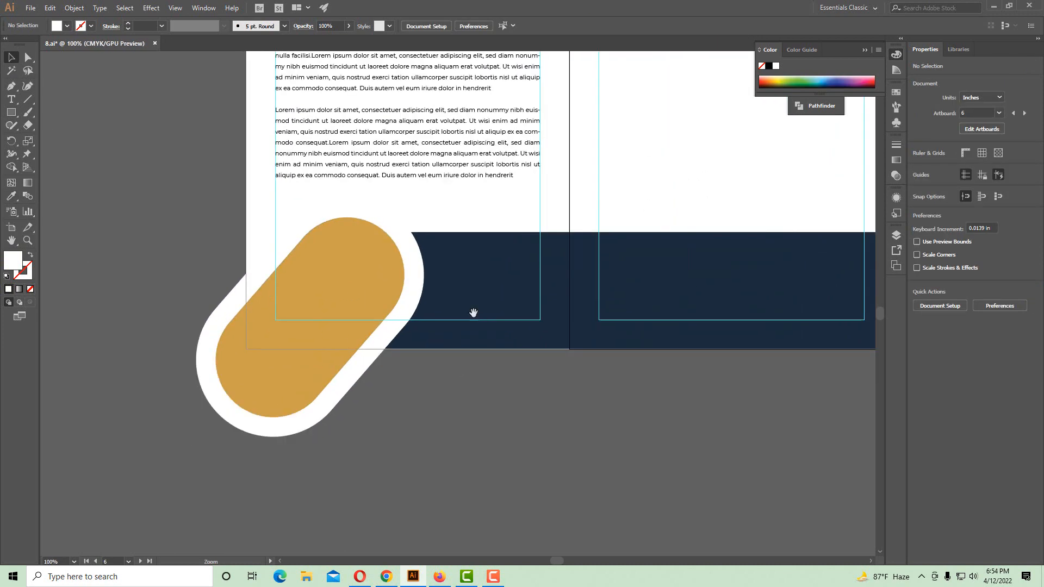
{"action": "left_click_drag", "start_coordinate": [463, 322], "coordinate": [456, 342]}
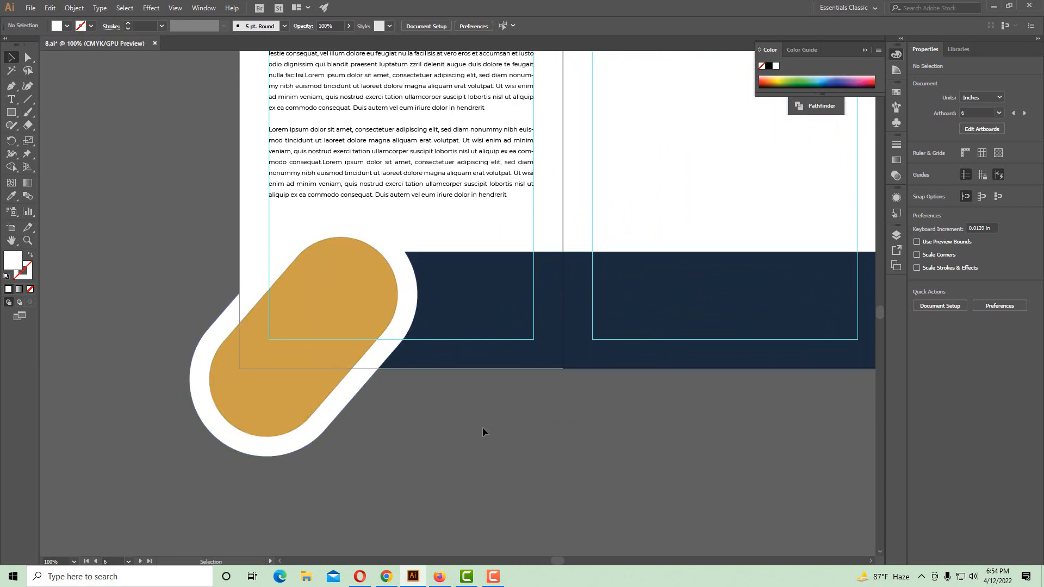
Draw a white rectangle about 8.27 × 5.3 in over the lower part of the About Company page, meeting its side and bottom edges
{"action": "left_click", "coordinate": [12, 113]}
{"action": "left_click_drag", "start_coordinate": [239, 161], "coordinate": [563, 369]}
{"action": "left_click", "coordinate": [12, 57]}
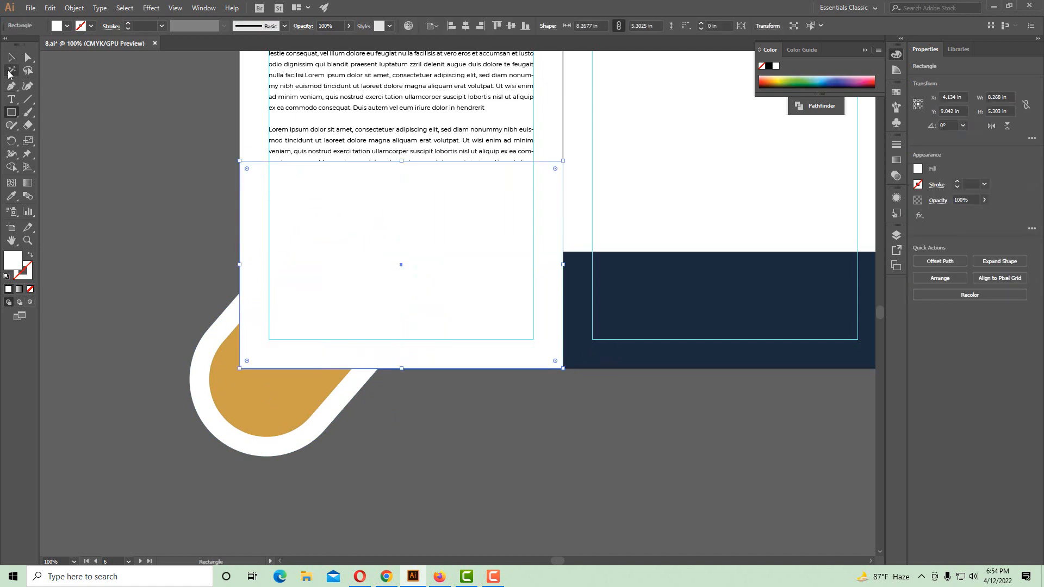
{"action": "left_click", "coordinate": [123, 265]}
{"action": "left_click", "coordinate": [240, 334]}
{"action": "left_click_drag", "start_coordinate": [252, 362], "coordinate": [494, 428]}
{"action": "left_click", "coordinate": [493, 428]}
{"action": "left_click_drag", "start_coordinate": [352, 405], "coordinate": [395, 405]}
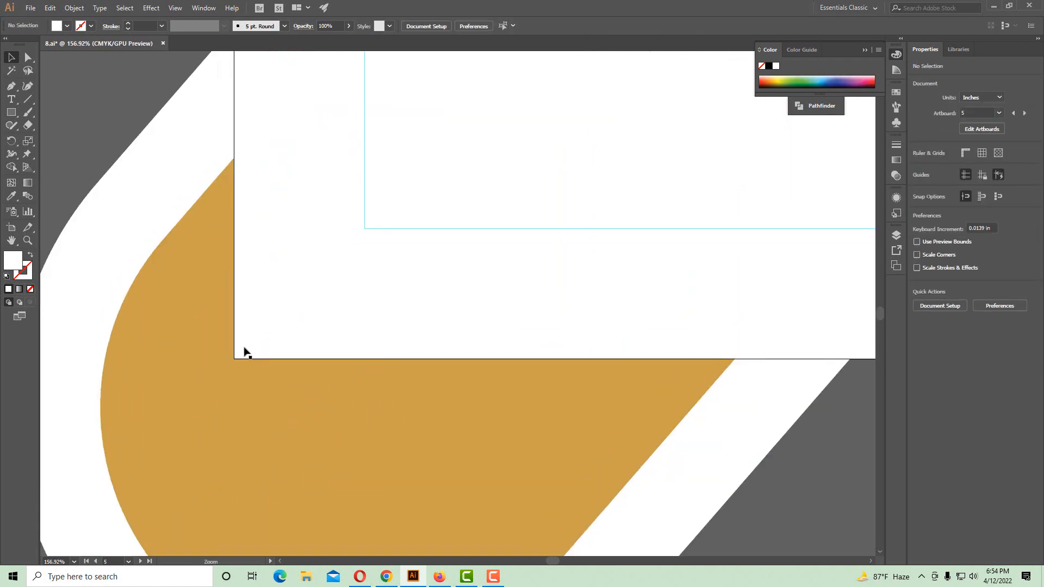
Use the Shape Builder with the rectangle and both pills to trim the parts outside the page, and clear the covering rectangle
{"action": "left_click", "coordinate": [237, 356]}
{"action": "left_click", "coordinate": [250, 365], "text": "shift"}
{"action": "mouse_move", "coordinate": [273, 354]}
{"action": "left_mouse_down"}
{"action": "mouse_move", "coordinate": [292, 337]}
{"action": "mouse_move", "coordinate": [287, 345]}
{"action": "left_mouse_up"}
{"action": "left_click", "coordinate": [466, 333], "text": "ctrl+alt"}
{"action": "left_click", "coordinate": [466, 333], "text": "ctrl+alt"}
{"action": "left_click", "coordinate": [466, 333], "text": "ctrl+alt"}
{"action": "left_click", "coordinate": [465, 332], "text": "ctrl+alt"}
{"action": "left_click", "coordinate": [465, 295], "text": "ctrl+alt"}
{"action": "left_click_drag", "start_coordinate": [405, 302], "coordinate": [330, 415]}
{"action": "left_click_drag", "start_coordinate": [437, 400], "coordinate": [370, 374]}
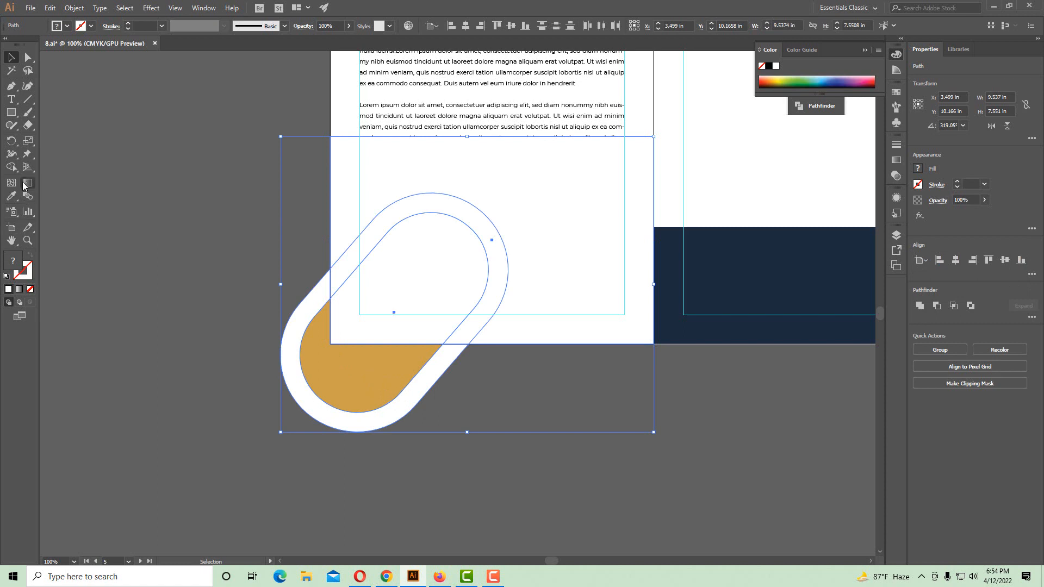
{"action": "left_click_drag", "start_coordinate": [407, 424], "coordinate": [171, 355], "text": "alt"}
{"action": "left_click", "coordinate": [10, 59]}
{"action": "left_click", "coordinate": [616, 300]}
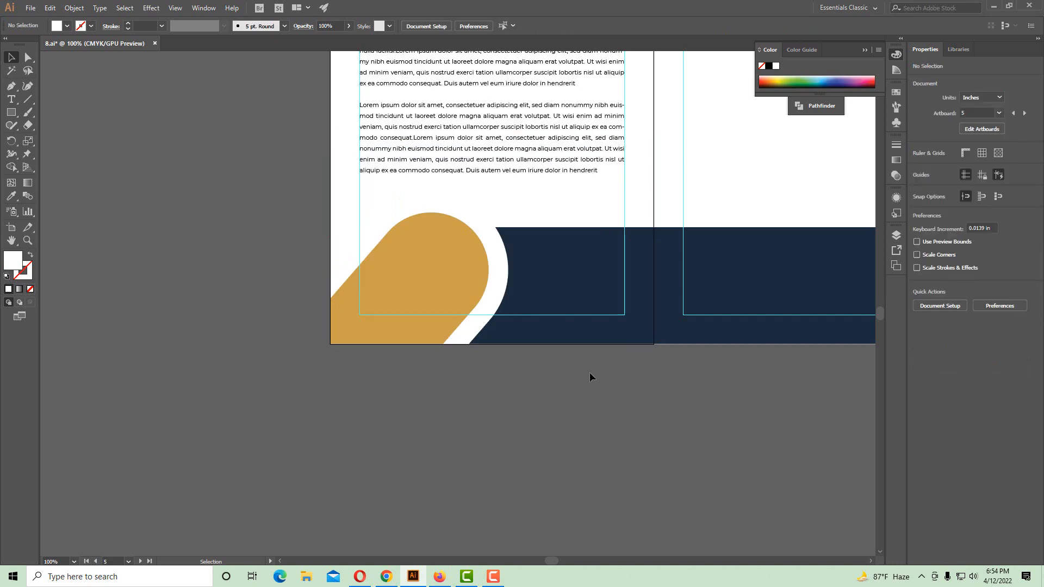
Copy the words "Who We Are" from the contents list on the Welcome spread
{"action": "left_click", "coordinate": [588, 330], "text": "ctrl+alt"}
{"action": "left_click_drag", "start_coordinate": [563, 315], "coordinate": [514, 392]}
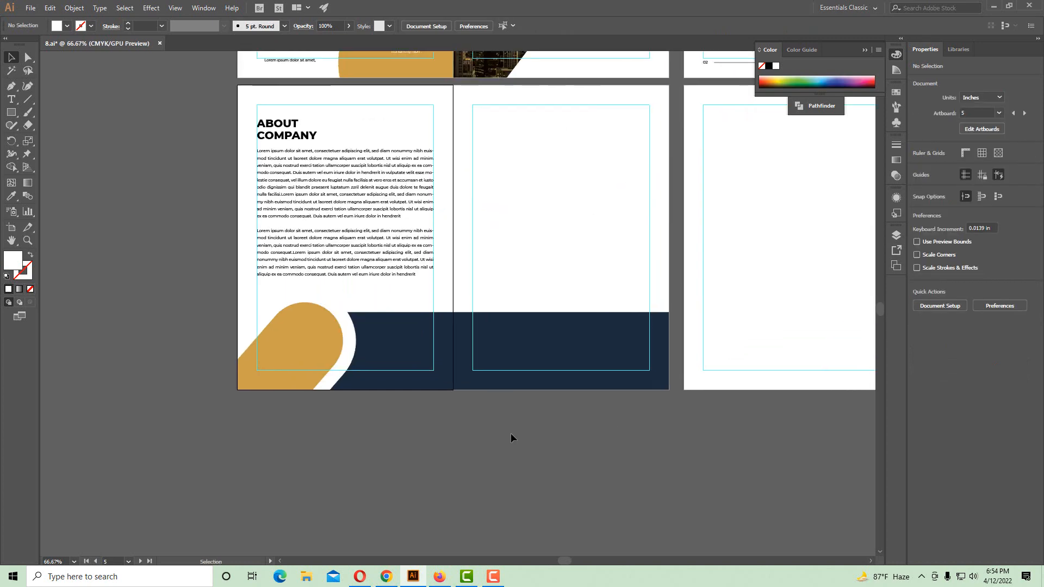
{"action": "left_click", "coordinate": [513, 235]}
{"action": "left_click", "coordinate": [506, 209], "text": "ctrl"}
{"action": "left_click_drag", "start_coordinate": [386, 382], "coordinate": [359, 413]}
{"action": "left_click_drag", "start_coordinate": [570, 218], "coordinate": [390, 357]}
{"action": "left_click", "coordinate": [492, 333], "text": "ctrl+alt"}
{"action": "left_click_drag", "start_coordinate": [361, 223], "coordinate": [749, 278]}
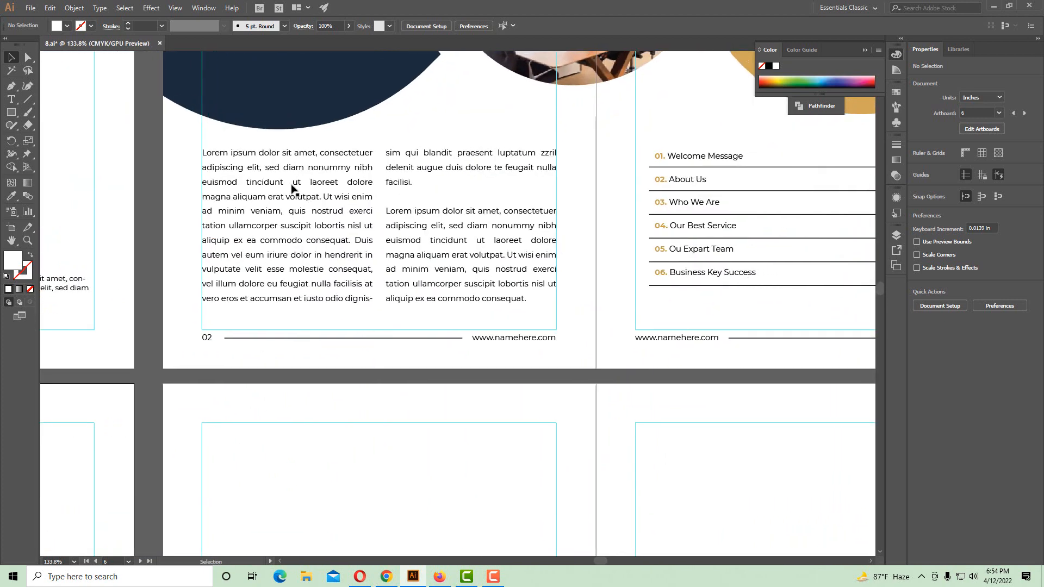
{"action": "left_click", "coordinate": [12, 99]}
{"action": "left_click_drag", "start_coordinate": [720, 202], "coordinate": [669, 202]}
{"action": "key", "text": "ctrl+c"}
{"action": "left_click", "coordinate": [11, 57]}
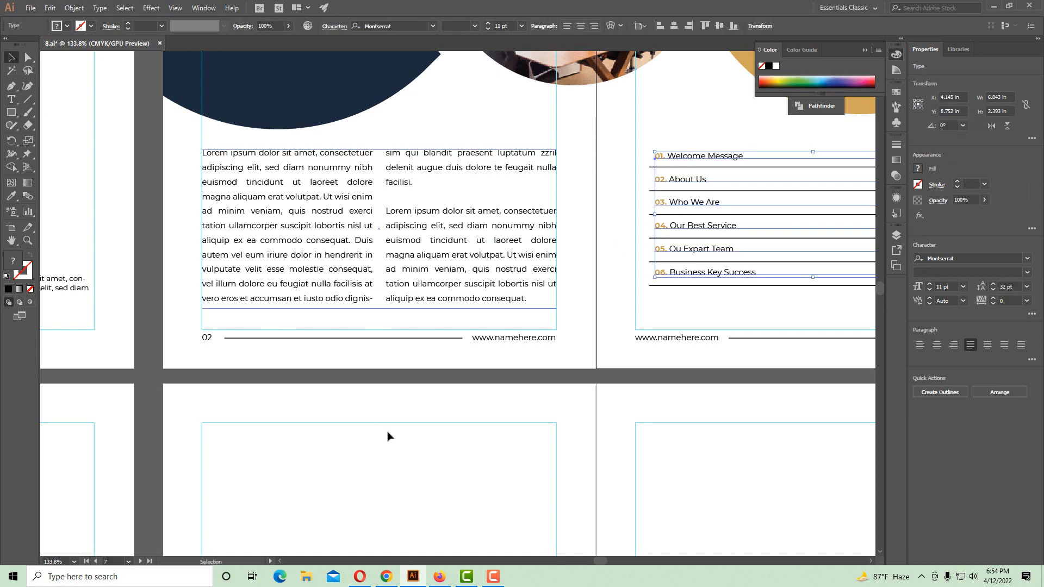
{"action": "left_click", "coordinate": [389, 436]}
Duplicate the About Company heading onto the facing page and replace its text with the copied "Who We Are"
{"action": "left_click", "coordinate": [369, 410], "text": "ctrl+alt"}
{"action": "left_click_drag", "start_coordinate": [355, 390], "coordinate": [565, 356]}
{"action": "left_click_drag", "start_coordinate": [278, 373], "coordinate": [450, 355]}
{"action": "left_click_drag", "start_coordinate": [110, 301], "coordinate": [449, 305]}
{"action": "key", "text": "t"}
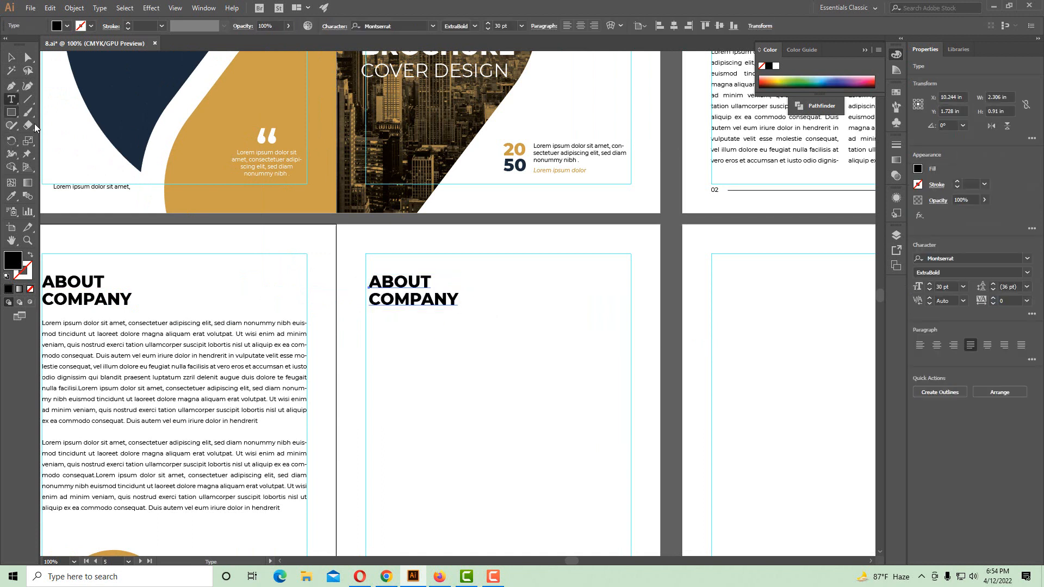
{"action": "triple_click", "coordinate": [410, 303]}
{"action": "key", "text": "ctrl+v"}
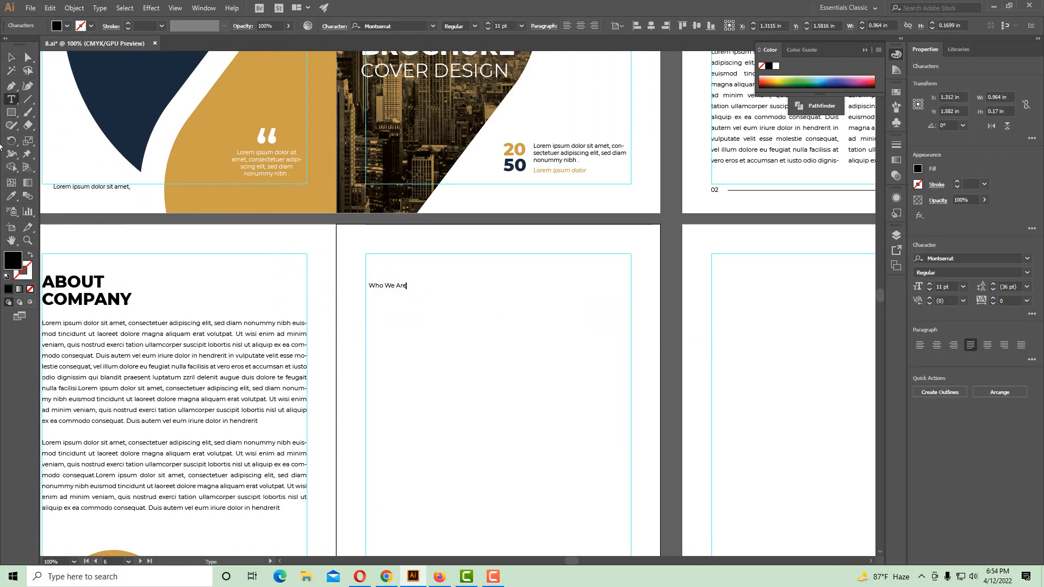
{"action": "key", "text": "Escape"}
Match the "Who We Are" text to the style of the About Company heading with the Eyedropper
{"action": "left_click", "coordinate": [11, 196]}
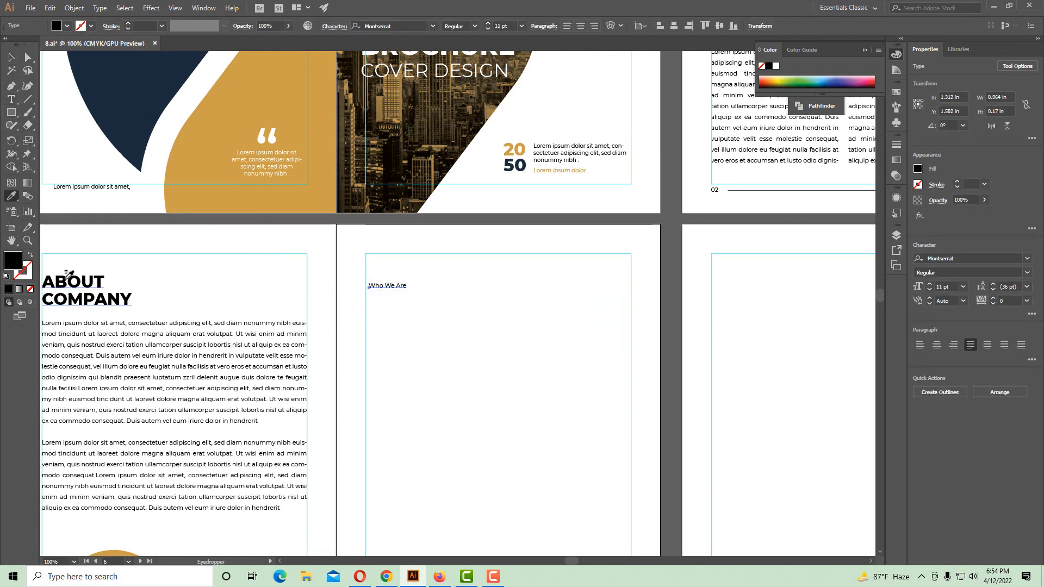
{"action": "left_click", "coordinate": [87, 296]}
{"action": "left_click", "coordinate": [12, 59]}
{"action": "left_click", "coordinate": [468, 369]}
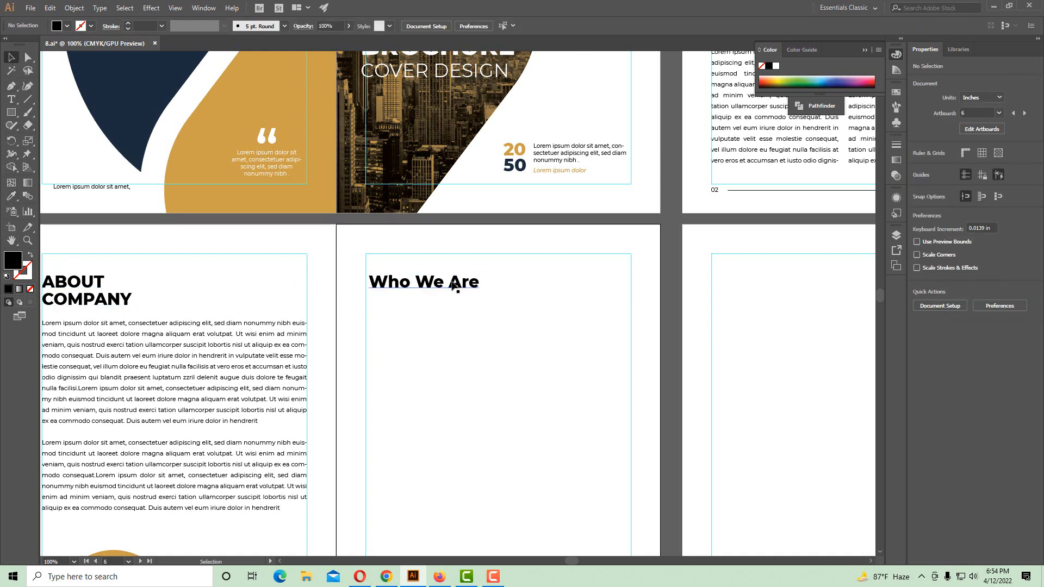
Shift the "Who We Are" heading right, away from the margin guide, and convert it to uppercase
{"action": "left_click_drag", "start_coordinate": [451, 287], "coordinate": [501, 286]}
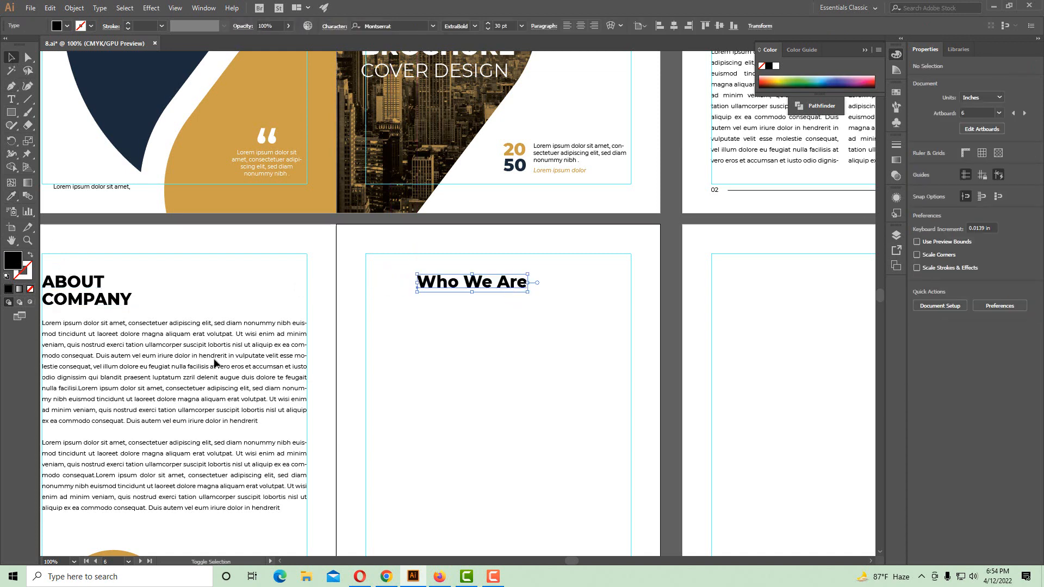
{"action": "left_click", "coordinate": [99, 8]}
{"action": "mouse_move", "coordinate": [136, 175]}
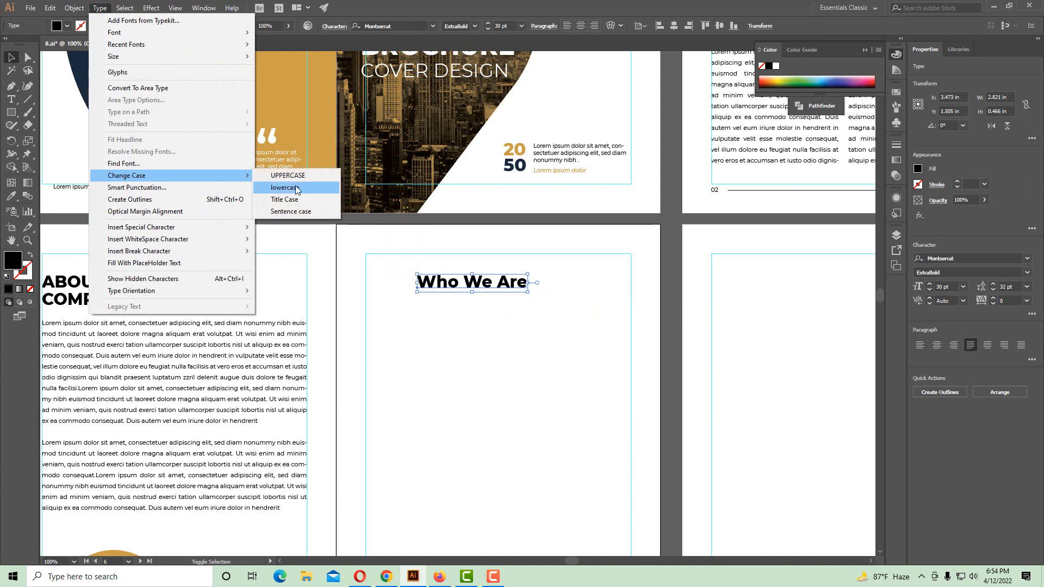
{"action": "left_click", "coordinate": [288, 176]}
{"action": "left_click", "coordinate": [480, 349]}
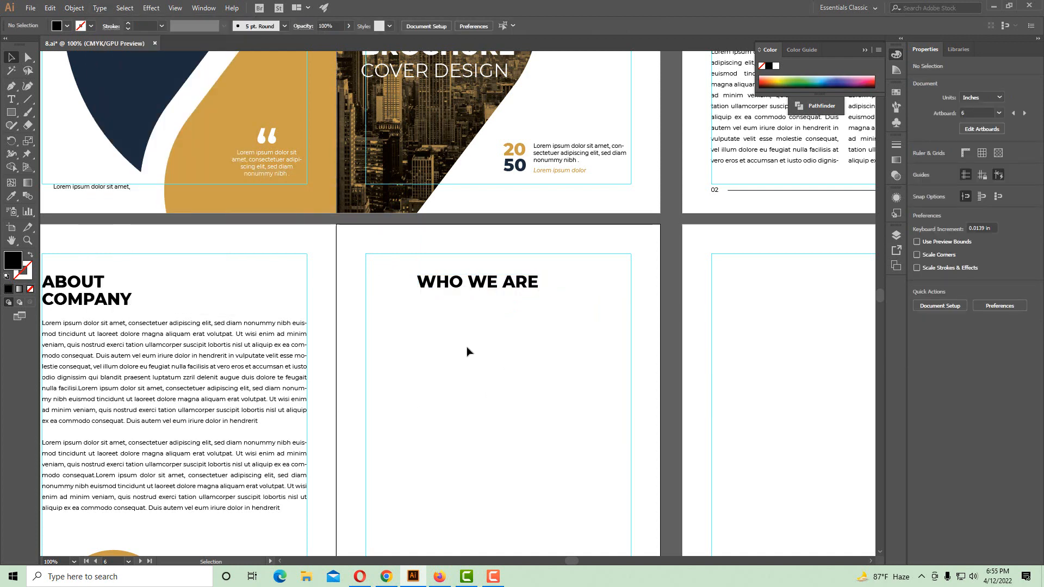
{"action": "scroll", "coordinate": [466, 352], "scroll_direction": "up", "scroll_amount": 1}
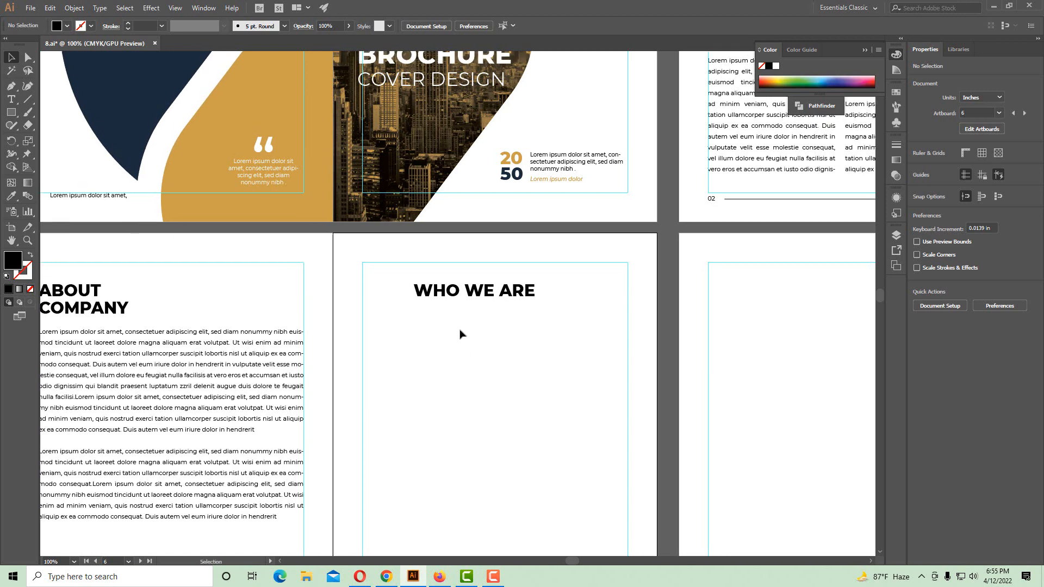
{"action": "left_click_drag", "start_coordinate": [453, 305], "coordinate": [478, 291]}
{"action": "left_click_drag", "start_coordinate": [439, 370], "coordinate": [347, 412]}
{"action": "left_click", "coordinate": [530, 301], "text": "ctrl+alt"}
{"action": "left_click_drag", "start_coordinate": [598, 224], "coordinate": [394, 415]}
{"action": "key", "text": "ctrl+z"}
Duplicate the About Company body text beneath the WHO WE ARE heading and cut the copy down to its first sentence
{"action": "left_click", "coordinate": [223, 375]}
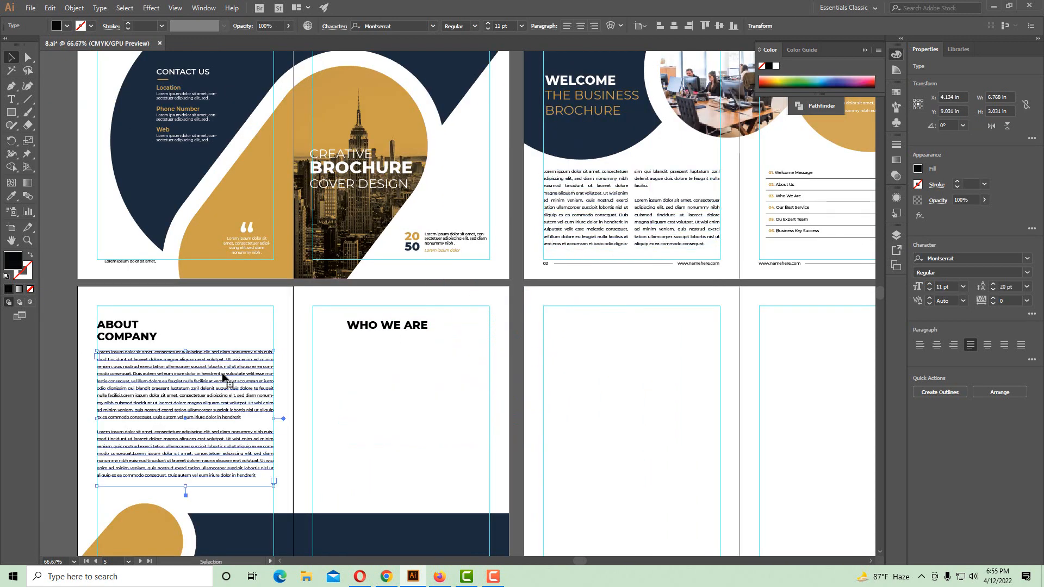
{"action": "left_click_drag", "start_coordinate": [191, 379], "coordinate": [461, 383]}
{"action": "left_click", "coordinate": [443, 359], "text": "ctrl"}
{"action": "left_click", "coordinate": [443, 358], "text": "ctrl"}
{"action": "left_click_drag", "start_coordinate": [388, 335], "coordinate": [385, 297]}
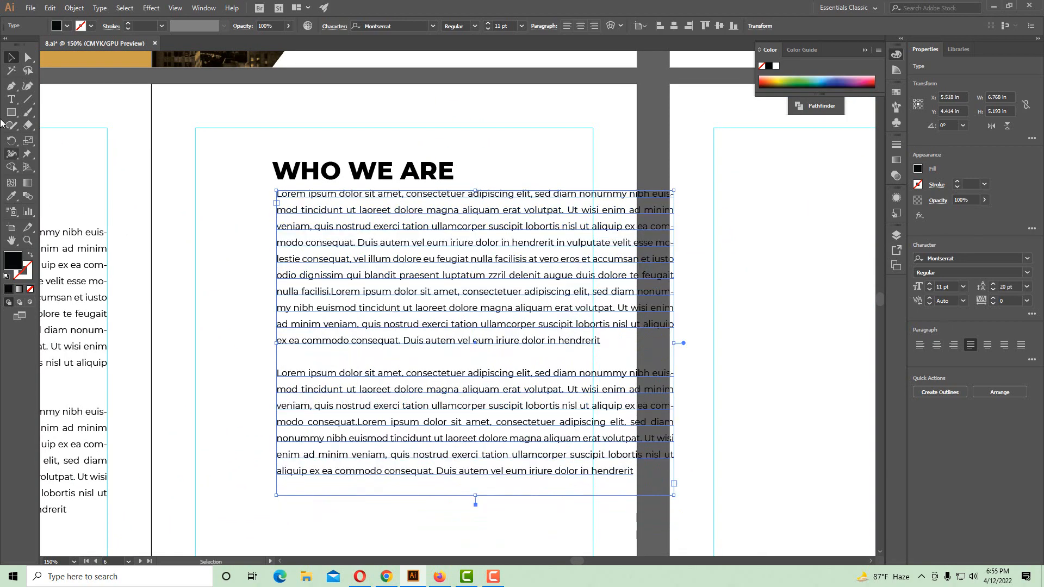
{"action": "left_click_drag", "start_coordinate": [566, 211], "coordinate": [711, 500]}
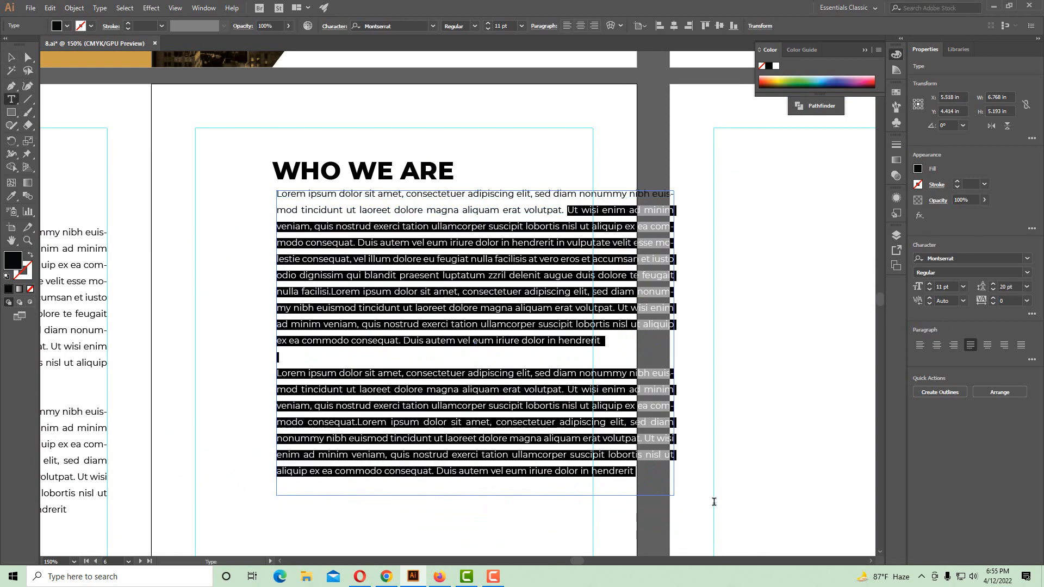
{"action": "key", "text": "BackSpace"}
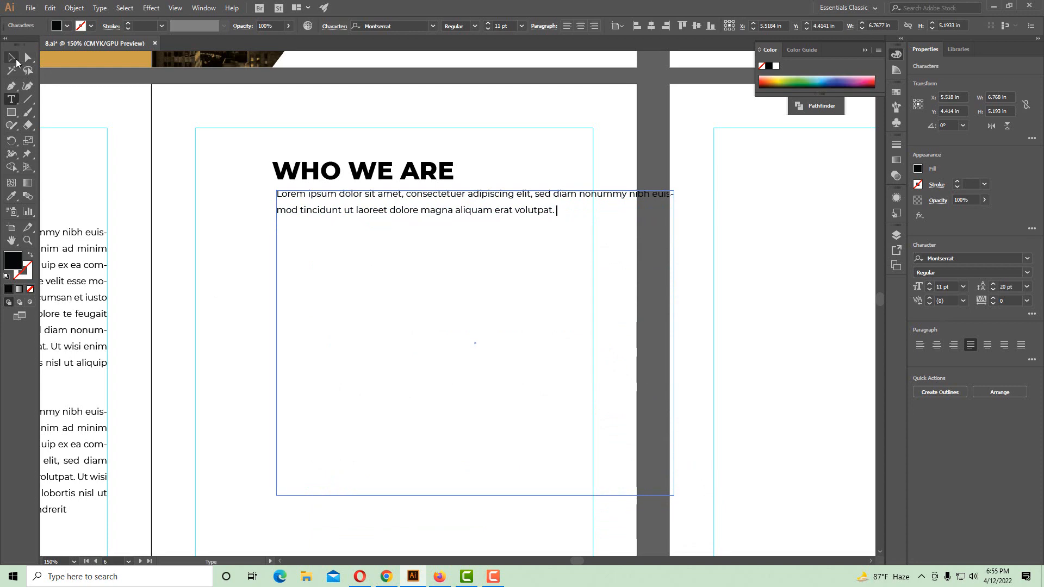
Narrow the intro text frame to about 5.3 in so it stays inside the margin, and reduce its height to three lines
{"action": "left_click", "coordinate": [12, 58]}
{"action": "left_click_drag", "start_coordinate": [673, 343], "coordinate": [589, 343]}
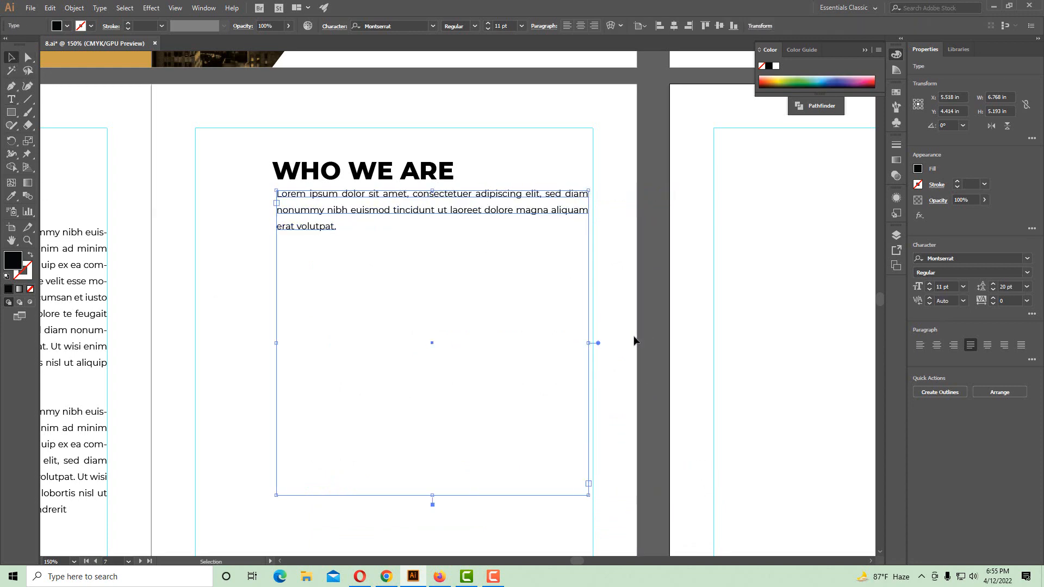
{"action": "left_click", "coordinate": [634, 337]}
{"action": "left_click_drag", "start_coordinate": [418, 279], "coordinate": [444, 286]}
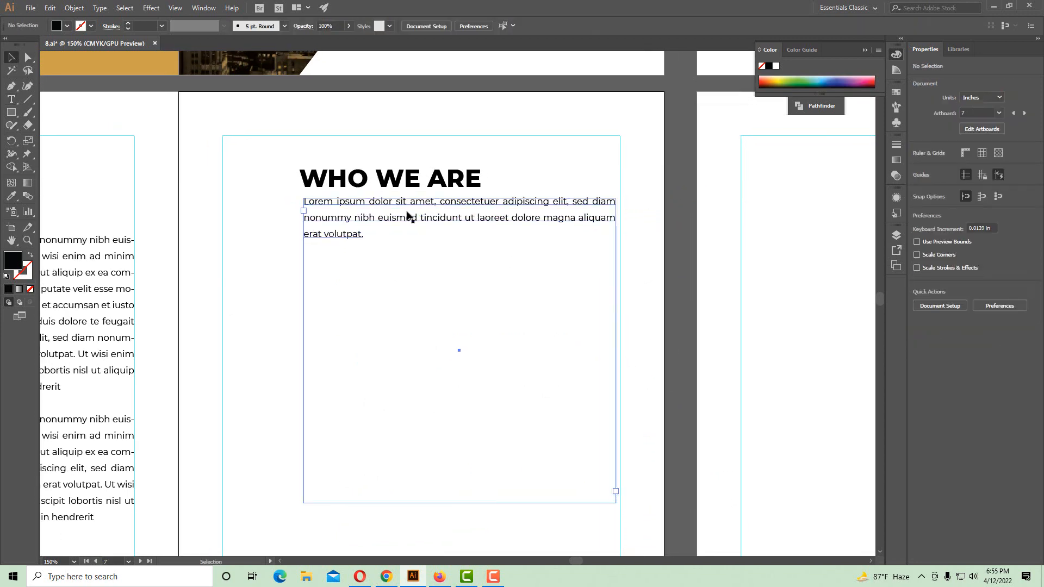
{"action": "left_click", "coordinate": [453, 452]}
{"action": "left_click_drag", "start_coordinate": [459, 504], "coordinate": [441, 245]}
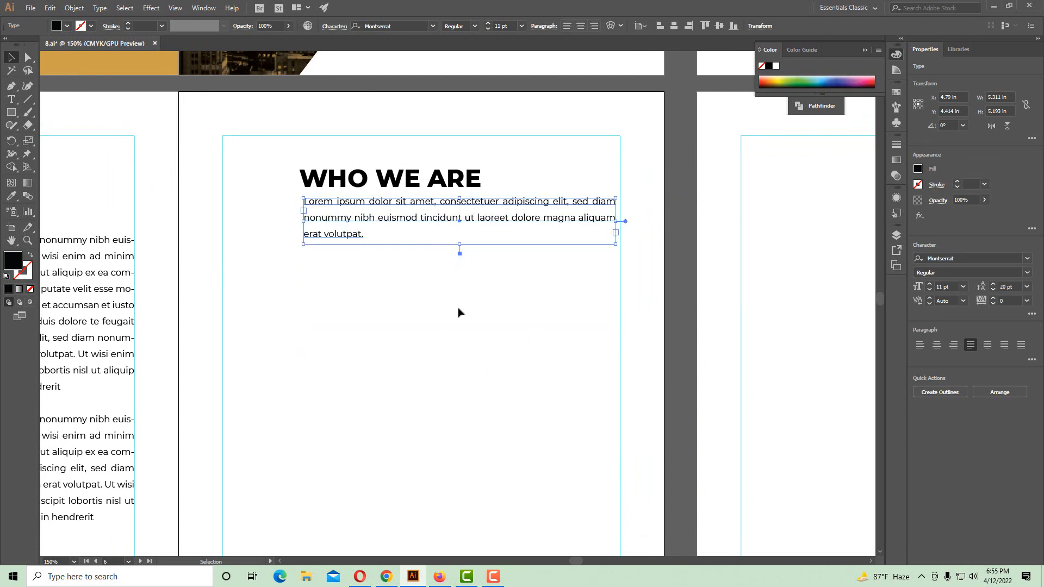
{"action": "left_click", "coordinate": [459, 309]}
Align the left edges of the WHO WE ARE heading and the intro text, keeping the heading in place
{"action": "left_click_drag", "start_coordinate": [466, 320], "coordinate": [506, 360]}
{"action": "left_click", "coordinate": [385, 218]}
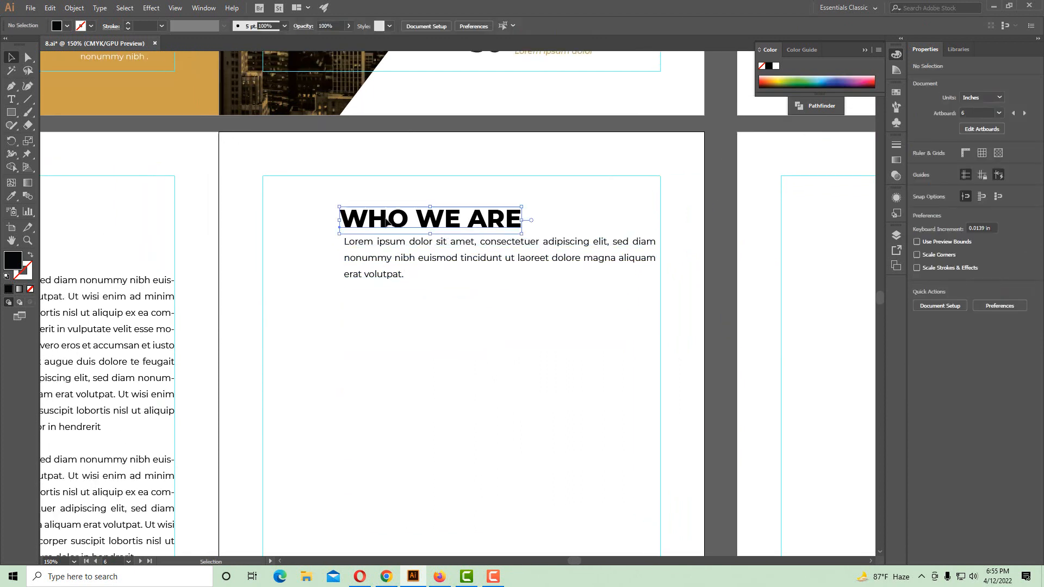
{"action": "left_click", "coordinate": [388, 254], "text": "shift"}
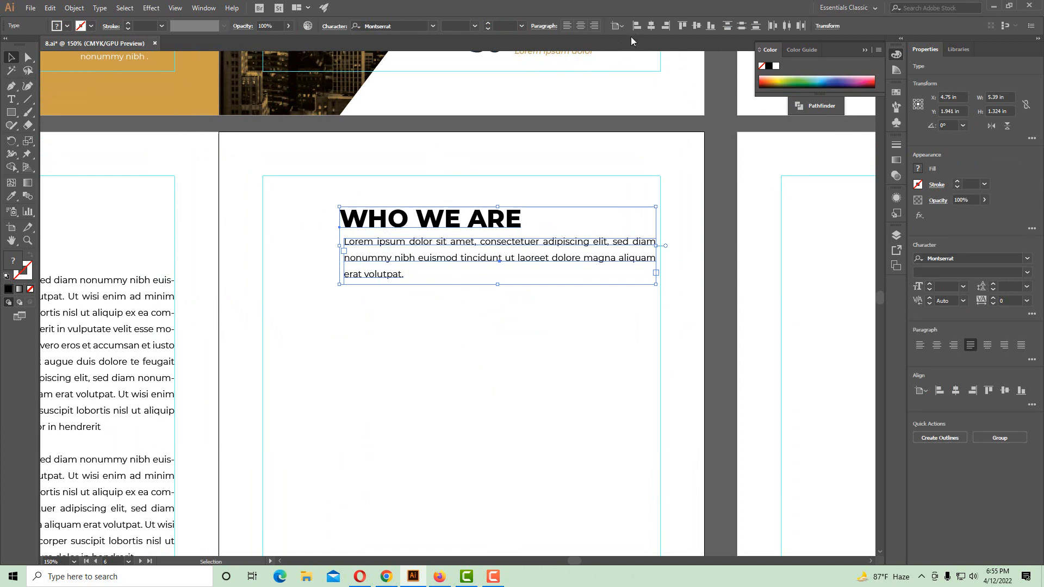
{"action": "left_click", "coordinate": [637, 26]}
{"action": "key", "text": "ctrl+z"}
{"action": "left_click", "coordinate": [617, 25]}
{"action": "left_click", "coordinate": [636, 25]}
{"action": "left_click", "coordinate": [425, 318]}
Draw a vertical bar about 0.16 × 1.56 in beside the WHO WE ARE heading and fill it with gold sampled from the cover
{"action": "key", "text": "ctrl+space"}
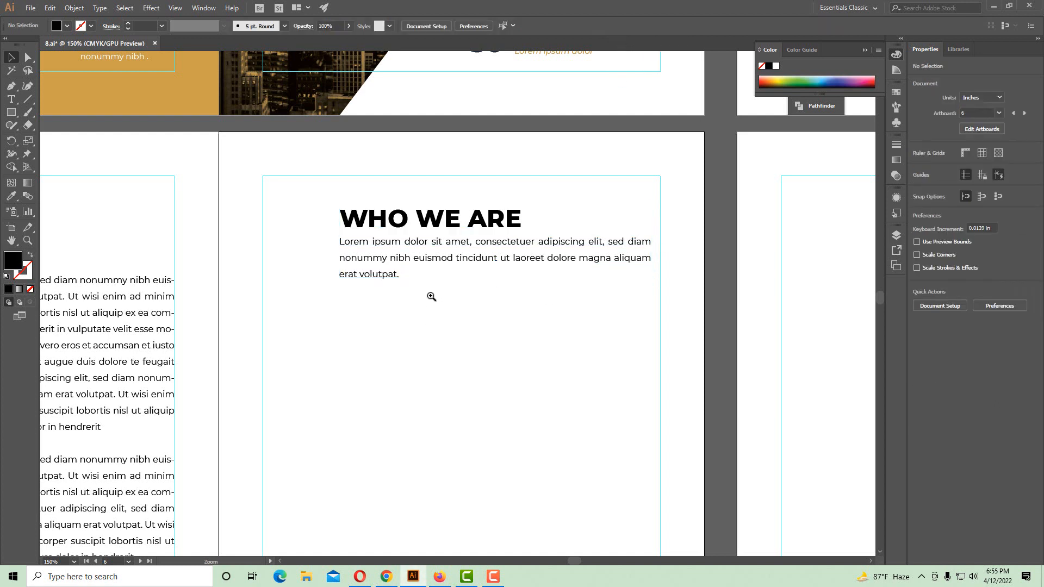
{"action": "left_click", "coordinate": [427, 293]}
{"action": "key", "text": "m"}
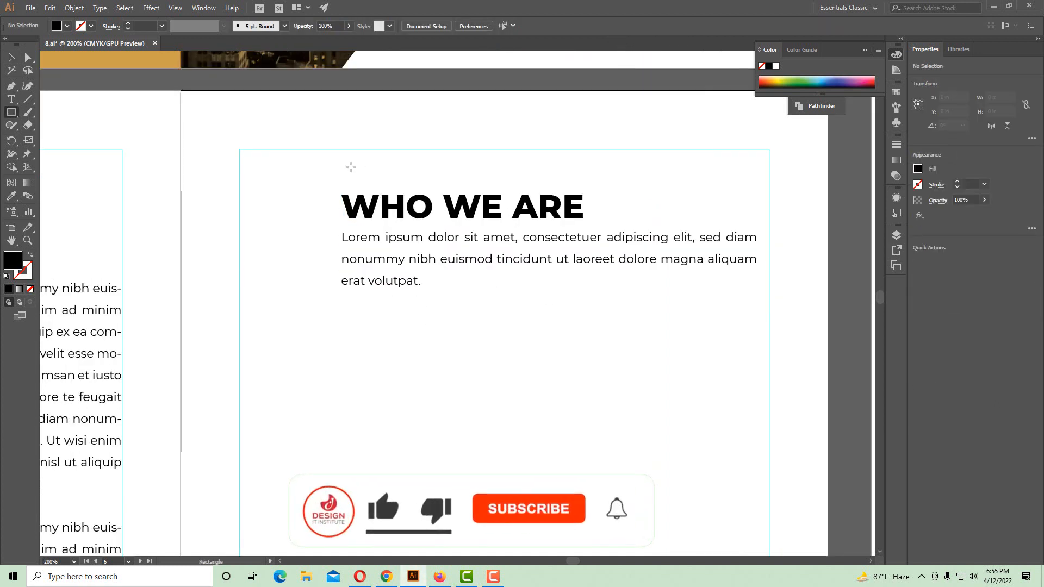
{"action": "left_click_drag", "start_coordinate": [311, 164], "coordinate": [325, 286]}
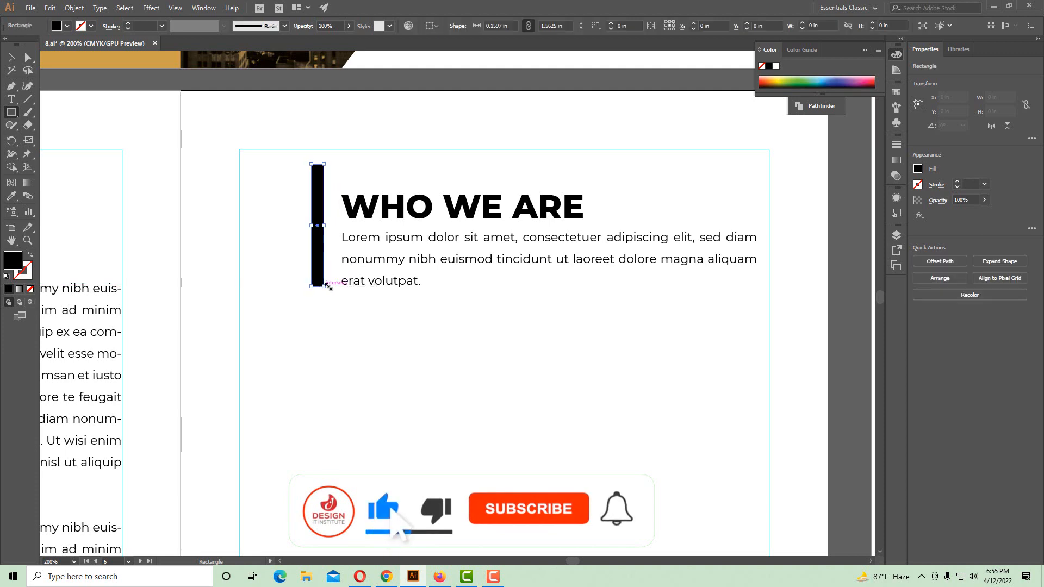
{"action": "key", "text": "ctrl+minus"}
{"action": "key", "text": "i"}
{"action": "left_click", "coordinate": [163, 123]}
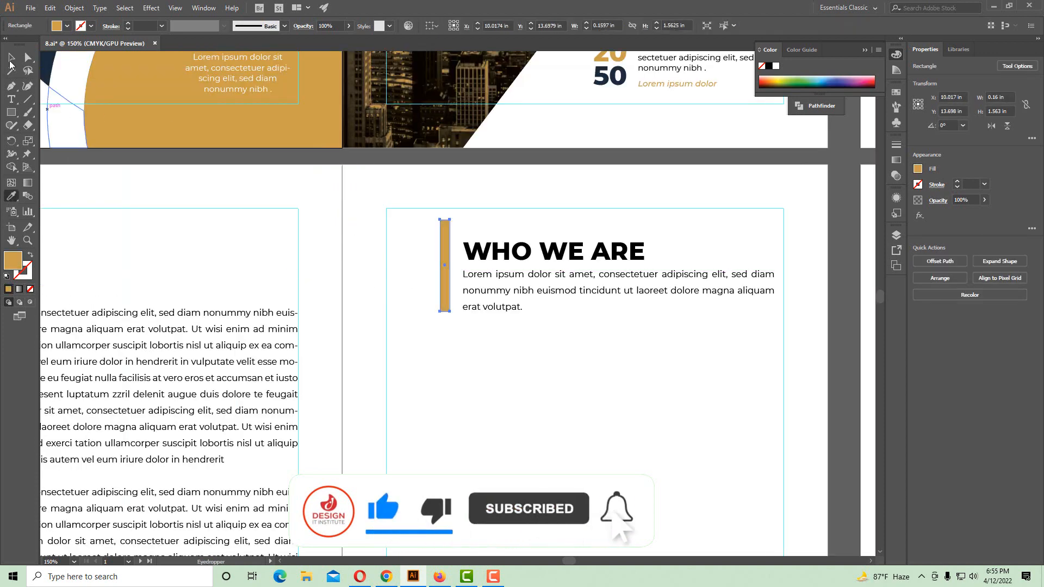
Shorten the gold bar from its upper end to about 1.48 in high
{"action": "left_click", "coordinate": [428, 219]}
{"action": "left_click_drag", "start_coordinate": [437, 227], "coordinate": [531, 336]}
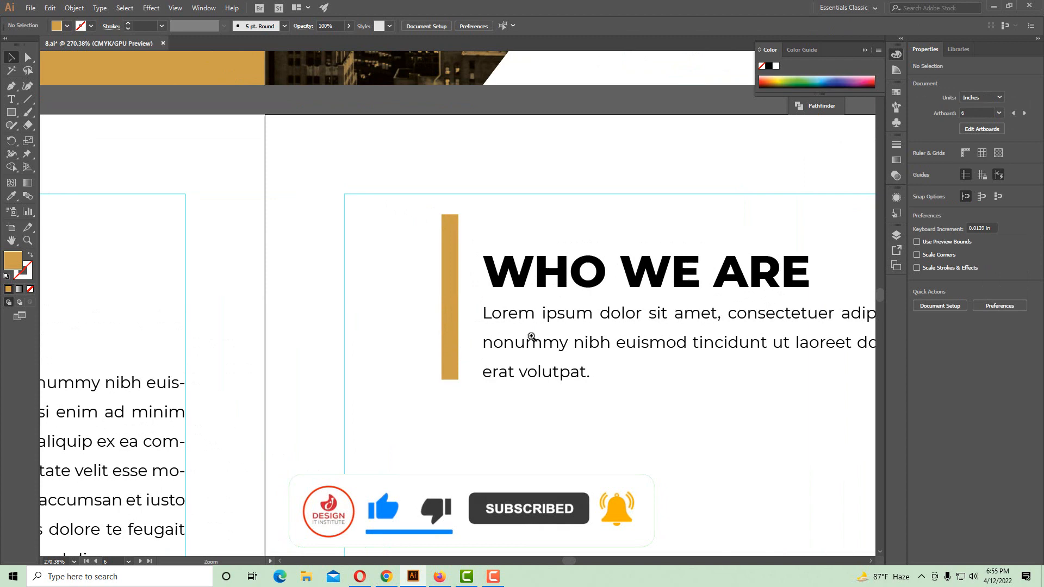
{"action": "left_click", "coordinate": [455, 255]}
{"action": "left_click_drag", "start_coordinate": [458, 223], "coordinate": [458, 223]}
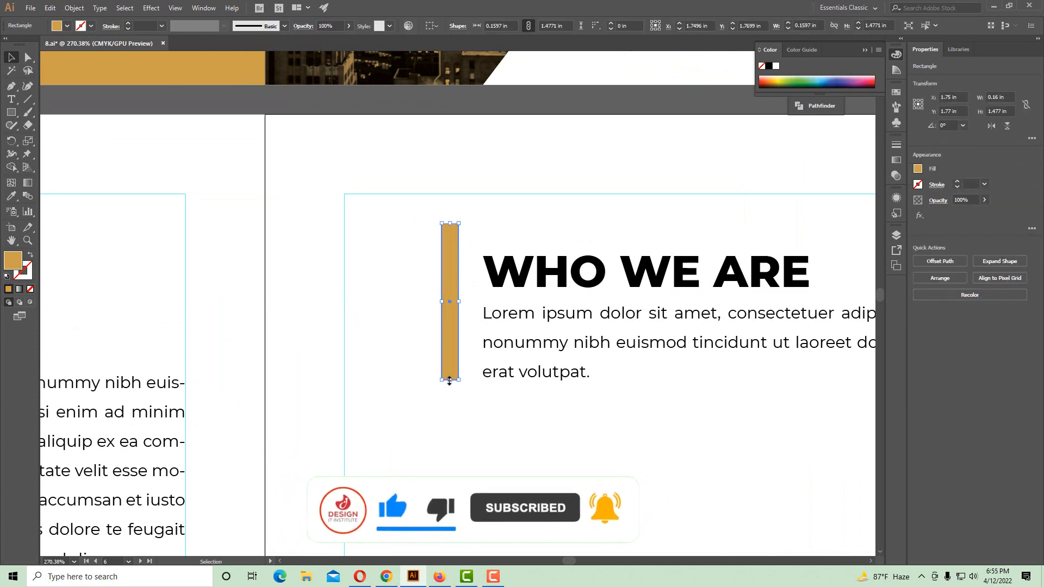
{"action": "left_click", "coordinate": [497, 412]}
Make the gold bar thinner by moving its outer edge toward the WHO WE ARE heading
{"action": "left_click", "coordinate": [513, 337], "text": "ctrl+alt"}
{"action": "left_click", "coordinate": [513, 336], "text": "ctrl+alt"}
{"action": "left_click", "coordinate": [513, 336], "text": "ctrl+alt"}
{"action": "left_click_drag", "start_coordinate": [478, 356], "coordinate": [479, 323]}
{"action": "left_click_drag", "start_coordinate": [362, 203], "coordinate": [614, 433]}
{"action": "left_click", "coordinate": [422, 281]}
{"action": "left_click_drag", "start_coordinate": [396, 293], "coordinate": [407, 297]}
{"action": "left_click", "coordinate": [372, 293]}
Duplicate the two-column body text from the Welcome page beneath the WHO WE ARE intro, fitted between the margin guides
{"action": "left_click", "coordinate": [562, 347], "text": "ctrl+alt"}
{"action": "left_click", "coordinate": [562, 346], "text": "ctrl+alt"}
{"action": "left_click", "coordinate": [563, 346], "text": "ctrl+alt"}
{"action": "left_click", "coordinate": [562, 347], "text": "ctrl+alt"}
{"action": "left_click_drag", "start_coordinate": [477, 359], "coordinate": [526, 353]}
{"action": "left_click", "coordinate": [479, 316], "text": "ctrl+alt"}
{"action": "left_click", "coordinate": [470, 316], "text": "ctrl+alt"}
{"action": "left_click_drag", "start_coordinate": [456, 329], "coordinate": [457, 359]}
{"action": "left_click_drag", "start_coordinate": [653, 142], "coordinate": [421, 331]}
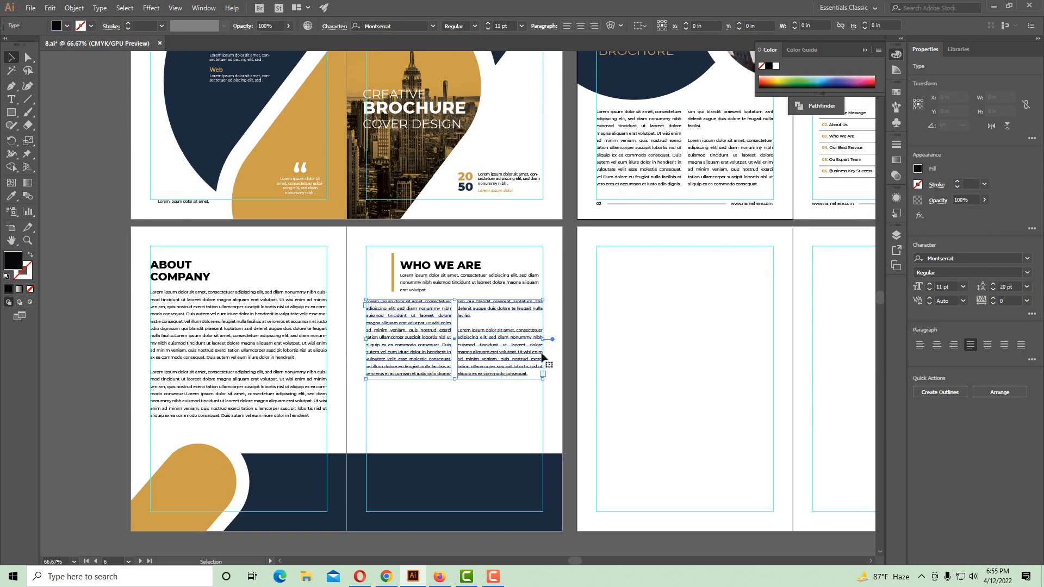
{"action": "left_click", "coordinate": [577, 368]}
Move the two-column text down slightly to leave a larger gap below the intro
{"action": "left_click", "coordinate": [490, 331], "text": "ctrl"}
{"action": "left_click_drag", "start_coordinate": [504, 331], "coordinate": [559, 323]}
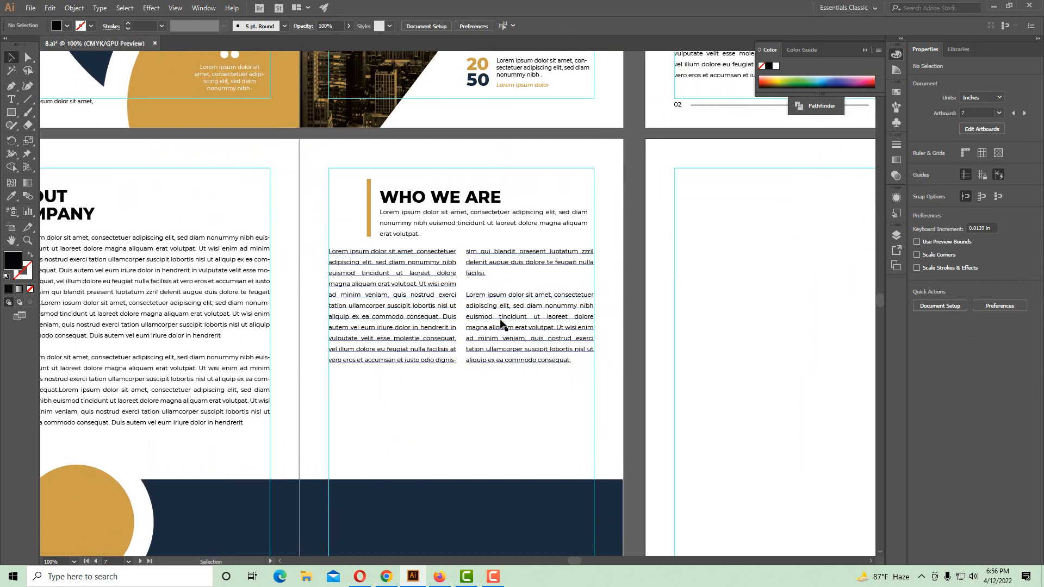
{"action": "left_click", "coordinate": [503, 340]}
{"action": "scroll", "coordinate": [546, 423], "scroll_direction": "up", "scroll_amount": 1}
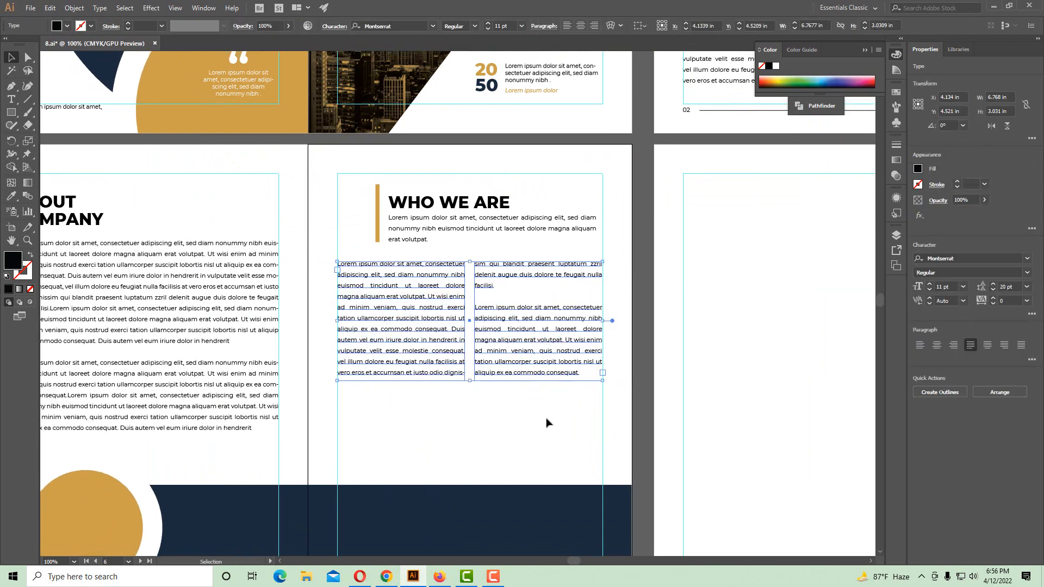
{"action": "left_click", "coordinate": [683, 413]}
{"action": "left_click_drag", "start_coordinate": [558, 421], "coordinate": [580, 362]}
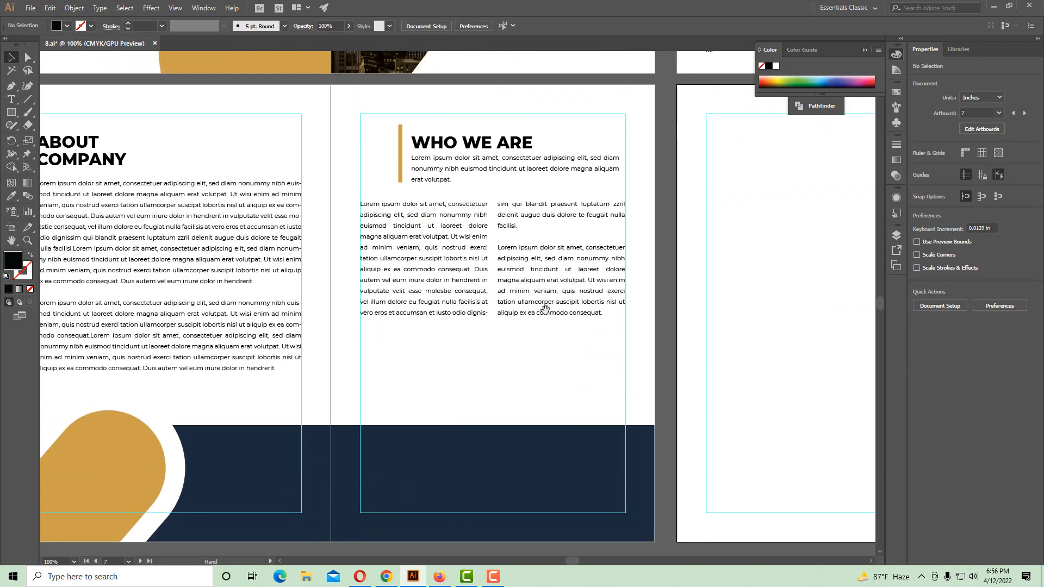
{"action": "left_click", "coordinate": [494, 234], "text": "ctrl"}
{"action": "left_click_drag", "start_coordinate": [503, 277], "coordinate": [522, 185]}
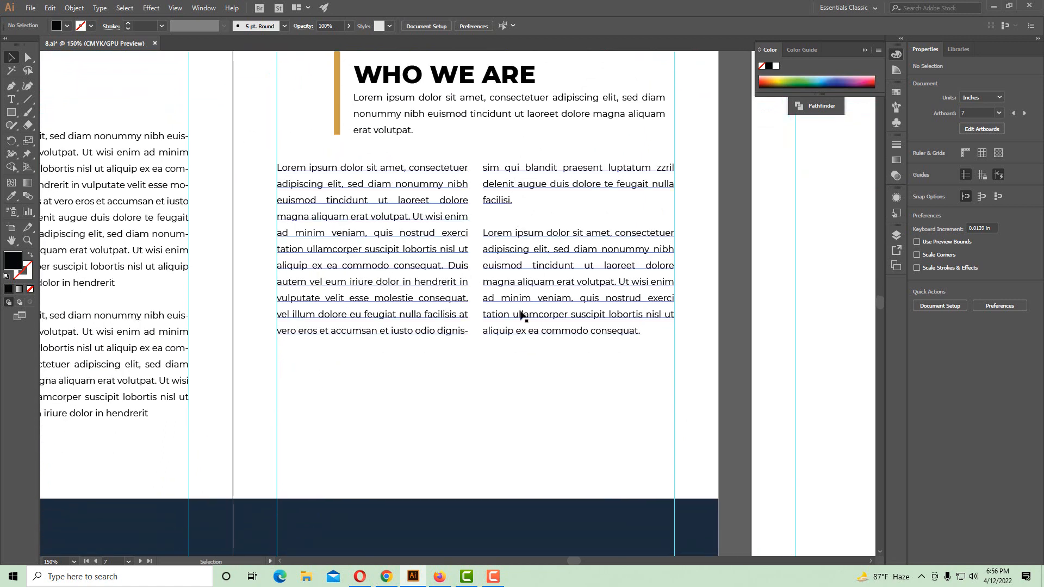
Draw a rectangle about 6.77 by 2.48 in between the margin guides, directly below the two-column WHO WE ARE text
{"action": "left_click_drag", "start_coordinate": [522, 389], "coordinate": [560, 264]}
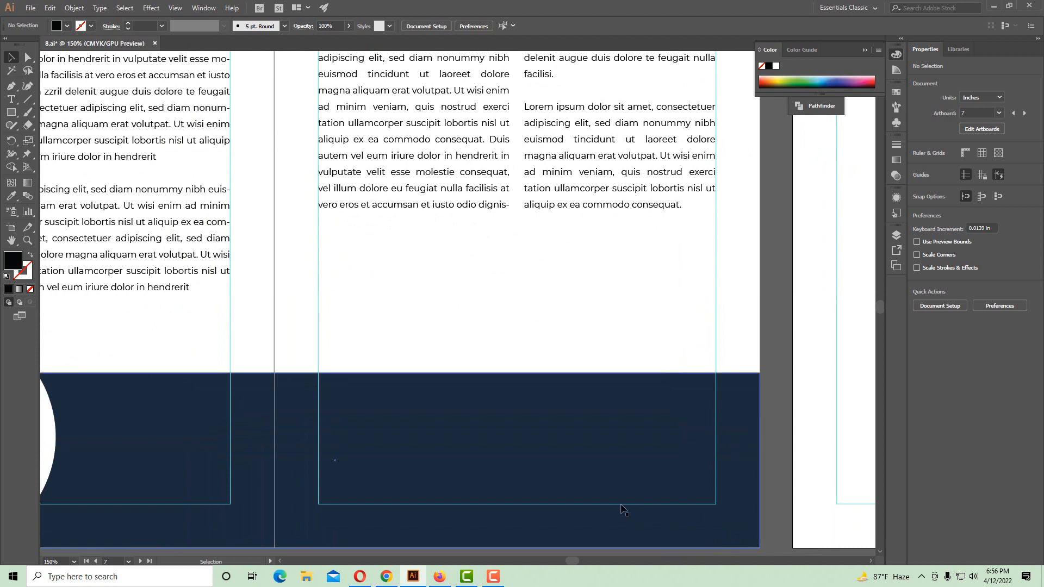
{"action": "left_click", "coordinate": [11, 112]}
{"action": "left_click_drag", "start_coordinate": [320, 220], "coordinate": [716, 366]}
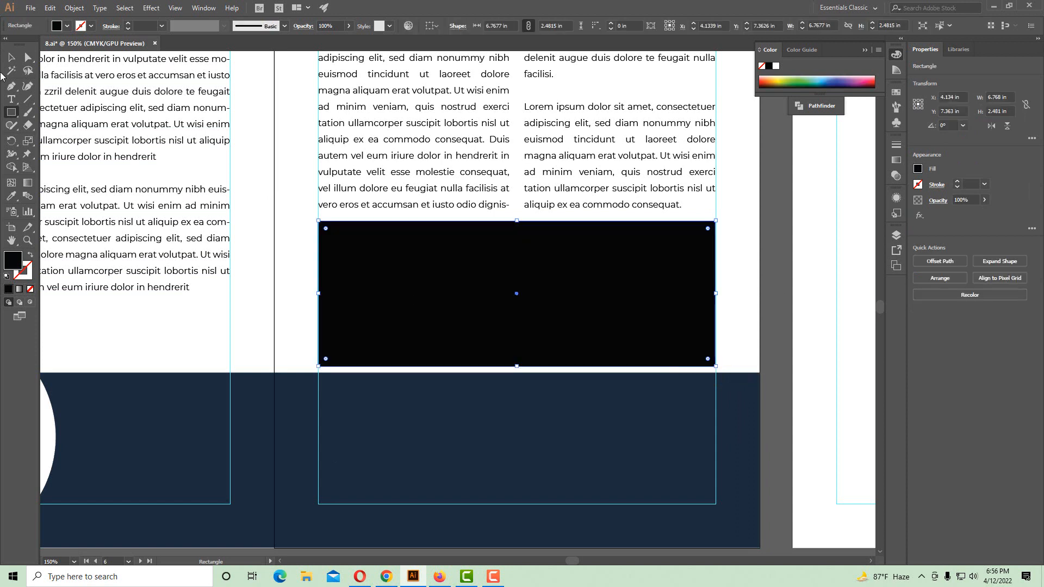
Fill the new rectangle with light grey F2F2F2 and deselect it
{"action": "left_click", "coordinate": [11, 58]}
{"action": "double_click", "coordinate": [13, 260]}
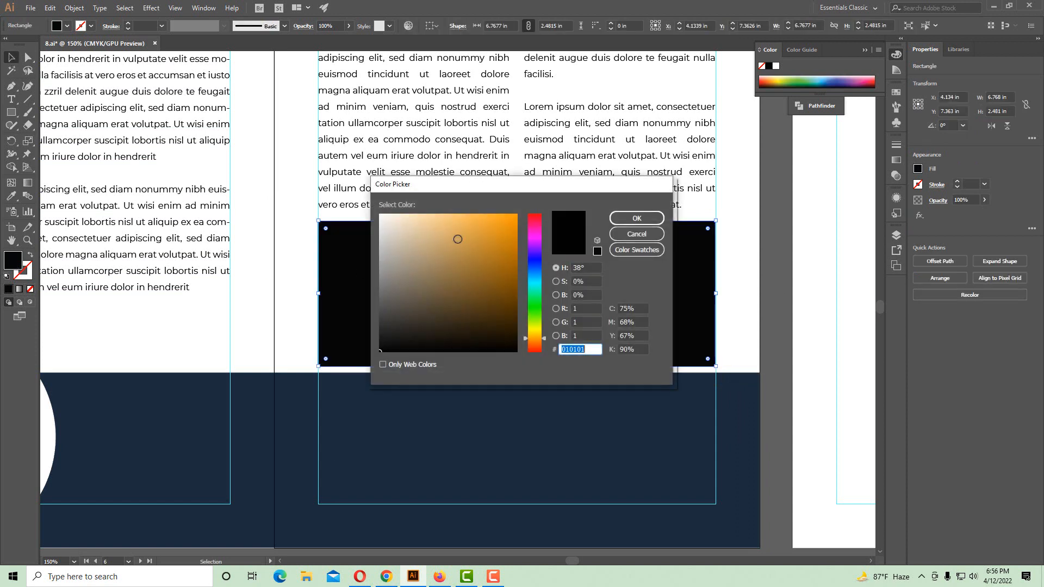
{"action": "left_click_drag", "start_coordinate": [388, 233], "coordinate": [378, 223]}
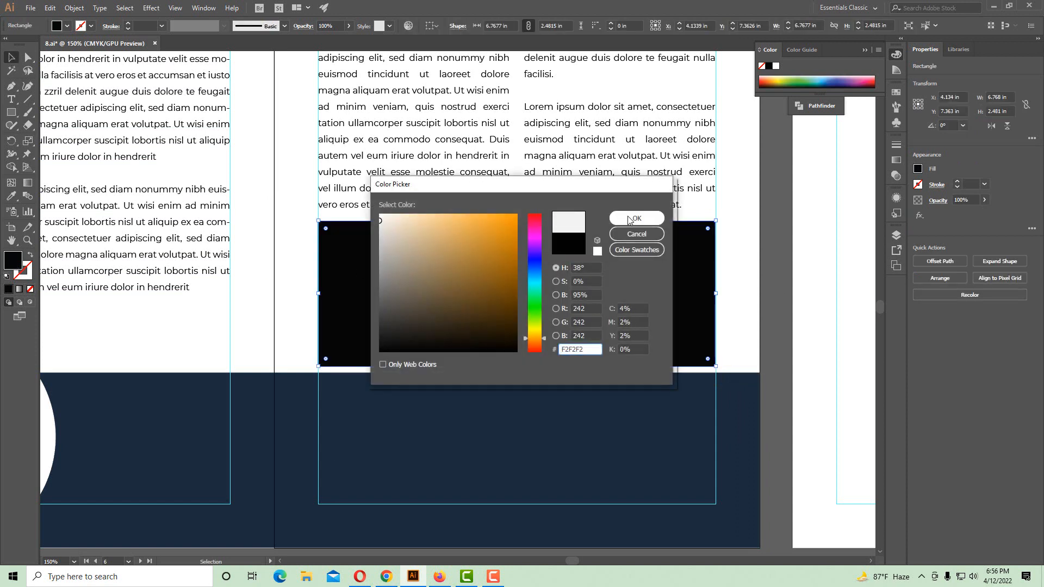
{"action": "left_click", "coordinate": [634, 218]}
{"action": "key", "text": "ctrl+shift+a"}
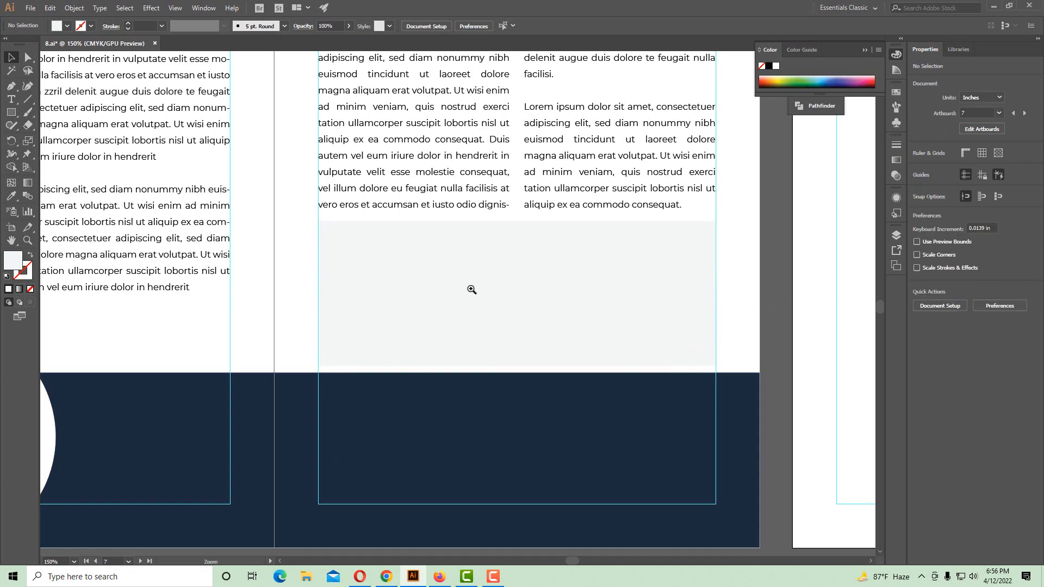
Copy the light grey rectangle in place and narrow the copy from its outer edge to half width, about 3.38 in
{"action": "left_click", "coordinate": [472, 289]}
{"action": "left_click", "coordinate": [521, 282]}
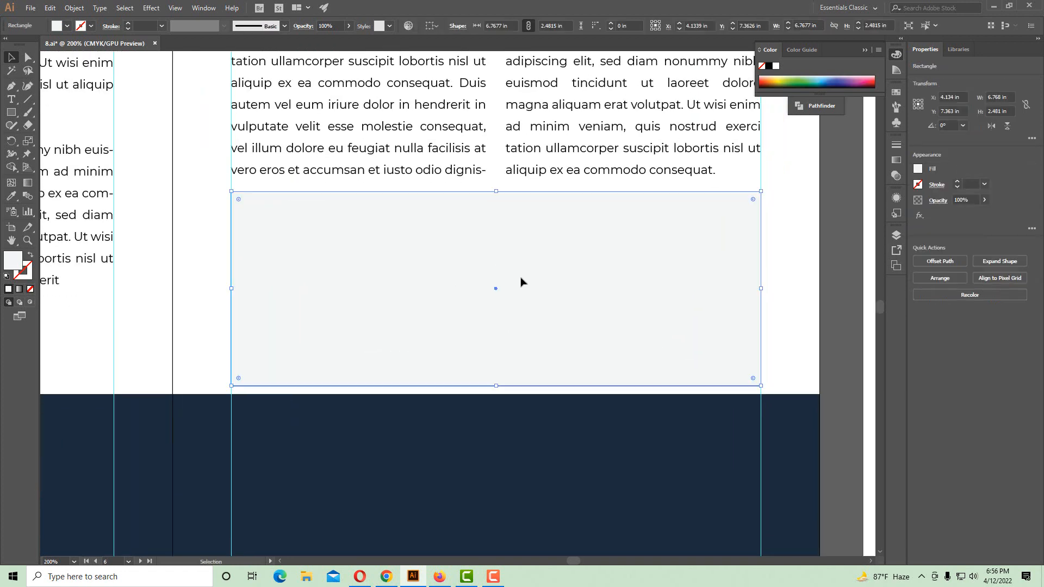
{"action": "key", "text": "a"}
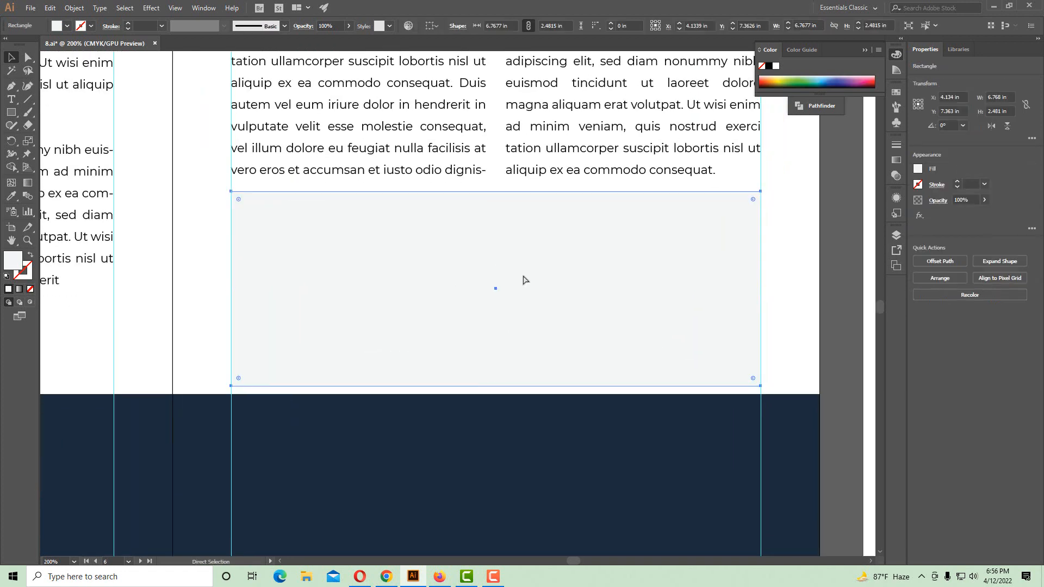
{"action": "key", "text": "v"}
{"action": "left_click_drag", "start_coordinate": [760, 288], "coordinate": [495, 295]}
Colour the half-width rectangle gold by sampling the rounded shape on the About Company page
{"action": "key", "text": "z"}
{"action": "left_click", "coordinate": [389, 270], "text": "alt"}
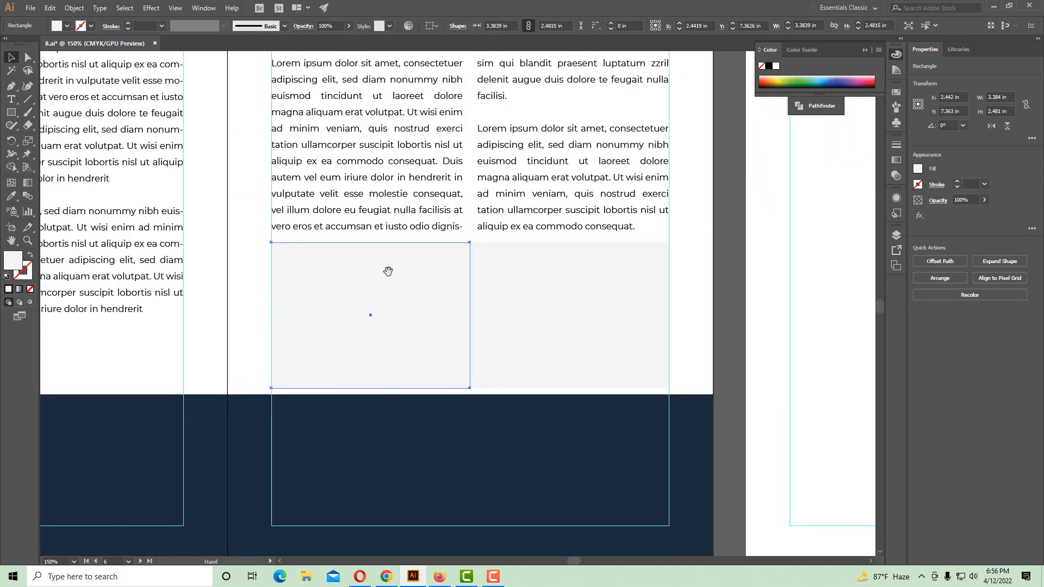
{"action": "left_click", "coordinate": [417, 280], "text": "alt"}
{"action": "key", "text": "v"}
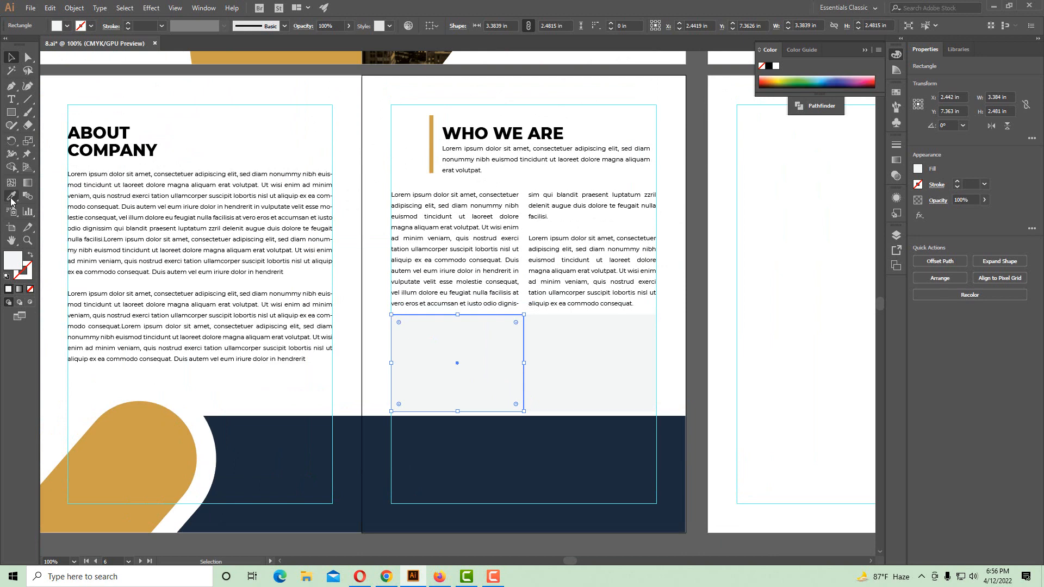
{"action": "left_click", "coordinate": [11, 198]}
{"action": "left_click", "coordinate": [141, 457]}
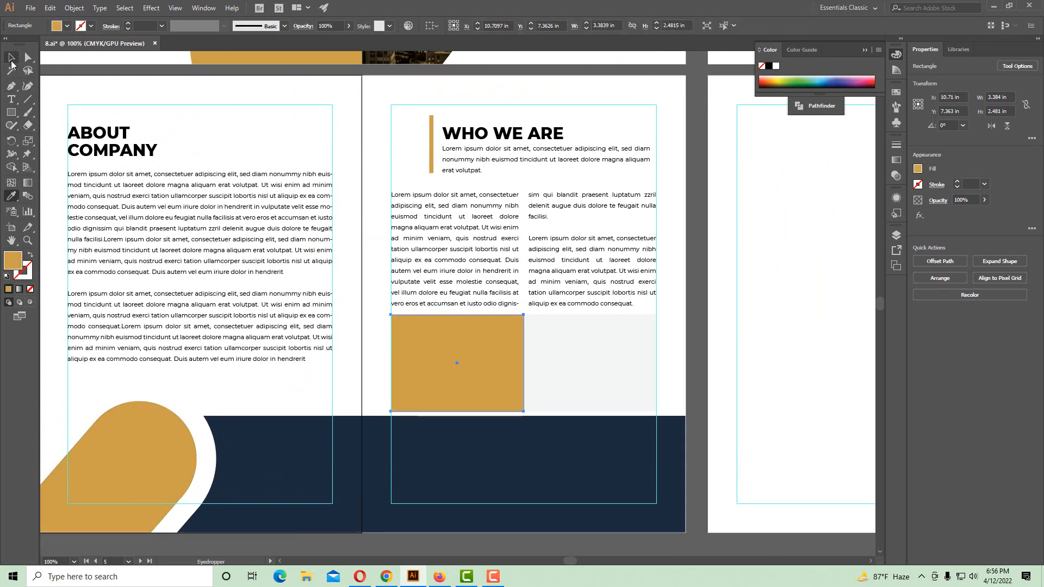
{"action": "left_click", "coordinate": [12, 61]}
{"action": "left_click", "coordinate": [785, 396]}
Narrow the light grey rectangle to about 3.38 in so that it begins at the gold rectangle's inner edge
{"action": "left_click", "coordinate": [477, 310], "text": "ctrl"}
{"action": "left_click", "coordinate": [563, 370]}
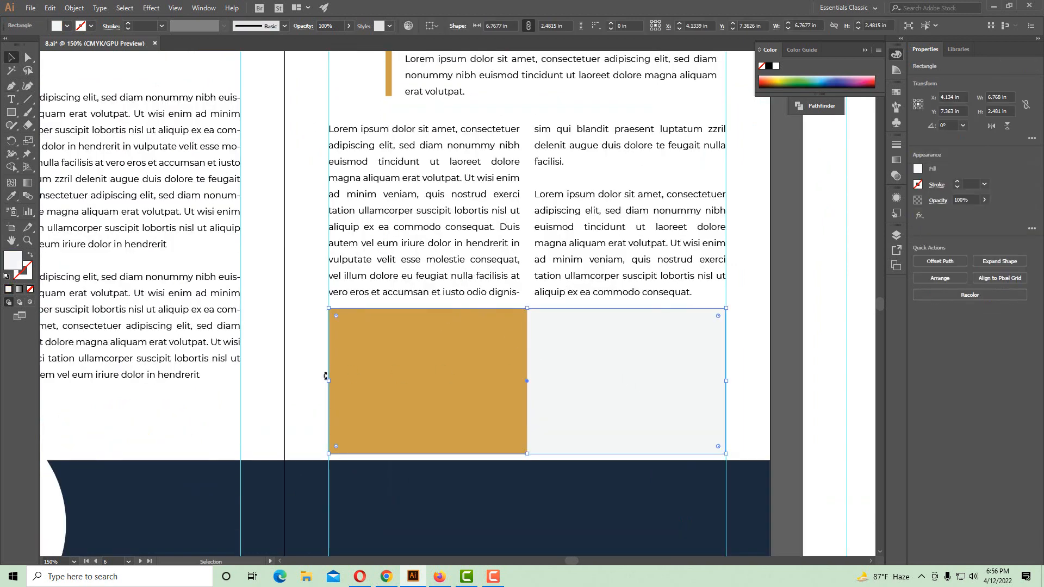
{"action": "left_click_drag", "start_coordinate": [327, 380], "coordinate": [528, 393]}
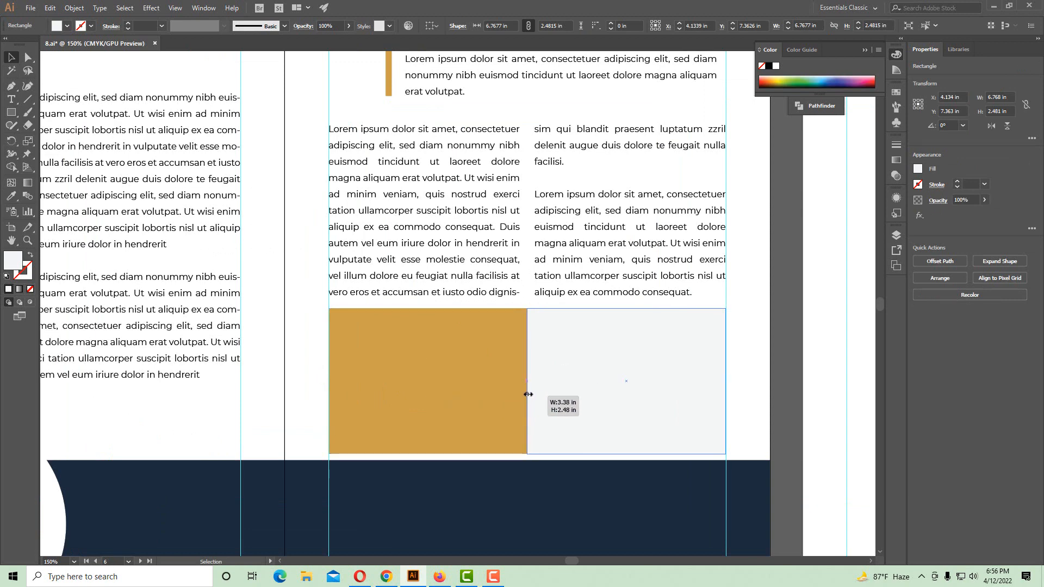
{"action": "left_click", "coordinate": [813, 369]}
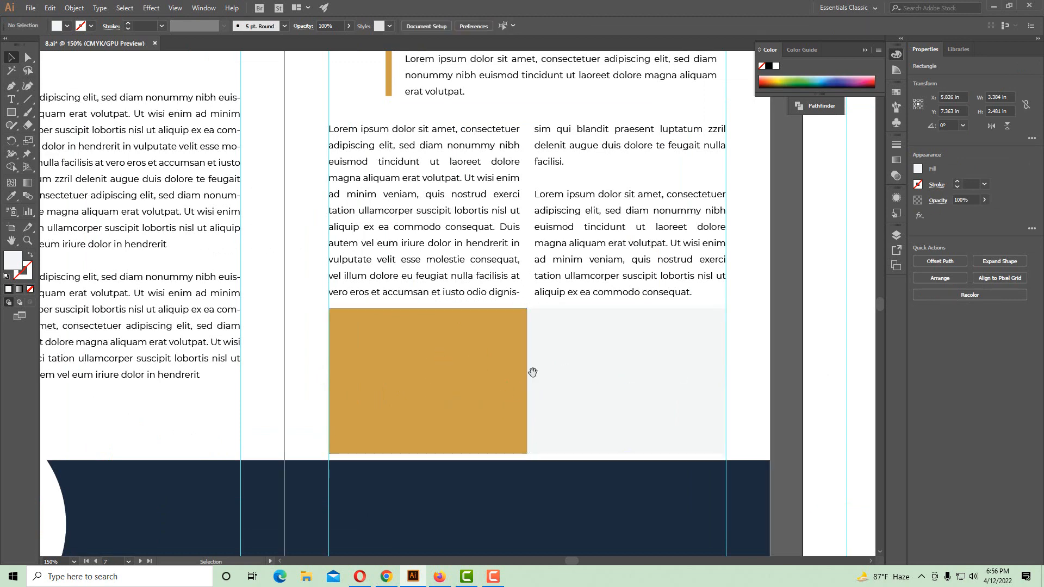
Add a text line reading "mission" over the gold rectangle
{"action": "scroll", "coordinate": [525, 377], "scroll_direction": "up", "scroll_amount": 1}
{"action": "left_click_drag", "start_coordinate": [525, 377], "coordinate": [495, 328]}
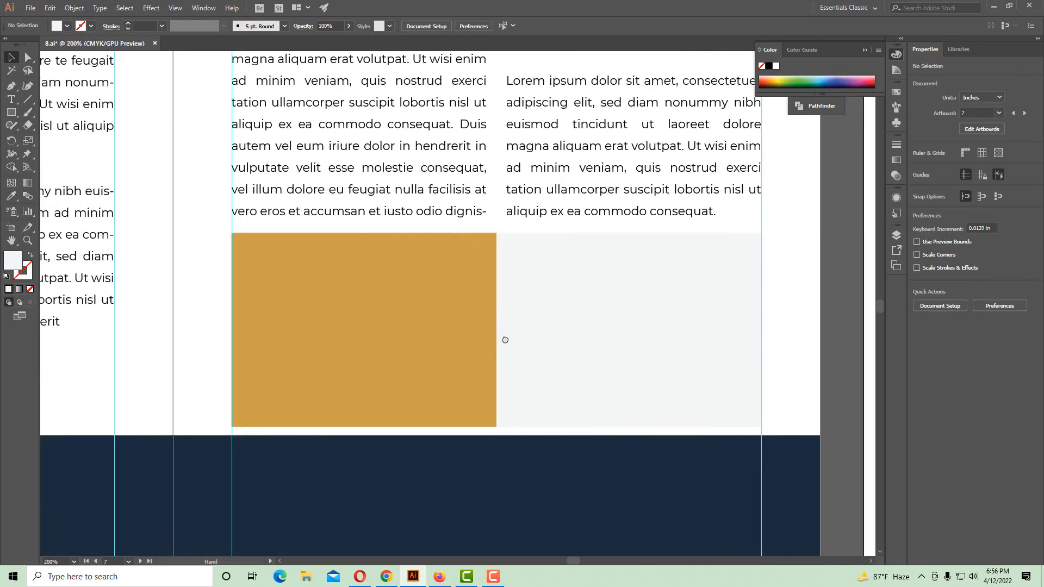
{"action": "key", "text": "t"}
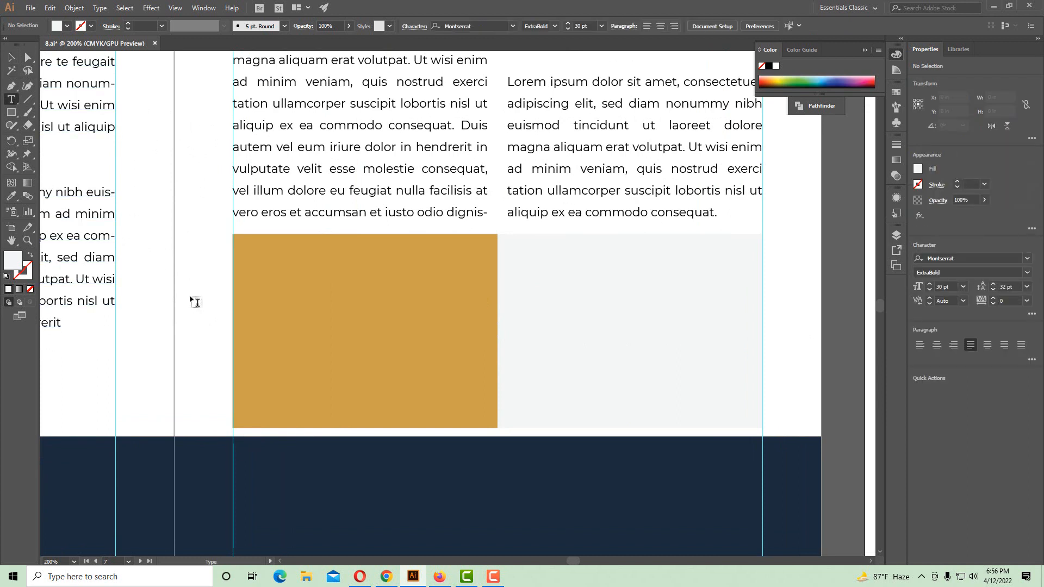
{"action": "left_click", "coordinate": [196, 302]}
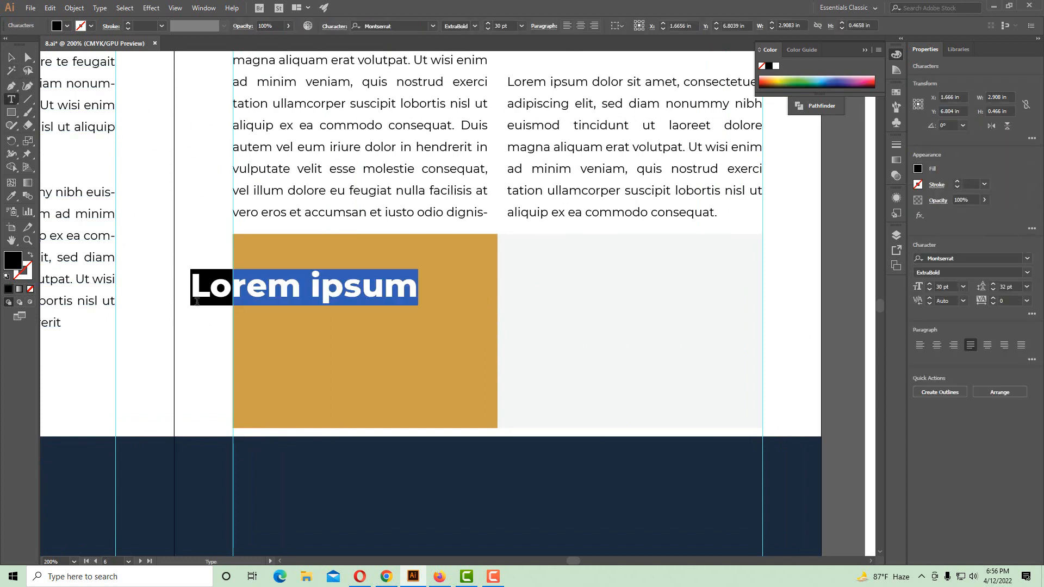
{"action": "type", "text": "mission"}
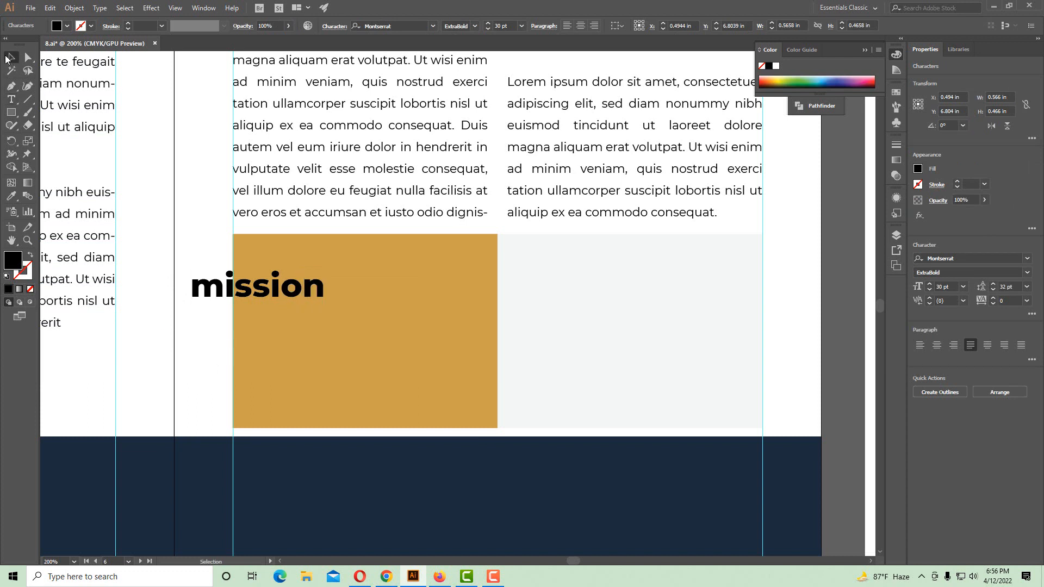
Convert the mission text to uppercase and place it in the upper part of the gold rectangle
{"action": "left_click", "coordinate": [10, 57]}
{"action": "left_click", "coordinate": [100, 8]}
{"action": "mouse_move", "coordinate": [206, 175]}
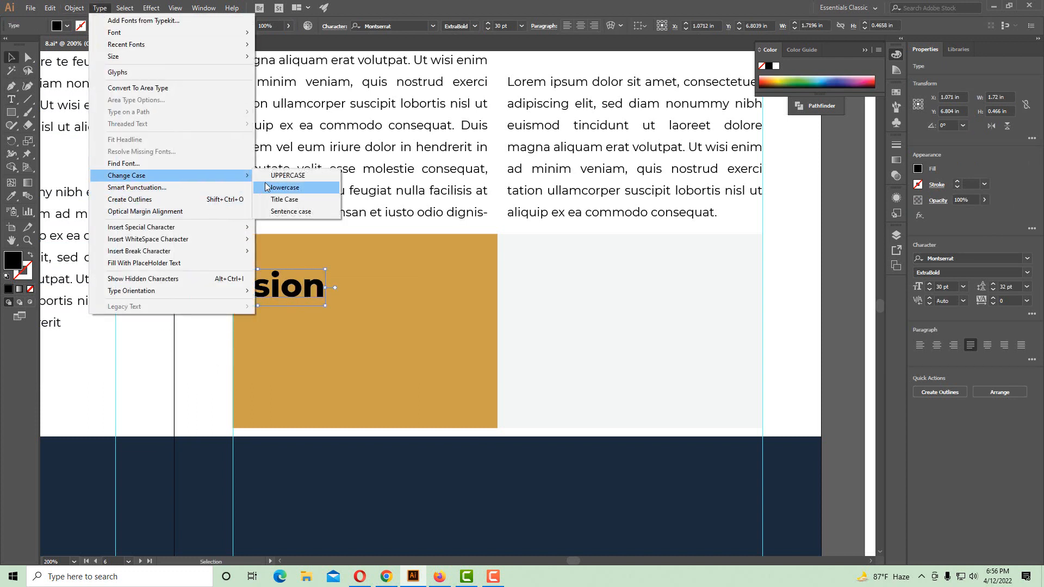
{"action": "left_click", "coordinate": [278, 176]}
{"action": "left_click_drag", "start_coordinate": [305, 293], "coordinate": [395, 280]}
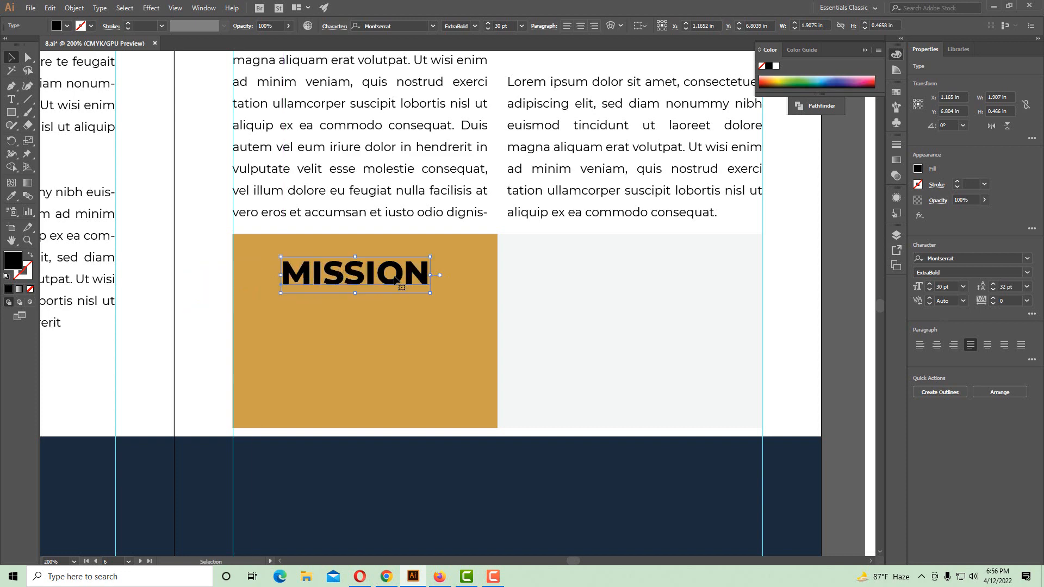
Reduce the MISSION heading to 20 pt and position it near the gold rectangle's upper-left corner
{"action": "left_click", "coordinate": [427, 273], "text": "ctrl+alt"}
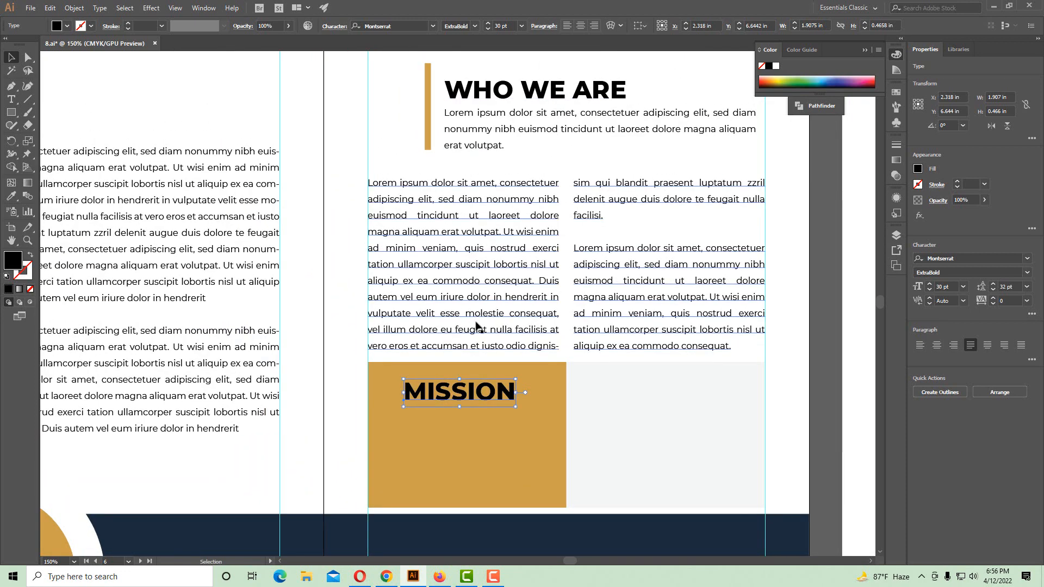
{"action": "left_click", "coordinate": [470, 384], "text": "ctrl"}
{"action": "left_click_drag", "start_coordinate": [477, 366], "coordinate": [449, 300]}
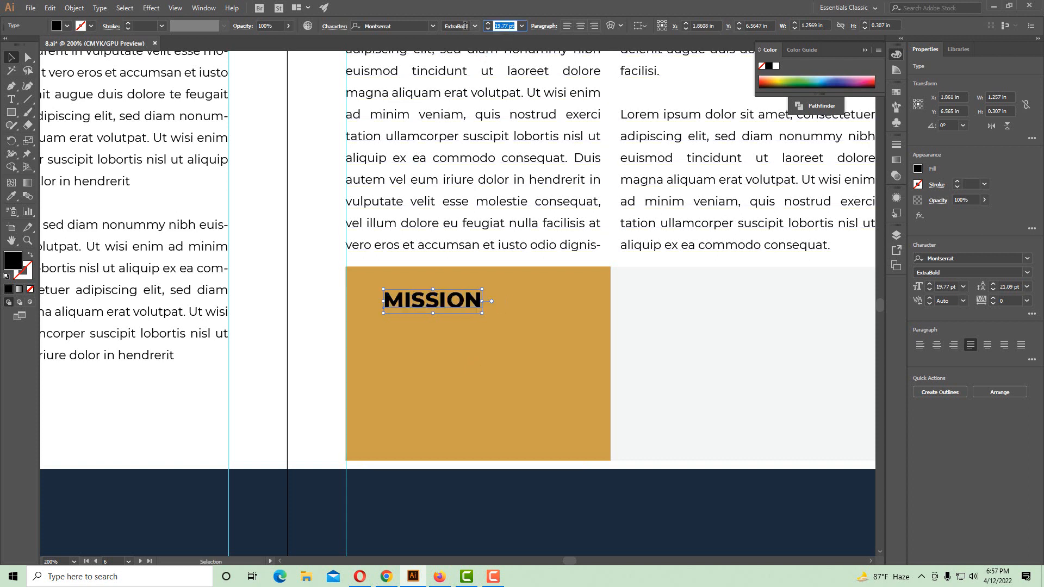
{"action": "left_click", "coordinate": [308, 242]}
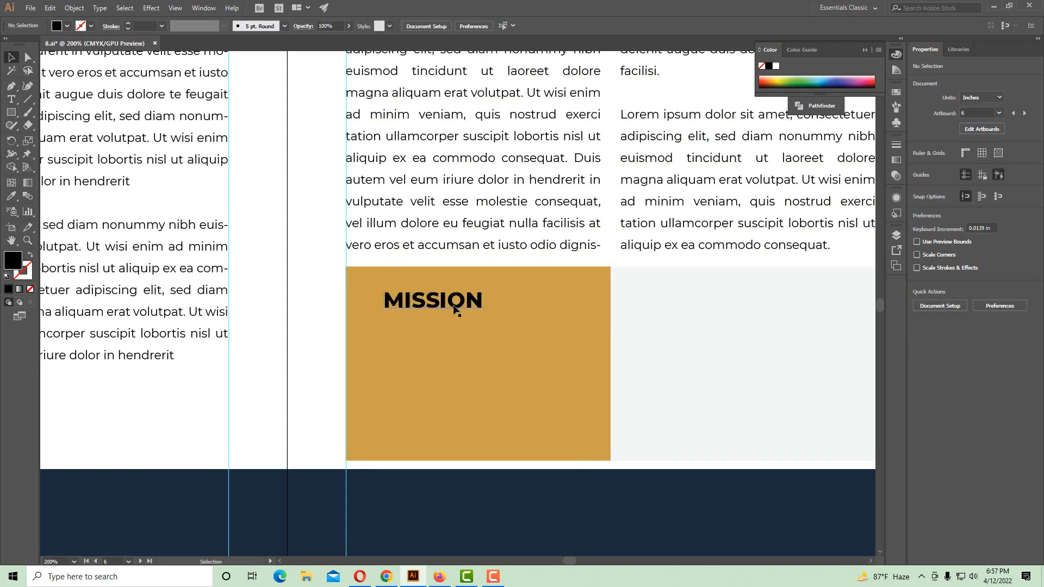
{"action": "left_click_drag", "start_coordinate": [457, 304], "coordinate": [452, 305]}
Make the MISSION heading white by sampling the page background
{"action": "left_click", "coordinate": [12, 197]}
{"action": "left_click", "coordinate": [318, 291]}
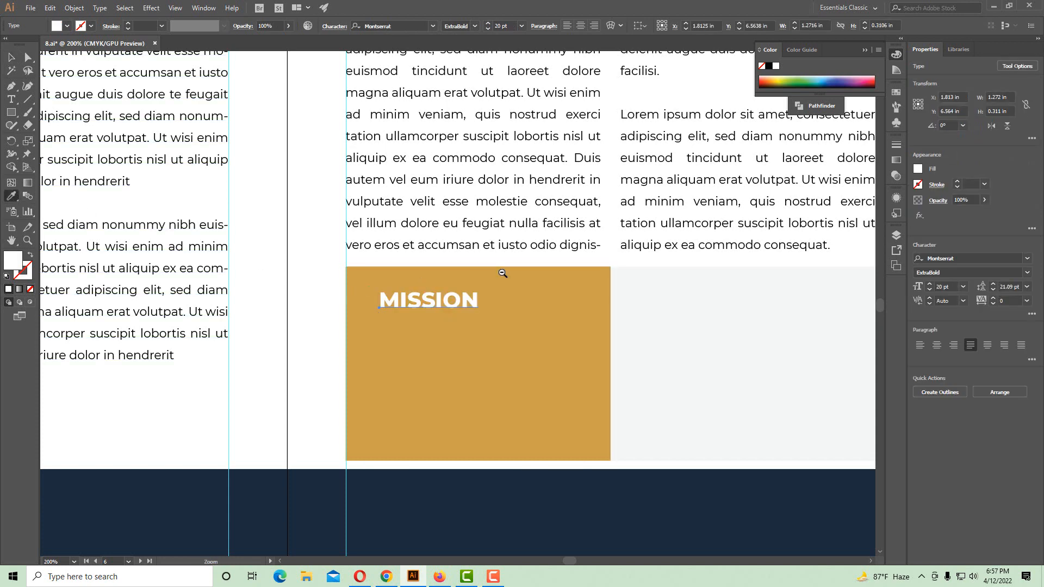
{"action": "key", "text": "ctrl+minus"}
{"action": "left_click", "coordinate": [10, 59]}
{"action": "left_click", "coordinate": [321, 236]}
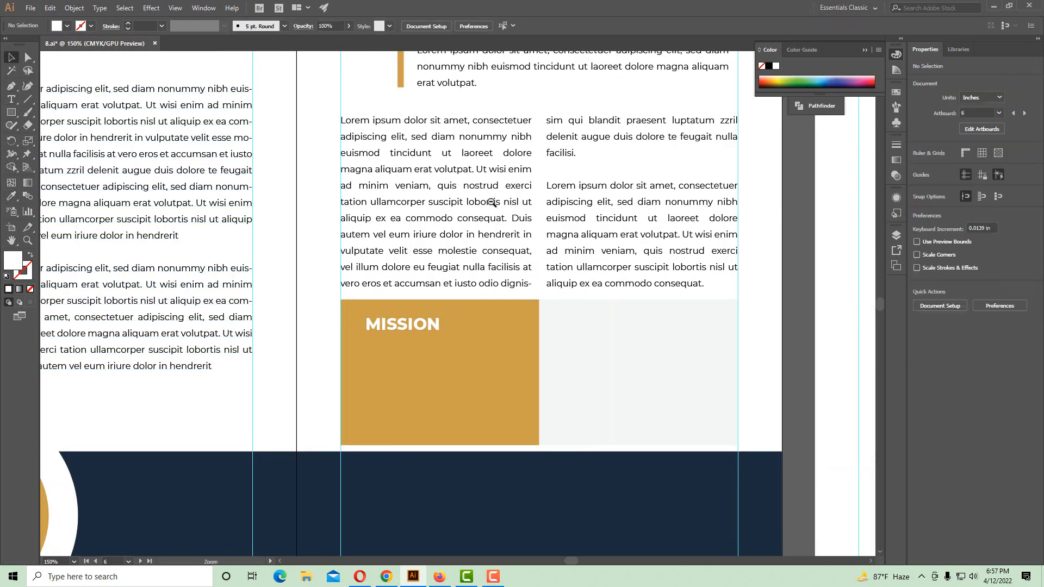
Duplicate the WHO WE ARE intro text beneath MISSION and narrow its frame to about 2.66 in to fit the gold rectangle
{"action": "key", "text": "ctrl+minus"}
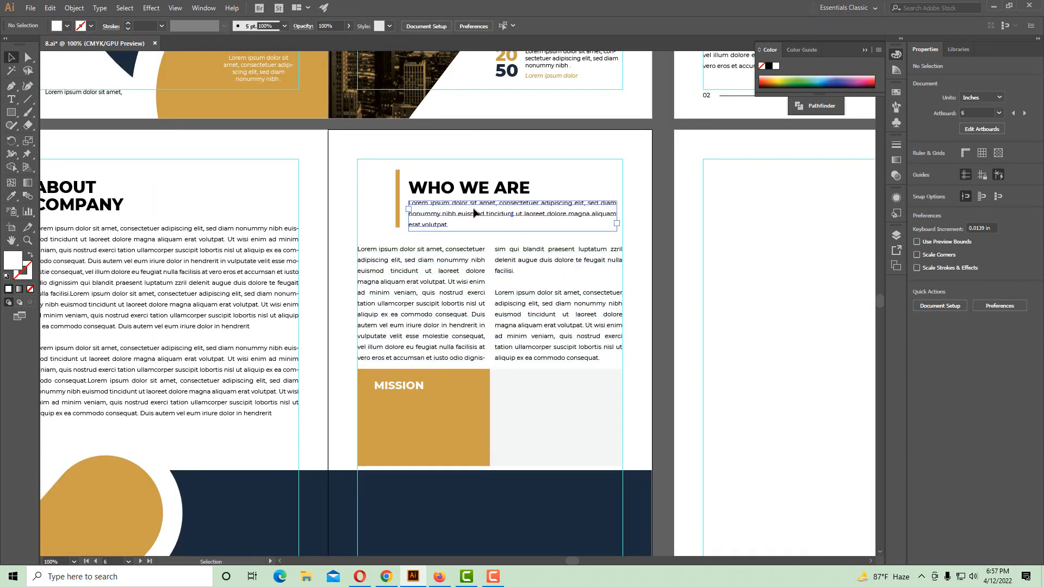
{"action": "left_click_drag", "start_coordinate": [463, 322], "coordinate": [428, 407]}
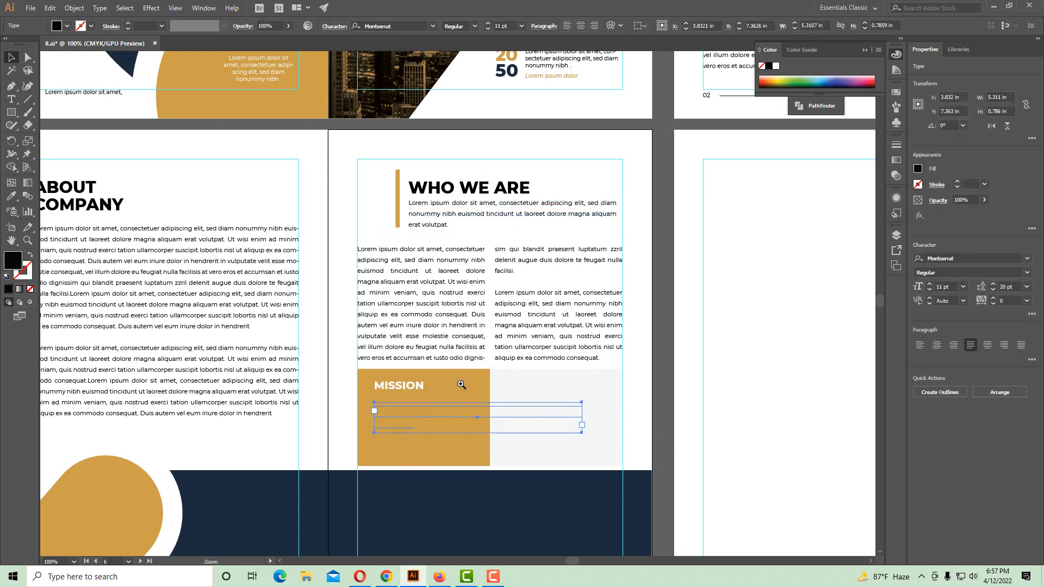
{"action": "key", "text": "ctrl+plus"}
{"action": "left_click_drag", "start_coordinate": [640, 376], "coordinate": [491, 415]}
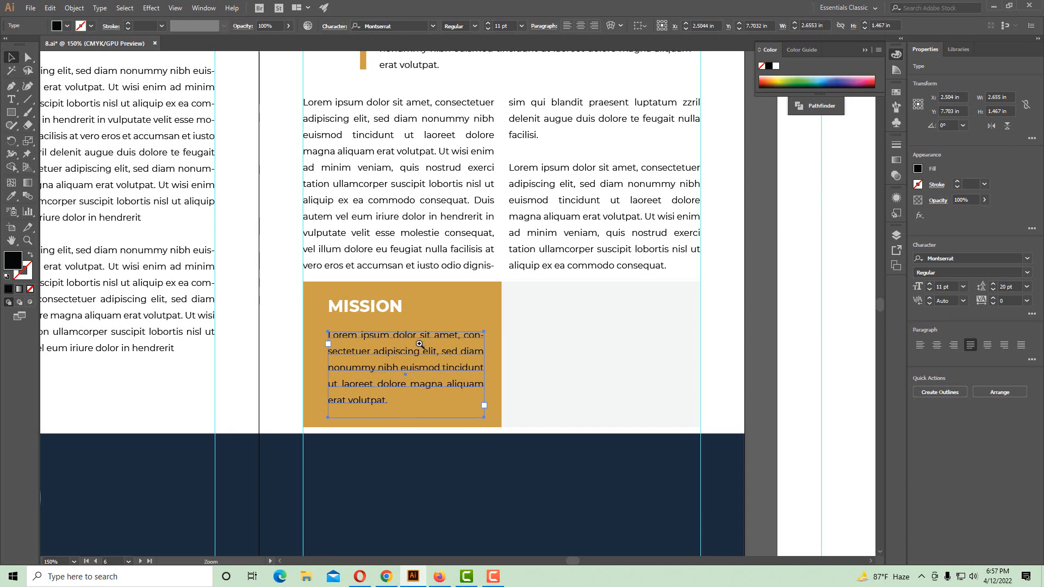
Make the paragraph under MISSION white by sampling the page background
{"action": "key", "text": "ctrl+plus"}
{"action": "left_click_drag", "start_coordinate": [428, 372], "coordinate": [435, 385]}
{"action": "left_click", "coordinate": [12, 197]}
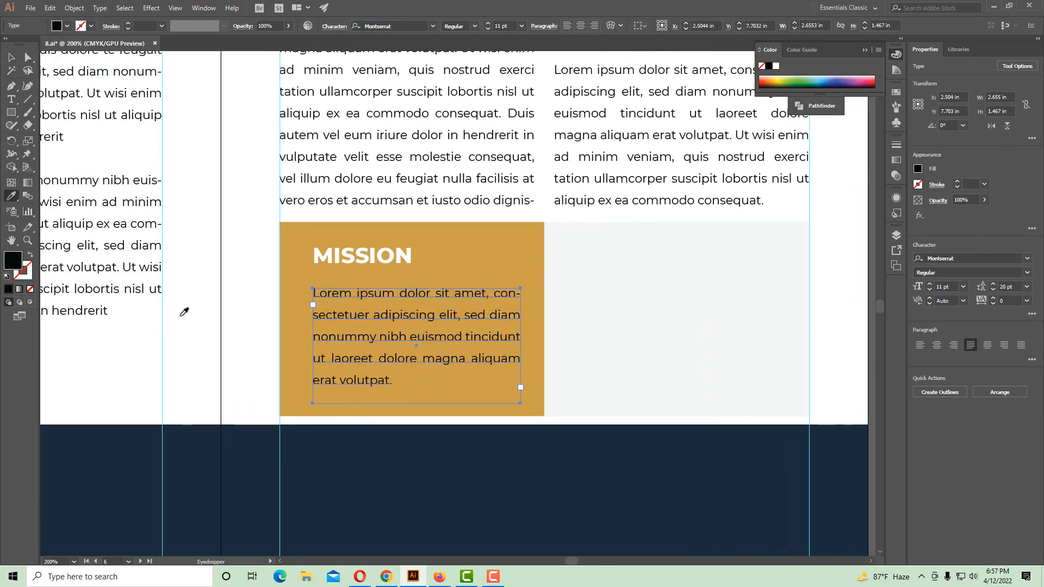
{"action": "left_click", "coordinate": [181, 318]}
{"action": "left_click", "coordinate": [14, 64]}
{"action": "left_click", "coordinate": [381, 315]}
Tighten the gap between the MISSION heading and its paragraph by moving the two closer together
{"action": "scroll", "coordinate": [381, 315], "scroll_direction": "up", "scroll_amount": 1}
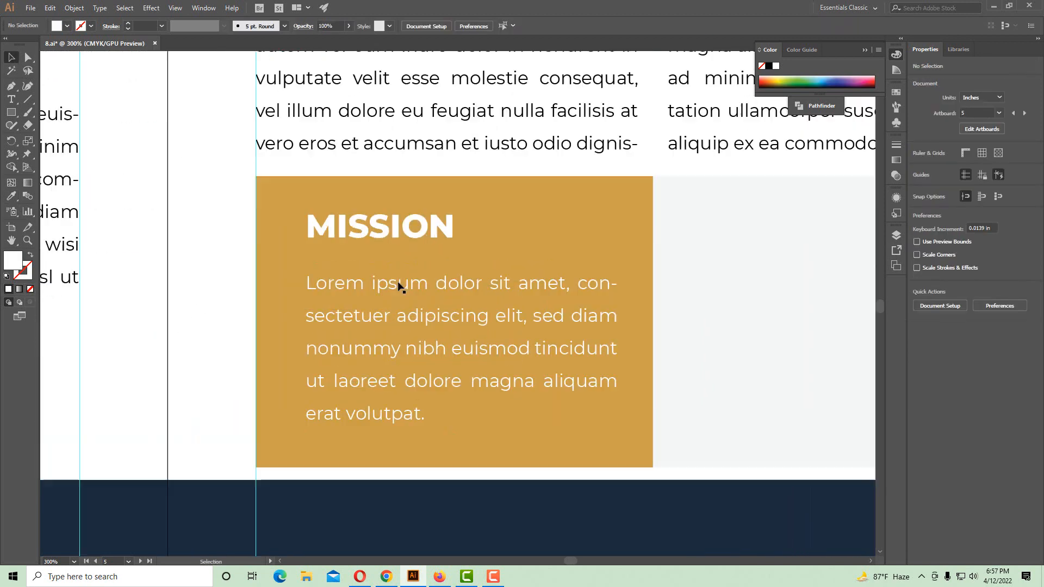
{"action": "left_click", "coordinate": [394, 270]}
{"action": "left_click_drag", "start_coordinate": [402, 228], "coordinate": [403, 232]}
Duplicate the MISSION heading and its paragraph horizontally into the light grey rectangle
{"action": "left_click", "coordinate": [409, 274], "text": "shift"}
{"action": "key", "text": "ctrl+alt+space"}
{"action": "left_click", "coordinate": [510, 299], "text": "ctrl+alt"}
{"action": "left_click_drag", "start_coordinate": [510, 299], "coordinate": [399, 291]}
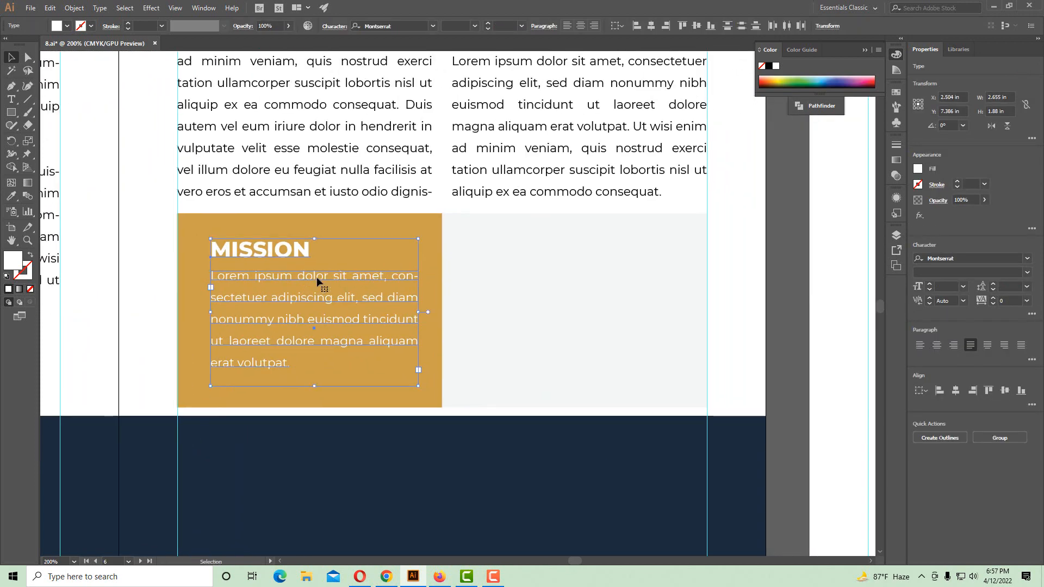
{"action": "left_click_drag", "start_coordinate": [280, 255], "coordinate": [538, 275], "text": "alt+shift"}
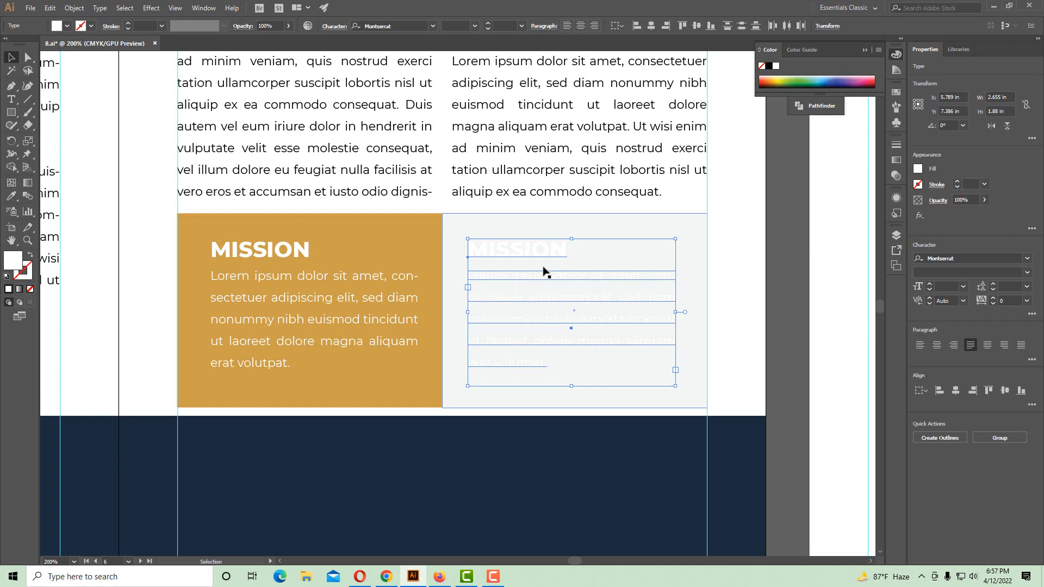
Make the duplicated heading and paragraph black by sampling the two-column body text
{"action": "key", "text": "i"}
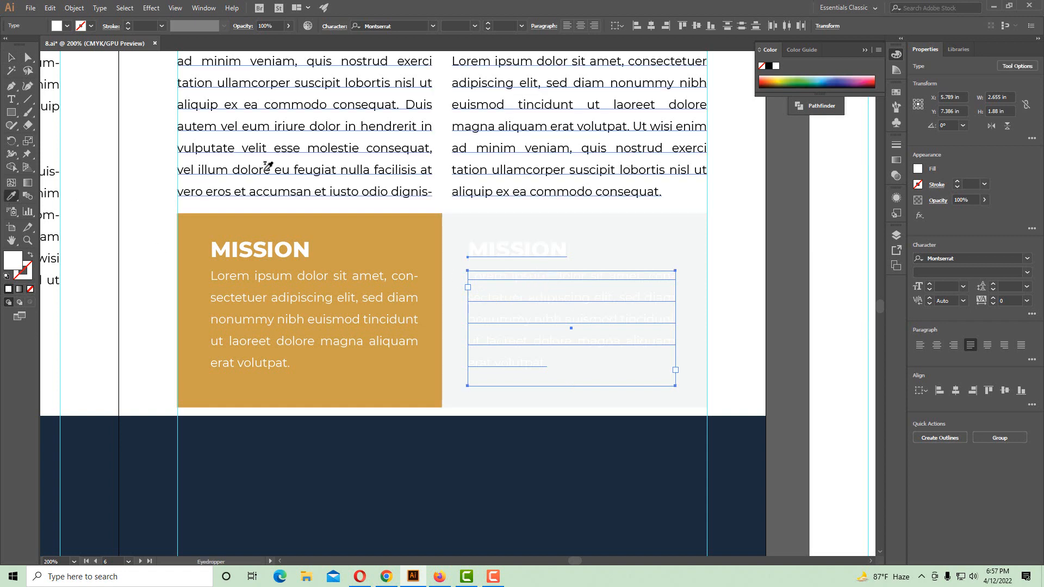
{"action": "left_click", "coordinate": [206, 187]}
{"action": "key", "text": "v"}
{"action": "left_click", "coordinate": [124, 215]}
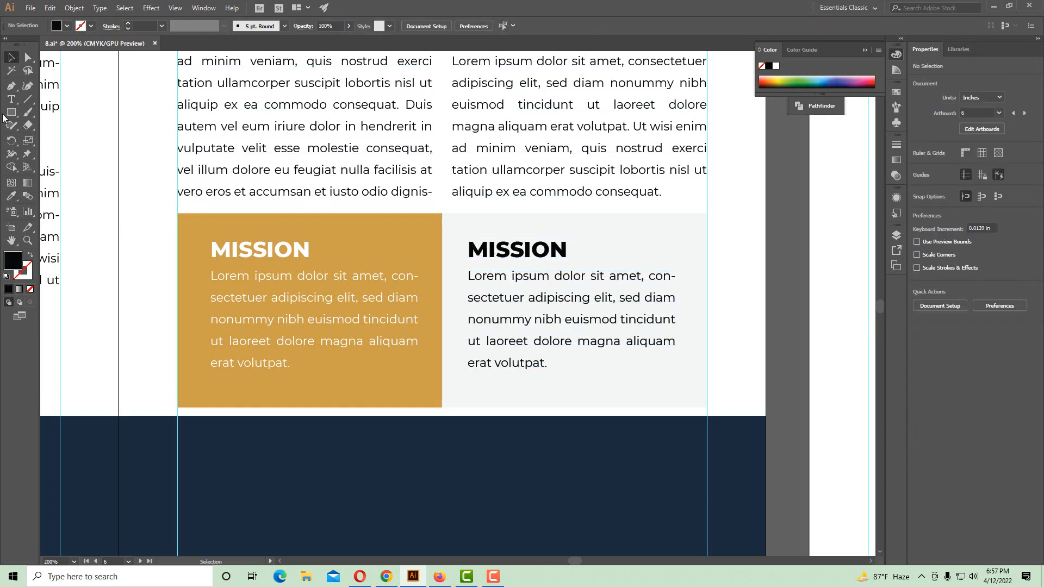
Replace the heading in the light grey rectangle with "Vision"
{"action": "left_click", "coordinate": [12, 99]}
{"action": "double_click", "coordinate": [493, 249]}
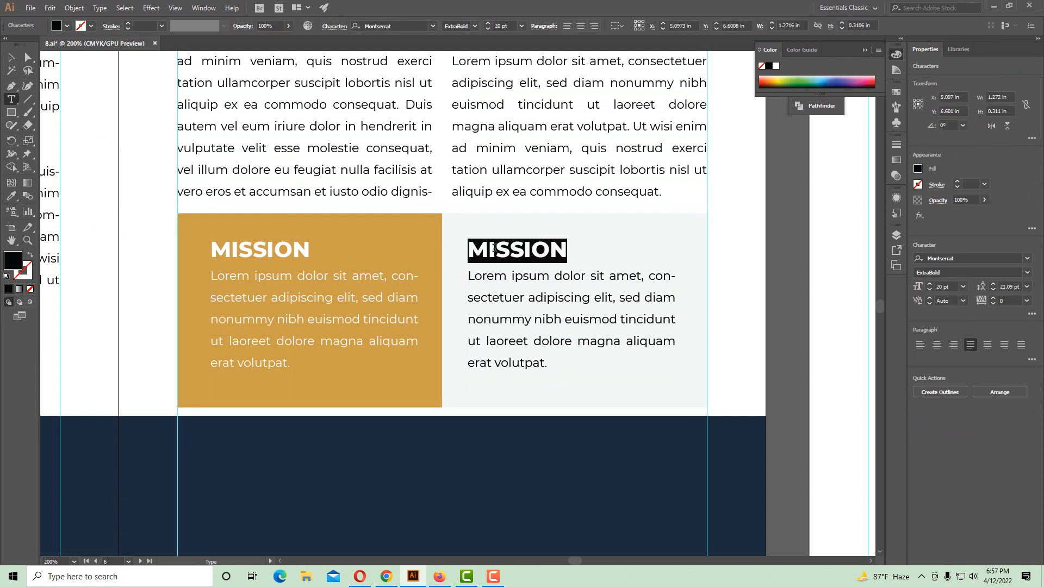
{"action": "type", "text": "Vision"}
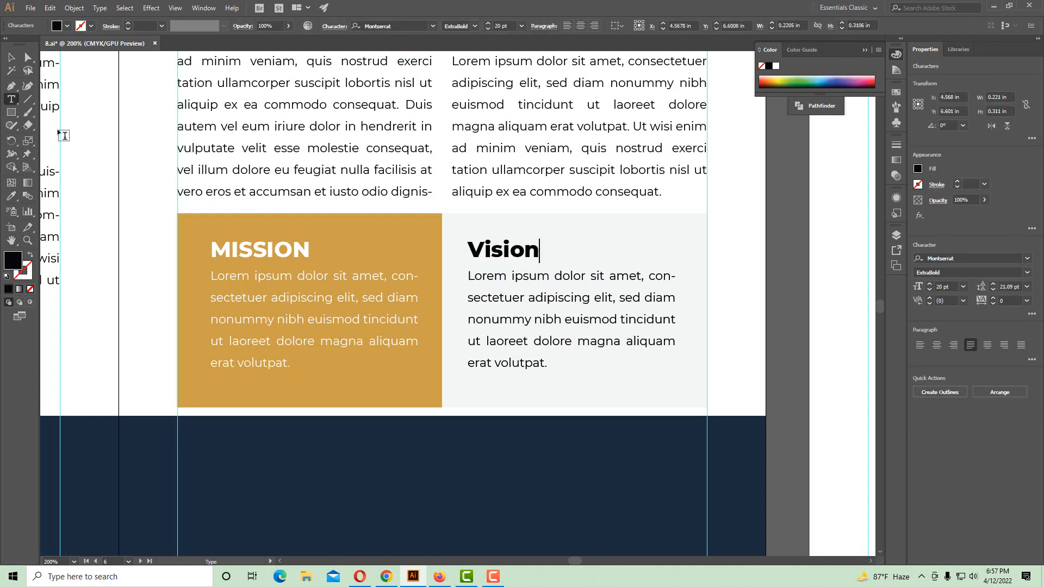
Change the heading in the light grey box to uppercase
{"action": "key", "text": "Escape"}
{"action": "left_click", "coordinate": [99, 8]}
{"action": "mouse_move", "coordinate": [163, 176]}
{"action": "left_click", "coordinate": [277, 176]}
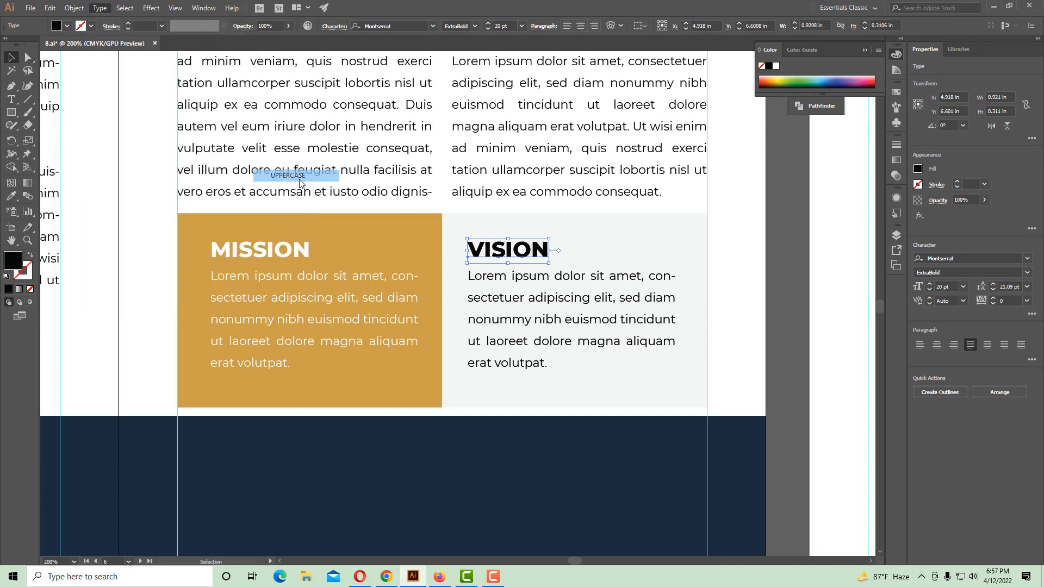
{"action": "key", "text": "ctrl+minus"}
{"action": "key", "text": "ctrl+minus"}
{"action": "left_click_drag", "start_coordinate": [435, 258], "coordinate": [611, 238]}
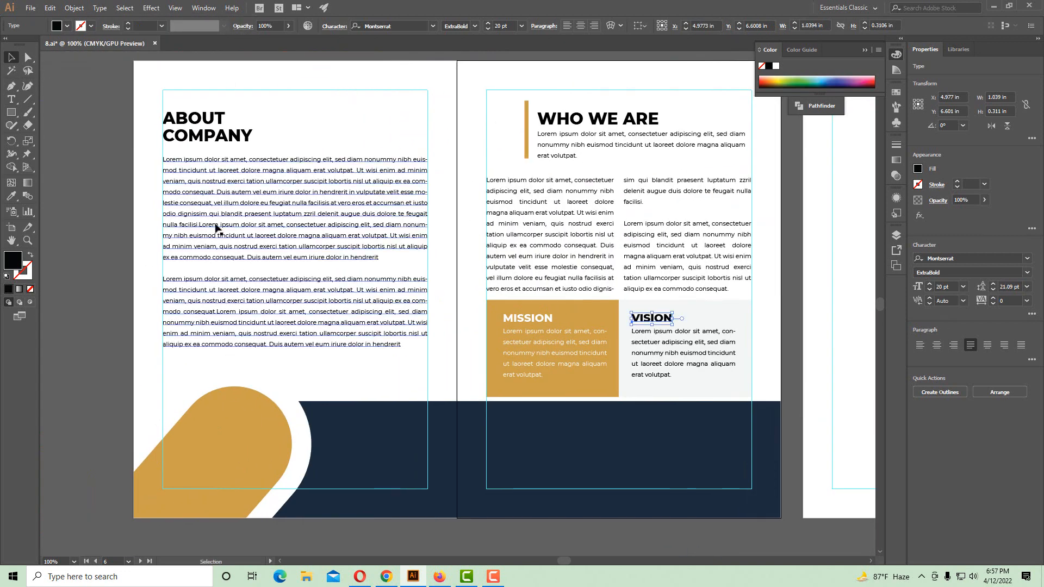
{"action": "left_click_drag", "start_coordinate": [331, 226], "coordinate": [219, 242]}
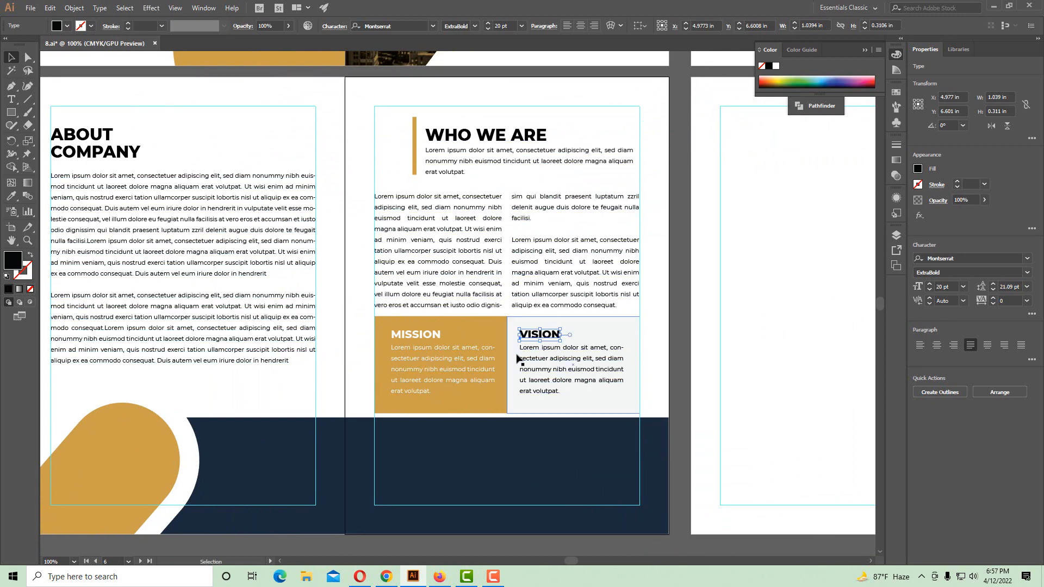
{"action": "left_click", "coordinate": [654, 355]}
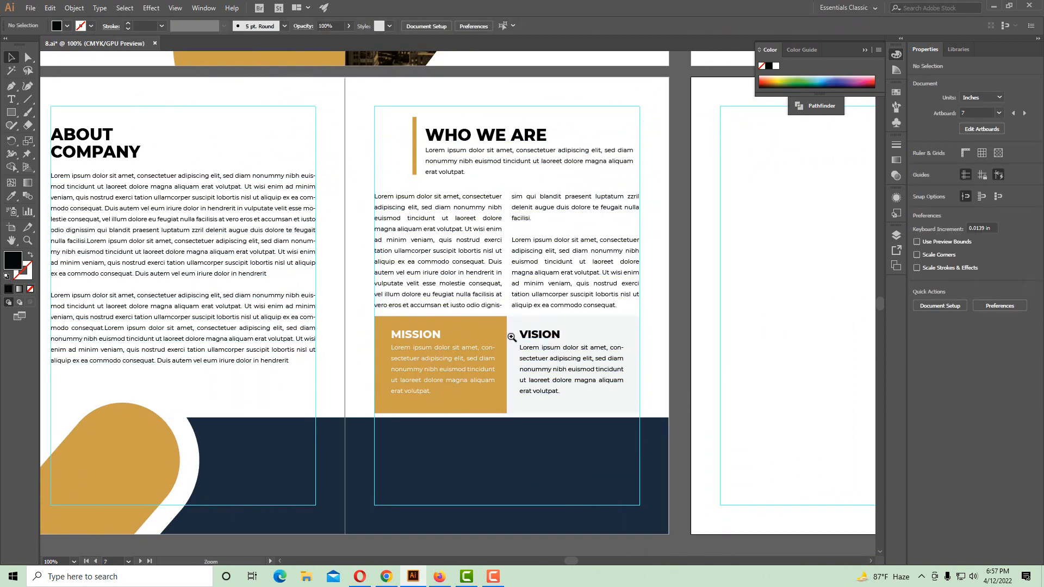
Lower the shared top edge of the gold and light grey boxes to widen the gap below the two-column text
{"action": "left_click", "coordinate": [511, 337]}
{"action": "left_click", "coordinate": [471, 245]}
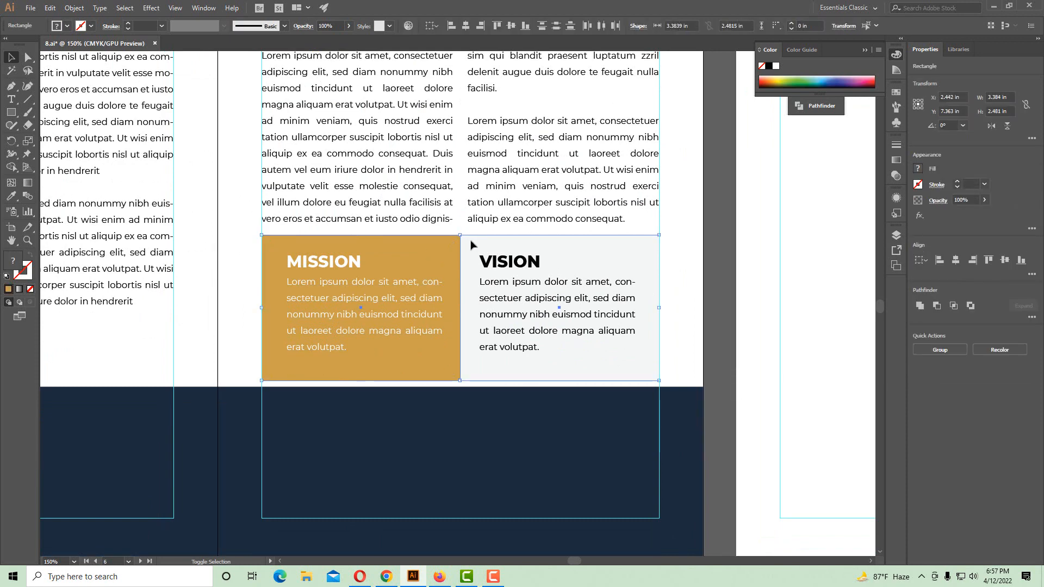
{"action": "left_click_drag", "start_coordinate": [459, 235], "coordinate": [459, 245]}
{"action": "left_click", "coordinate": [785, 333]}
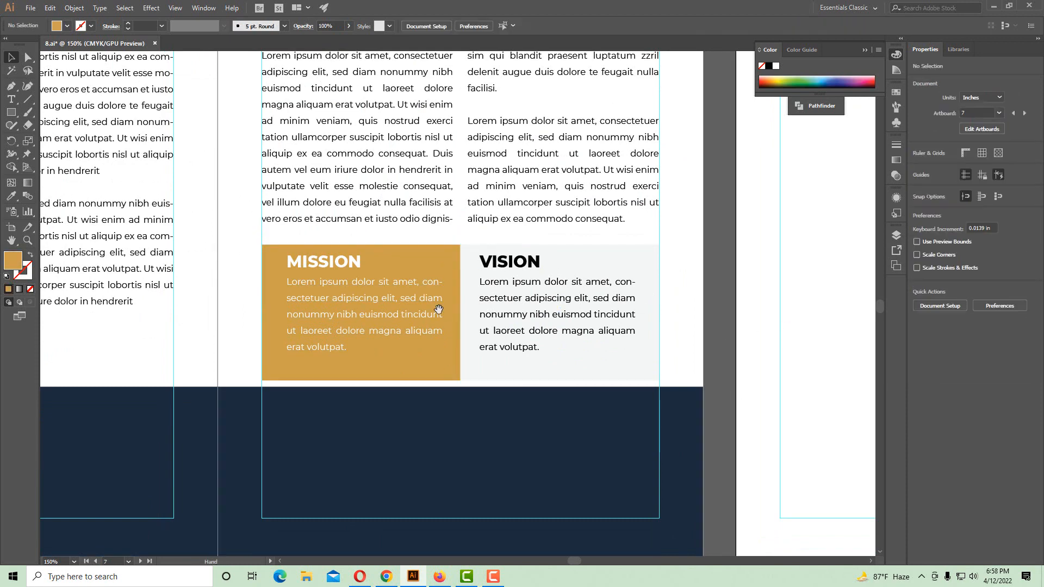
Move the MISSION and VISION headings and paragraphs down slightly together within their boxes
{"action": "left_click", "coordinate": [441, 315]}
{"action": "left_click", "coordinate": [378, 305]}
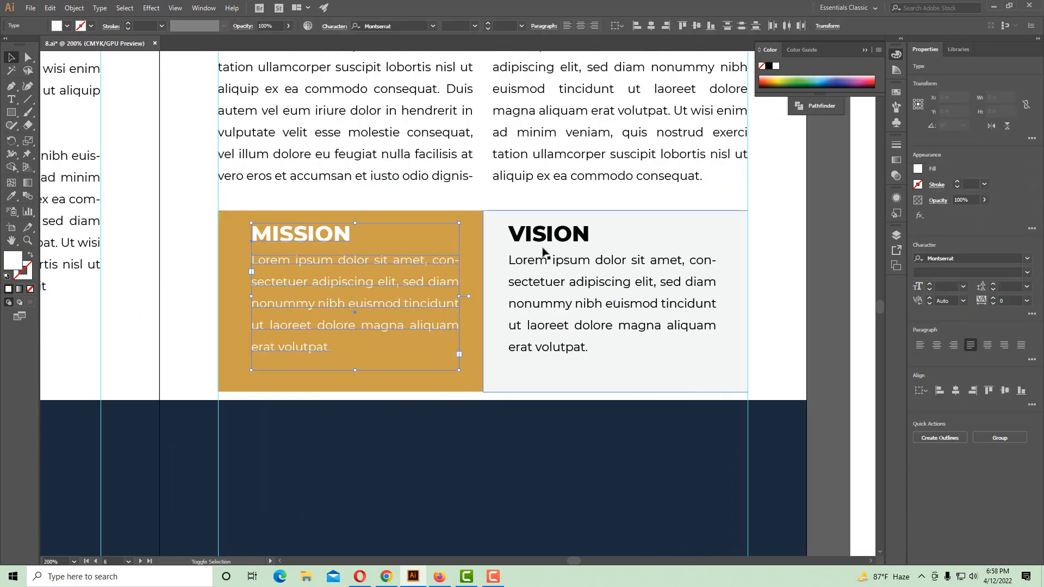
{"action": "left_click", "coordinate": [506, 281], "text": "shift"}
{"action": "left_click", "coordinate": [543, 255], "text": "shift"}
{"action": "left_click_drag", "start_coordinate": [543, 236], "coordinate": [544, 249]}
{"action": "left_click", "coordinate": [835, 387]}
{"action": "scroll", "coordinate": [405, 298], "scroll_direction": "down", "scroll_amount": 2}
{"action": "left_click_drag", "start_coordinate": [426, 342], "coordinate": [613, 331]}
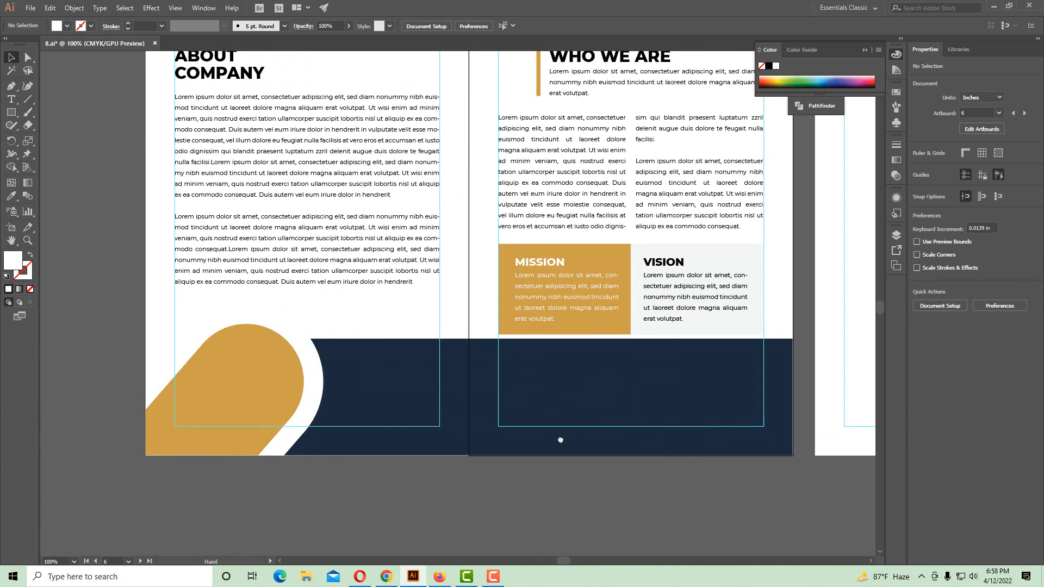
Lower the navy band's top edge slightly so the band is about 2.9 in high
{"action": "left_click", "coordinate": [553, 428]}
{"action": "left_click_drag", "start_coordinate": [509, 338], "coordinate": [510, 342]}
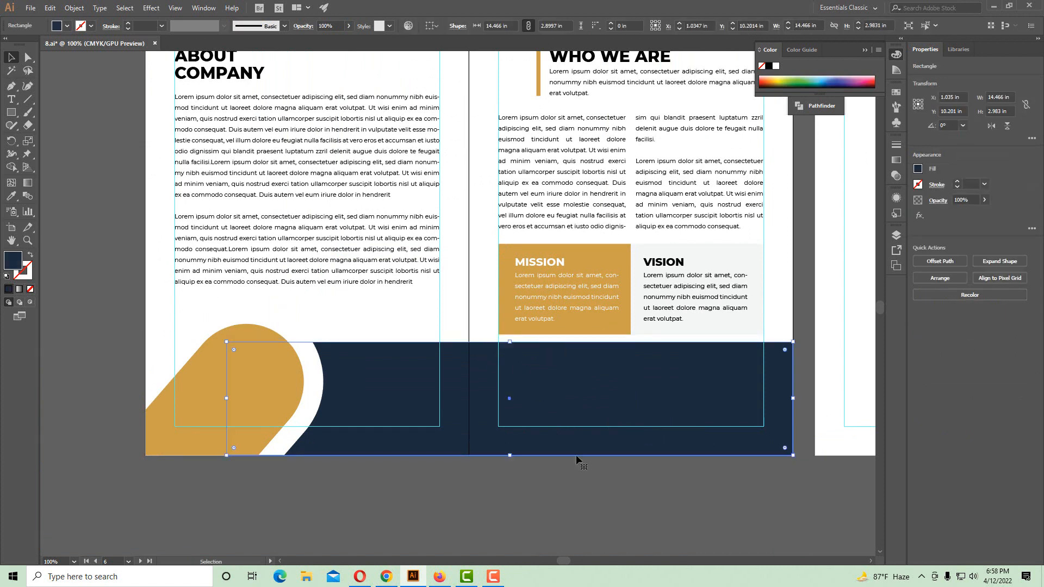
{"action": "left_click", "coordinate": [578, 474]}
{"action": "left_click_drag", "start_coordinate": [581, 452], "coordinate": [577, 465]}
{"action": "left_click", "coordinate": [597, 468]}
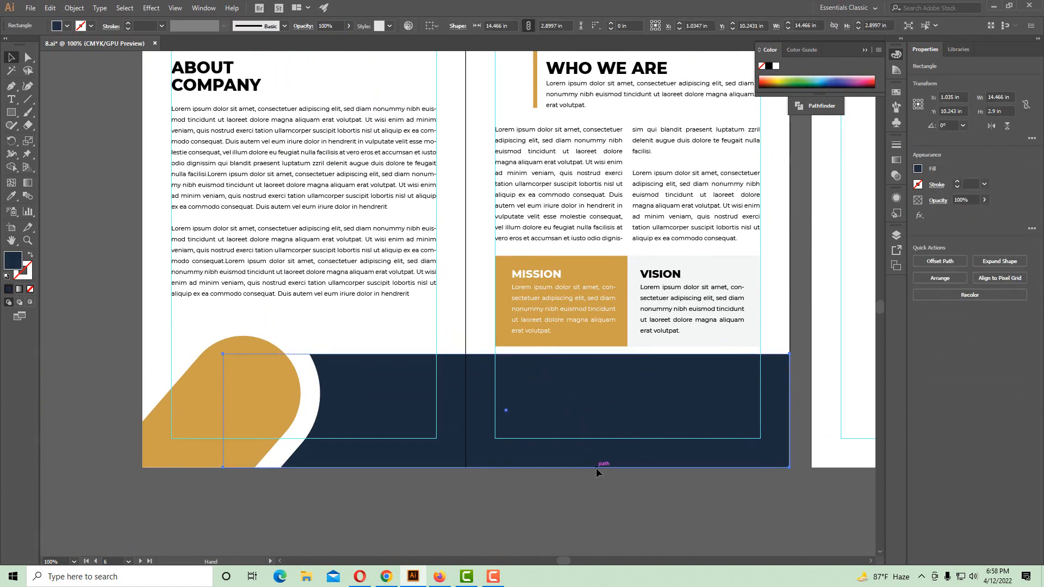
{"action": "left_click", "coordinate": [596, 483]}
Duplicate the VISION paragraph into the navy band and resize its text frame to about 4.66 by 0.87 in
{"action": "left_click", "coordinate": [551, 384], "text": "ctrl"}
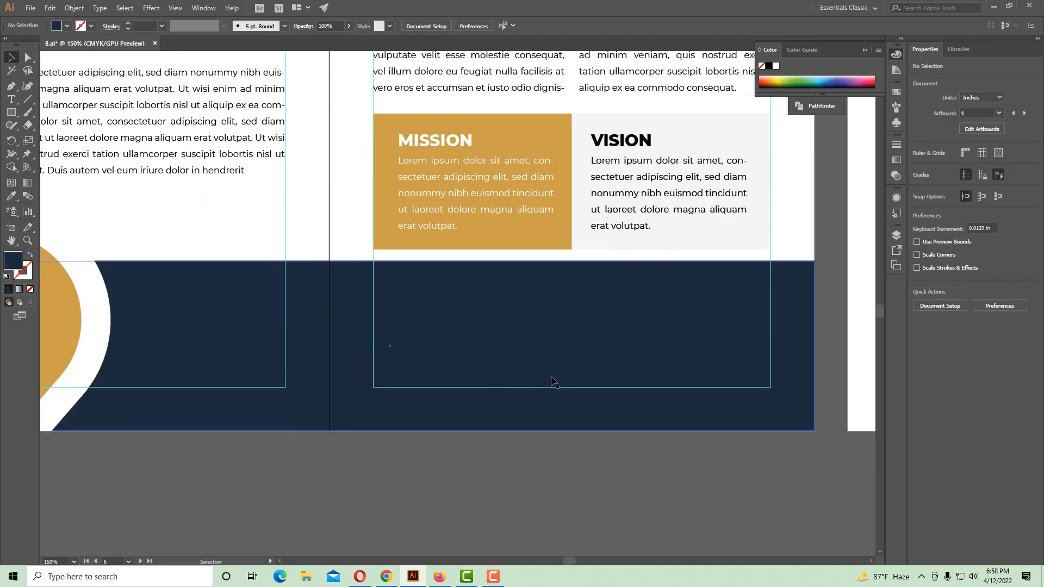
{"action": "left_click", "coordinate": [547, 314], "text": "ctrl+alt"}
{"action": "left_click_drag", "start_coordinate": [537, 301], "coordinate": [536, 331]}
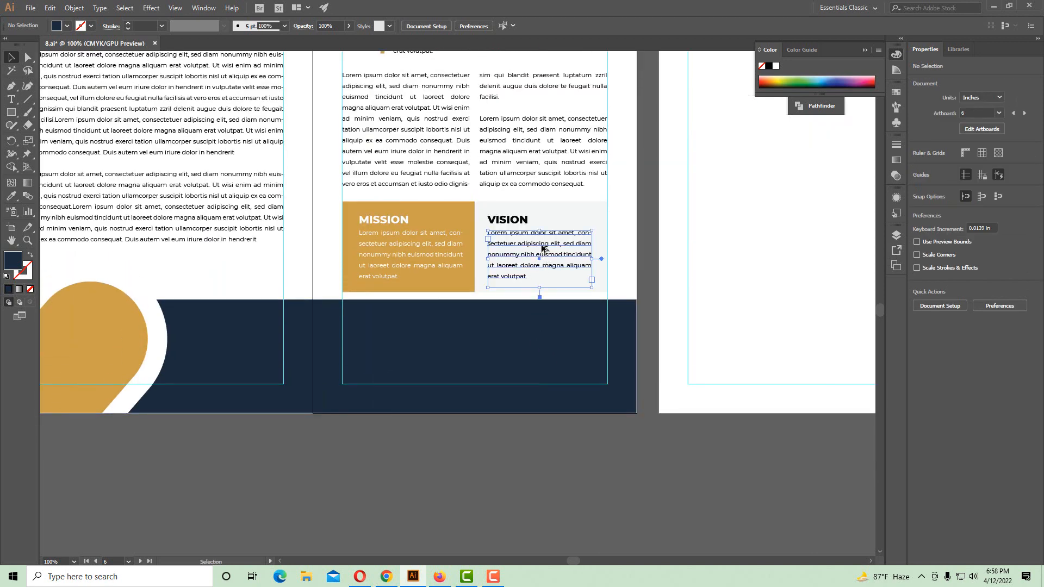
{"action": "left_click_drag", "start_coordinate": [544, 248], "coordinate": [586, 337]}
{"action": "key", "text": "ctrl+plus"}
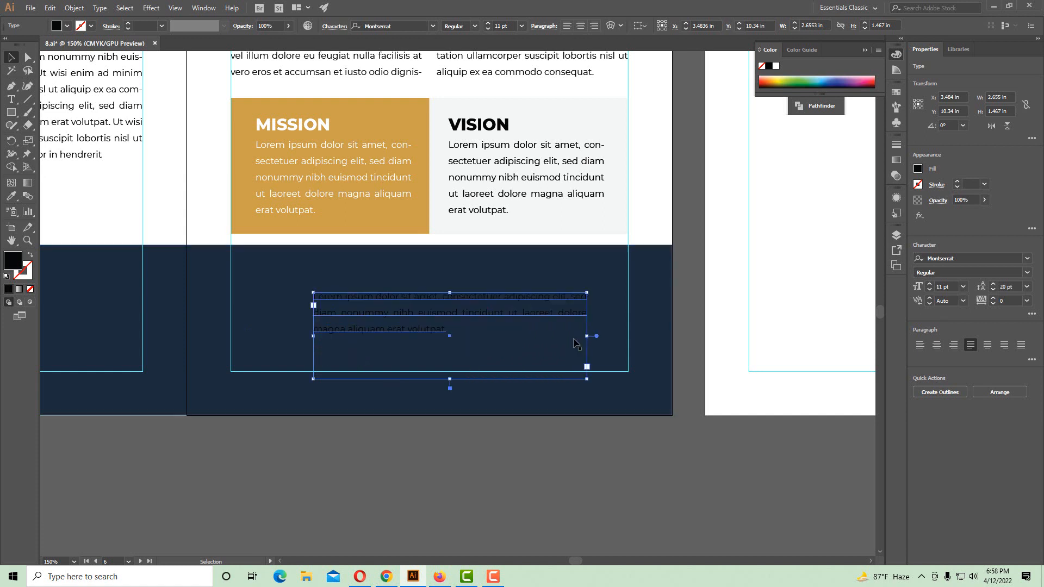
{"action": "left_click_drag", "start_coordinate": [449, 379], "coordinate": [449, 344]}
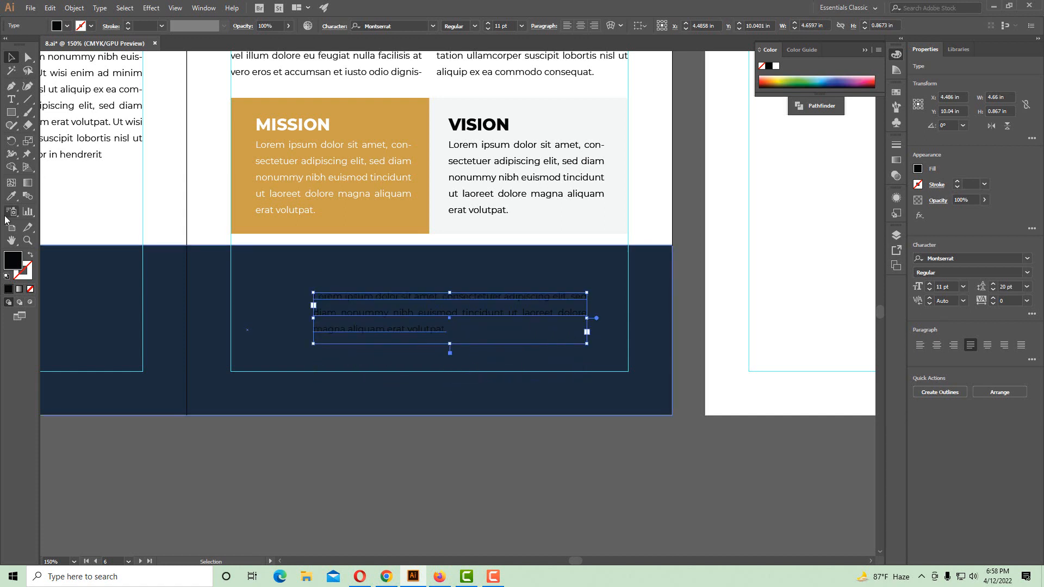
Make the navy band's paragraph white by sampling the white page background
{"action": "left_click", "coordinate": [11, 196]}
{"action": "left_click", "coordinate": [109, 208]}
{"action": "left_click", "coordinate": [11, 57]}
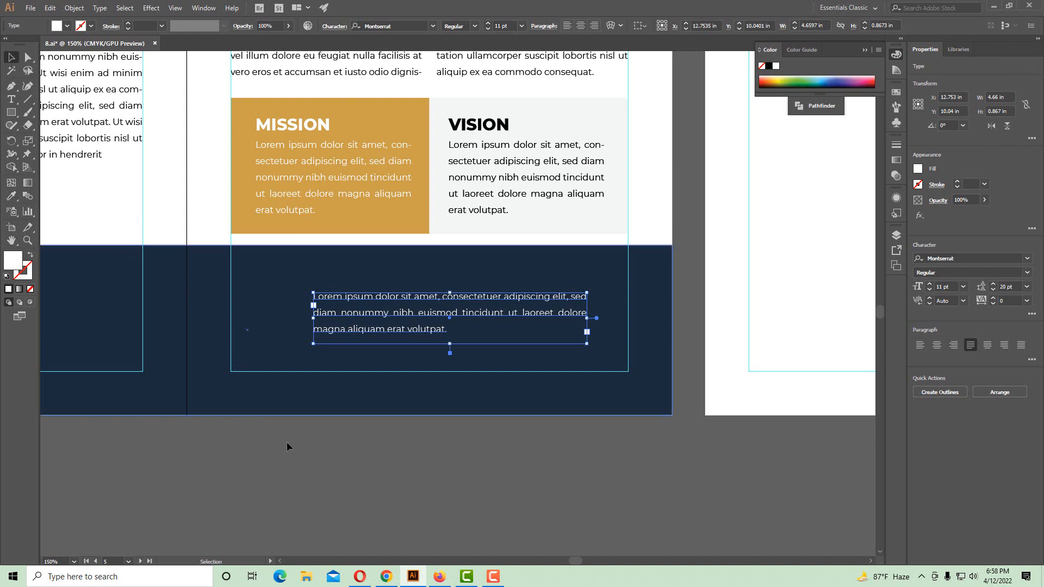
{"action": "left_click", "coordinate": [293, 449]}
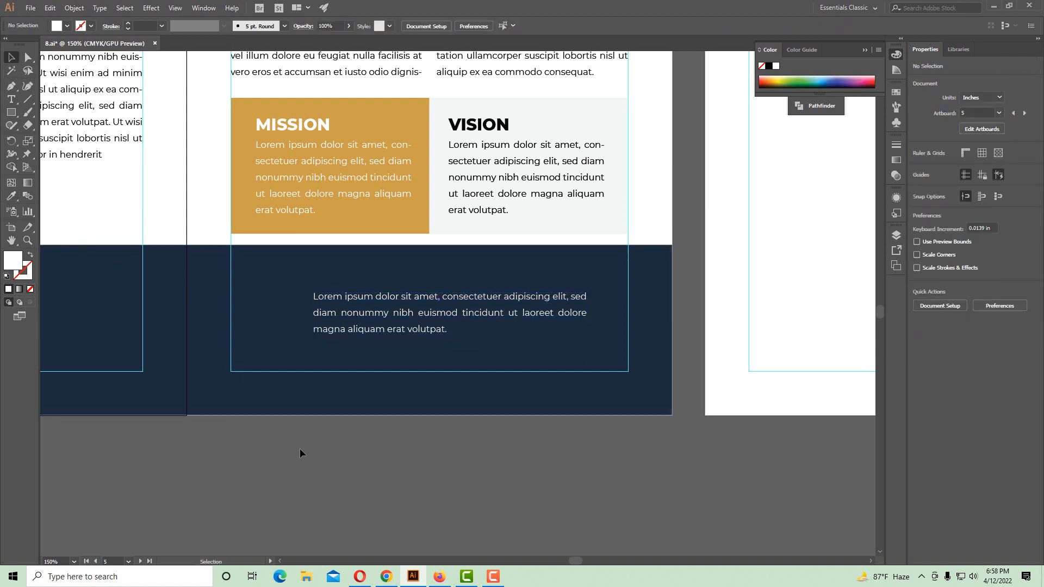
Set the navy band's paragraph to the Medium Italic font style
{"action": "left_click", "coordinate": [403, 320]}
{"action": "left_click", "coordinate": [475, 26]}
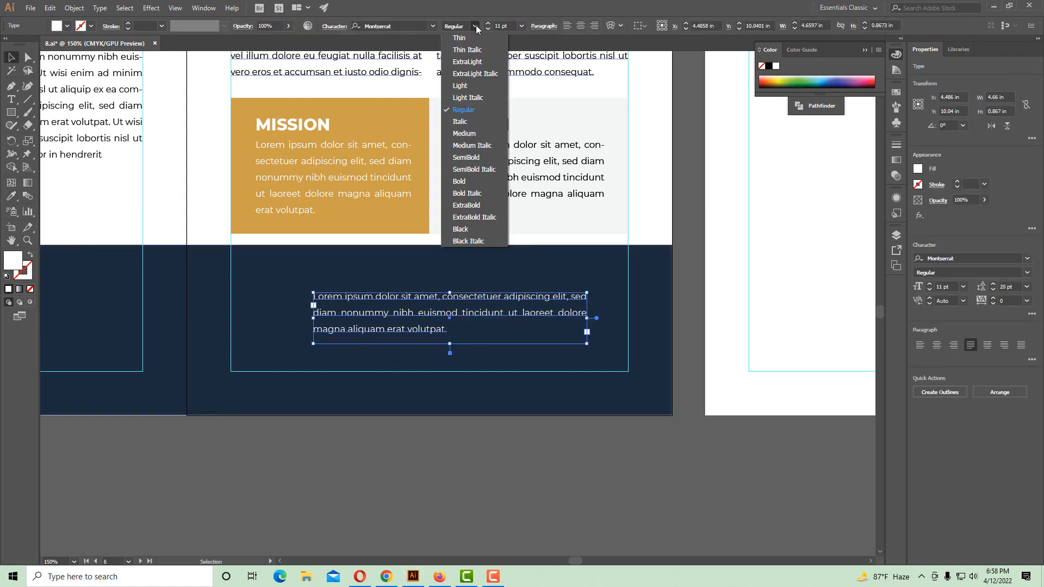
{"action": "left_click", "coordinate": [474, 150]}
{"action": "left_click", "coordinate": [507, 460]}
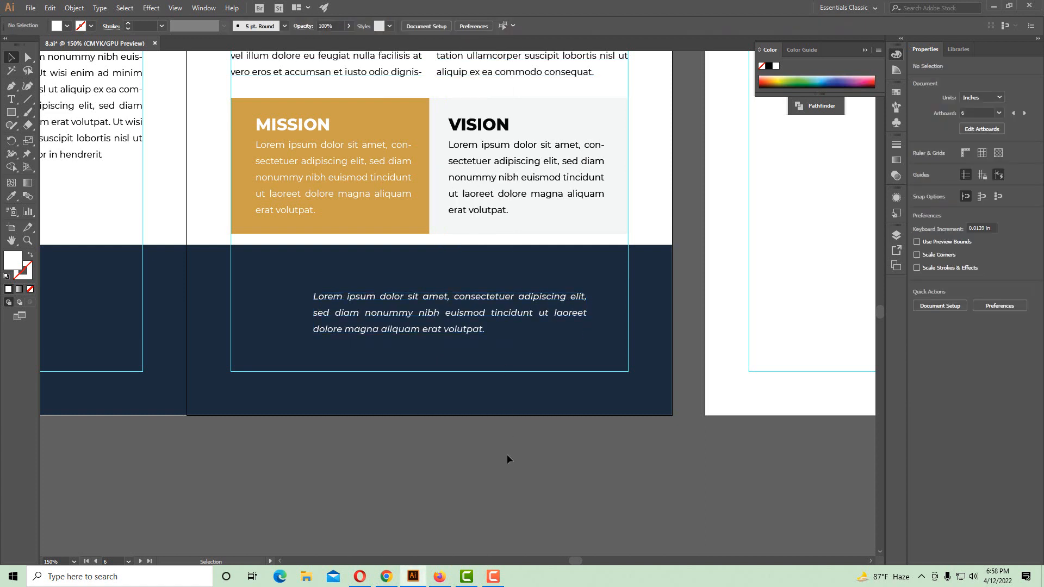
Add an opening quotation mark as separate text in the empty area below the navy band
{"action": "left_click", "coordinate": [411, 305]}
{"action": "left_click", "coordinate": [12, 101]}
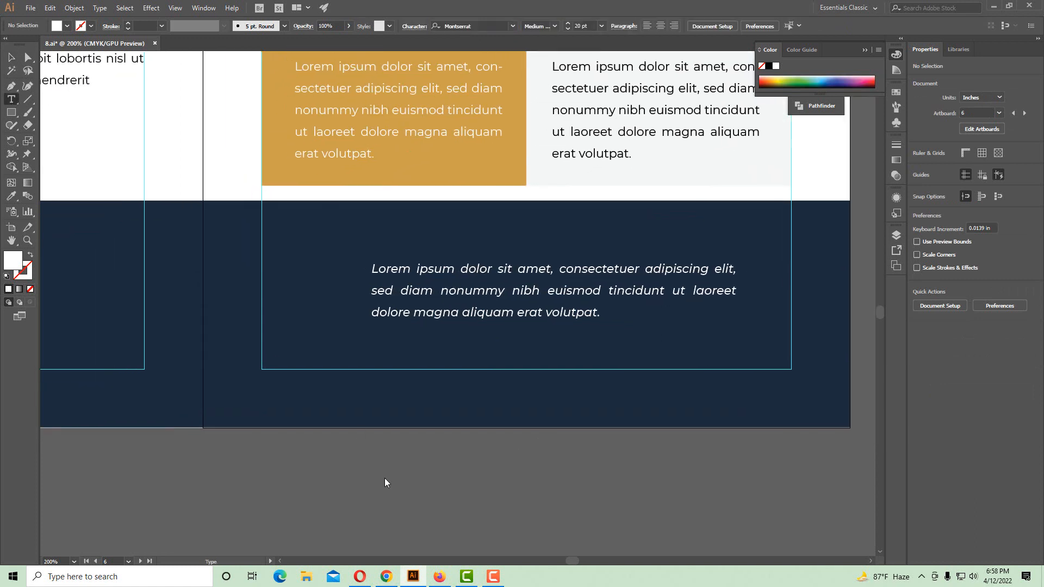
{"action": "left_click", "coordinate": [386, 481]}
{"action": "type", "text": "\""}
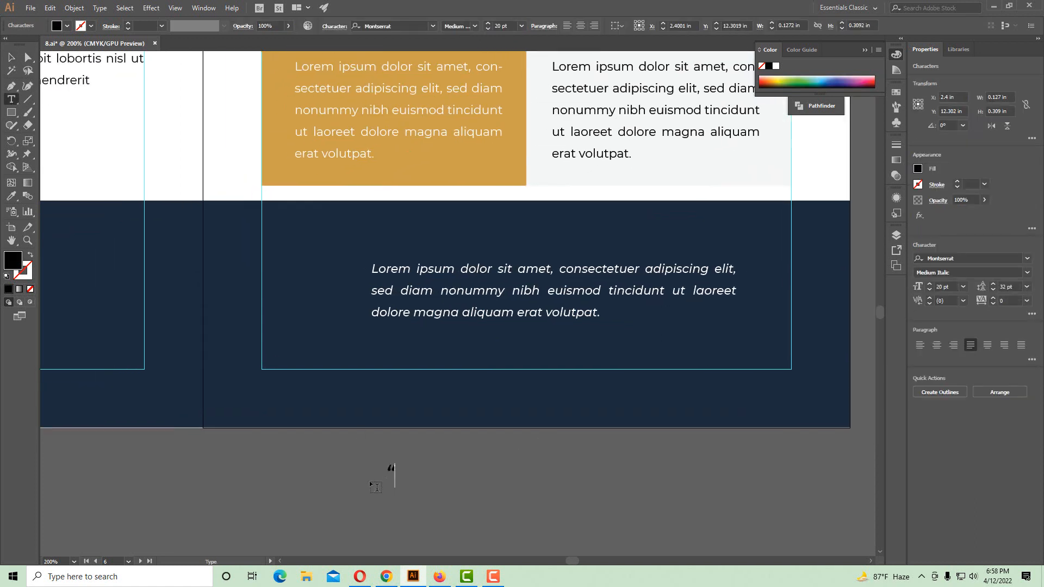
Enlarge the quotation mark to about 78.8 pt and place it beside the start of the navy band's paragraph
{"action": "left_click", "coordinate": [11, 58]}
{"action": "left_click_drag", "start_coordinate": [395, 463], "coordinate": [481, 428]}
{"action": "left_click_drag", "start_coordinate": [482, 428], "coordinate": [487, 424]}
{"action": "key", "text": "ctrl+z"}
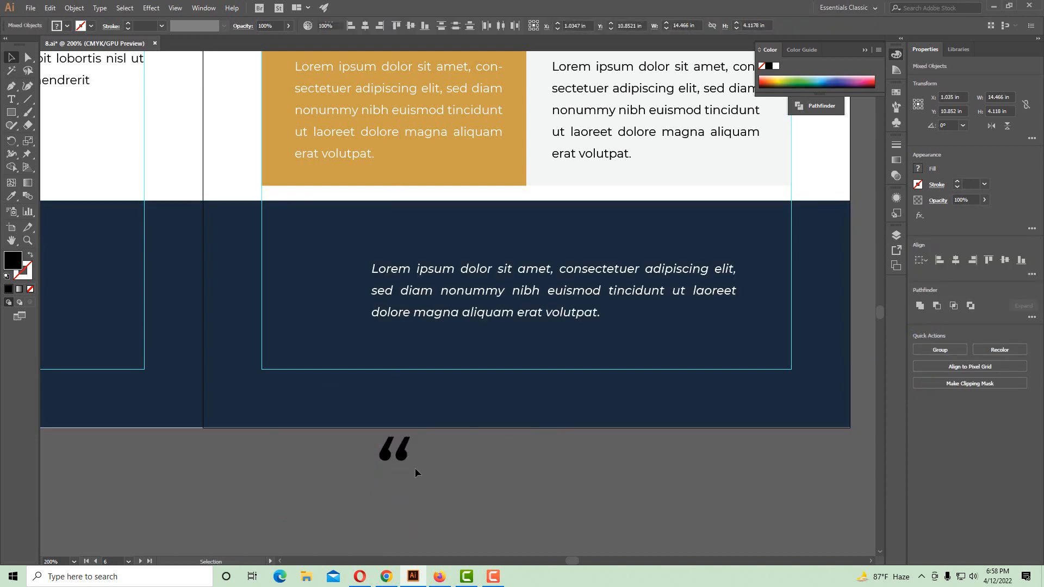
{"action": "left_click_drag", "start_coordinate": [403, 457], "coordinate": [363, 256]}
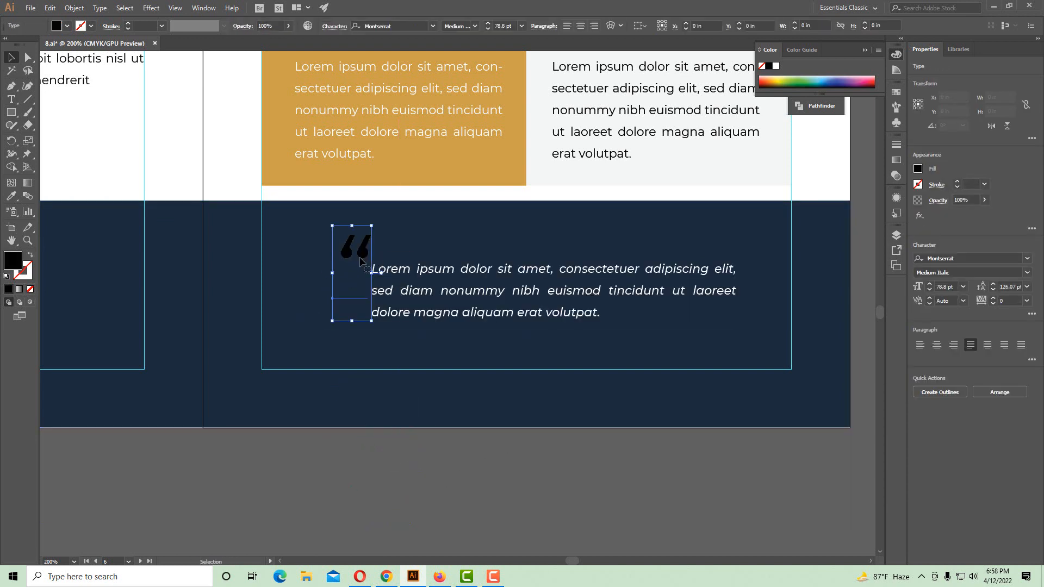
Set the quotation mark to Bold and colour it gold by sampling the Mission box
{"action": "left_click", "coordinate": [475, 25]}
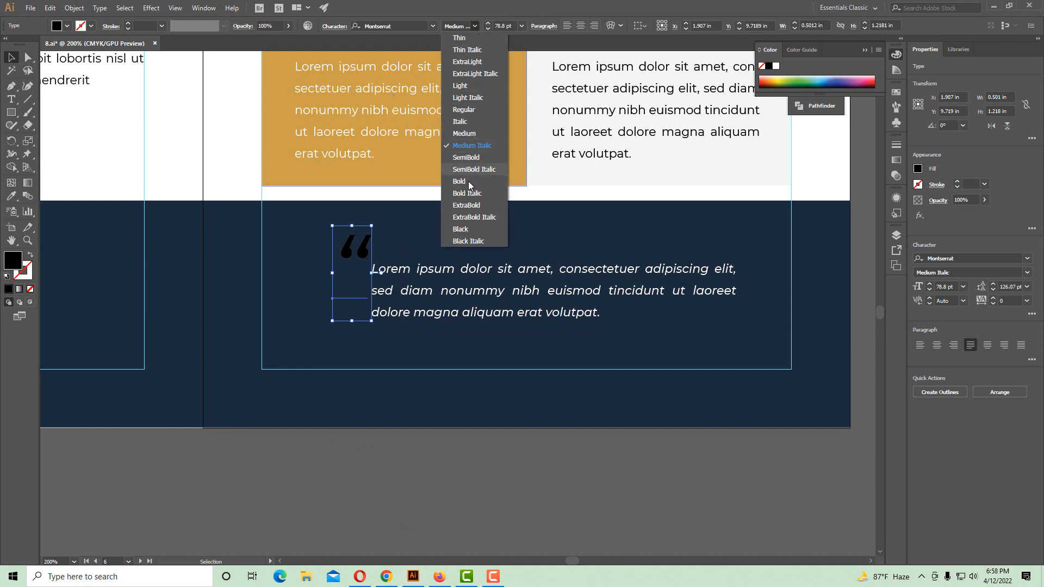
{"action": "left_click", "coordinate": [470, 182]}
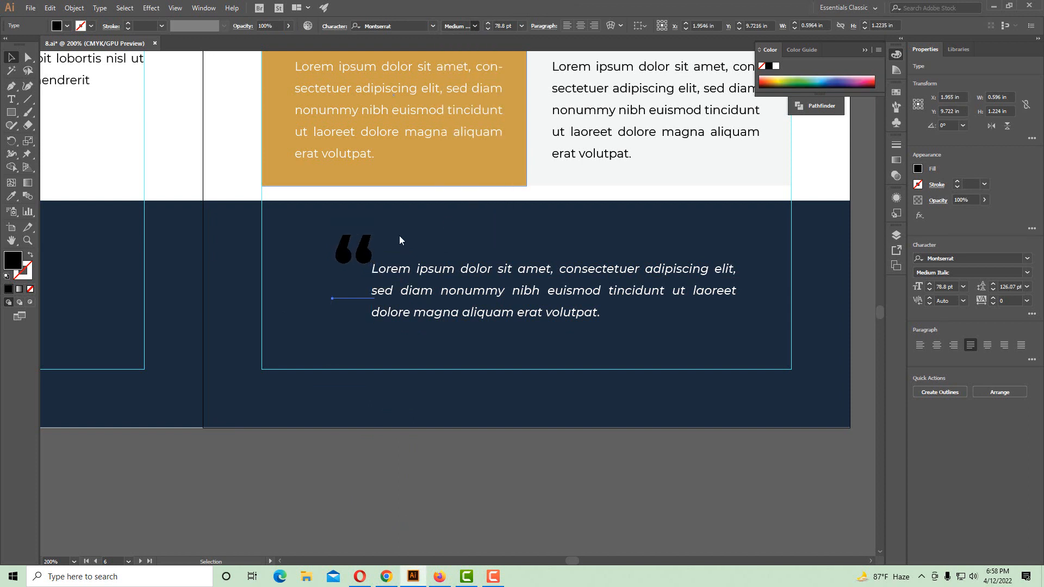
{"action": "key", "text": "i"}
{"action": "left_click", "coordinate": [266, 184]}
{"action": "key", "text": "v"}
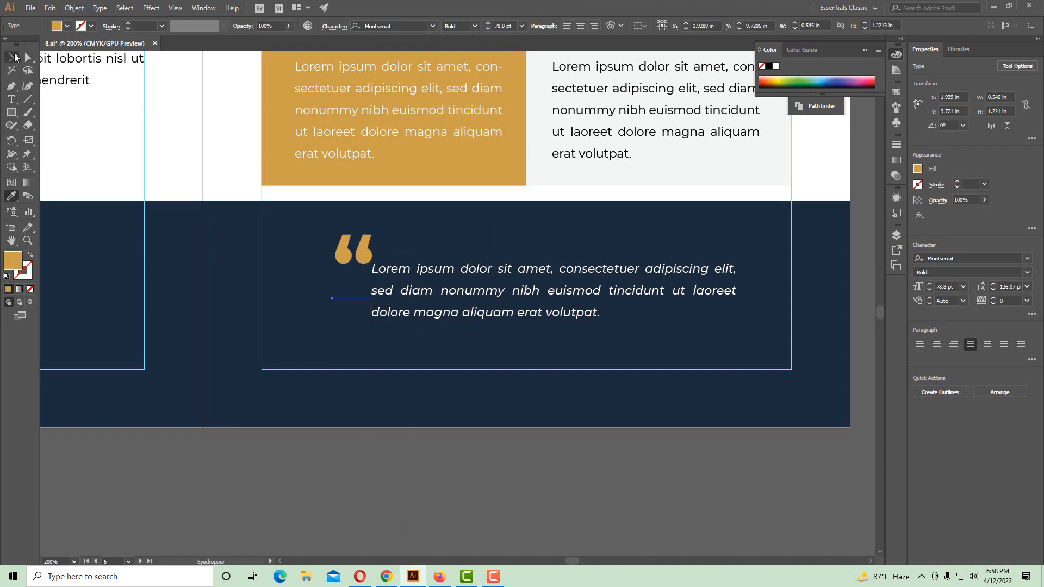
Convert the quotation mark to outlines and scale it down to about 0.29 by 0.23 in
{"action": "left_click", "coordinate": [146, 209]}
{"action": "key", "text": "ctrl+shift+o"}
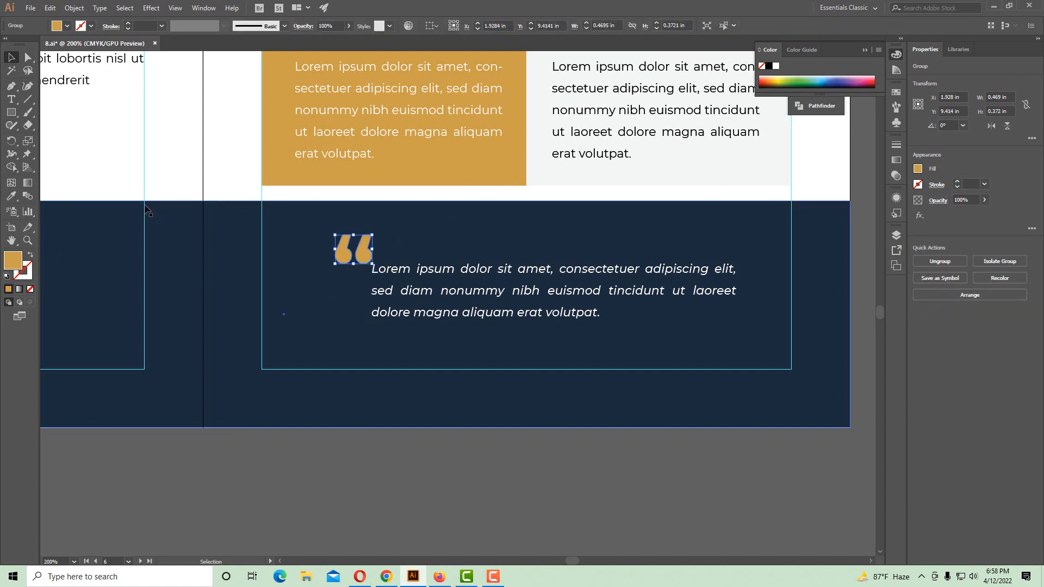
{"action": "key", "text": "ctrl+plus"}
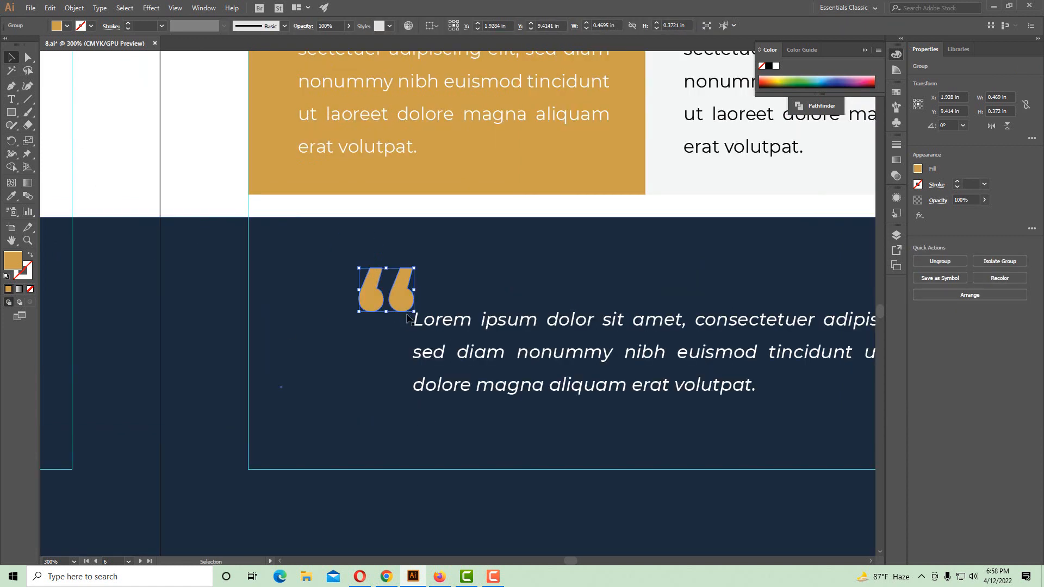
{"action": "left_click_drag", "start_coordinate": [411, 315], "coordinate": [407, 289]}
{"action": "key", "text": "ctrl+minus"}
{"action": "key", "text": "ctrl+minus"}
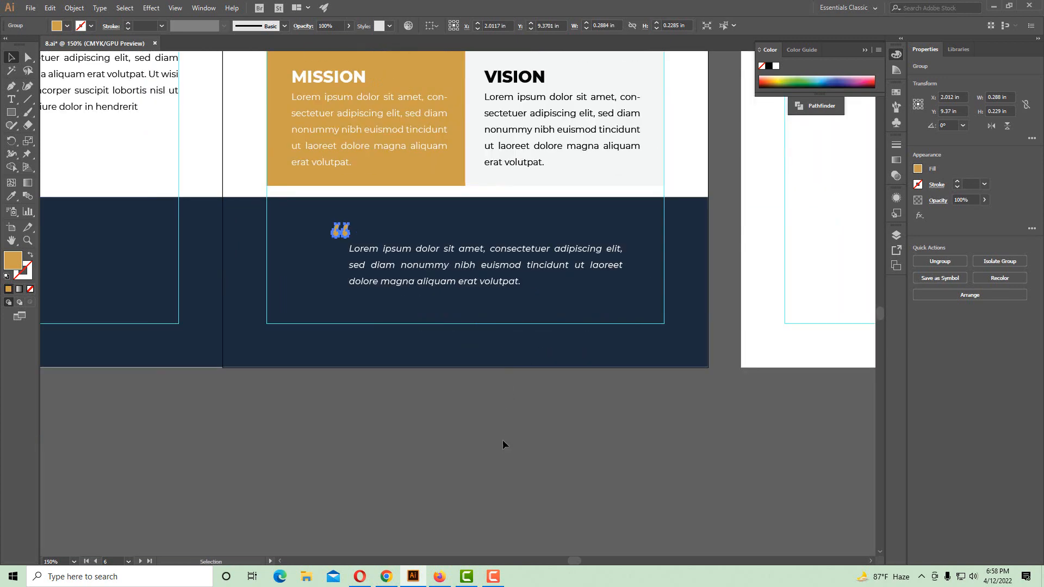
Hide the guides to check the lower part of the page, and show them again
{"action": "left_click", "coordinate": [502, 439]}
{"action": "key", "text": "ctrl+minus"}
{"action": "left_click_drag", "start_coordinate": [499, 272], "coordinate": [515, 341]}
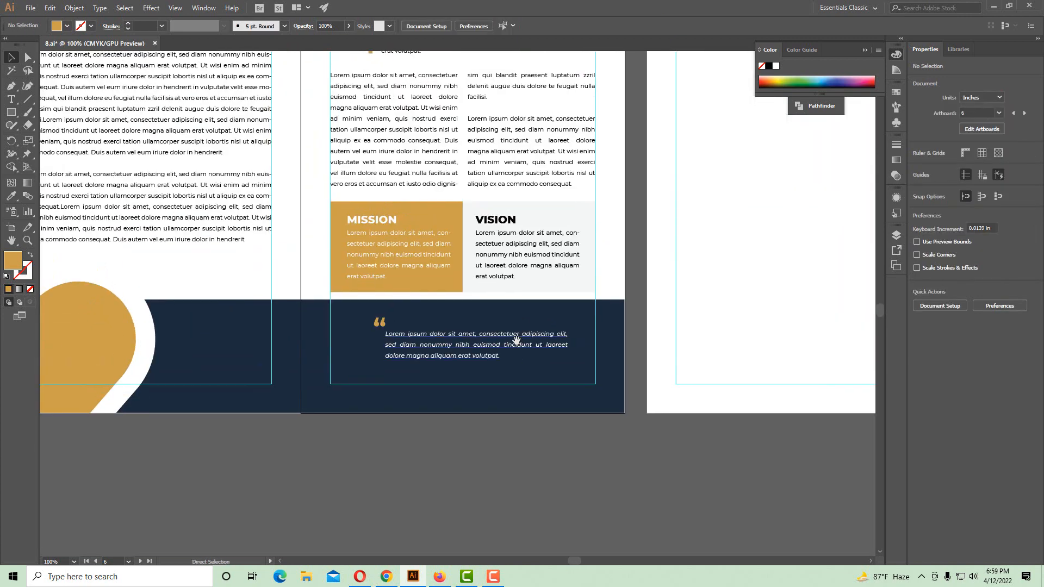
{"action": "key", "text": "ctrl+semicolon"}
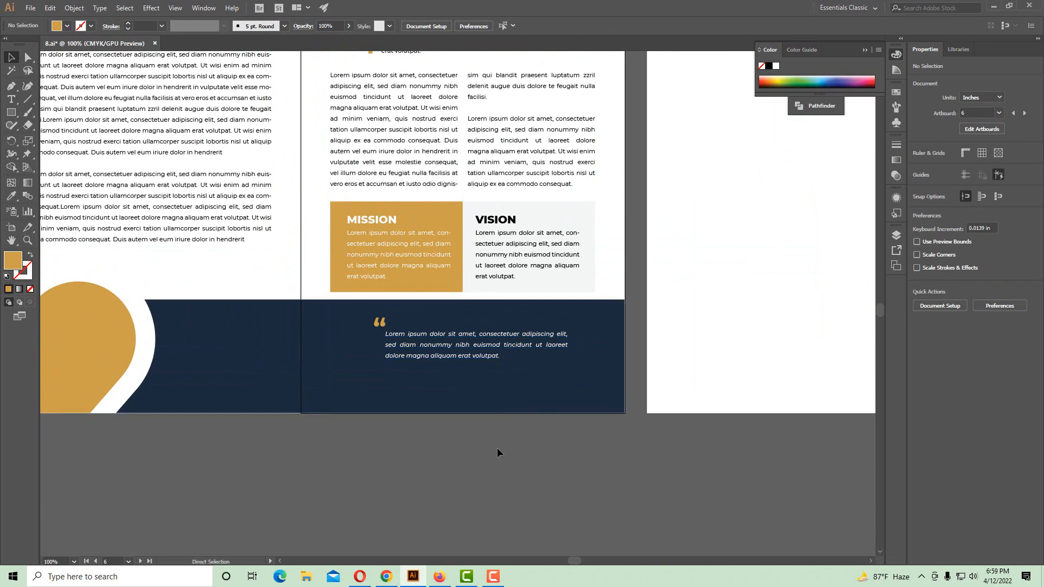
{"action": "key", "text": "ctrl+semicolon"}
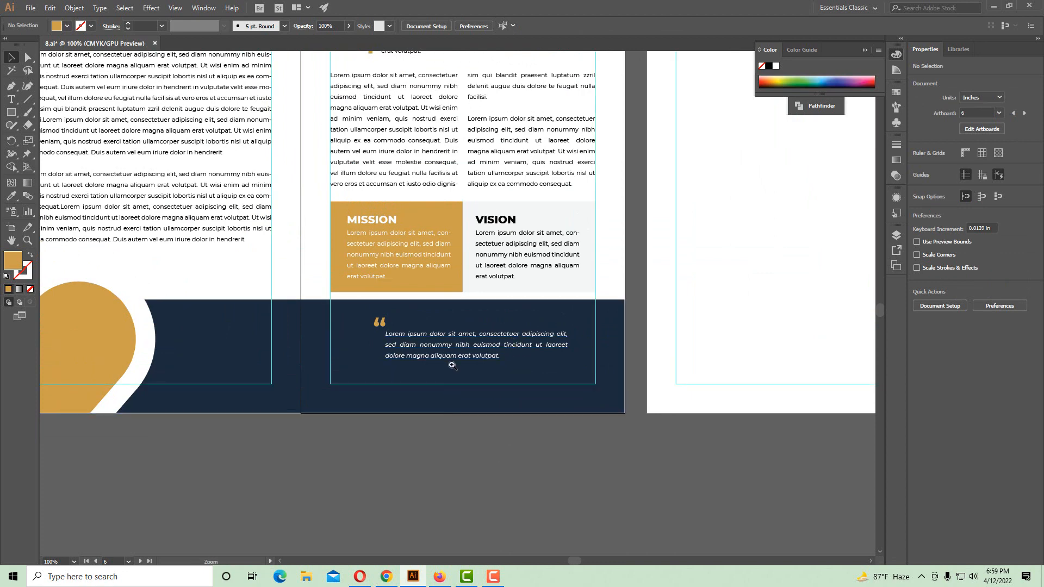
Draw a thin gold rectangle about 1.54 by 0.03 in below the quote paragraph as a divider line
{"action": "key", "text": "ctrl+plus"}
{"action": "left_click", "coordinate": [492, 319]}
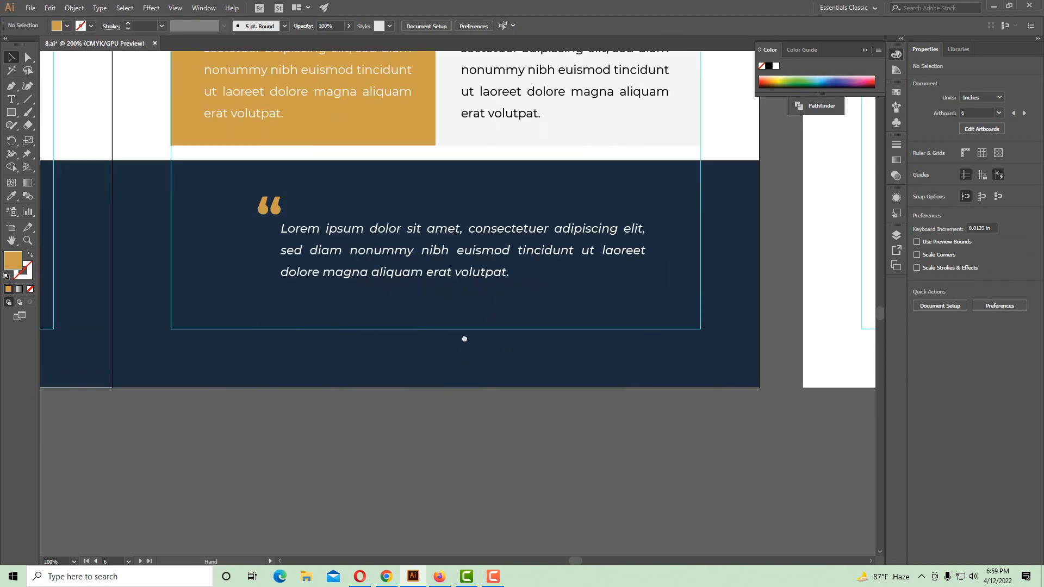
{"action": "left_click", "coordinate": [11, 116]}
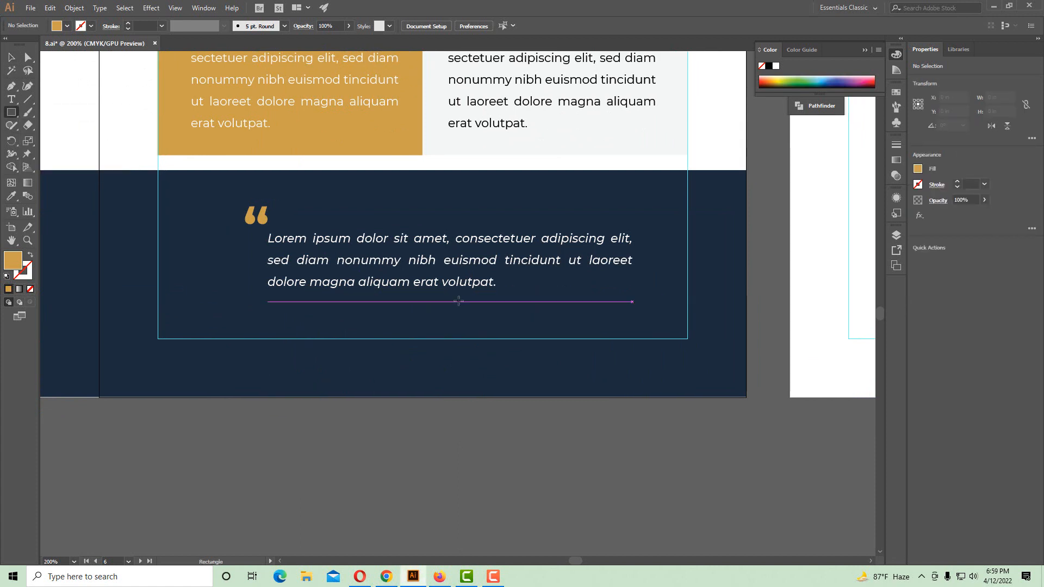
{"action": "left_click_drag", "start_coordinate": [438, 310], "coordinate": [560, 310]}
{"action": "left_click", "coordinate": [11, 59]}
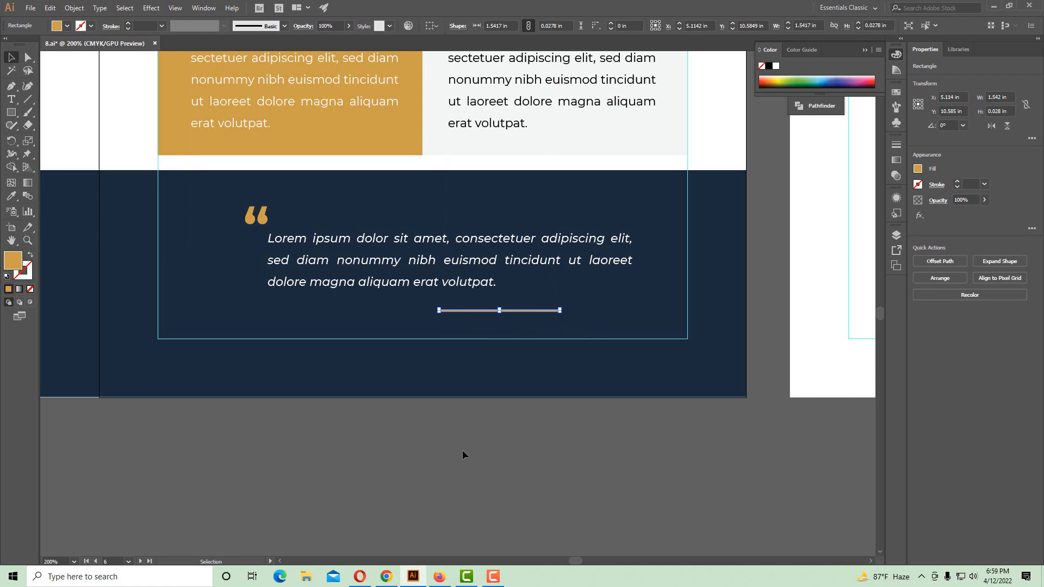
{"action": "left_click", "coordinate": [463, 451]}
{"action": "left_click", "coordinate": [516, 320], "text": "ctrl"}
{"action": "left_click_drag", "start_coordinate": [509, 325], "coordinate": [515, 335]}
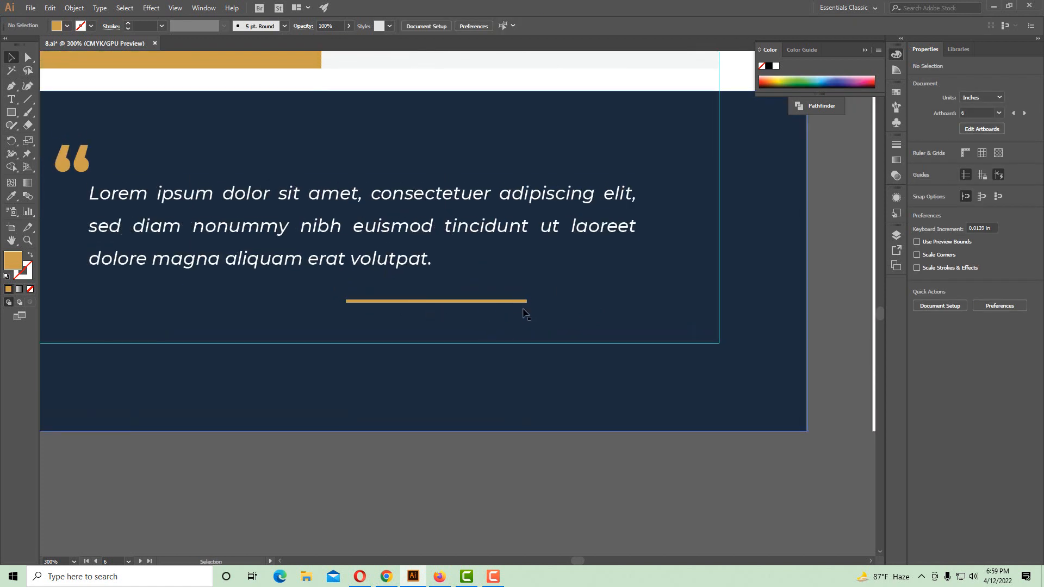
Add a Lorem ipsum text line below the artboard and match it to the quote paragraph's white Medium Italic 11 pt style
{"action": "left_click", "coordinate": [8, 102]}
{"action": "left_click", "coordinate": [486, 492]}
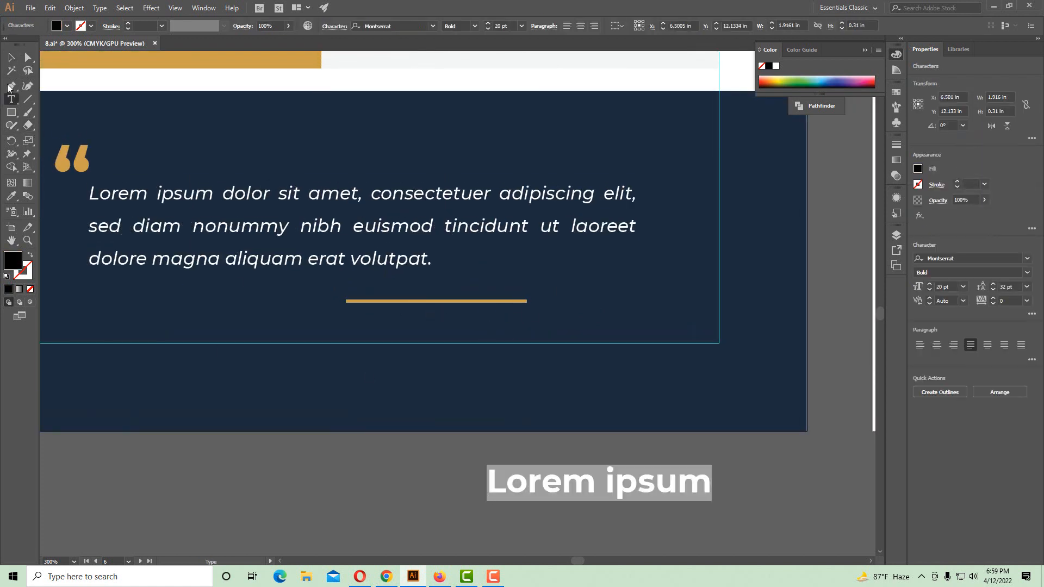
{"action": "left_click", "coordinate": [11, 59]}
{"action": "left_click", "coordinate": [12, 196]}
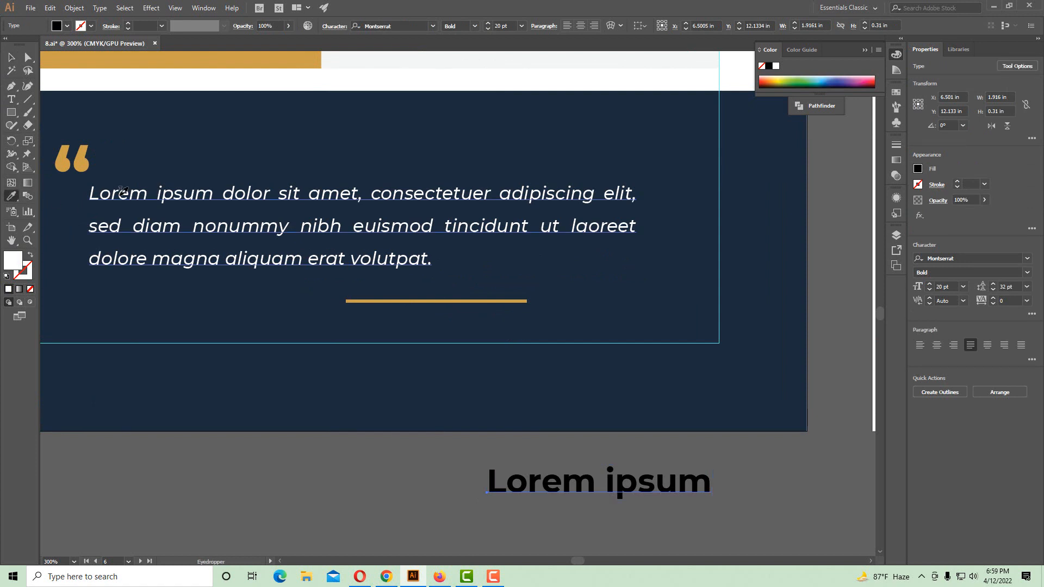
{"action": "left_click", "coordinate": [115, 196]}
{"action": "left_click", "coordinate": [11, 58]}
{"action": "left_click", "coordinate": [431, 476]}
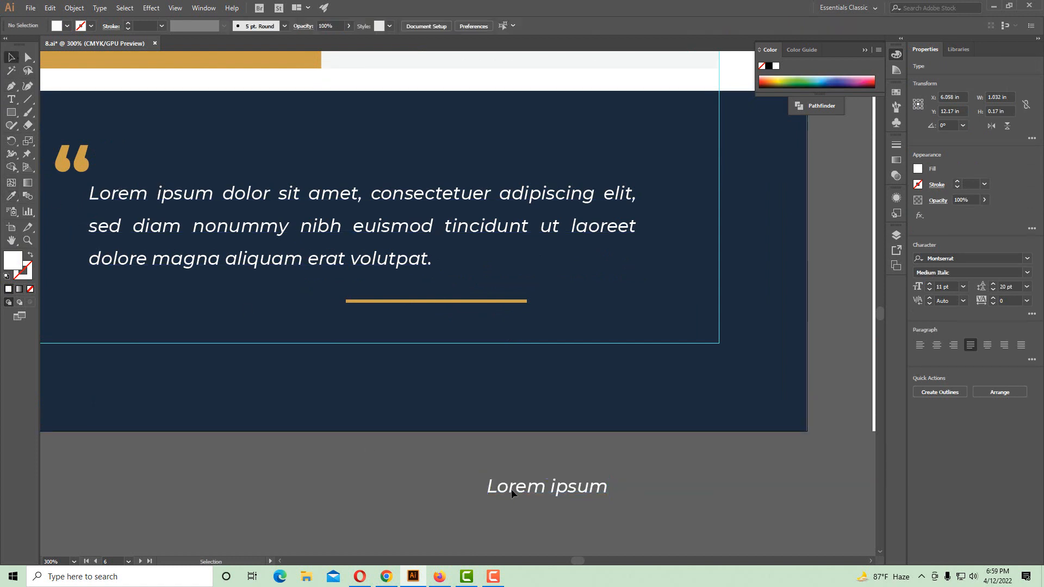
Move the Lorem ipsum name line under the quote, flush with the paragraph's right edge, with the gold divider just before it
{"action": "left_click_drag", "start_coordinate": [512, 493], "coordinate": [536, 303]}
{"action": "left_click", "coordinate": [519, 300], "text": "shift"}
{"action": "left_click", "coordinate": [538, 459]}
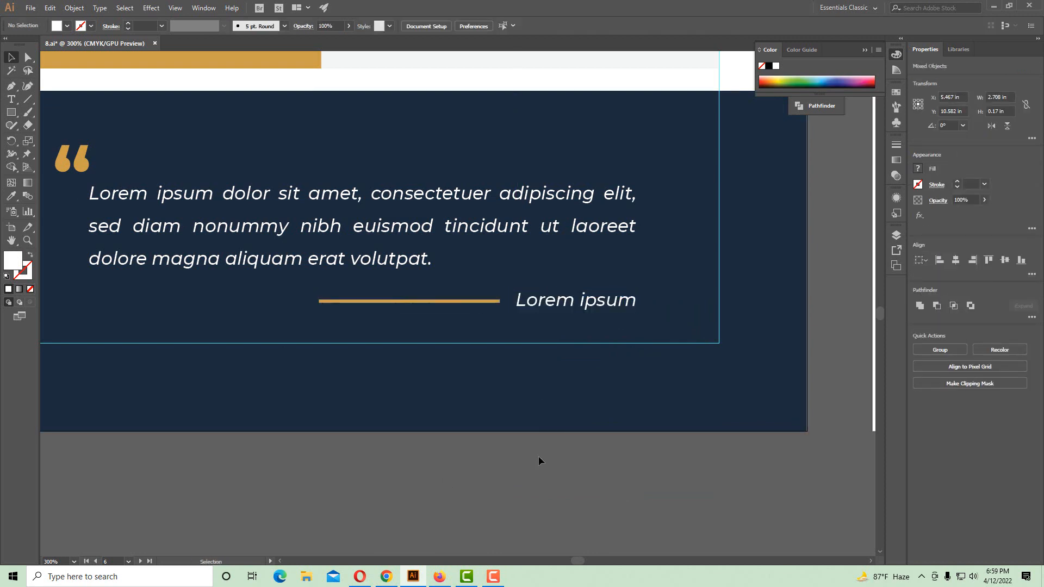
Scale the gold divider line down to about 0.70 by 0.014 in, ending just before the Lorem ipsum name line
{"action": "left_click", "coordinate": [395, 265], "text": "ctrl+alt"}
{"action": "left_click", "coordinate": [395, 264], "text": "ctrl+alt"}
{"action": "left_click_drag", "start_coordinate": [408, 275], "coordinate": [412, 278]}
{"action": "left_click_drag", "start_coordinate": [529, 395], "coordinate": [646, 417]}
{"action": "left_click", "coordinate": [521, 354]}
{"action": "left_click_drag", "start_coordinate": [443, 356], "coordinate": [613, 398]}
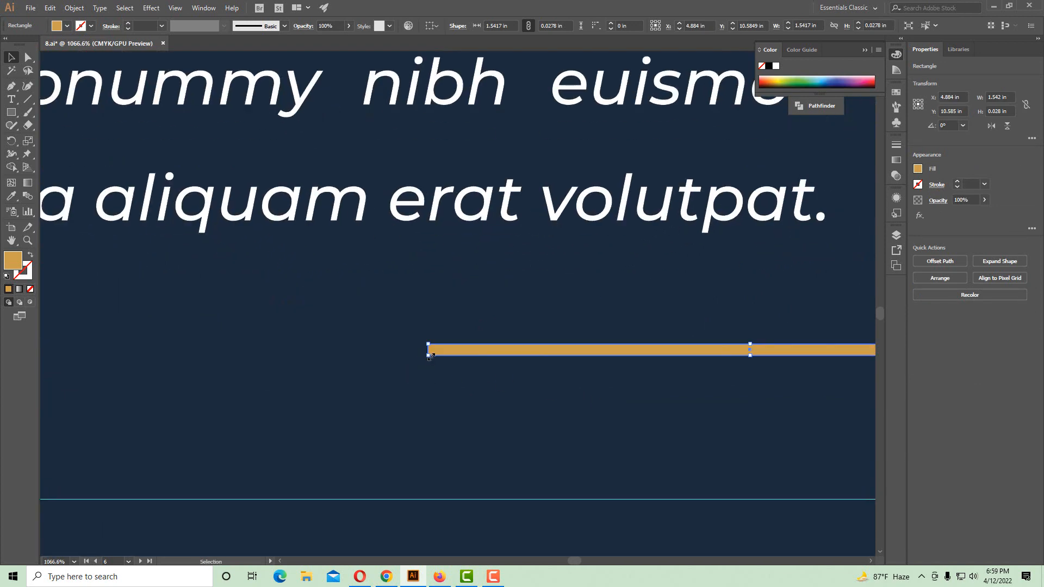
{"action": "left_click_drag", "start_coordinate": [429, 356], "coordinate": [779, 349]}
{"action": "left_click", "coordinate": [707, 337], "text": "ctrl"}
{"action": "left_click", "coordinate": [707, 338], "text": "ctrl+alt"}
{"action": "left_click", "coordinate": [515, 298], "text": "ctrl+alt"}
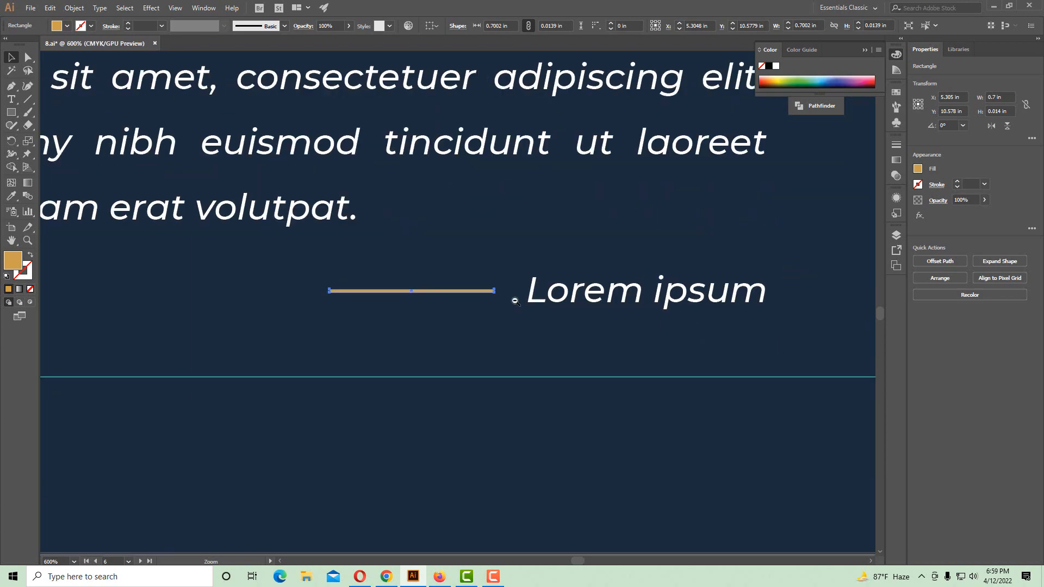
{"action": "left_click", "coordinate": [515, 298], "text": "ctrl+alt"}
{"action": "left_click", "coordinate": [514, 297], "text": "ctrl+alt"}
{"action": "left_click", "coordinate": [514, 298], "text": "ctrl+alt"}
{"action": "key", "text": "ctrl+shift+a"}
Review the About Company and Who We Are spread against the other brochure pages
{"action": "left_click", "coordinate": [324, 245], "text": "ctrl+alt"}
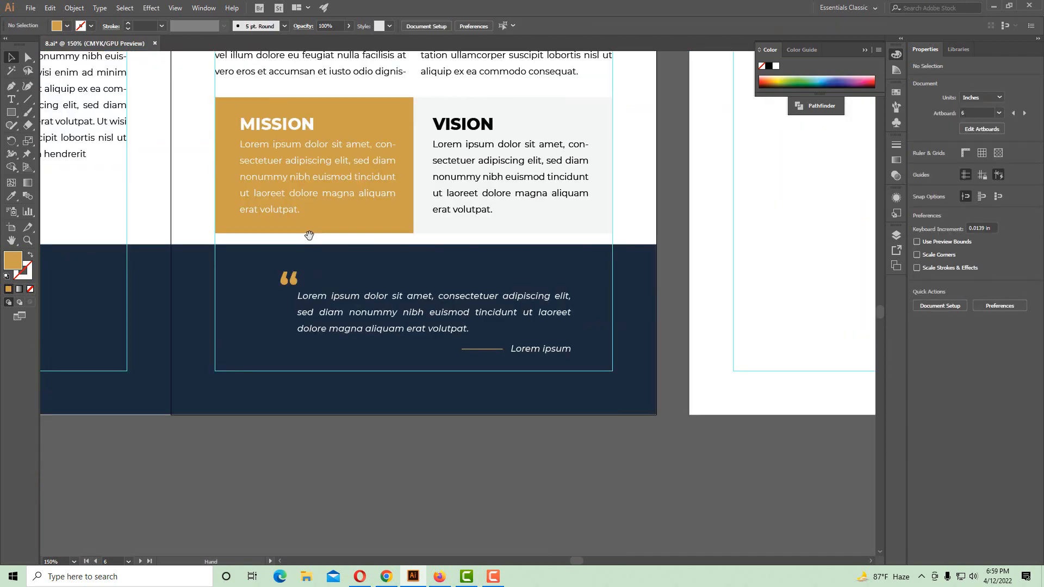
{"action": "left_click_drag", "start_coordinate": [308, 233], "coordinate": [587, 355]}
{"action": "left_click", "coordinate": [443, 278], "text": "ctrl+alt"}
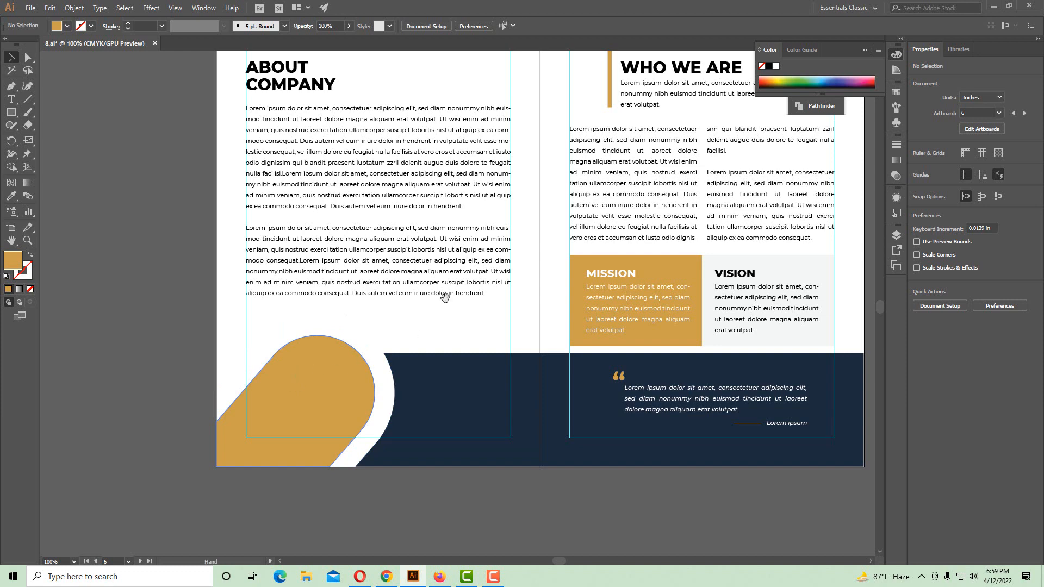
{"action": "left_click_drag", "start_coordinate": [445, 298], "coordinate": [411, 372]}
{"action": "left_click", "coordinate": [487, 236], "text": "ctrl+alt"}
{"action": "mouse_move", "coordinate": [602, 230]}
{"action": "left_mouse_down"}
{"action": "mouse_move", "coordinate": [386, 362]}
{"action": "mouse_move", "coordinate": [426, 354]}
{"action": "mouse_move", "coordinate": [597, 216]}
{"action": "left_mouse_up"}
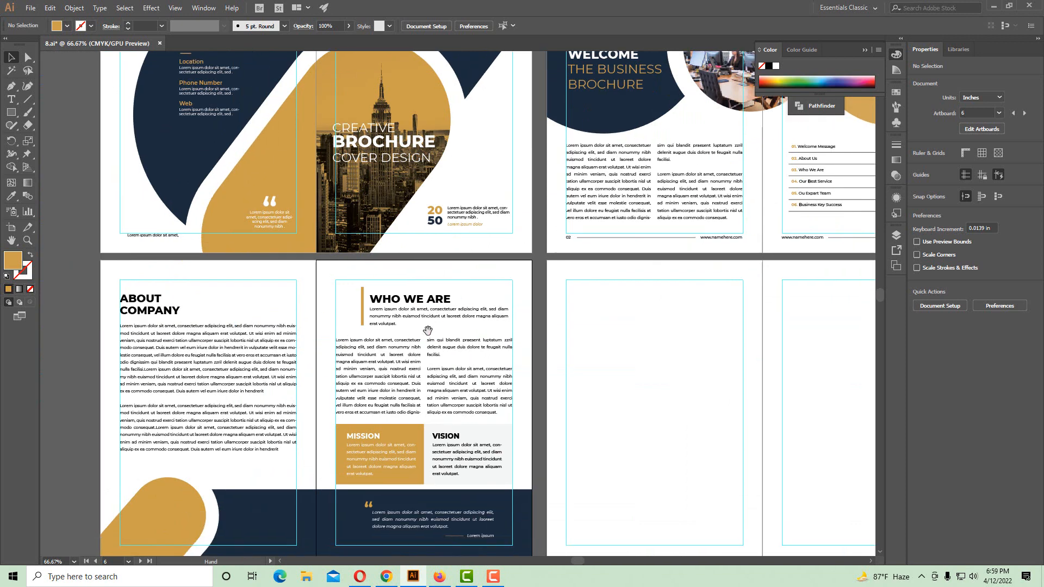
{"action": "left_click_drag", "start_coordinate": [410, 341], "coordinate": [576, 265]}
{"action": "left_click", "coordinate": [428, 383], "text": "ctrl"}
{"action": "left_click_drag", "start_coordinate": [426, 382], "coordinate": [467, 302]}
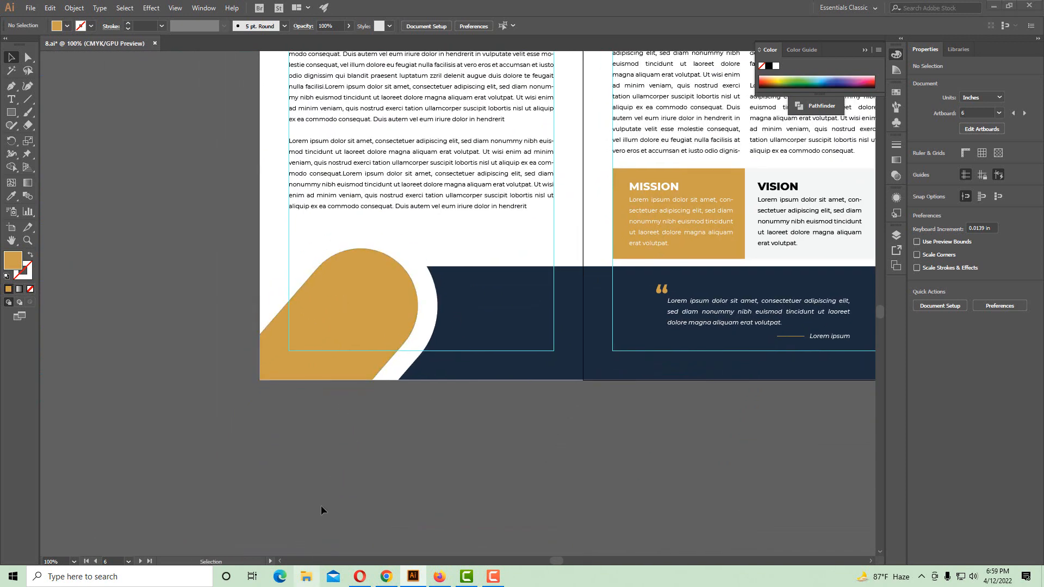
Switch to File Explorer and open Microstock Marketplace (F:) > Freepik > Matarils > Freepik Image > Buisness
{"action": "key", "text": "super+e"}
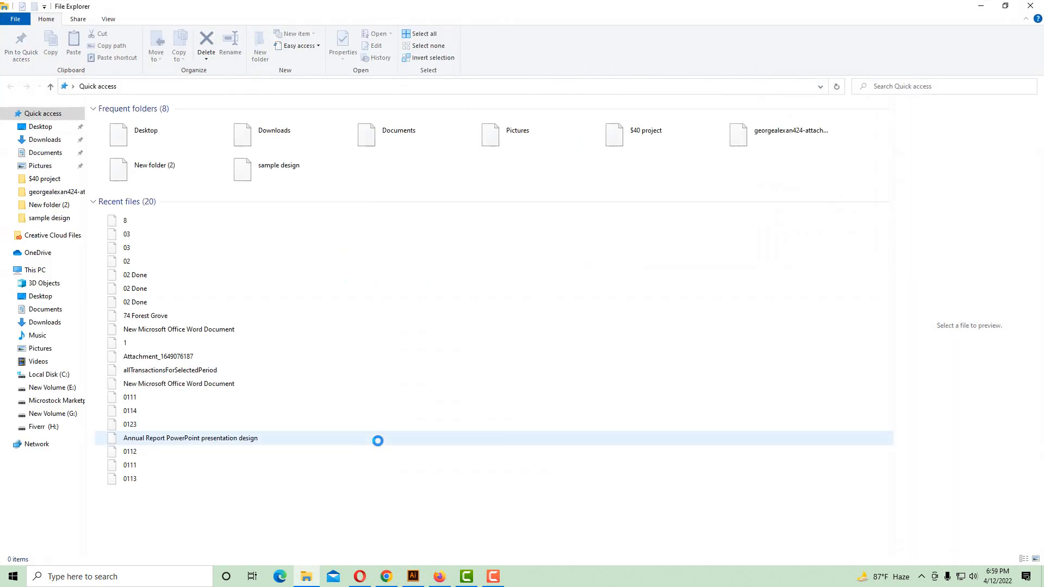
{"action": "left_click", "coordinate": [49, 400]}
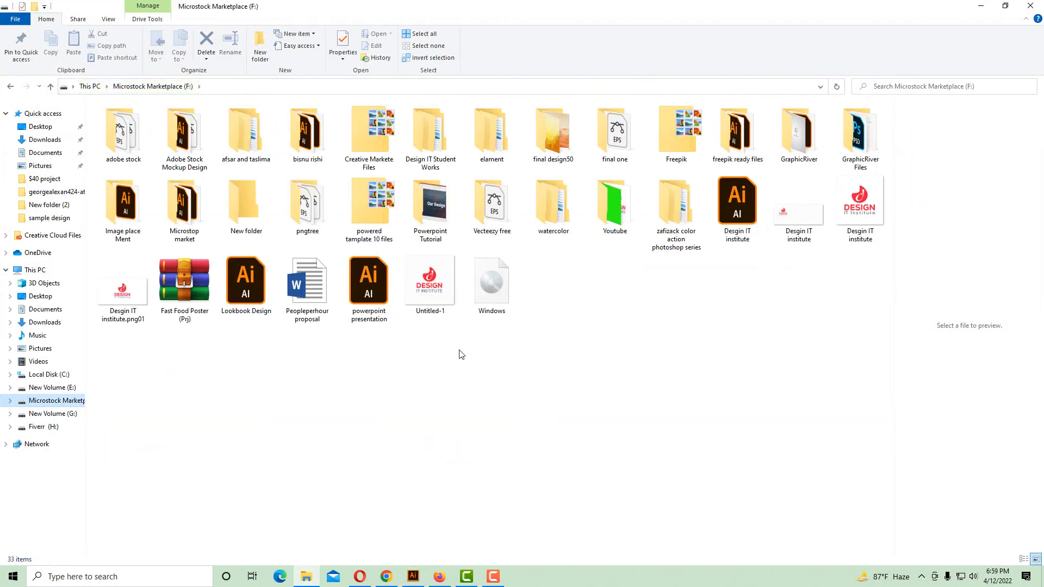
{"action": "double_click", "coordinate": [663, 158]}
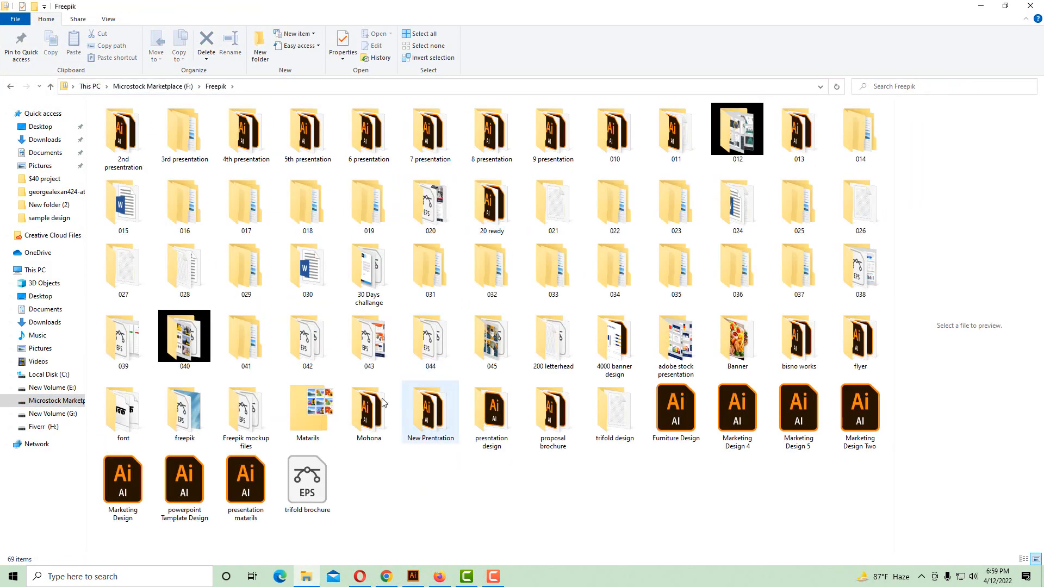
{"action": "double_click", "coordinate": [307, 412]}
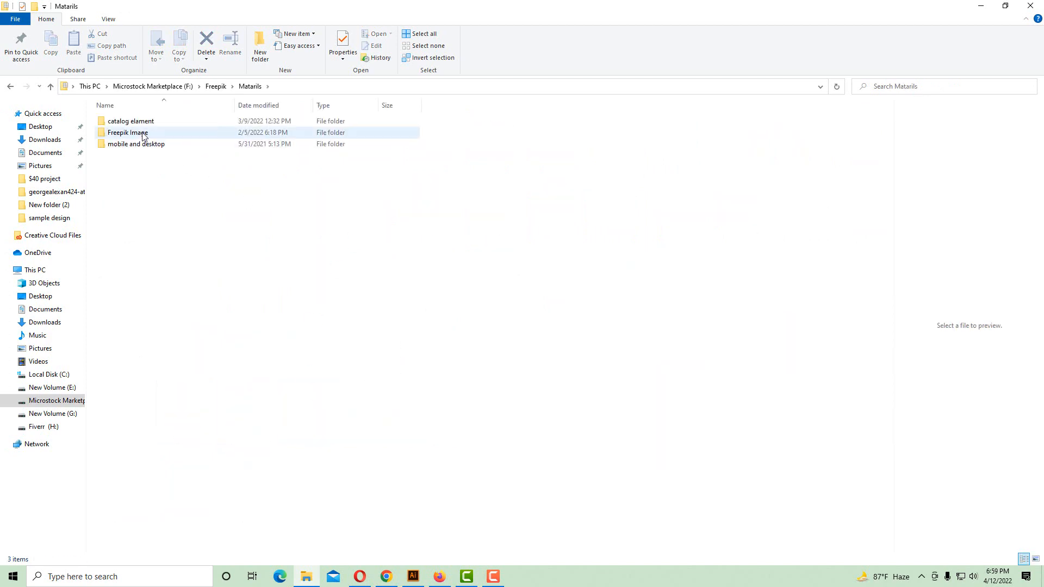
{"action": "double_click", "coordinate": [143, 134]}
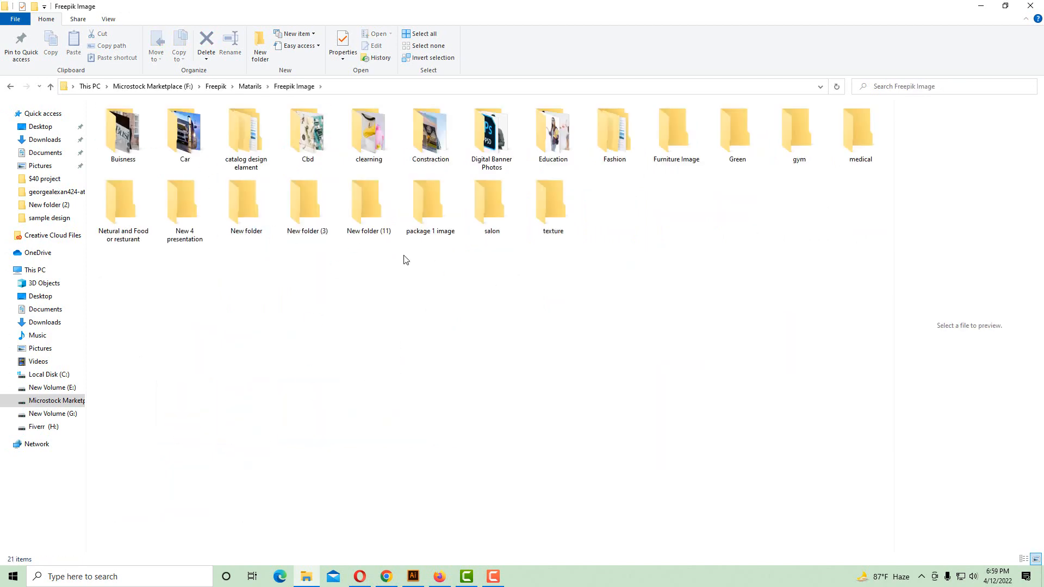
{"action": "double_click", "coordinate": [124, 136]}
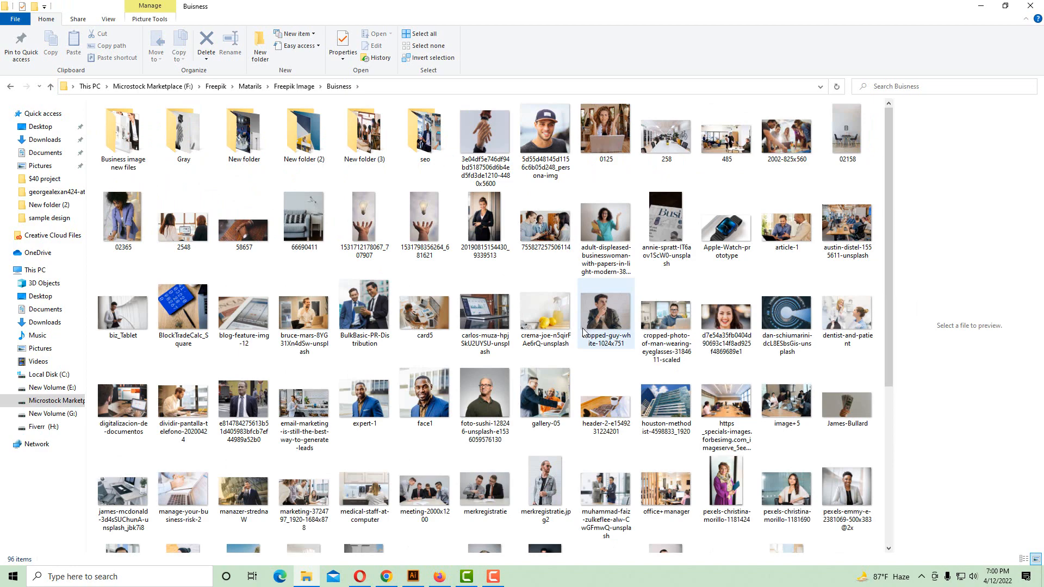
Place the office photo qtfgtx0pfs42dgxqahjn from the Buisness folder into the Illustrator brochure document
{"action": "scroll", "coordinate": [582, 331], "scroll_direction": "down", "scroll_amount": 4}
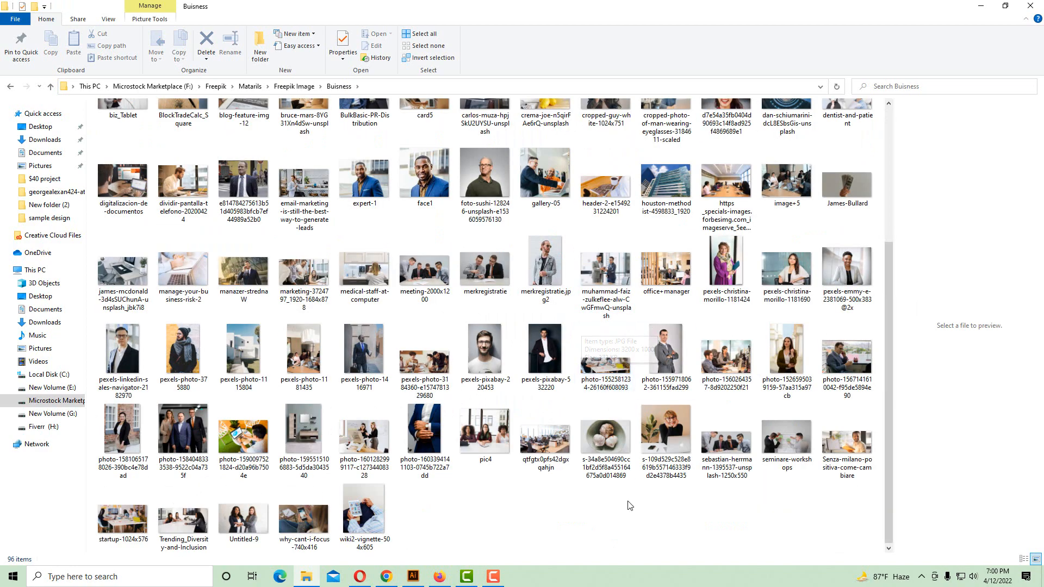
{"action": "left_click", "coordinate": [555, 447]}
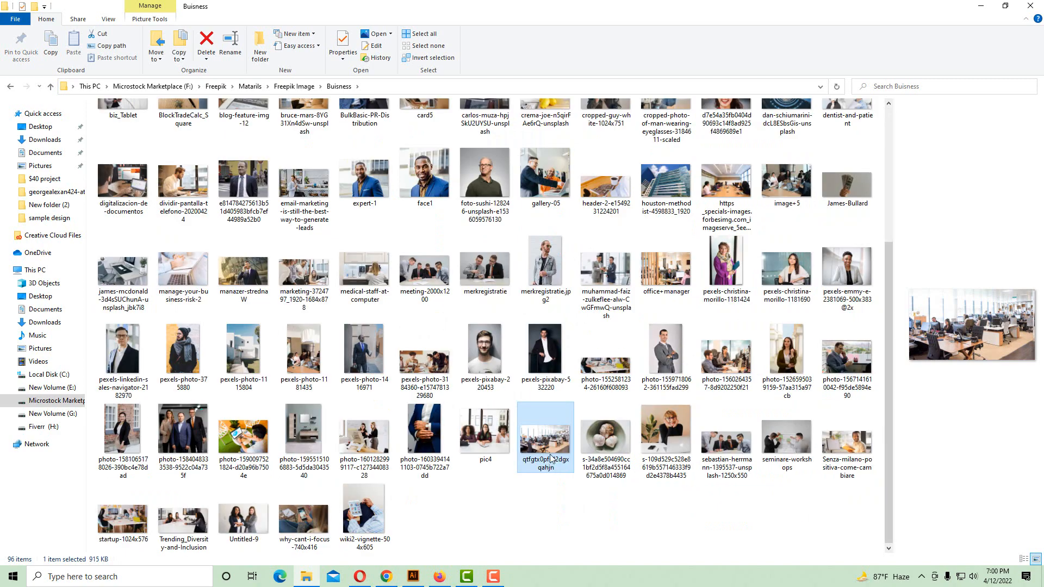
{"action": "left_click_drag", "start_coordinate": [550, 459], "coordinate": [449, 477]}
{"action": "key", "text": "ctrl+minus"}
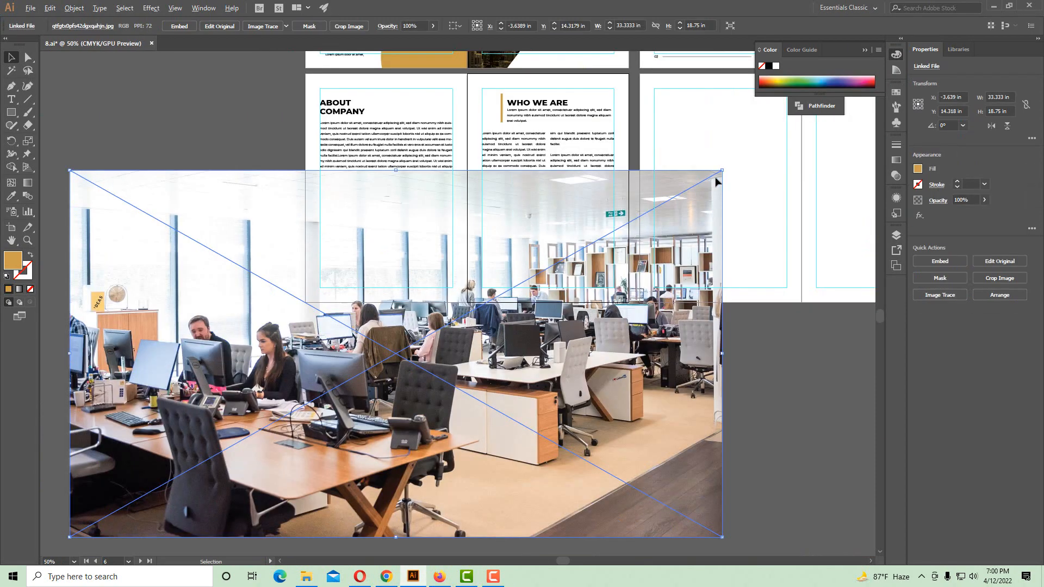
Scale the office photo down to about 16.2 by 9.1 in and position it in the empty area below the pages
{"action": "left_click_drag", "start_coordinate": [722, 171], "coordinate": [666, 265]}
{"action": "left_click", "coordinate": [600, 399]}
{"action": "key", "text": "ctrl+plus"}
{"action": "key", "text": "ctrl+plus"}
{"action": "left_click_drag", "start_coordinate": [500, 245], "coordinate": [484, 384]}
Inspect the office photo up close for logos and branding on the monitors, phones and desk cabinets
{"action": "left_click_drag", "start_coordinate": [504, 321], "coordinate": [630, 405]}
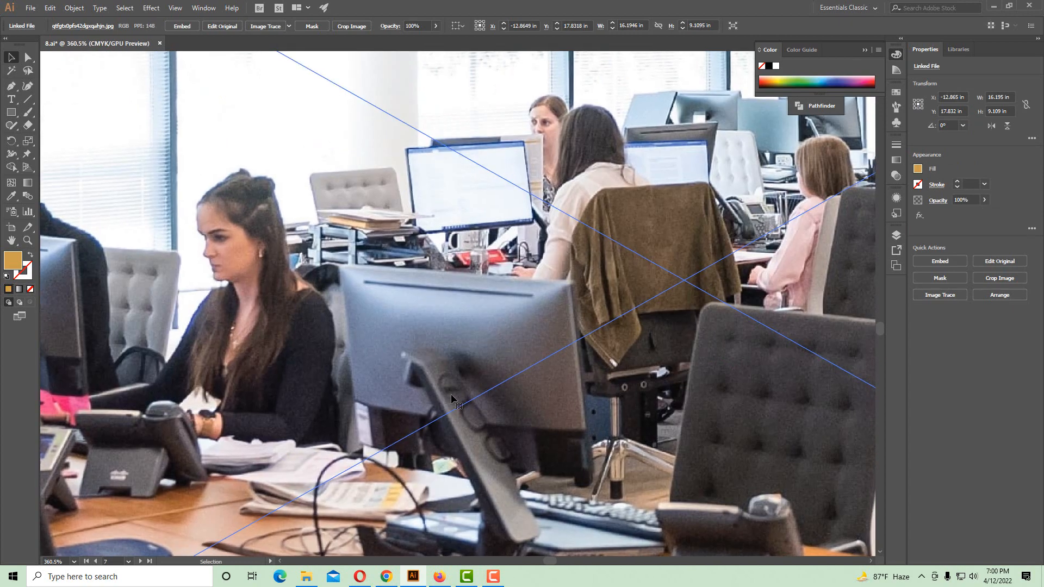
{"action": "key", "text": "space"}
{"action": "left_click_drag", "start_coordinate": [88, 325], "coordinate": [398, 339]}
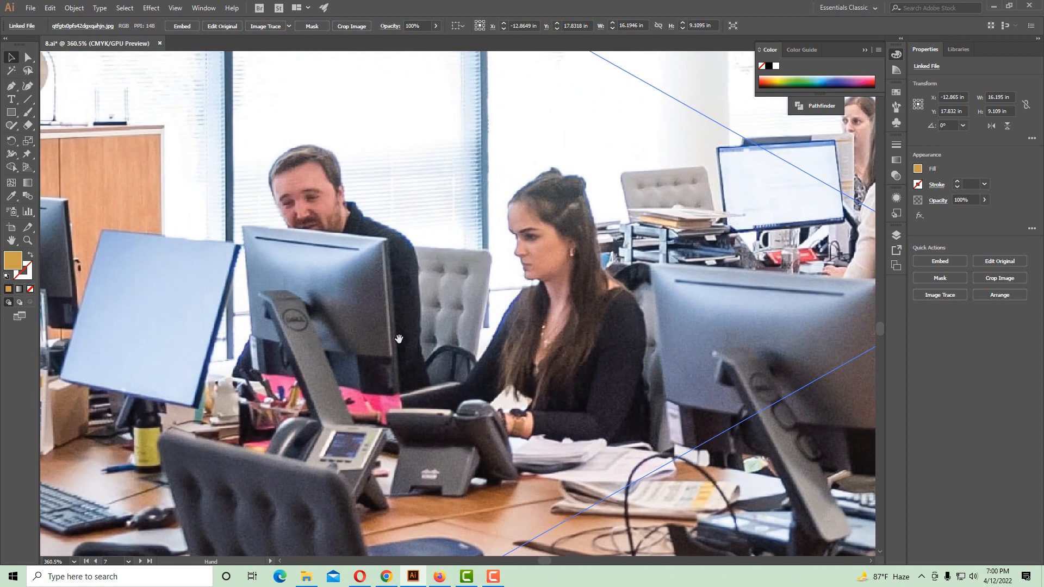
{"action": "scroll", "coordinate": [429, 419], "scroll_direction": "down", "scroll_amount": 2}
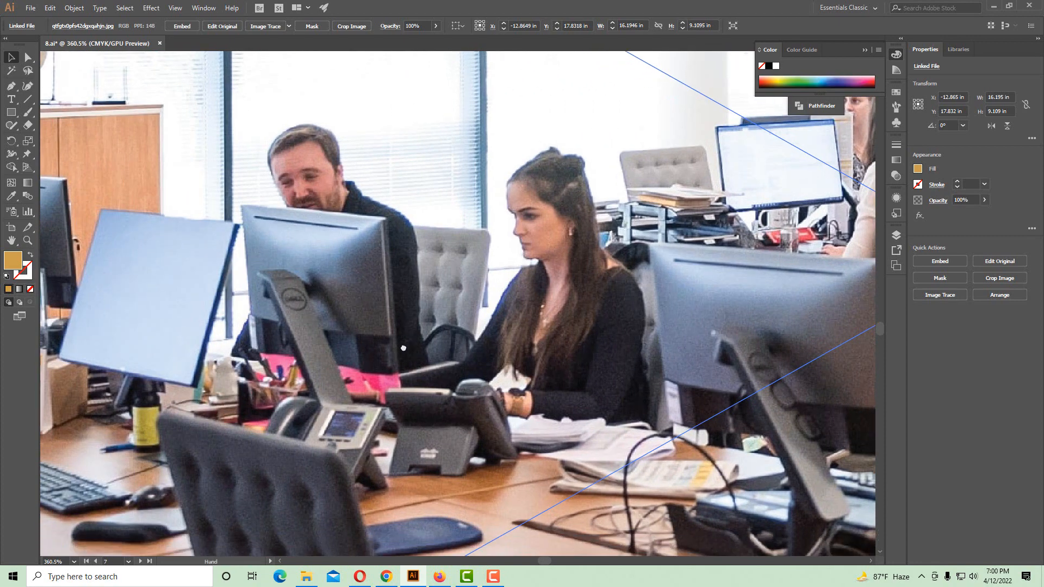
{"action": "scroll", "coordinate": [433, 410], "scroll_direction": "down", "scroll_amount": 2}
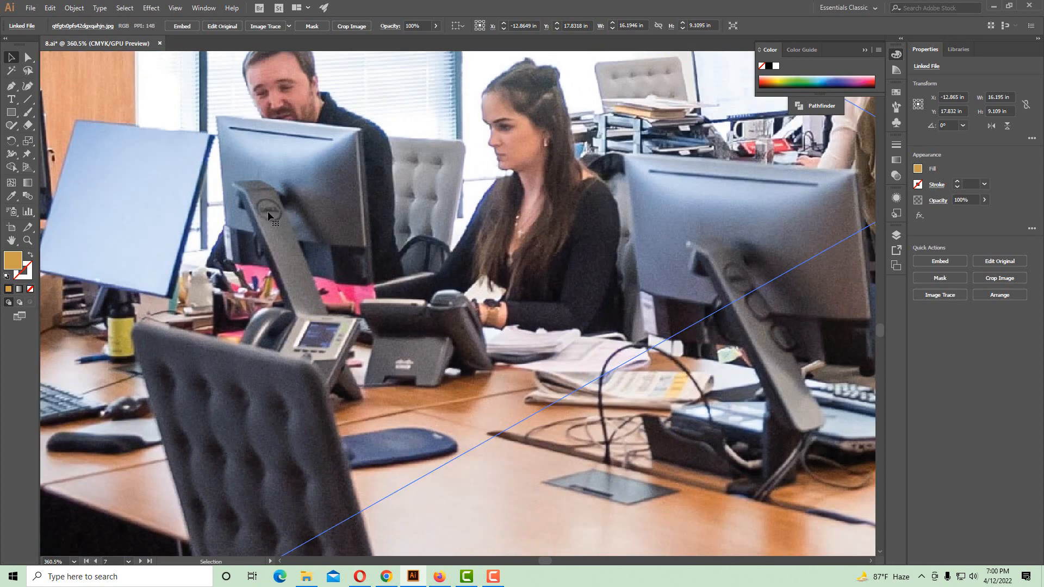
{"action": "left_click", "coordinate": [539, 373], "text": "ctrl+alt"}
{"action": "left_click", "coordinate": [540, 372], "text": "ctrl+alt"}
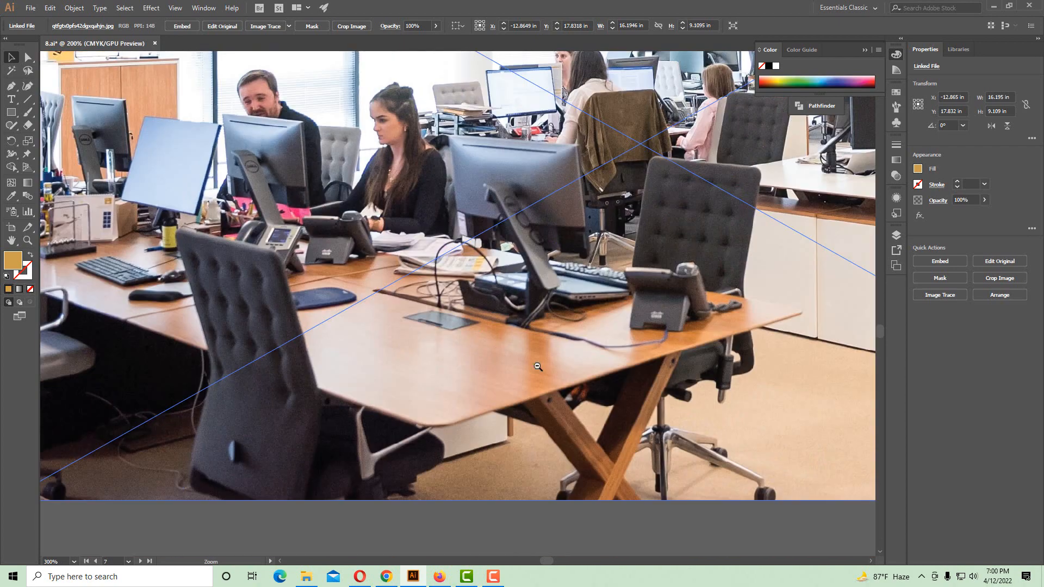
{"action": "left_click", "coordinate": [538, 369], "text": "ctrl+alt"}
{"action": "left_click_drag", "start_coordinate": [648, 162], "coordinate": [492, 257]}
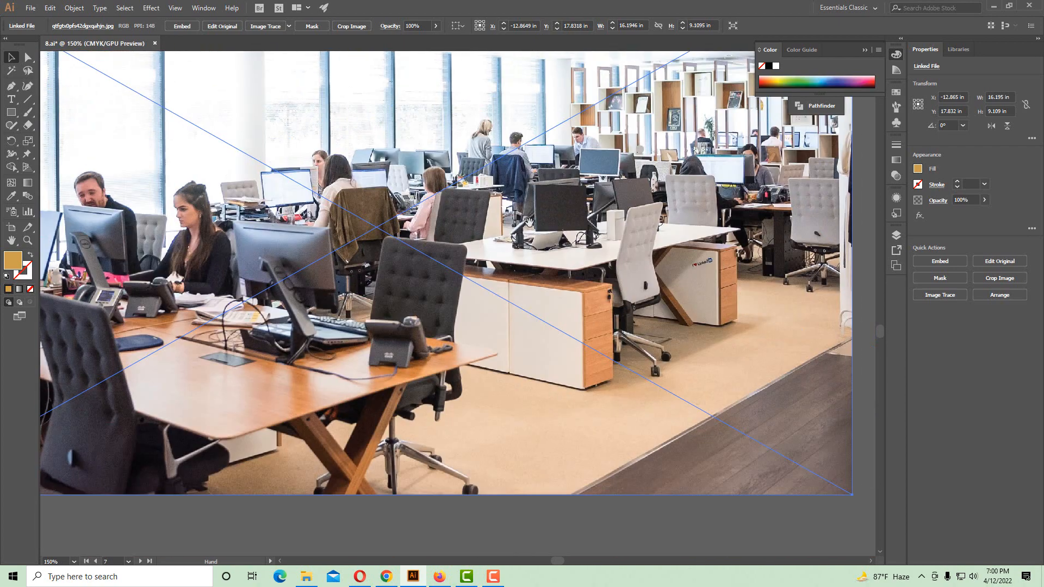
{"action": "left_click", "coordinate": [638, 275], "text": "ctrl"}
{"action": "left_click", "coordinate": [639, 274], "text": "ctrl"}
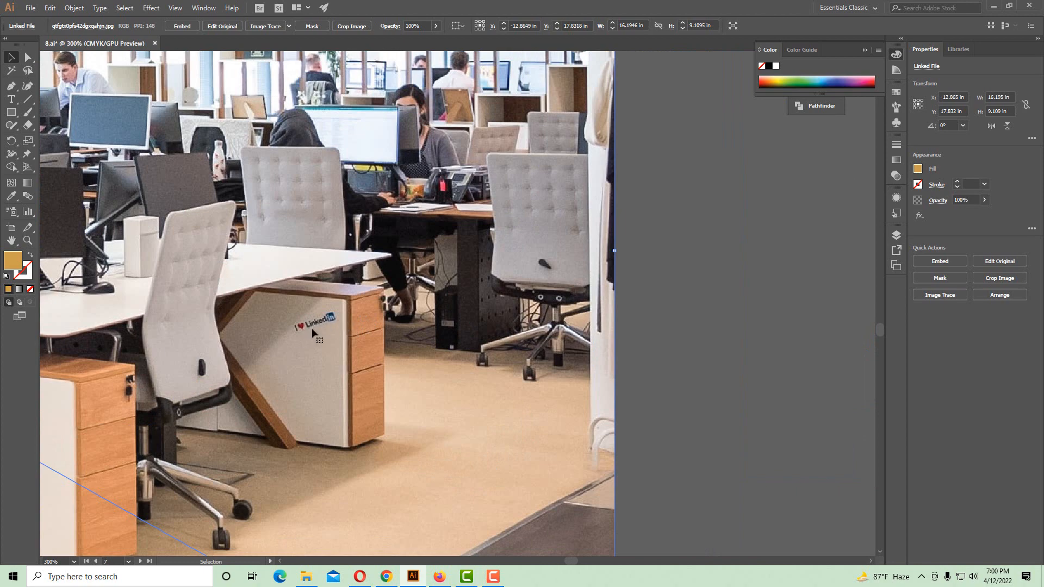
{"action": "left_click_drag", "start_coordinate": [404, 364], "coordinate": [487, 441]}
{"action": "left_click", "coordinate": [380, 304], "text": "ctrl+alt"}
{"action": "left_click", "coordinate": [380, 303], "text": "ctrl+alt"}
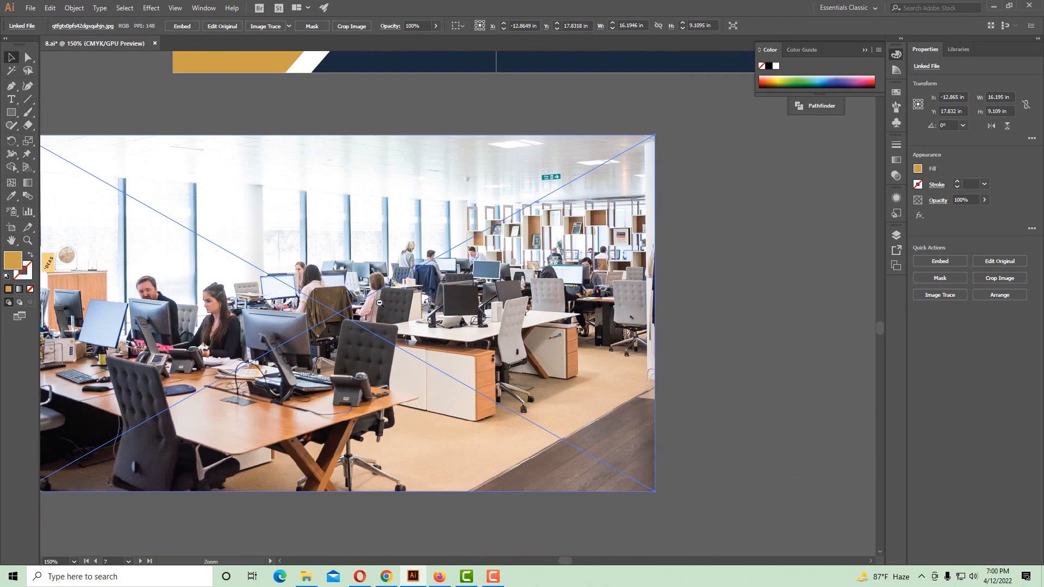
{"action": "left_click_drag", "start_coordinate": [390, 297], "coordinate": [487, 284]}
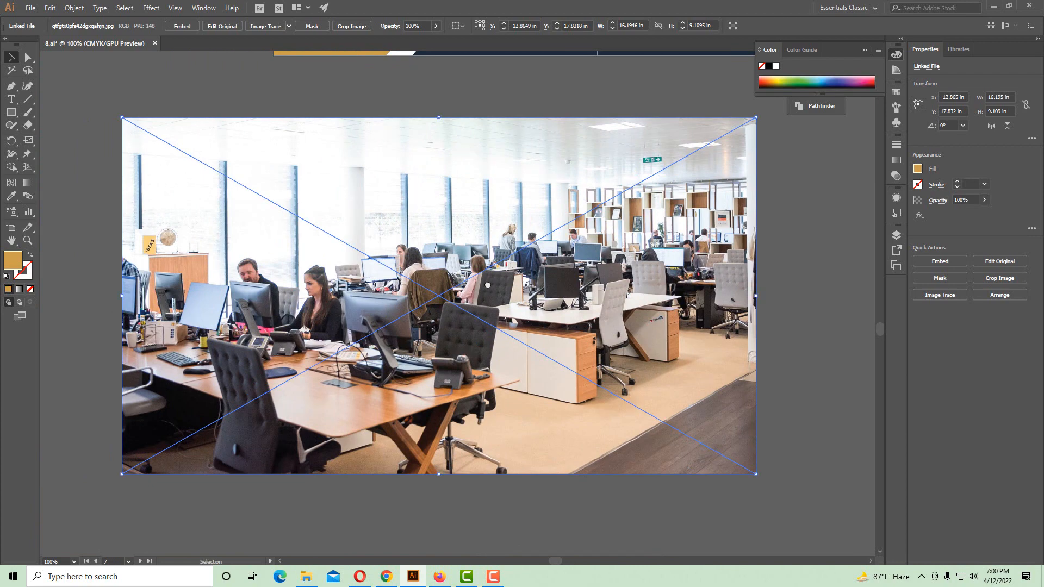
Delete the placed office photo from the Illustrator document
{"action": "key", "text": "Delete"}
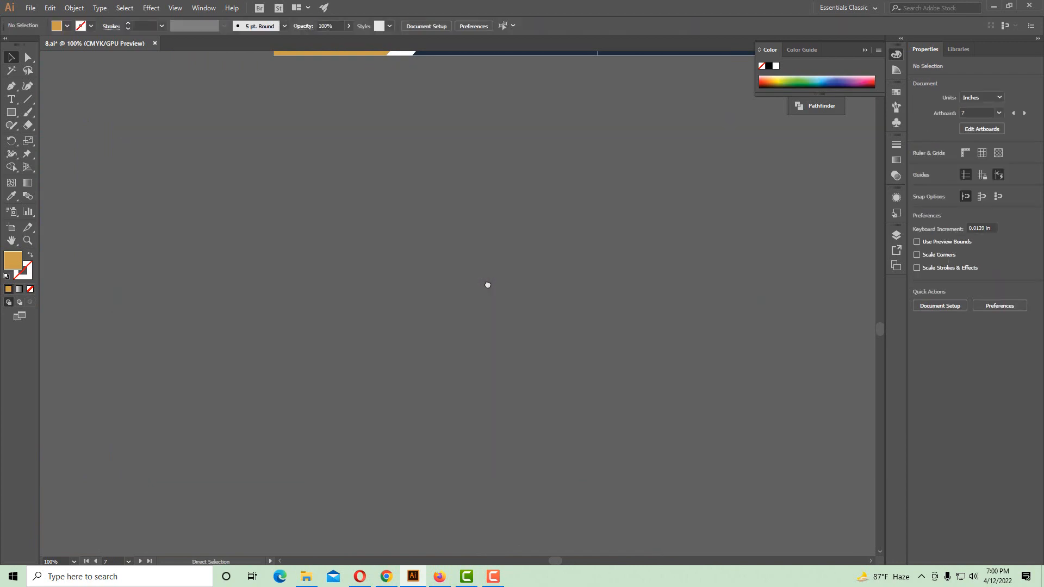
{"action": "key", "text": "ctrl+z"}
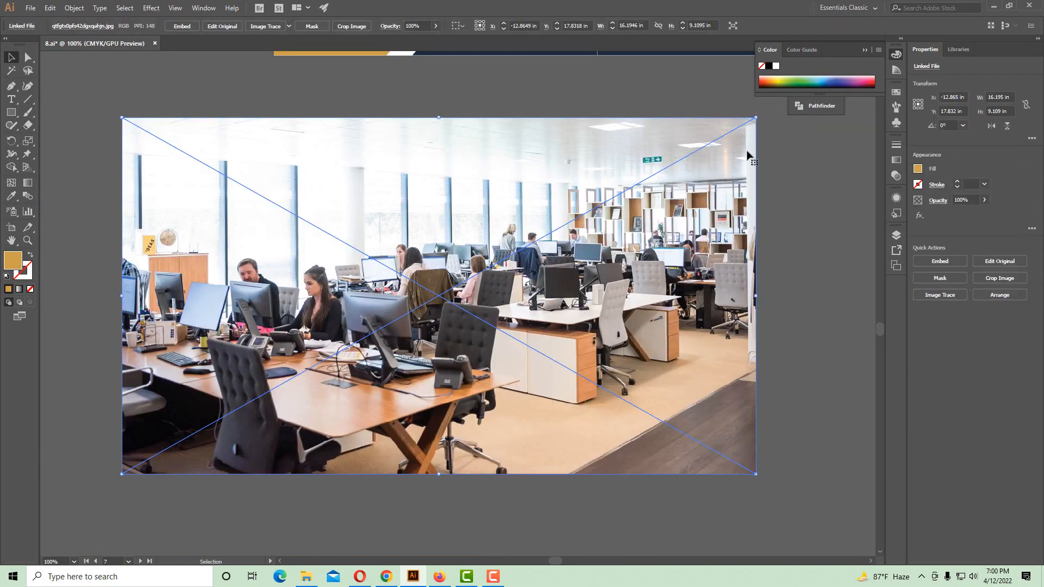
{"action": "key", "text": "Delete"}
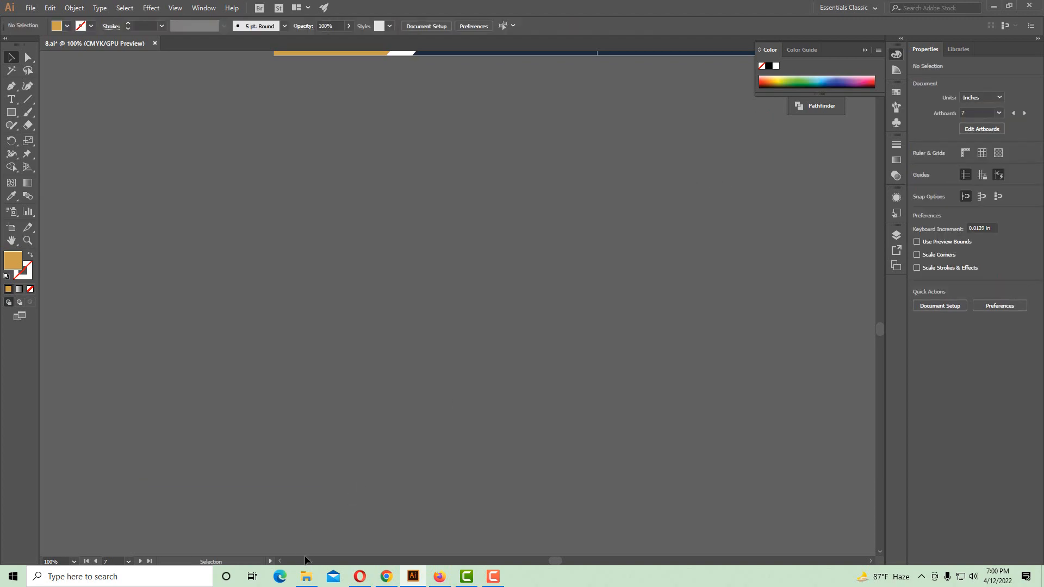
Open the office photo qtfgtx0pfs42dgxqahjn from File Explorer with Adobe Photoshop CC 2018, and return to Illustrator
{"action": "left_click", "coordinate": [306, 576]}
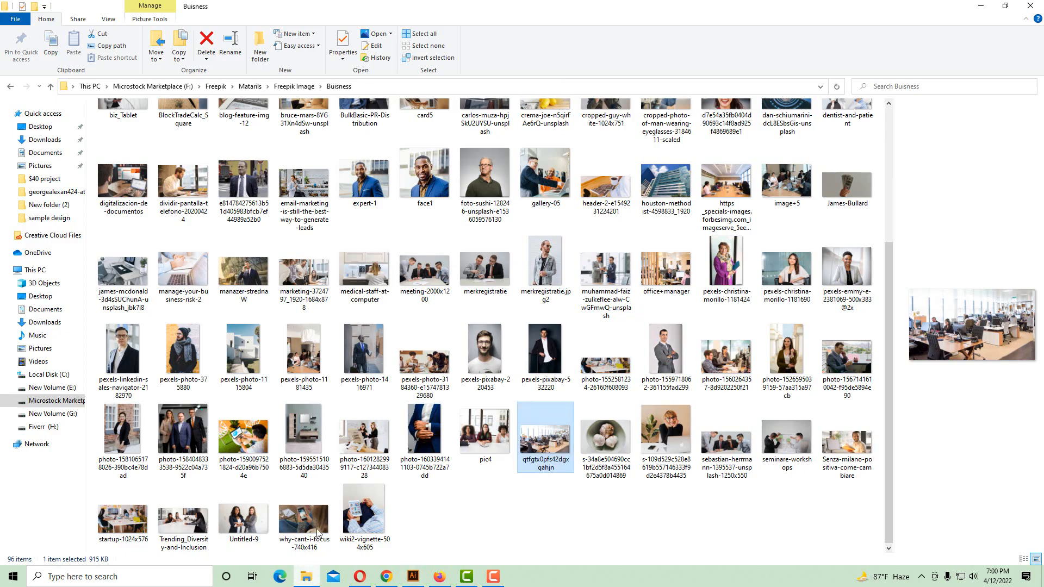
{"action": "right_click", "coordinate": [547, 440]}
{"action": "mouse_move", "coordinate": [736, 283]}
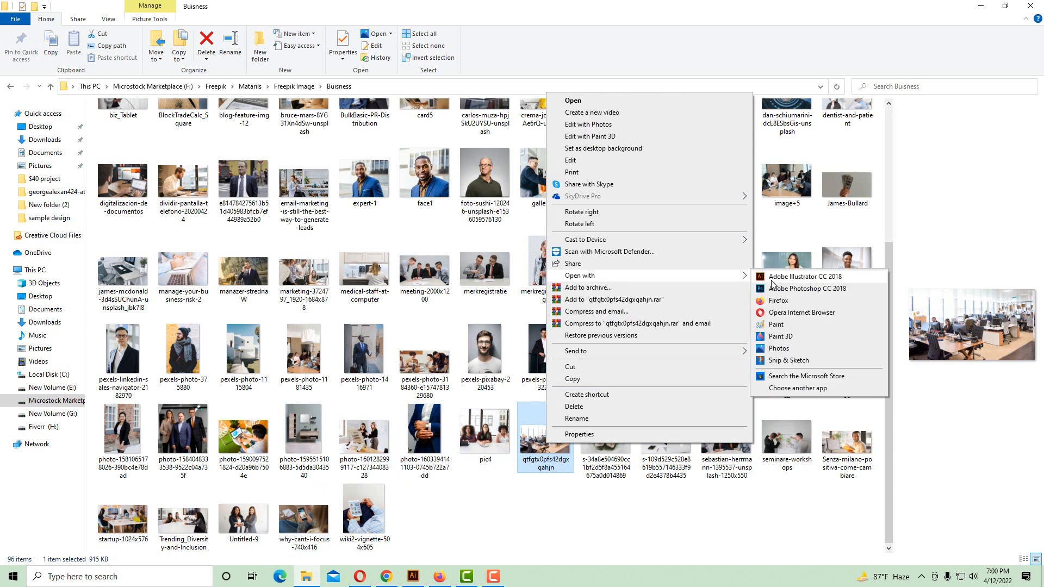
{"action": "left_click", "coordinate": [789, 289]}
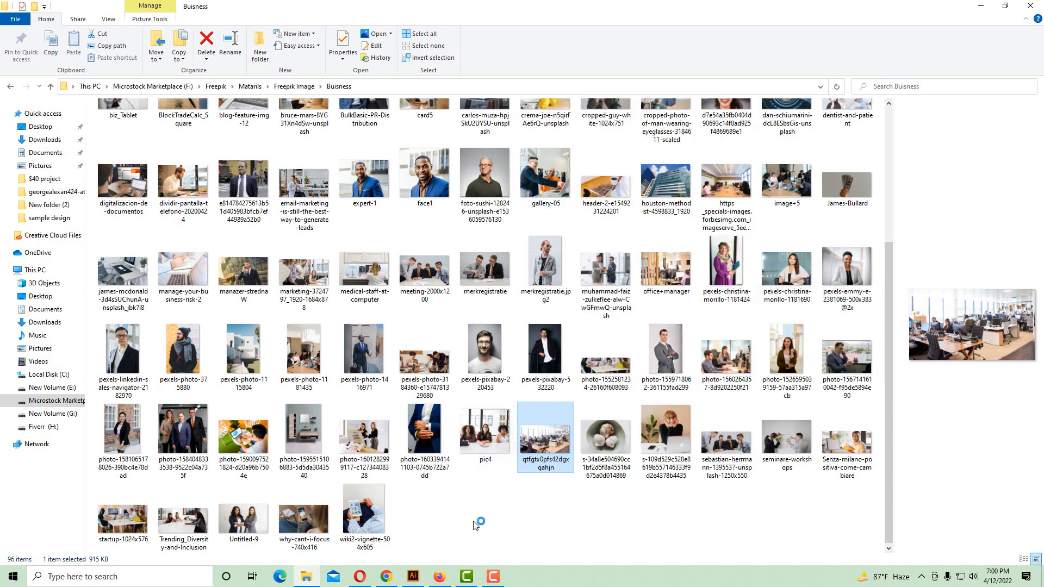
{"action": "left_click", "coordinate": [416, 577]}
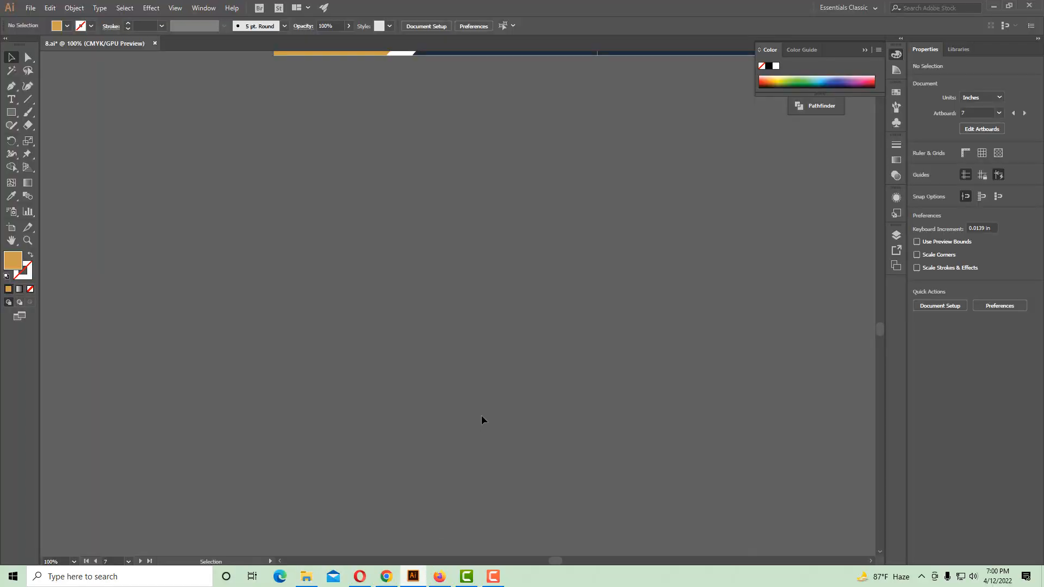
{"action": "left_click_drag", "start_coordinate": [444, 328], "coordinate": [443, 436]}
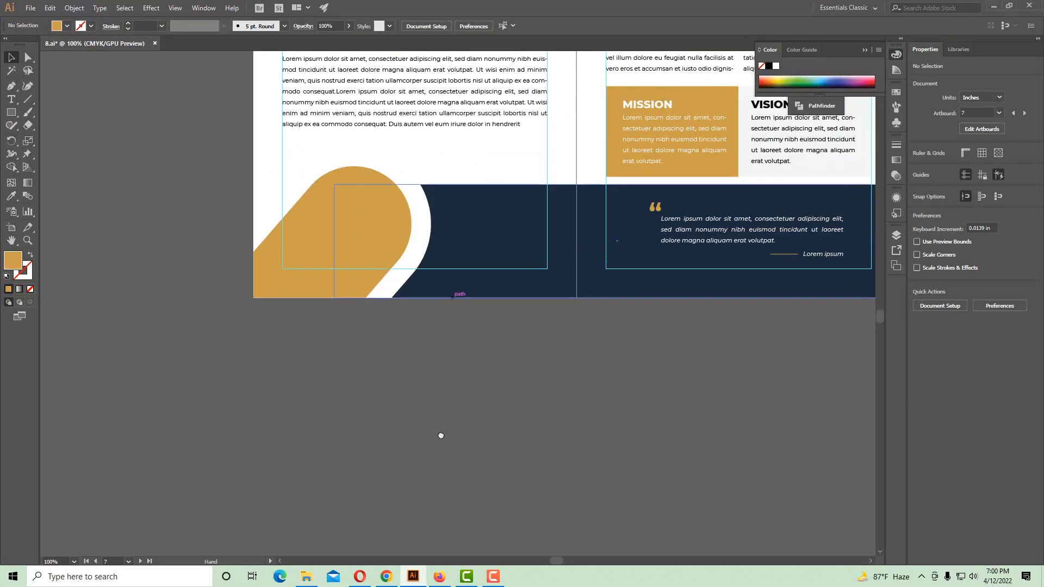
{"action": "left_click_drag", "start_coordinate": [459, 356], "coordinate": [429, 455]}
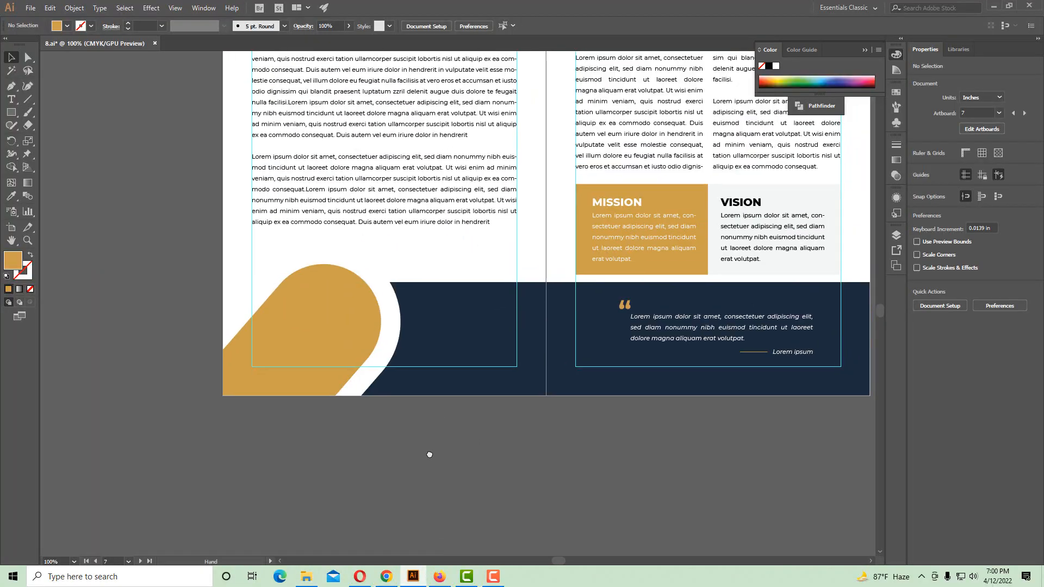
{"action": "left_click", "coordinate": [306, 577]}
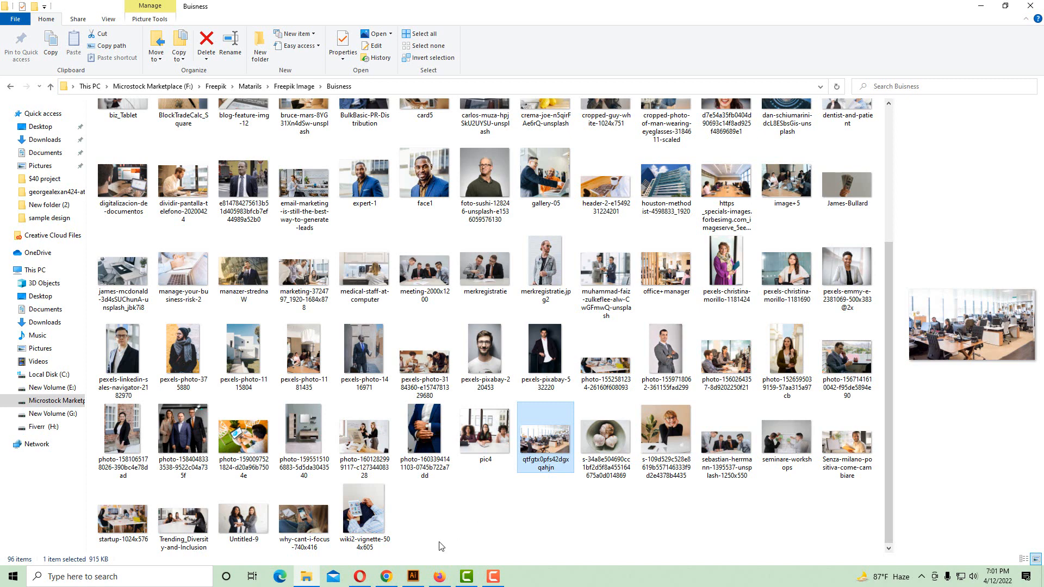
{"action": "left_click", "coordinate": [413, 576]}
{"action": "scroll", "coordinate": [520, 471], "scroll_direction": "up", "scroll_amount": 2}
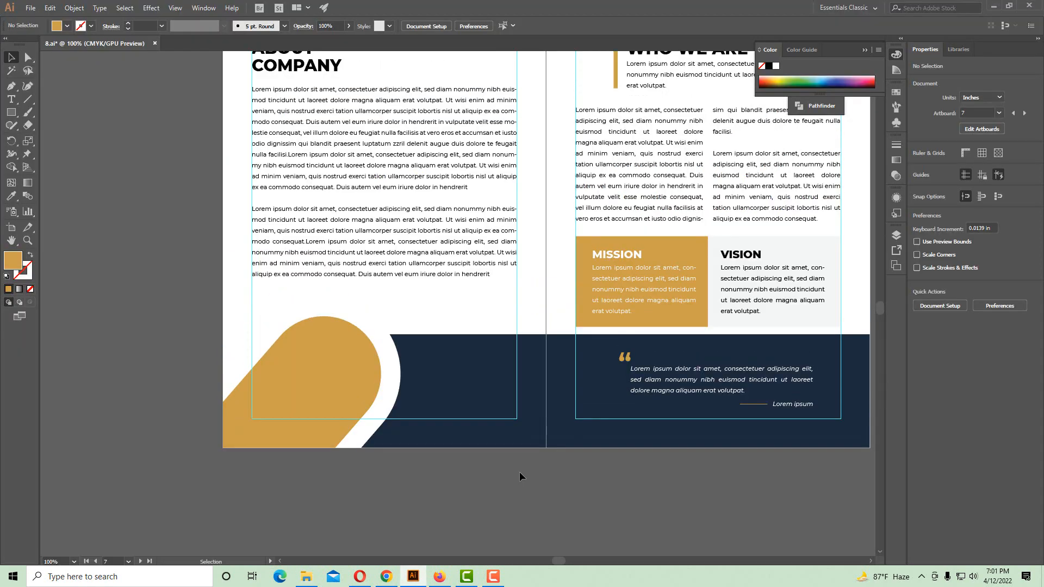
{"action": "scroll", "coordinate": [520, 474], "scroll_direction": "up", "scroll_amount": 3}
{"action": "scroll", "coordinate": [542, 469], "scroll_direction": "down", "scroll_amount": 2}
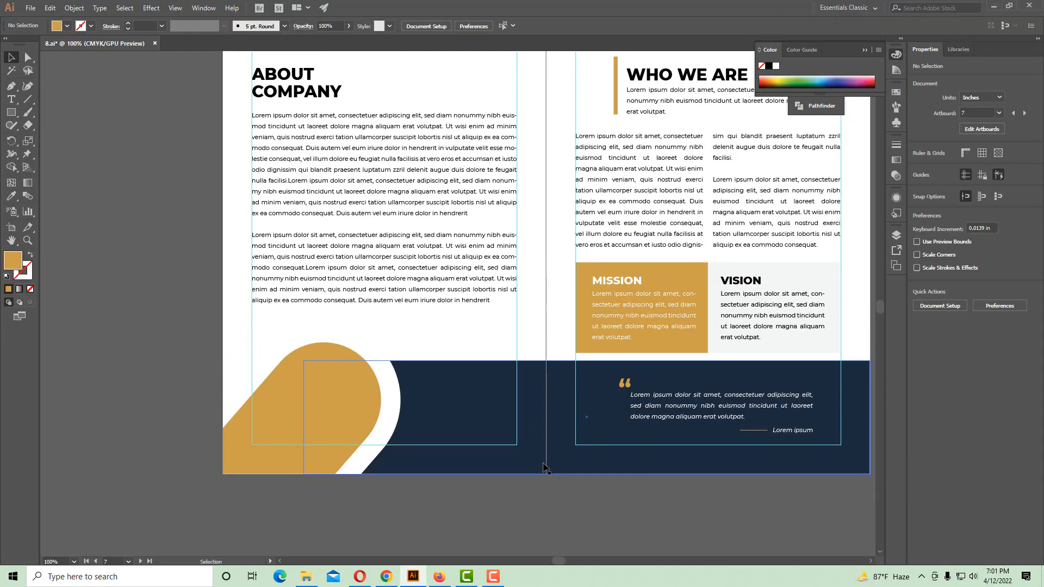
{"action": "scroll", "coordinate": [544, 467], "scroll_direction": "up", "scroll_amount": 1}
{"action": "scroll", "coordinate": [544, 467], "scroll_direction": "down", "scroll_amount": 2}
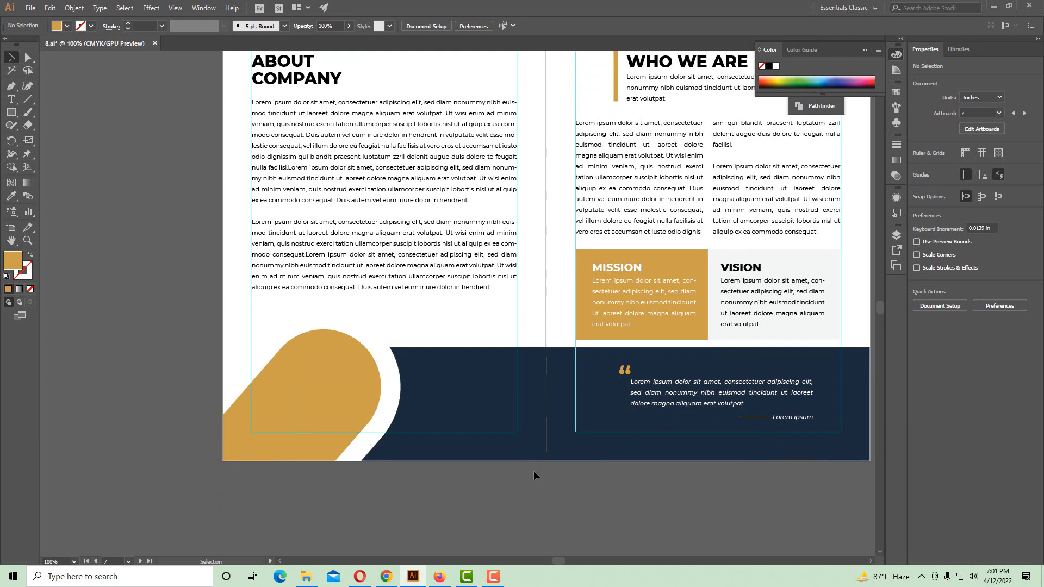
Switch to File Explorer and open the office photo qtfgtx0pfs42dgxqahjn in Photoshop
{"action": "left_click", "coordinate": [306, 576]}
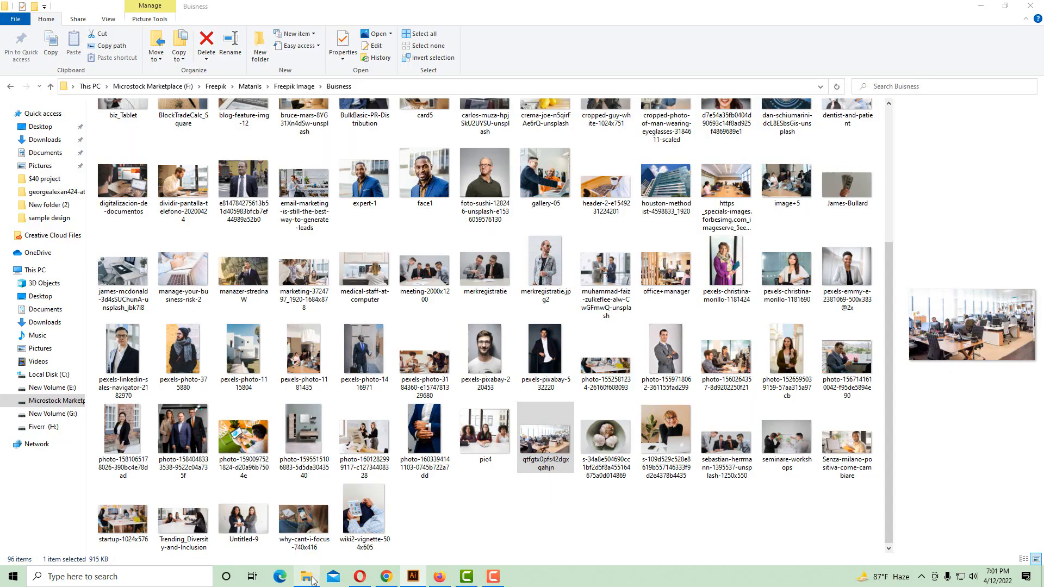
{"action": "right_click", "coordinate": [541, 435]}
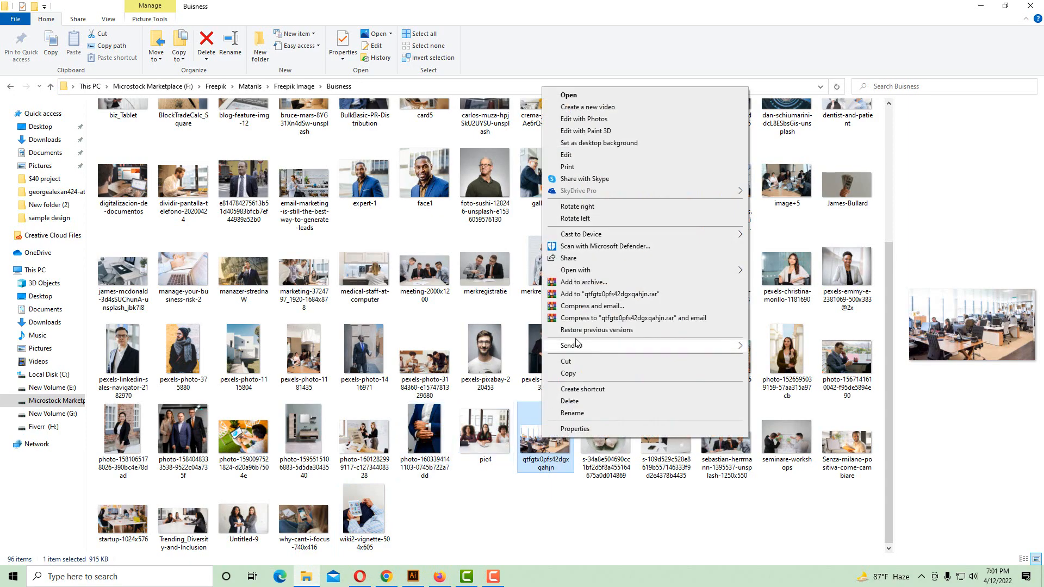
{"action": "mouse_move", "coordinate": [724, 275]}
{"action": "left_click", "coordinate": [799, 283]}
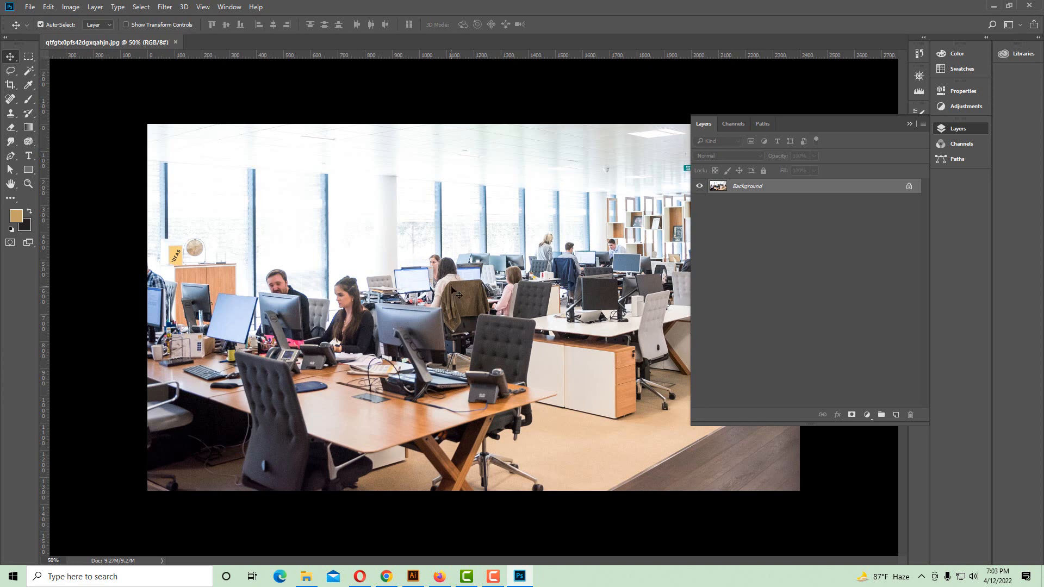
Select the Dell logo on the stand of the monitor in front of the bearded man with a freehand Lasso outline
{"action": "left_click", "coordinate": [424, 317], "text": "ctrl"}
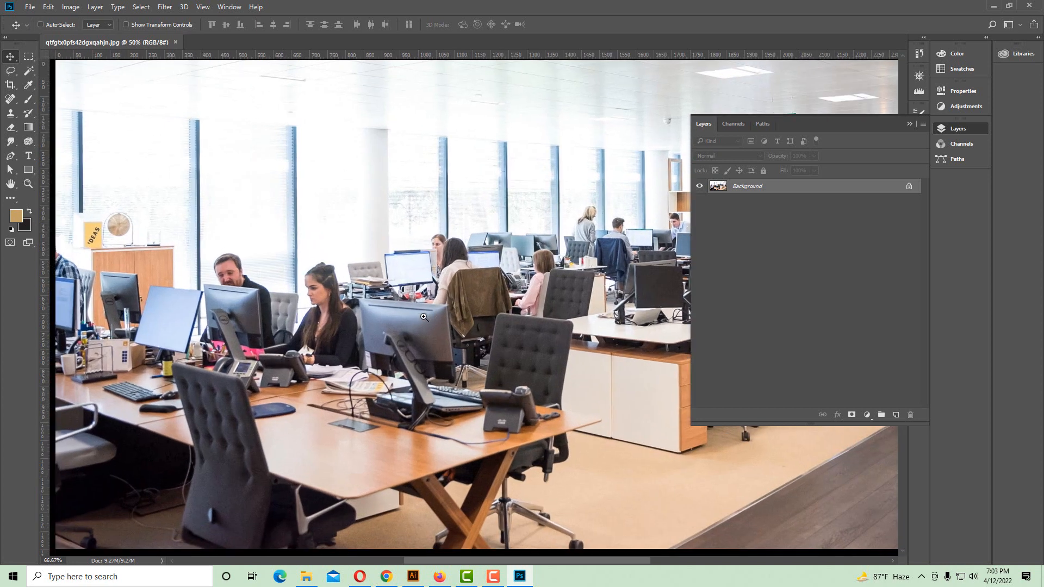
{"action": "left_click", "coordinate": [424, 316], "text": "ctrl"}
{"action": "left_click", "coordinate": [424, 316], "text": "ctrl"}
{"action": "left_click", "coordinate": [423, 316], "text": "ctrl"}
{"action": "left_click_drag", "start_coordinate": [434, 286], "coordinate": [534, 190]}
{"action": "left_click_drag", "start_coordinate": [302, 300], "coordinate": [576, 415]}
{"action": "left_click_drag", "start_coordinate": [184, 332], "coordinate": [489, 347]}
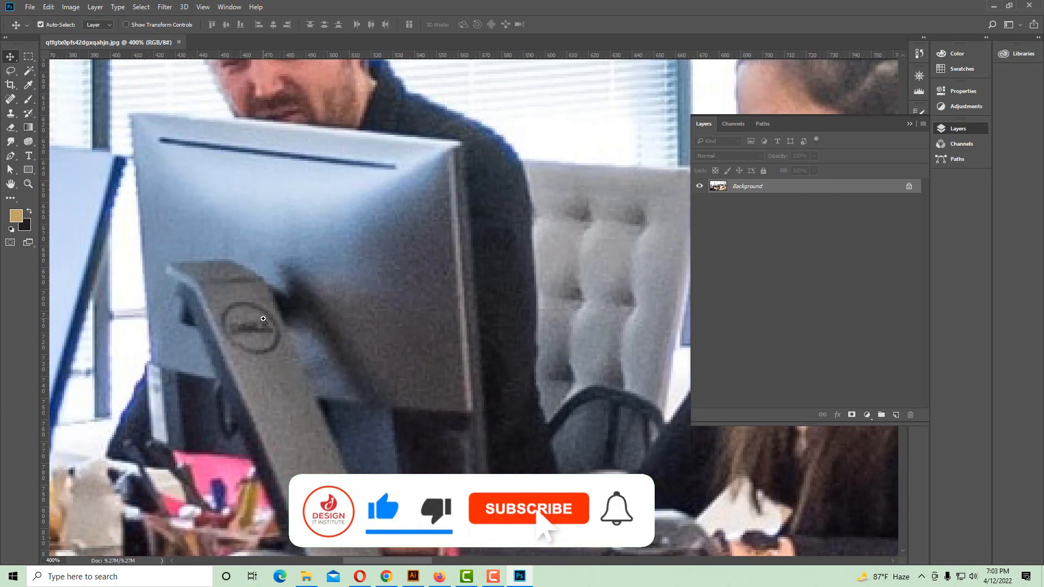
{"action": "left_click", "coordinate": [240, 327], "text": "ctrl"}
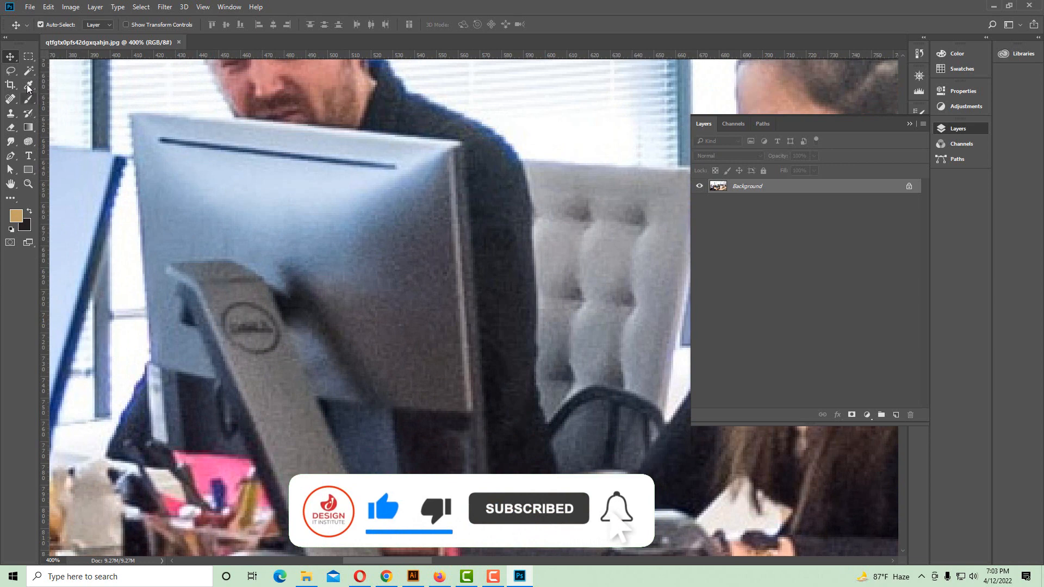
{"action": "left_click", "coordinate": [10, 70]}
{"action": "left_click", "coordinate": [256, 328], "text": "ctrl"}
{"action": "left_click", "coordinate": [257, 328], "text": "ctrl"}
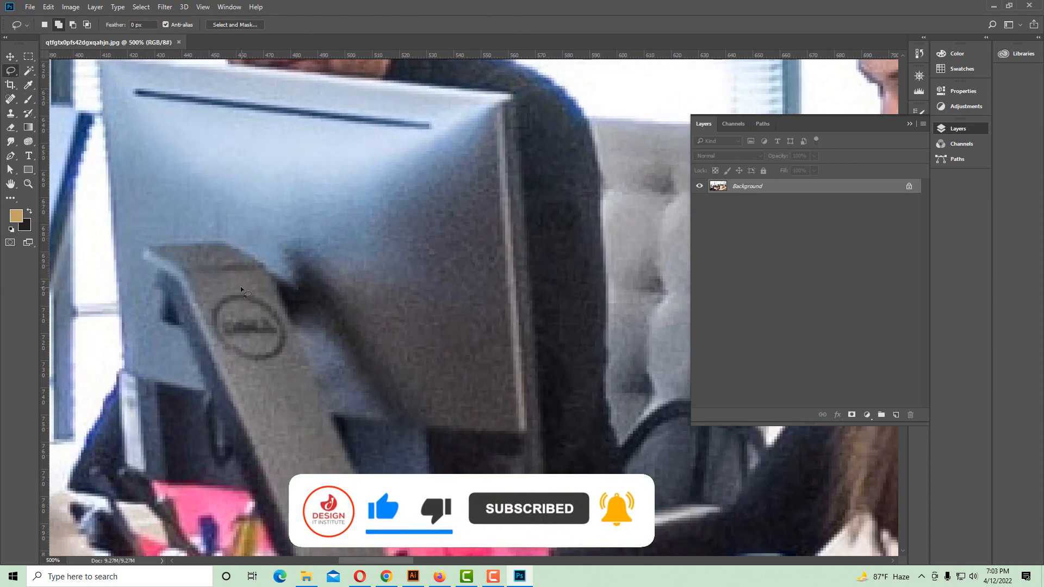
{"action": "mouse_move", "coordinate": [292, 365]}
{"action": "left_mouse_down"}
{"action": "mouse_move", "coordinate": [297, 333]}
{"action": "mouse_move", "coordinate": [261, 290]}
{"action": "mouse_move", "coordinate": [232, 285]}
{"action": "left_mouse_up"}
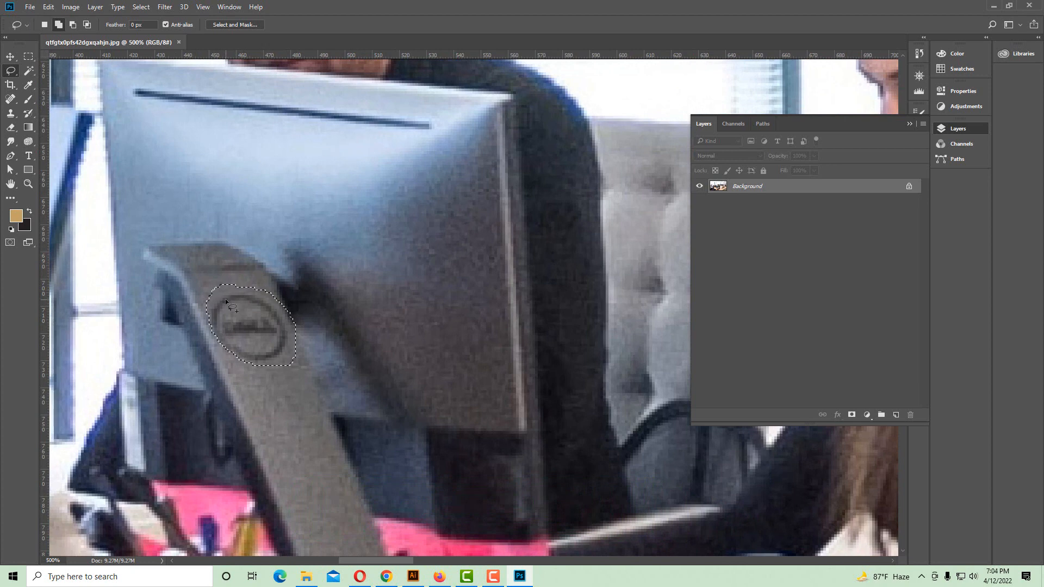
{"action": "right_click", "coordinate": [226, 303]}
{"action": "key", "text": "Escape"}
{"action": "key", "text": "shift+BackSpace"}
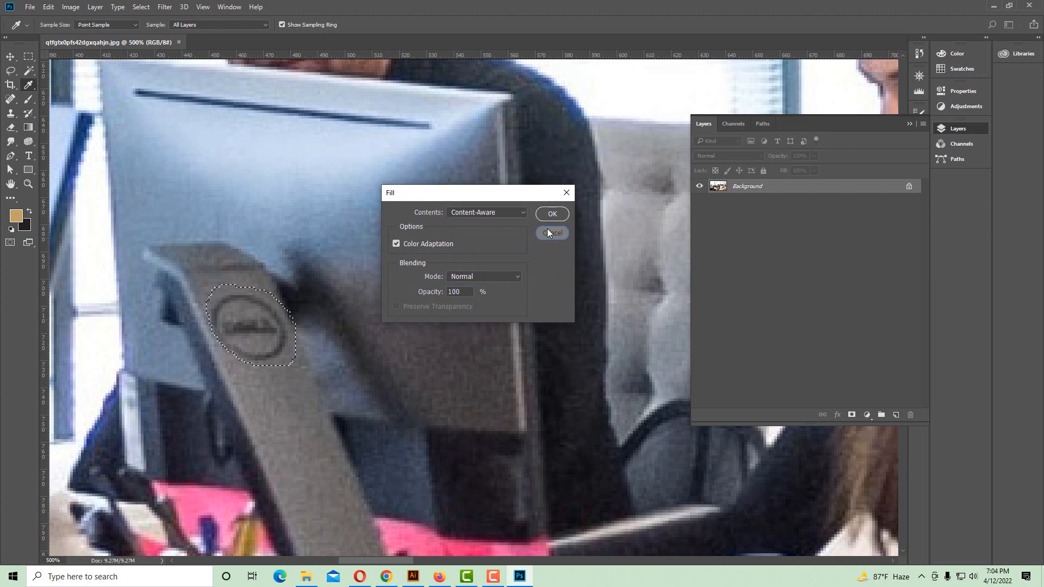
{"action": "left_click", "coordinate": [550, 233]}
Fill the selected Dell logo area on the monitor stand using Content-Aware contents
{"action": "left_click", "coordinate": [49, 6]}
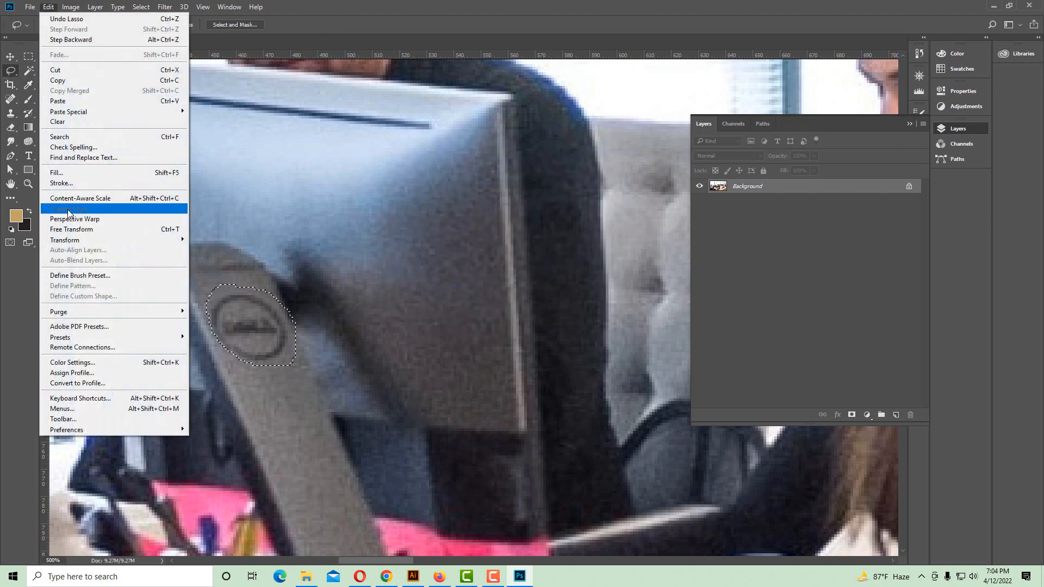
{"action": "left_click", "coordinate": [65, 172]}
{"action": "left_click", "coordinate": [543, 214]}
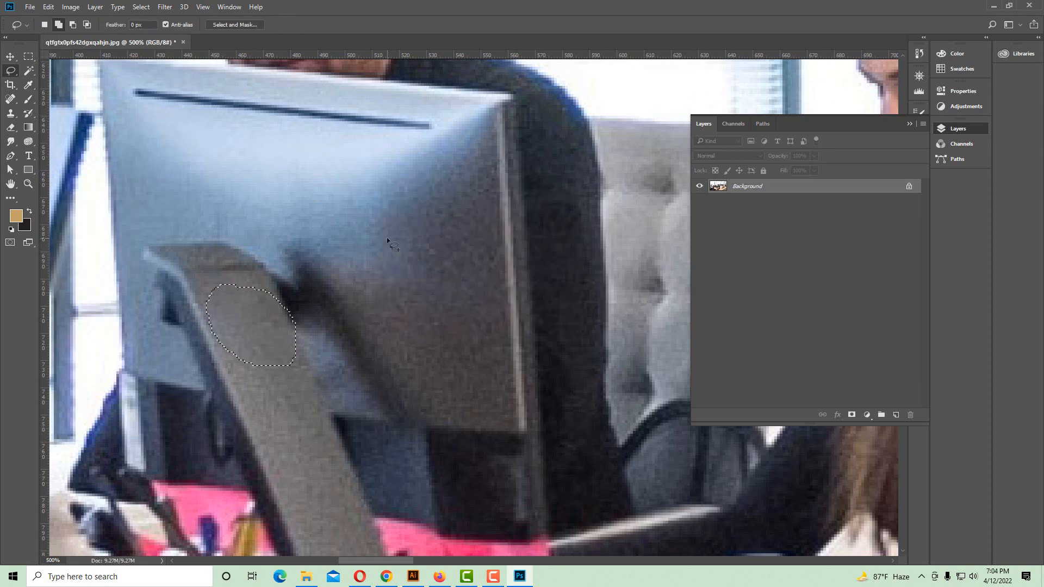
Lasso the white logo on the back of the desk phone near the seated woman and remove it with a Content-Aware fill
{"action": "mouse_move", "coordinate": [399, 326]}
{"action": "left_mouse_down"}
{"action": "mouse_move", "coordinate": [444, 231]}
{"action": "mouse_move", "coordinate": [416, 84]}
{"action": "left_mouse_up"}
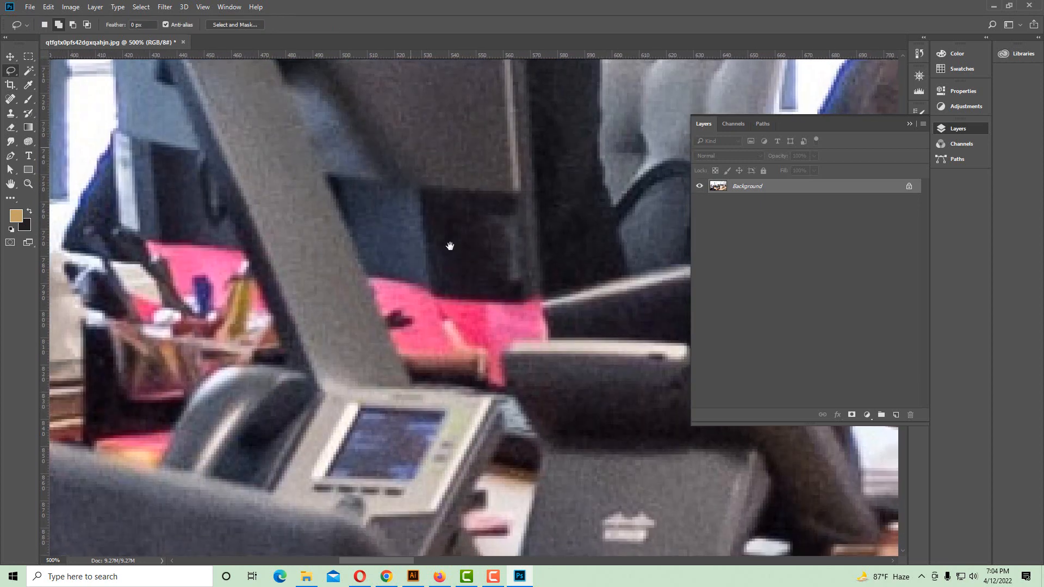
{"action": "left_click_drag", "start_coordinate": [552, 397], "coordinate": [390, 240]}
{"action": "mouse_move", "coordinate": [416, 375]}
{"action": "left_mouse_down"}
{"action": "mouse_move", "coordinate": [499, 354]}
{"action": "mouse_move", "coordinate": [483, 344]}
{"action": "left_mouse_up"}
{"action": "mouse_move", "coordinate": [392, 363]}
{"action": "left_mouse_down"}
{"action": "mouse_move", "coordinate": [455, 321]}
{"action": "mouse_move", "coordinate": [431, 323]}
{"action": "left_mouse_up"}
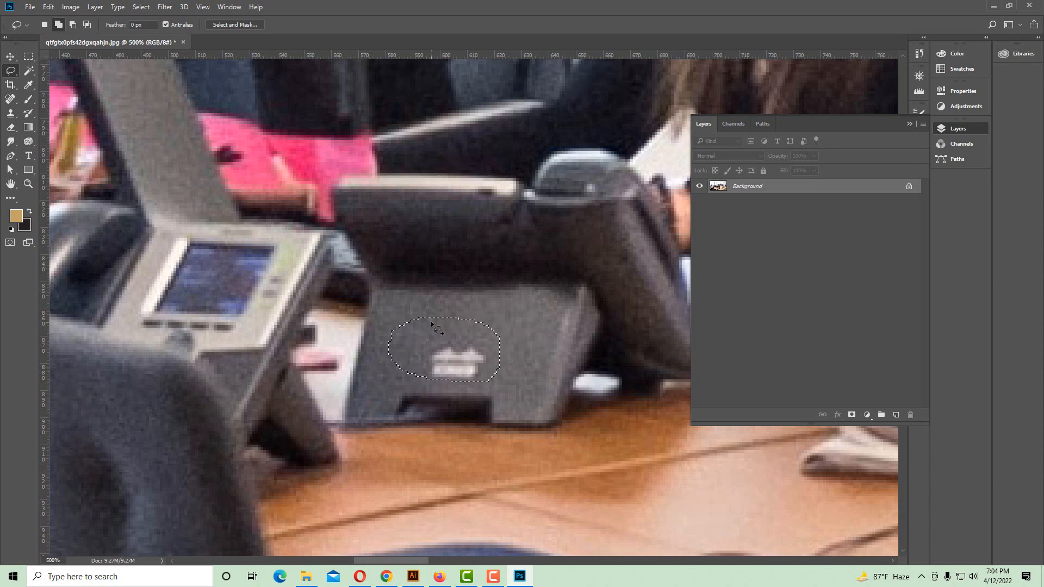
{"action": "key", "text": "shift+F5"}
{"action": "key", "text": "Return"}
Lasso the uppermost ring mark on the middle monitor's stand, remove it with a Content-Aware fill and clear the selection
{"action": "left_click_drag", "start_coordinate": [524, 296], "coordinate": [133, 400]}
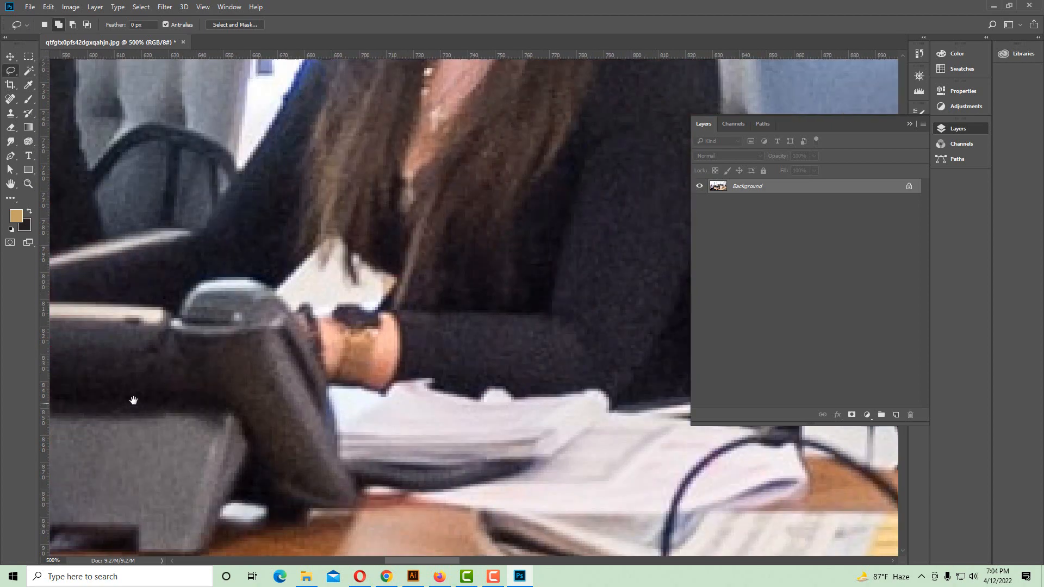
{"action": "left_click_drag", "start_coordinate": [668, 261], "coordinate": [416, 144]}
{"action": "left_click", "coordinate": [531, 404], "text": "alt"}
{"action": "left_click", "coordinate": [532, 404], "text": "alt"}
{"action": "left_click_drag", "start_coordinate": [458, 392], "coordinate": [356, 269]}
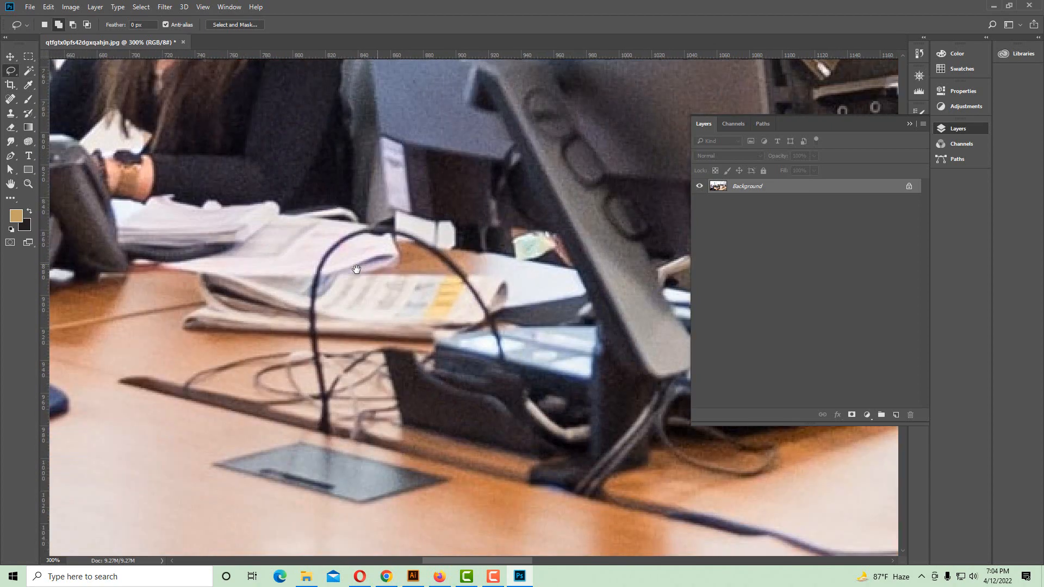
{"action": "left_click_drag", "start_coordinate": [437, 275], "coordinate": [288, 379]}
{"action": "left_click", "coordinate": [436, 212], "text": "ctrl"}
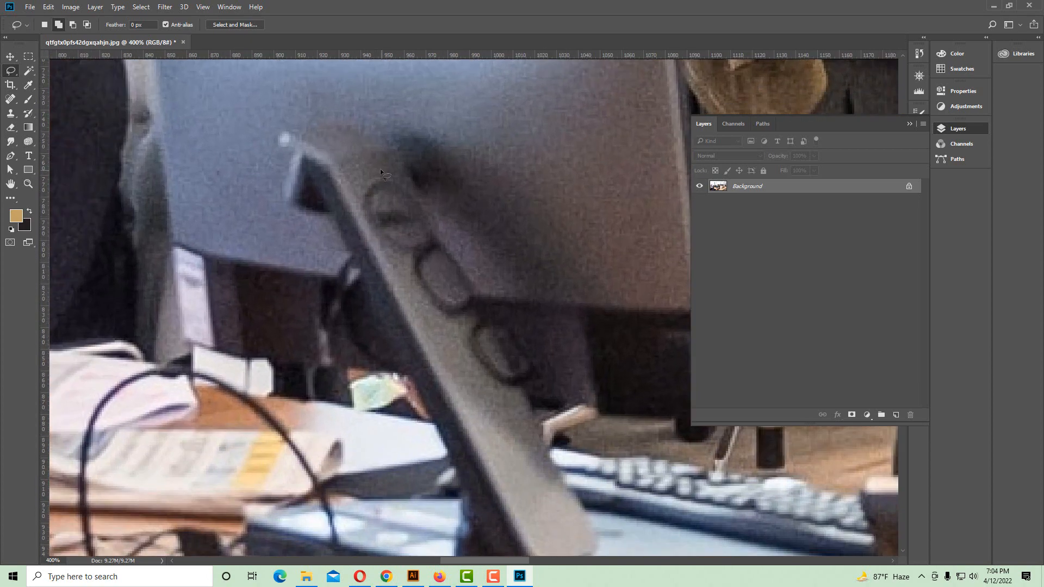
{"action": "mouse_move", "coordinate": [380, 169]}
{"action": "left_mouse_down"}
{"action": "mouse_move", "coordinate": [355, 192]}
{"action": "mouse_move", "coordinate": [369, 245]}
{"action": "mouse_move", "coordinate": [396, 258]}
{"action": "mouse_move", "coordinate": [419, 240]}
{"action": "mouse_move", "coordinate": [401, 179]}
{"action": "mouse_move", "coordinate": [381, 171]}
{"action": "left_mouse_up"}
{"action": "key", "text": "shift+F5"}
{"action": "key", "text": "Return"}
{"action": "key", "text": "ctrl+d"}
Lasso the white logo on the desk phone beside the dark chair and remove it with a Content-Aware fill
{"action": "left_click", "coordinate": [491, 343], "text": "alt"}
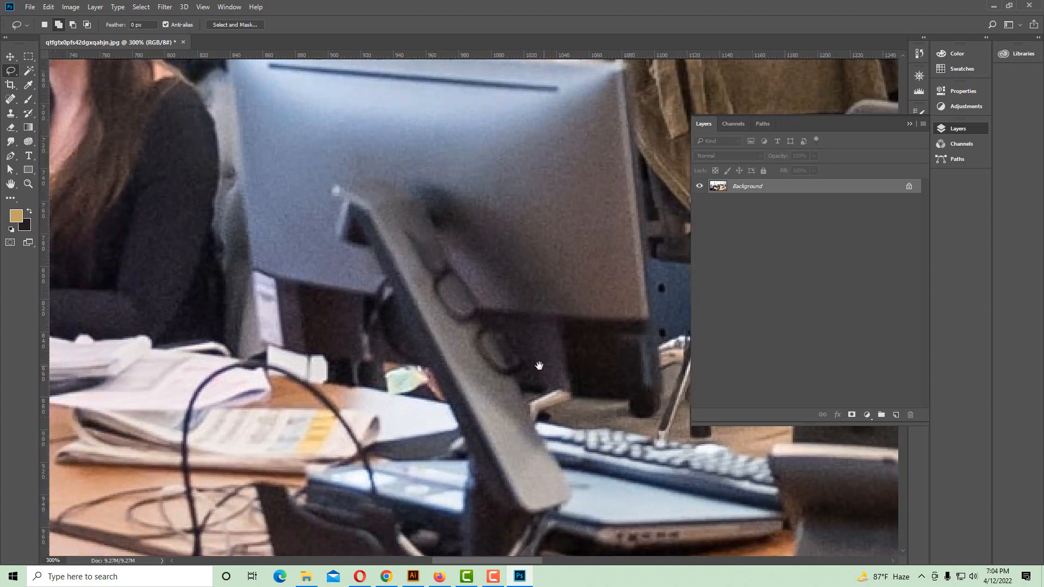
{"action": "left_click_drag", "start_coordinate": [538, 366], "coordinate": [266, 375]}
{"action": "left_click_drag", "start_coordinate": [433, 416], "coordinate": [414, 352]}
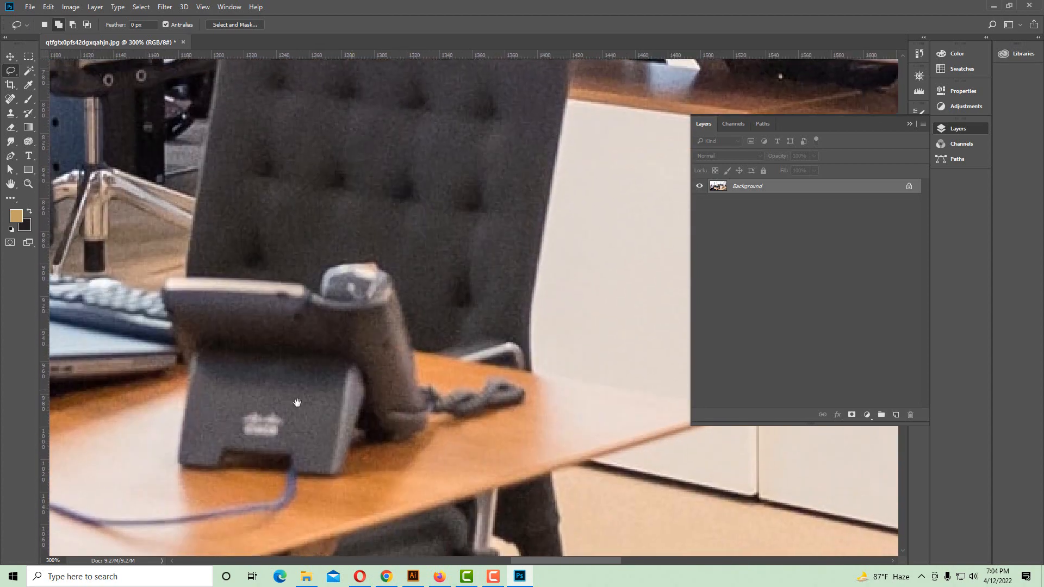
{"action": "mouse_move", "coordinate": [232, 411]}
{"action": "left_mouse_down"}
{"action": "mouse_move", "coordinate": [303, 412]}
{"action": "mouse_move", "coordinate": [217, 405]}
{"action": "left_mouse_up"}
Lasso the "I ♥ LinkedIn" sticker on the white desk cabinet and remove it with a Content-Aware fill
{"action": "left_click", "coordinate": [566, 380], "text": "alt"}
{"action": "left_click_drag", "start_coordinate": [567, 380], "coordinate": [190, 365]}
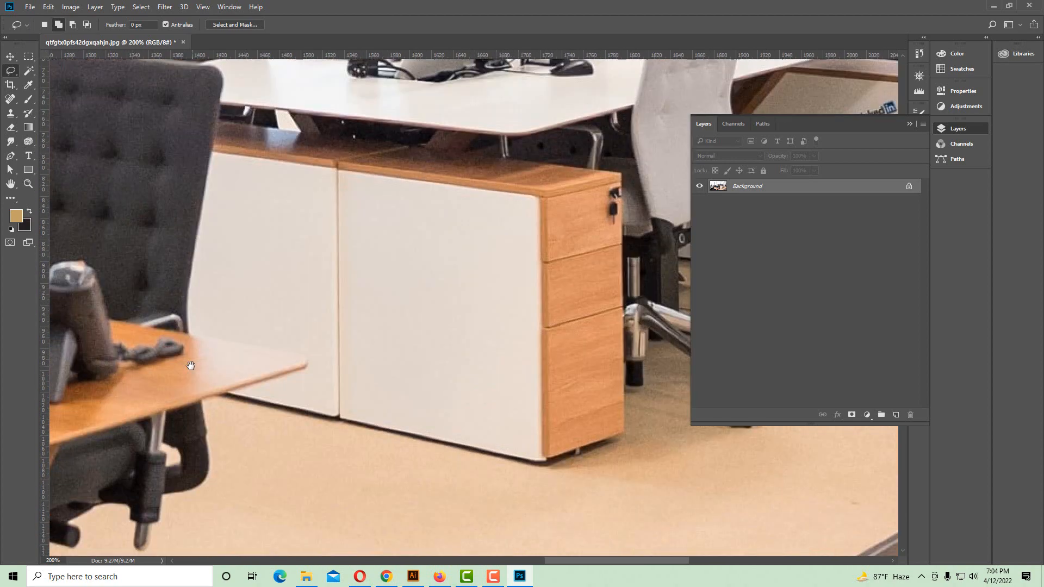
{"action": "left_click_drag", "start_coordinate": [579, 337], "coordinate": [335, 447]}
{"action": "scroll", "coordinate": [471, 275], "scroll_direction": "up", "scroll_amount": 1}
{"action": "left_click_drag", "start_coordinate": [471, 275], "coordinate": [240, 347]}
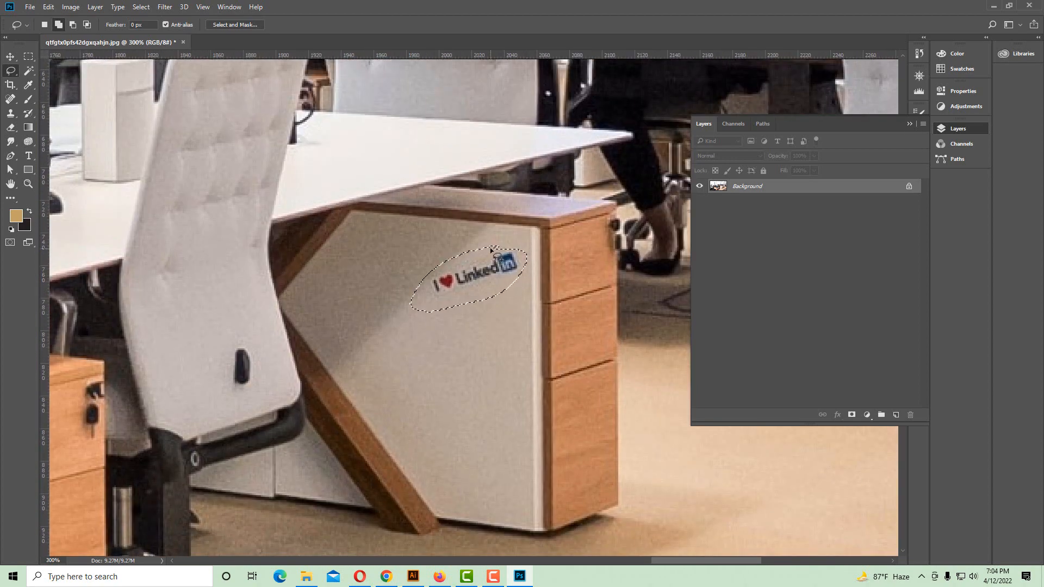
Lasso the Dell logo on the stand of the monitor in front of the wooden cabinet and remove it with a Content-Aware fill
{"action": "left_click", "coordinate": [395, 278], "text": "alt"}
{"action": "left_click", "coordinate": [395, 278], "text": "alt"}
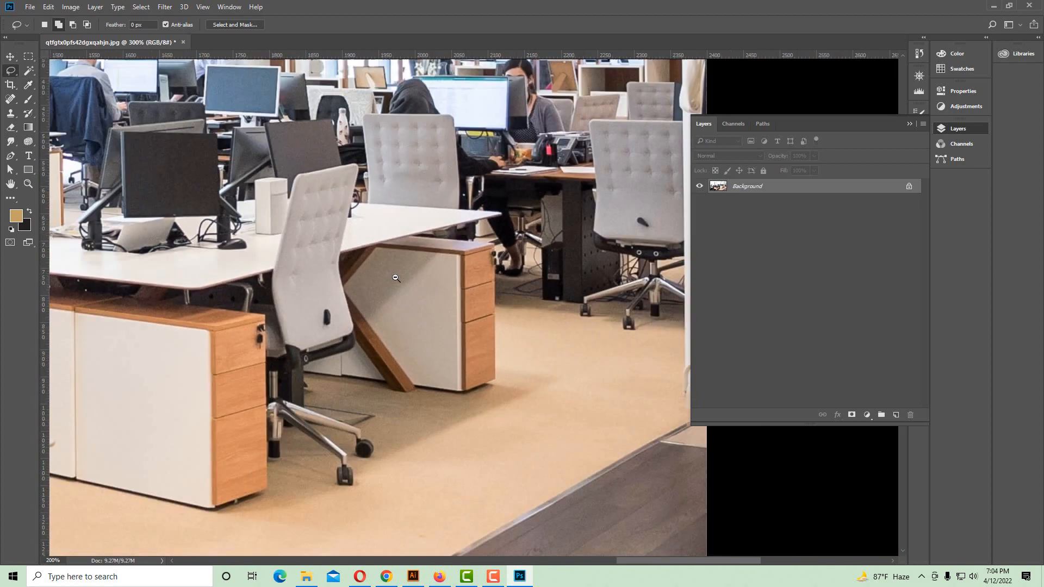
{"action": "left_click_drag", "start_coordinate": [383, 275], "coordinate": [584, 320]}
{"action": "left_click_drag", "start_coordinate": [473, 345], "coordinate": [554, 352]}
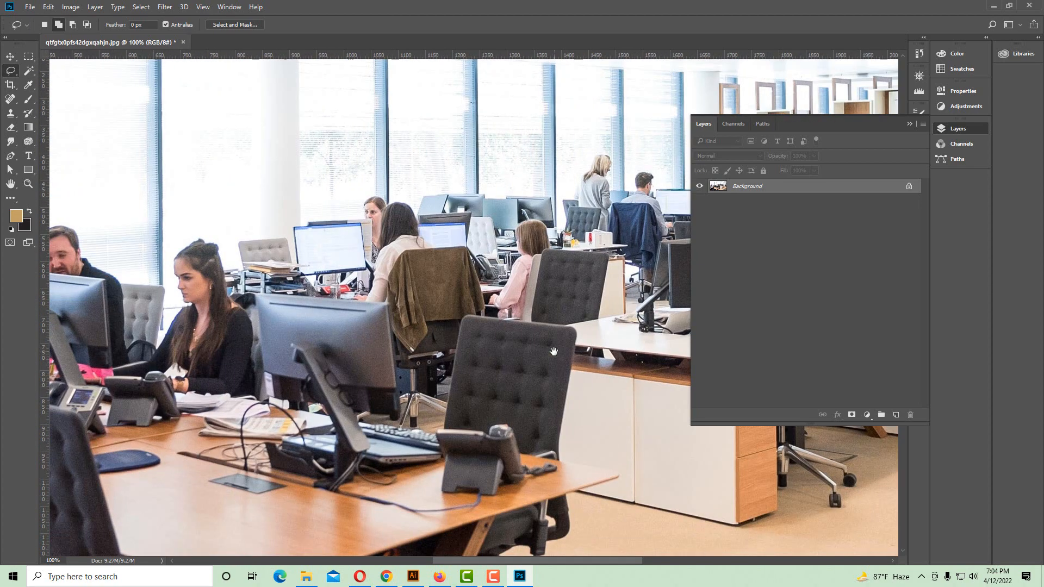
{"action": "left_click_drag", "start_coordinate": [339, 349], "coordinate": [506, 327]}
{"action": "left_click_drag", "start_coordinate": [223, 366], "coordinate": [405, 338]}
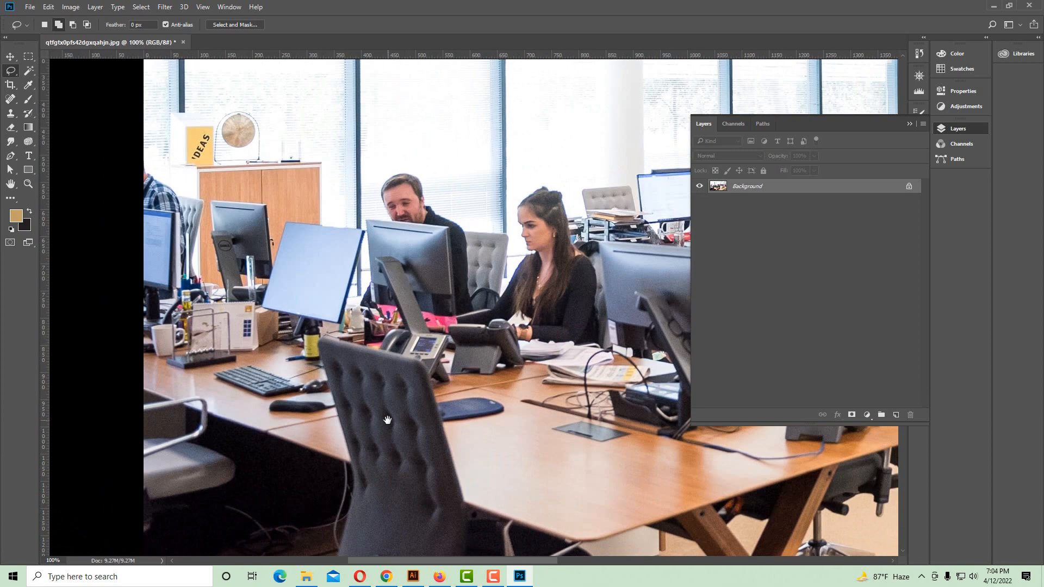
{"action": "left_click_drag", "start_coordinate": [387, 420], "coordinate": [389, 296]}
{"action": "left_click_drag", "start_coordinate": [422, 368], "coordinate": [483, 495]}
{"action": "left_click_drag", "start_coordinate": [280, 265], "coordinate": [625, 348]}
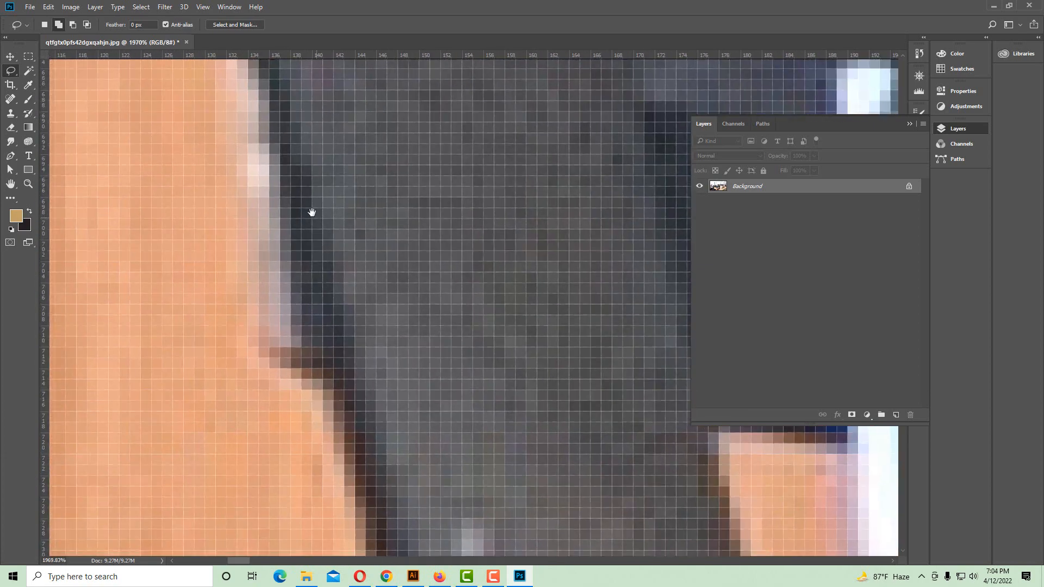
{"action": "left_click_drag", "start_coordinate": [400, 136], "coordinate": [375, 235]}
{"action": "scroll", "coordinate": [374, 234], "scroll_direction": "down", "scroll_amount": 4}
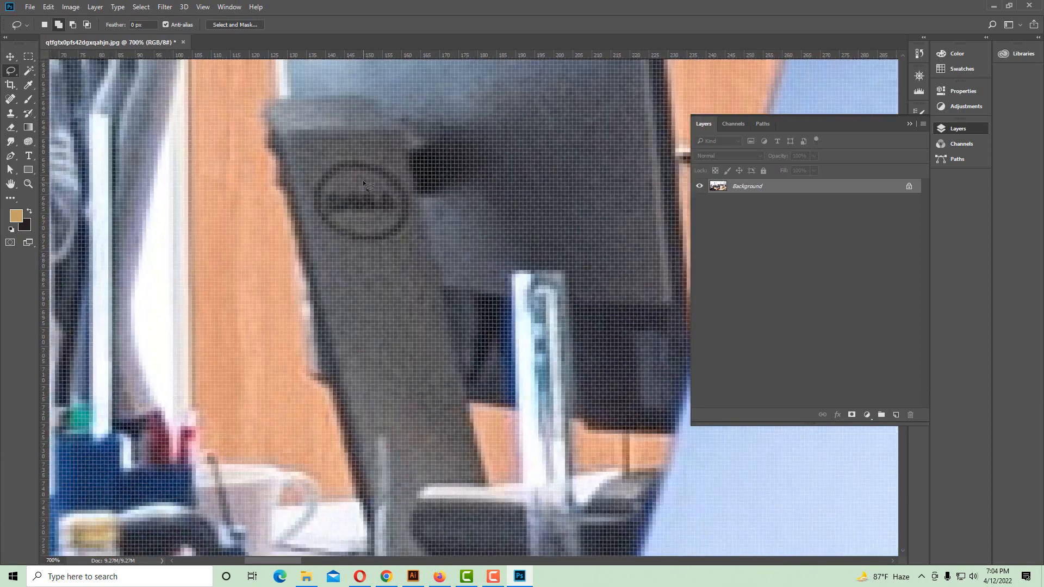
{"action": "scroll", "coordinate": [363, 183], "scroll_direction": "down", "scroll_amount": 3}
{"action": "scroll", "coordinate": [358, 156], "scroll_direction": "up", "scroll_amount": 2}
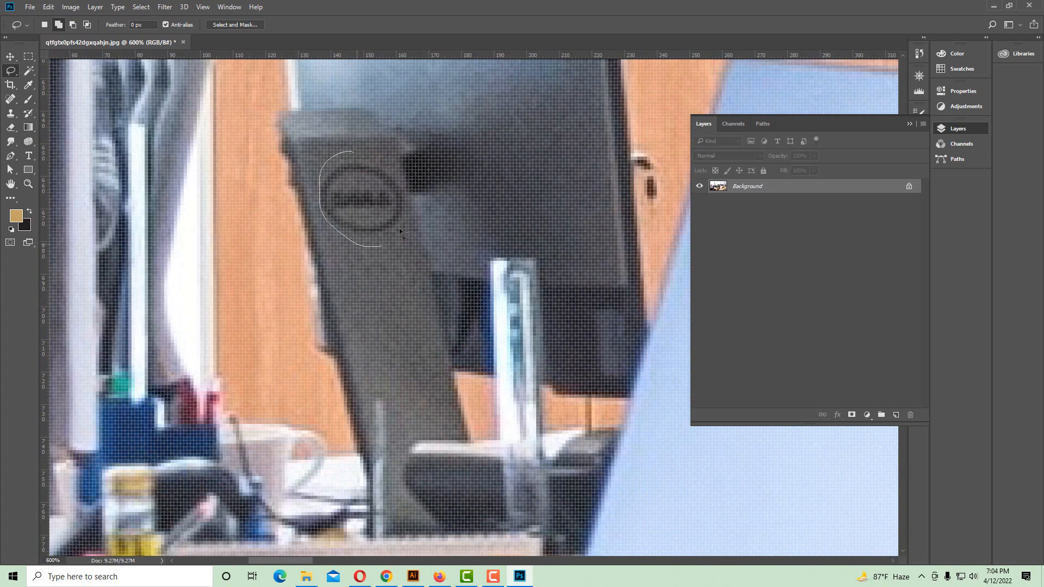
{"action": "key", "text": "shift+F5"}
{"action": "key", "text": "Return"}
Lasso the IDEAS lettering on the yellow card above the cabinet, remove it with a Content-Aware fill and clear the selection
{"action": "scroll", "coordinate": [358, 166], "scroll_direction": "down", "scroll_amount": 3}
{"action": "left_click_drag", "start_coordinate": [391, 194], "coordinate": [582, 570]}
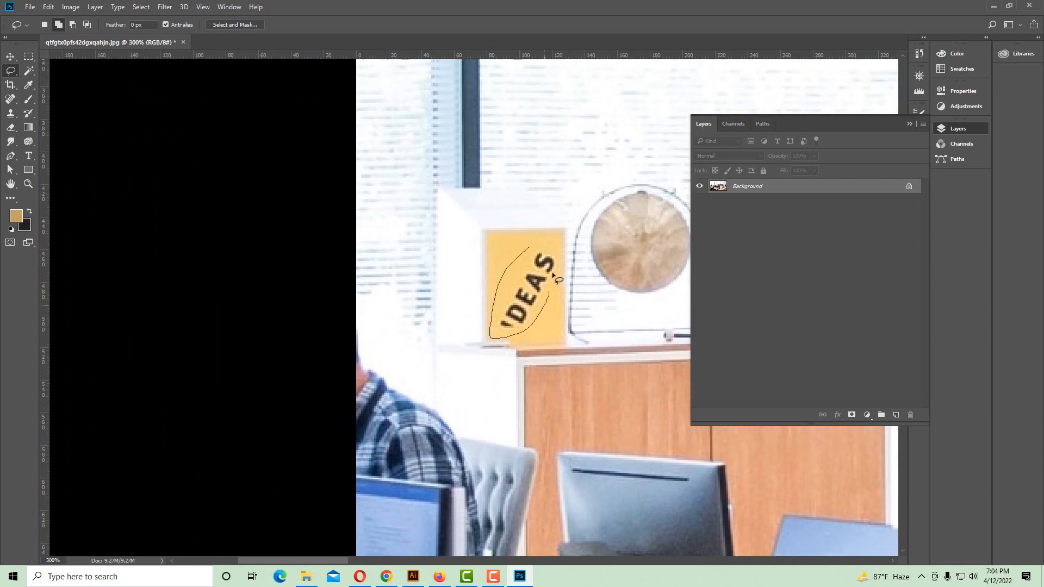
{"action": "key", "text": "shift+F5"}
{"action": "key", "text": "Return"}
{"action": "key", "text": "ctrl+d"}
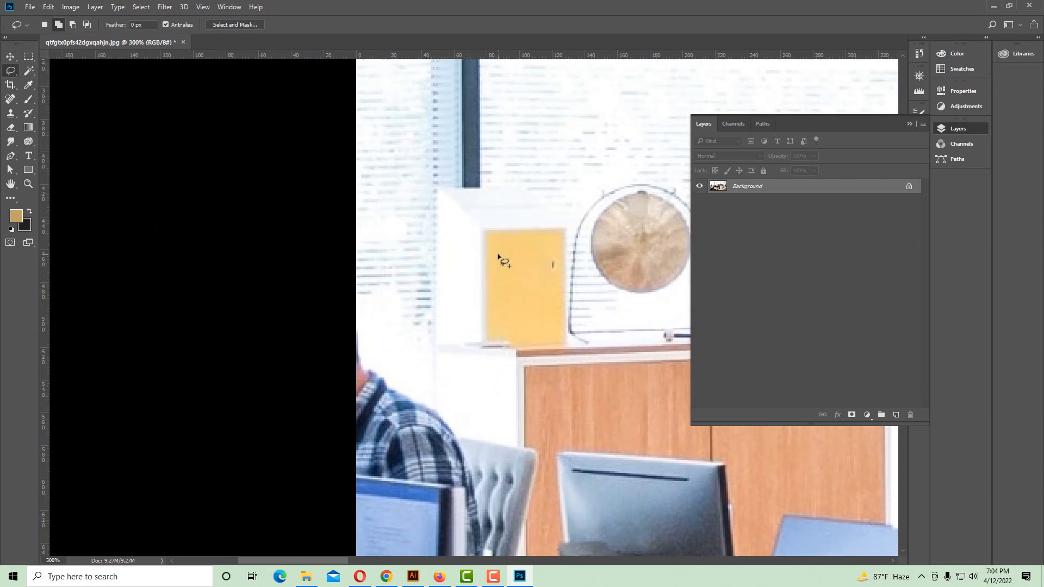
Examine the retouched office photo from desk details to the full image for remaining logos or branding
{"action": "left_click", "coordinate": [581, 314], "text": "alt"}
{"action": "left_click_drag", "start_coordinate": [581, 314], "coordinate": [166, 83]}
{"action": "left_click_drag", "start_coordinate": [517, 369], "coordinate": [398, 292]}
{"action": "left_click_drag", "start_coordinate": [556, 377], "coordinate": [258, 381]}
{"action": "left_click_drag", "start_coordinate": [539, 344], "coordinate": [309, 308]}
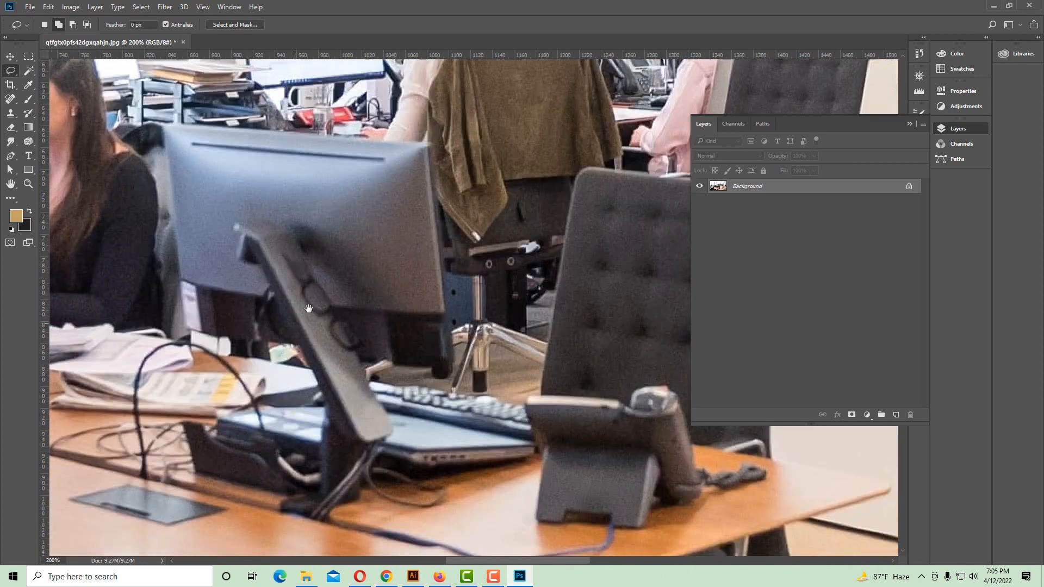
{"action": "left_click_drag", "start_coordinate": [601, 461], "coordinate": [322, 435]}
{"action": "left_click", "coordinate": [487, 240], "text": "alt"}
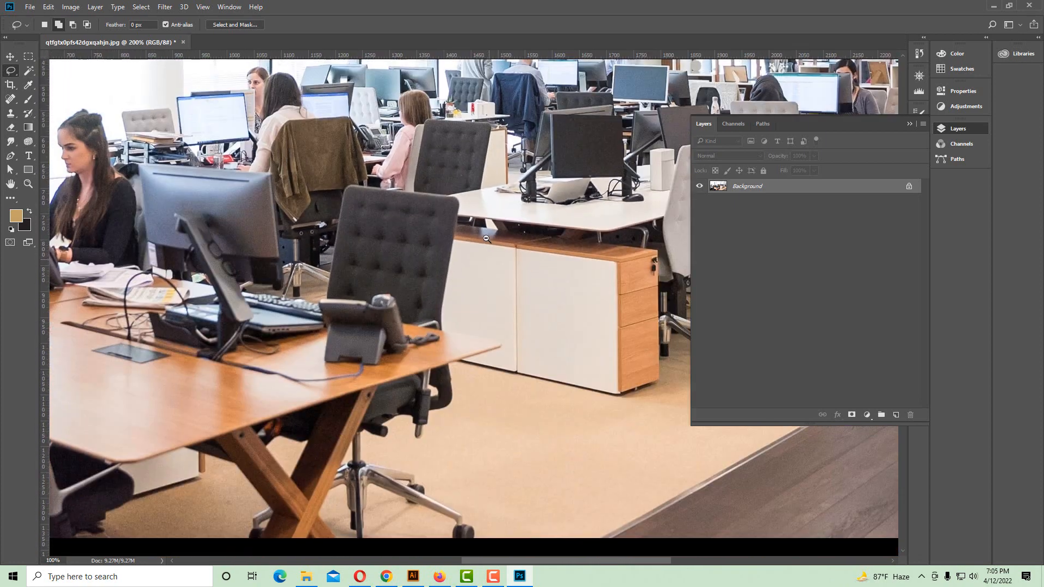
{"action": "left_click", "coordinate": [483, 241], "text": "alt"}
{"action": "left_click_drag", "start_coordinate": [434, 311], "coordinate": [379, 339]}
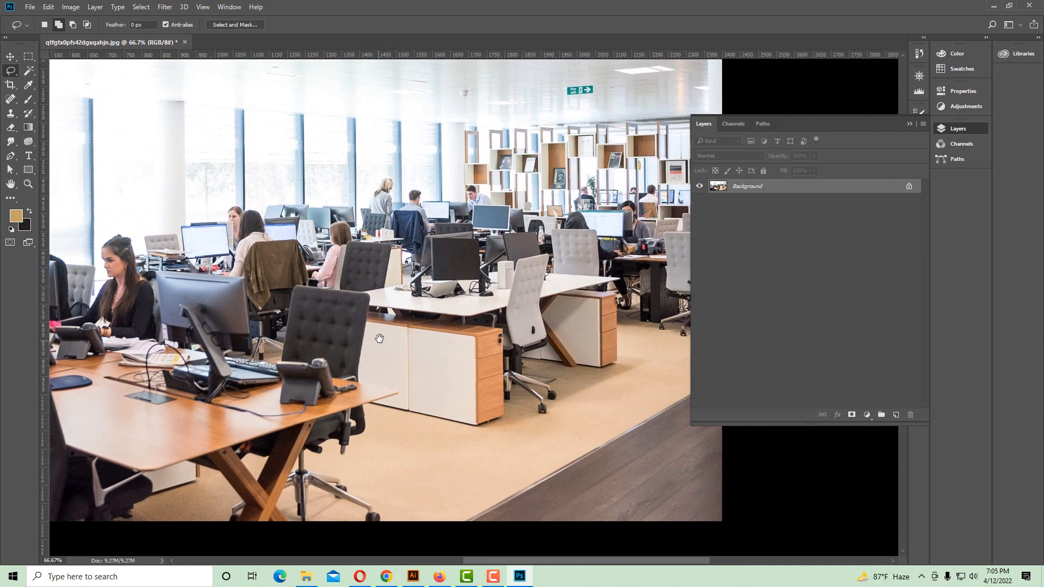
{"action": "left_click", "coordinate": [500, 262], "text": "alt"}
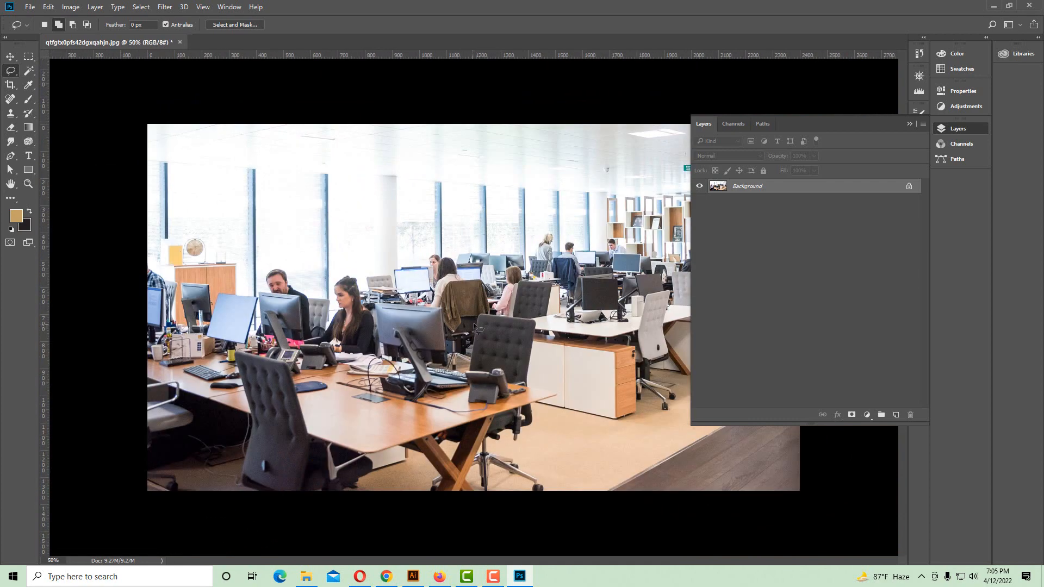
{"action": "left_click", "coordinate": [497, 317], "text": "ctrl"}
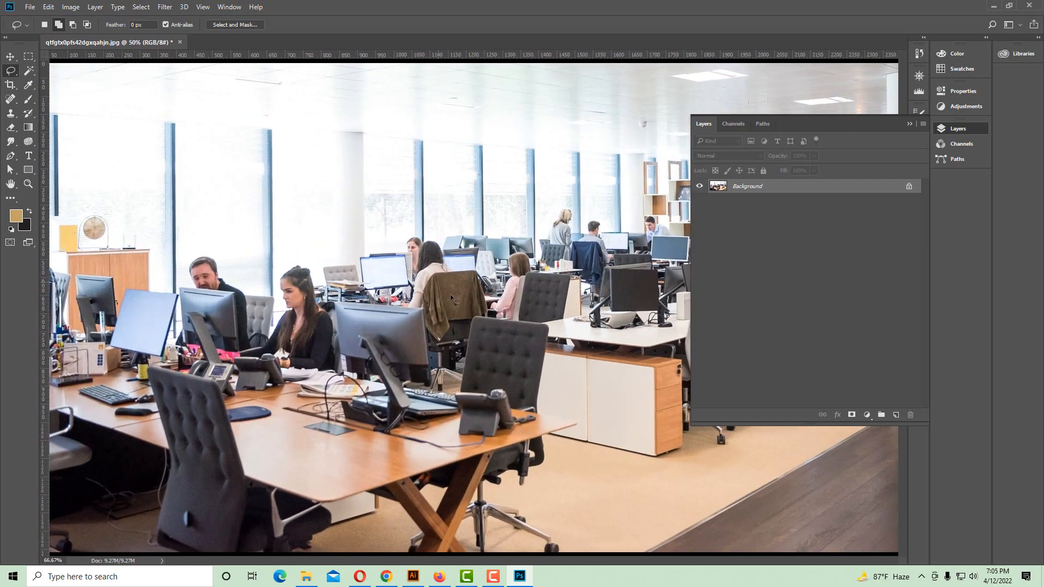
{"action": "left_click", "coordinate": [470, 311], "text": "alt"}
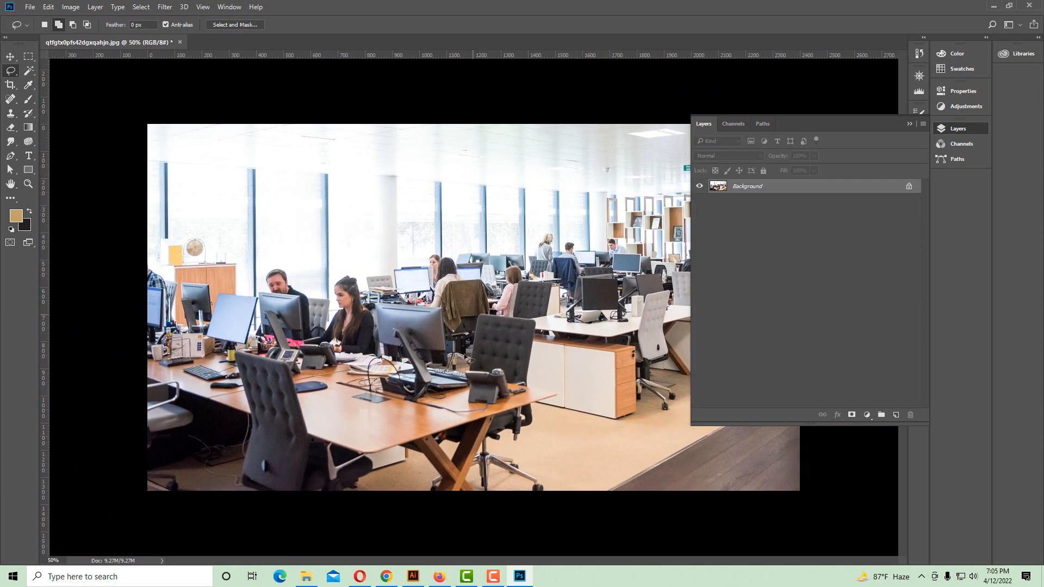
Switch to Illustrator to check the ABOUT COMPANY spread, and return to the office photo in Photoshop
{"action": "left_click", "coordinate": [413, 577]}
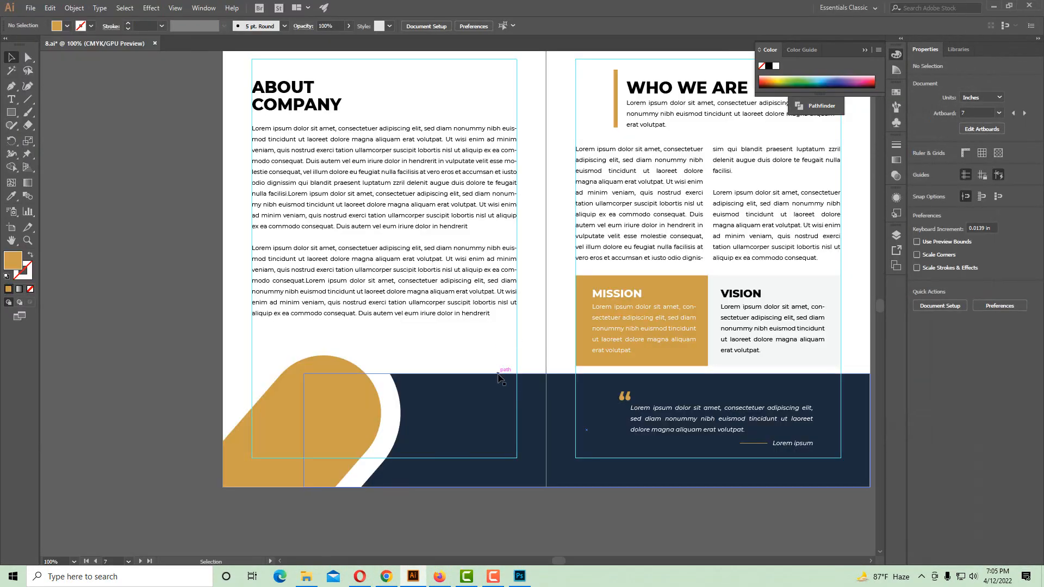
{"action": "left_click_drag", "start_coordinate": [568, 228], "coordinate": [553, 332]}
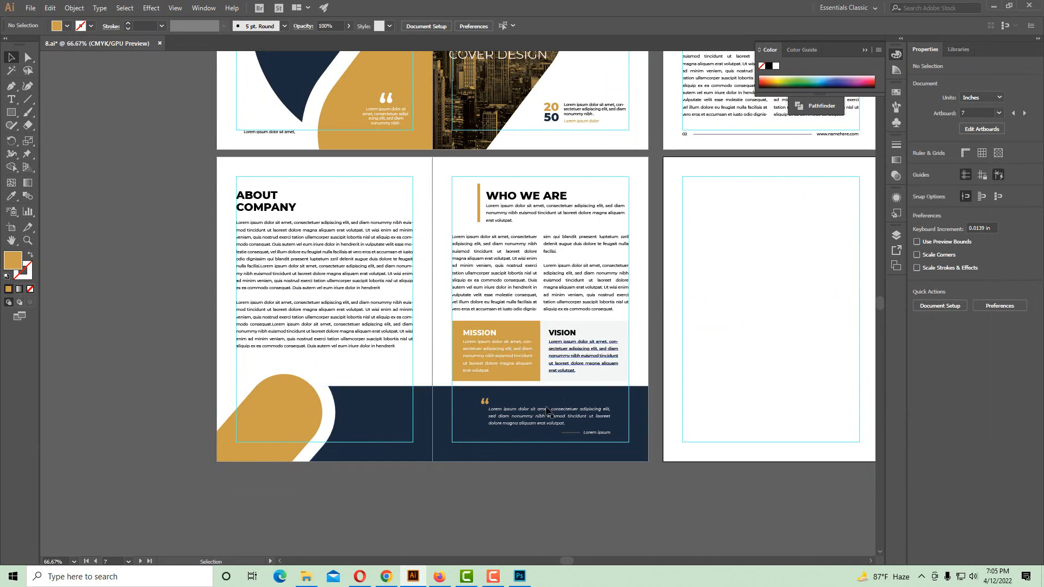
{"action": "left_click", "coordinate": [519, 576]}
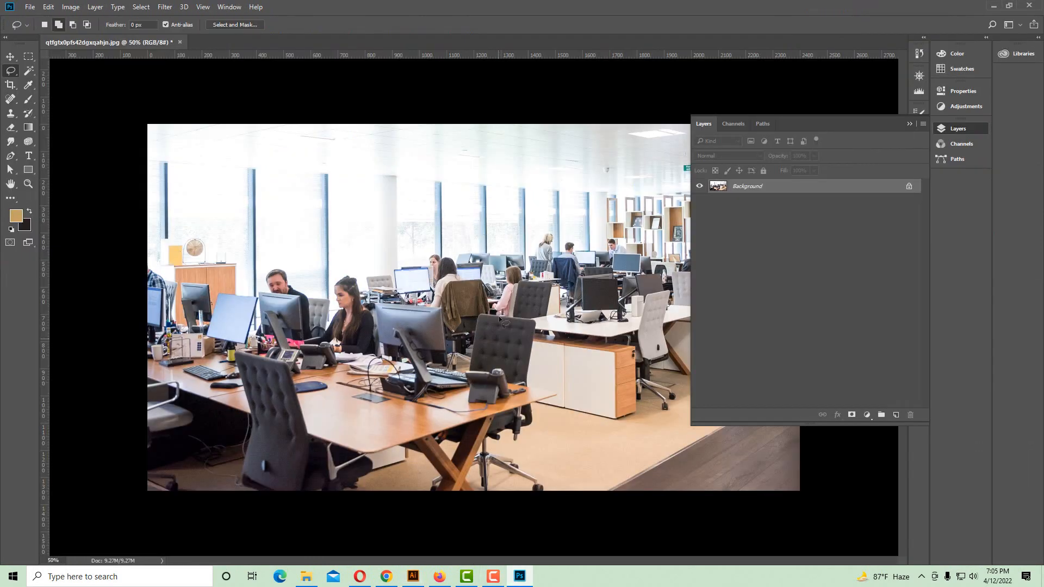
{"action": "left_click", "coordinate": [474, 334], "text": "ctrl"}
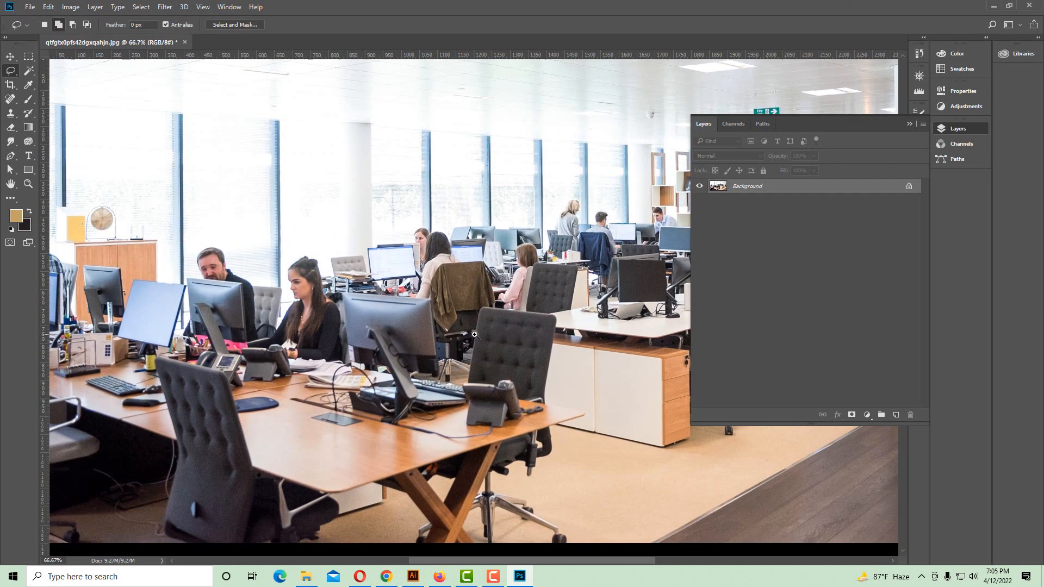
{"action": "left_click", "coordinate": [490, 324], "text": "alt"}
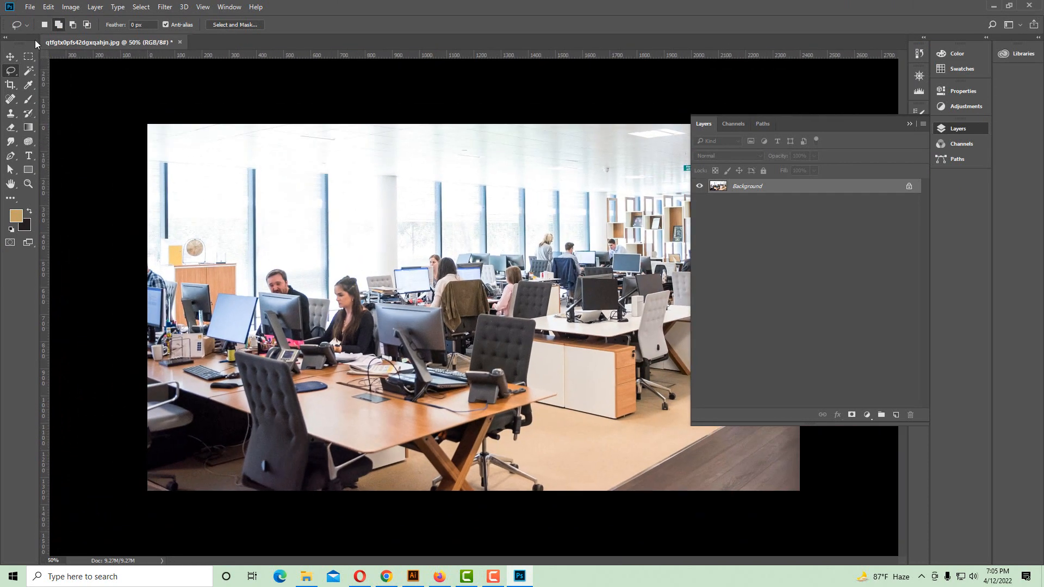
Check the office photo's image size and resolution without altering them
{"action": "left_click", "coordinate": [71, 7]}
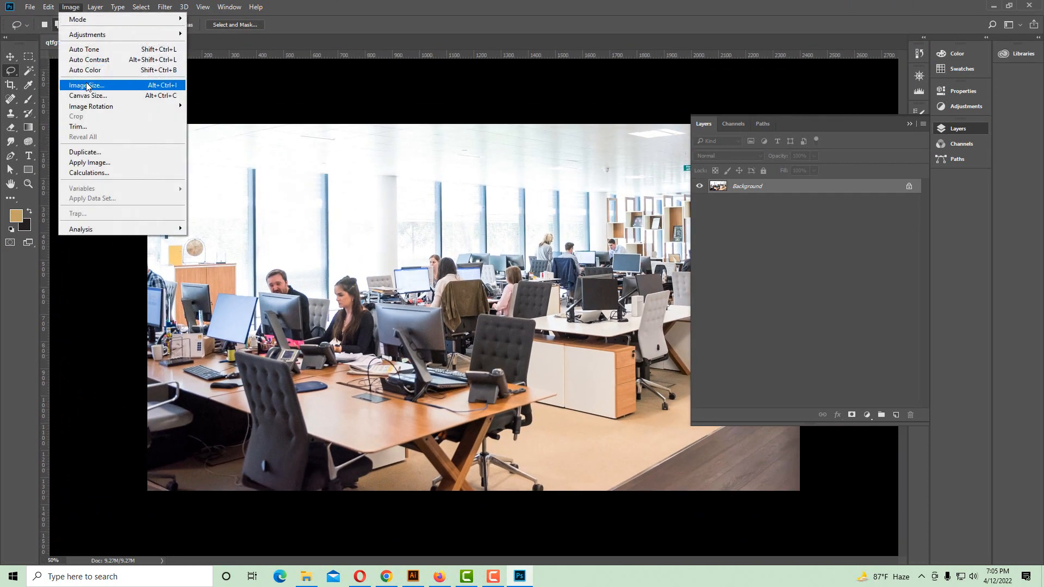
{"action": "left_click", "coordinate": [87, 85]}
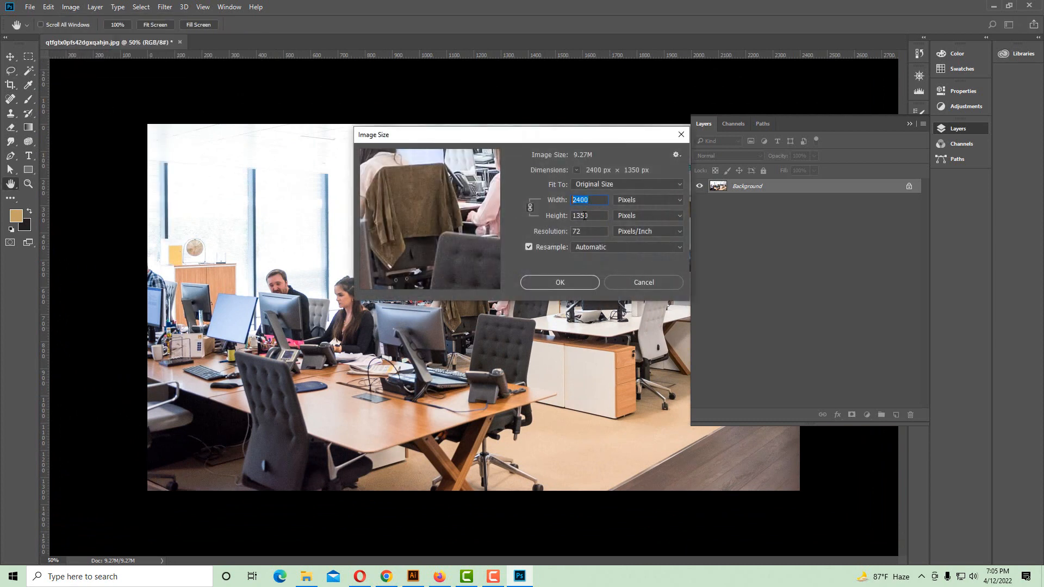
{"action": "key", "text": "Tab"}
{"action": "left_click", "coordinate": [560, 282]}
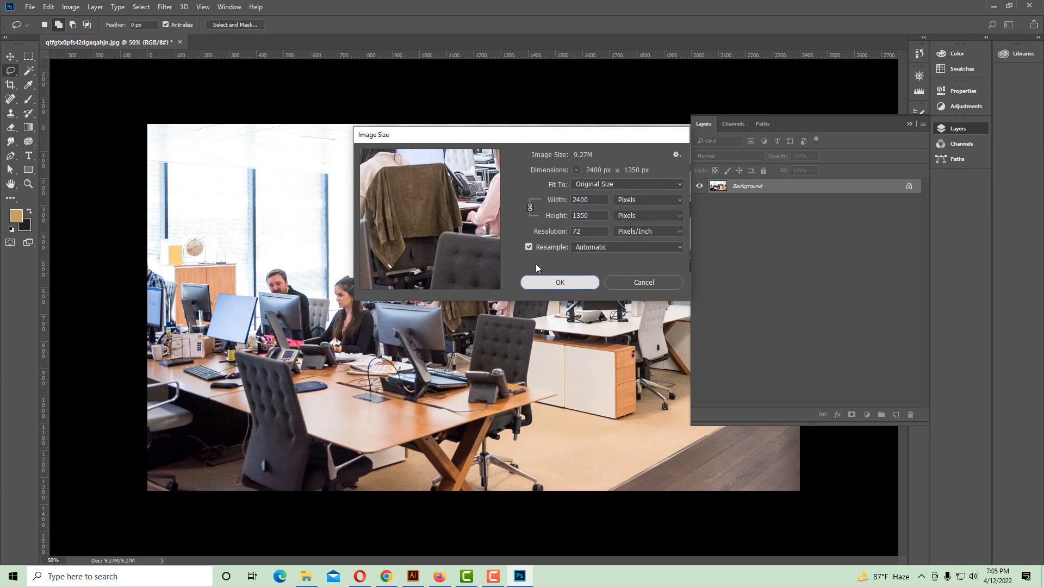
Save the retouched photo as a JPEG at quality 9 with the Baseline ("Standard") format, and close it
{"action": "key", "text": "ctrl+s"}
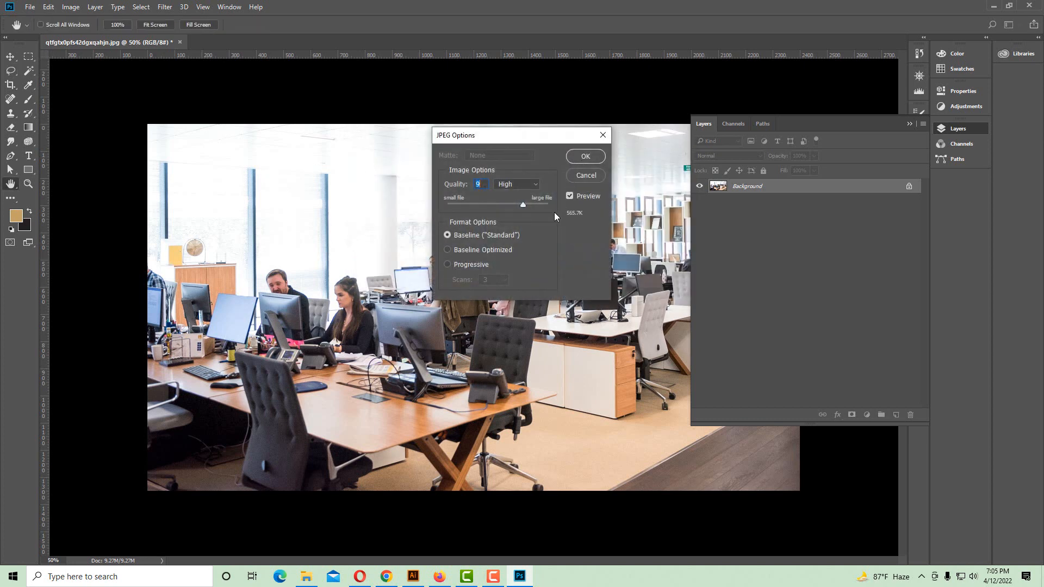
{"action": "left_click", "coordinate": [584, 157]}
{"action": "left_click", "coordinate": [176, 42]}
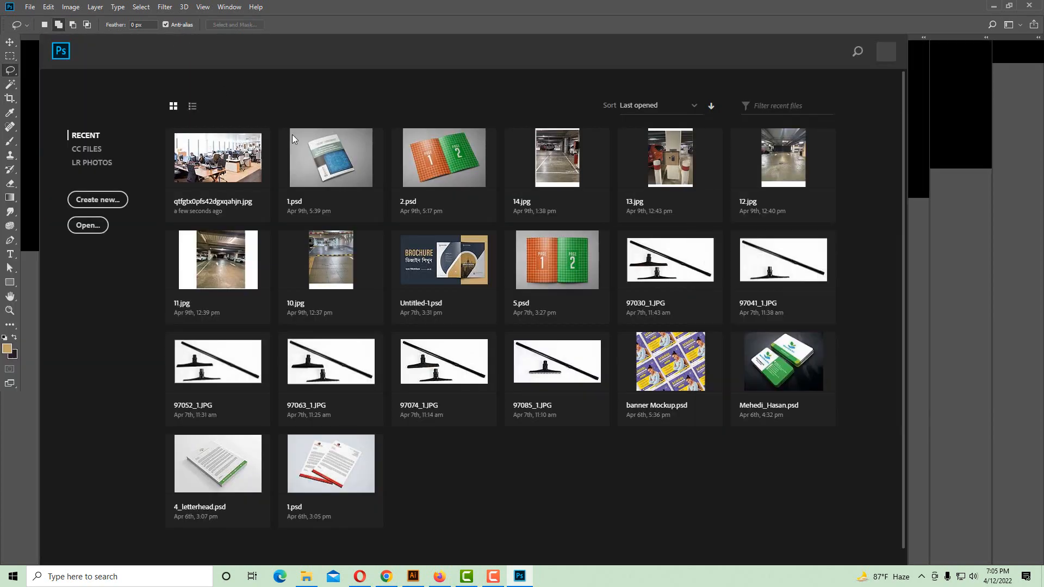
Switch to File Explorer and place the qtfgtx0pfs42dgxqahjn photo from the Buisness folder into the Illustrator brochure document
{"action": "left_click", "coordinate": [306, 577]}
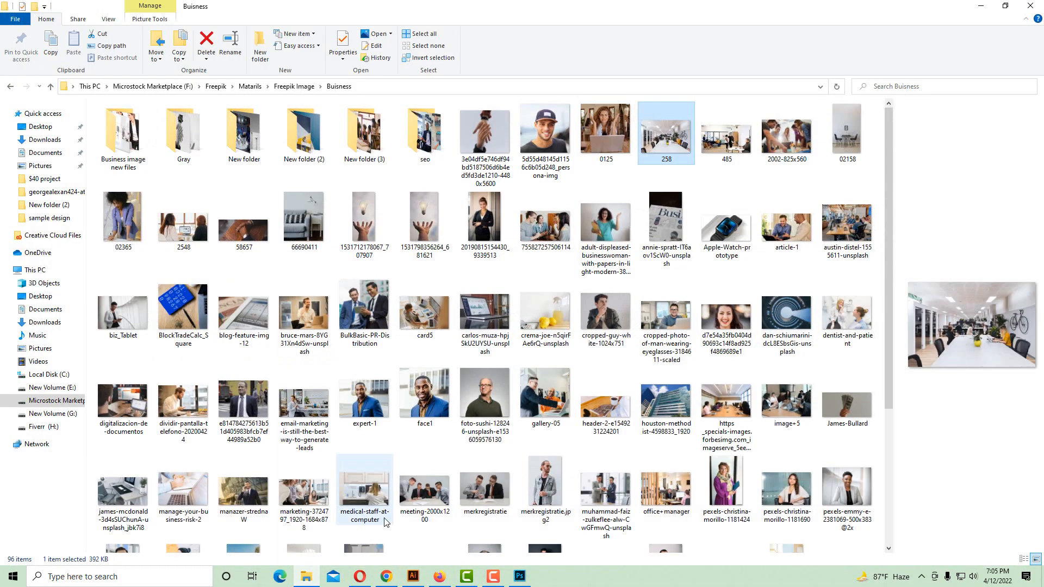
{"action": "scroll", "coordinate": [644, 514], "scroll_direction": "down", "scroll_amount": 5}
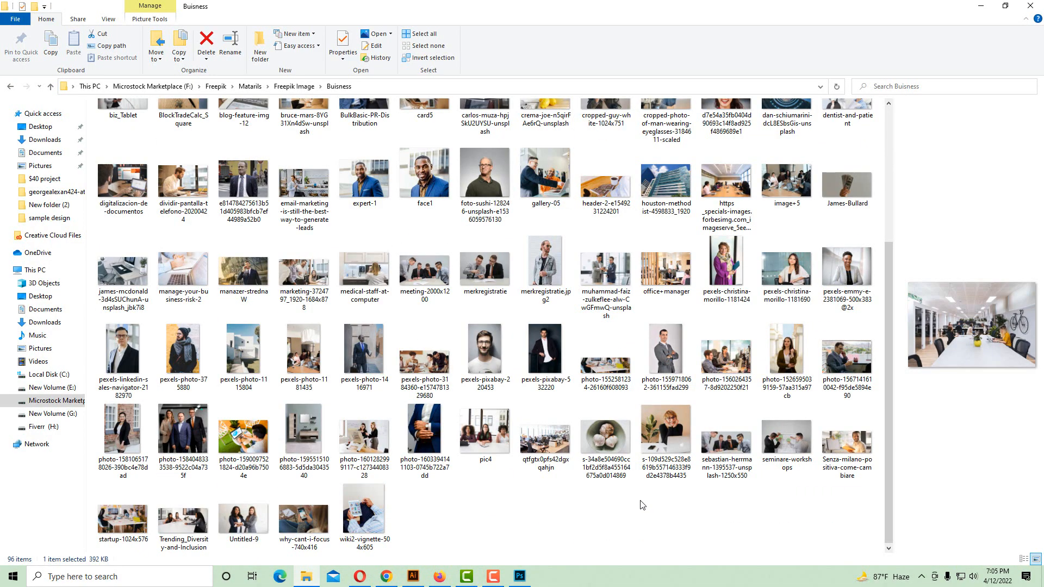
{"action": "left_click", "coordinate": [641, 502]}
{"action": "left_click_drag", "start_coordinate": [548, 458], "coordinate": [403, 504]}
{"action": "key", "text": "ctrl+minus"}
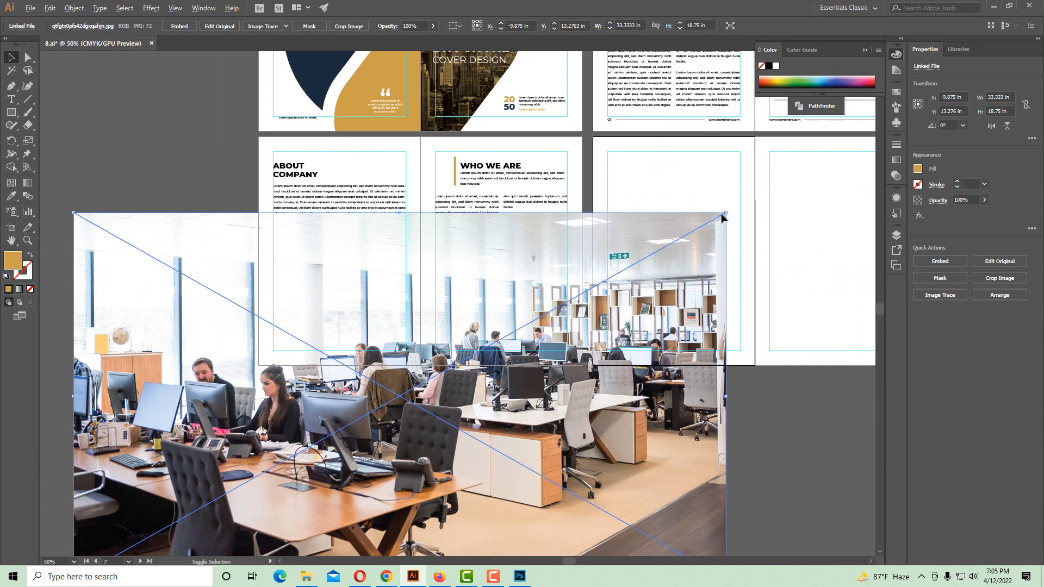
Scale the placed office photo down to about 7.22 by 4.06 in and position it over the gold rounded shape on the ABOUT COMPANY page
{"action": "left_click_drag", "start_coordinate": [725, 214], "coordinate": [451, 368]}
{"action": "left_click_drag", "start_coordinate": [273, 383], "coordinate": [245, 201]}
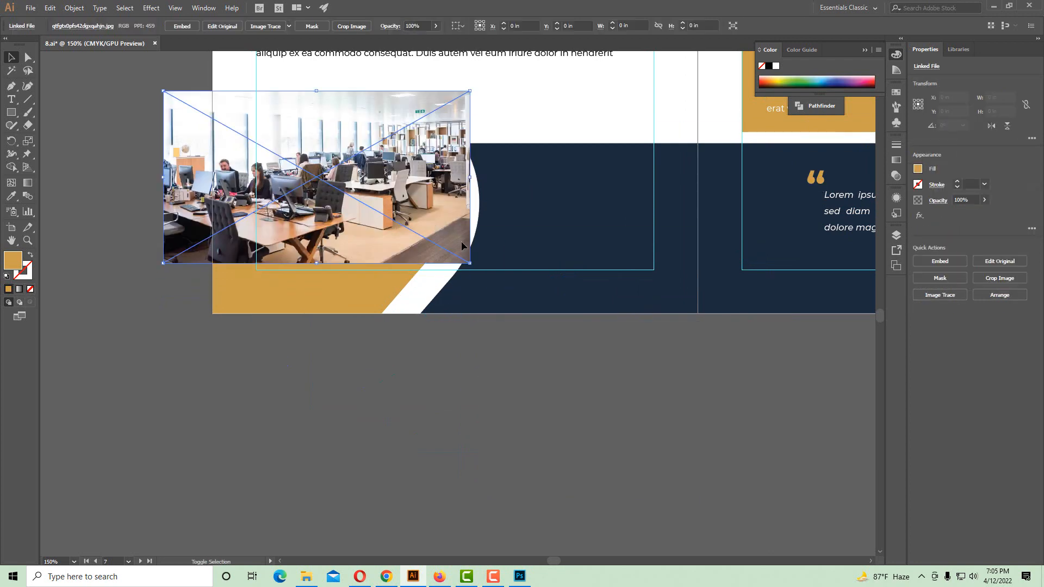
{"action": "left_click_drag", "start_coordinate": [470, 263], "coordinate": [587, 372]}
{"action": "left_click", "coordinate": [445, 337]}
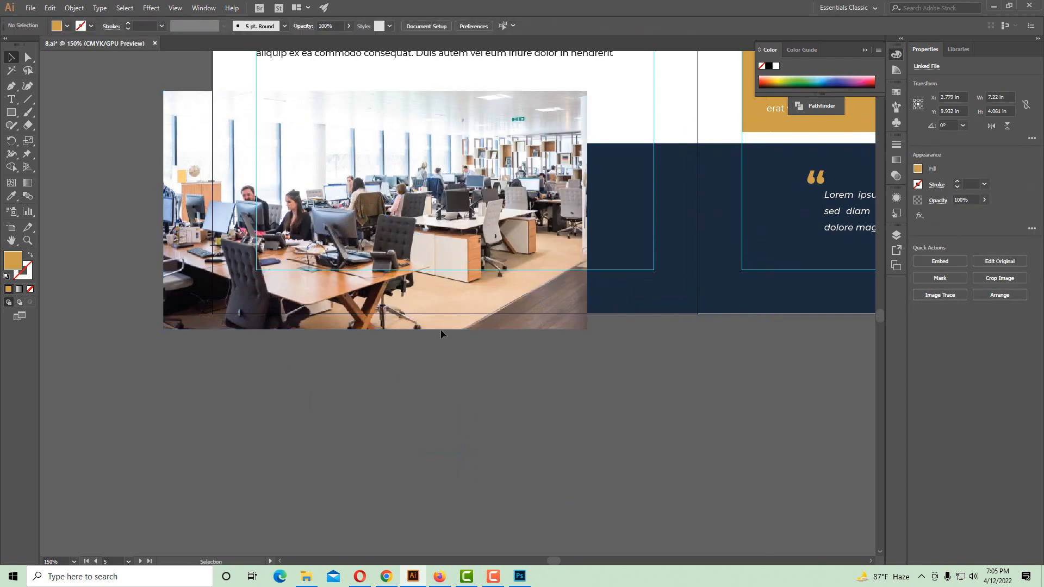
Send the office photo behind the gold rounded shape and embed it in the document
{"action": "left_click_drag", "start_coordinate": [383, 246], "coordinate": [405, 293]}
{"action": "left_click", "coordinate": [405, 294]}
{"action": "key", "text": "ctrl+shift+bracketleft"}
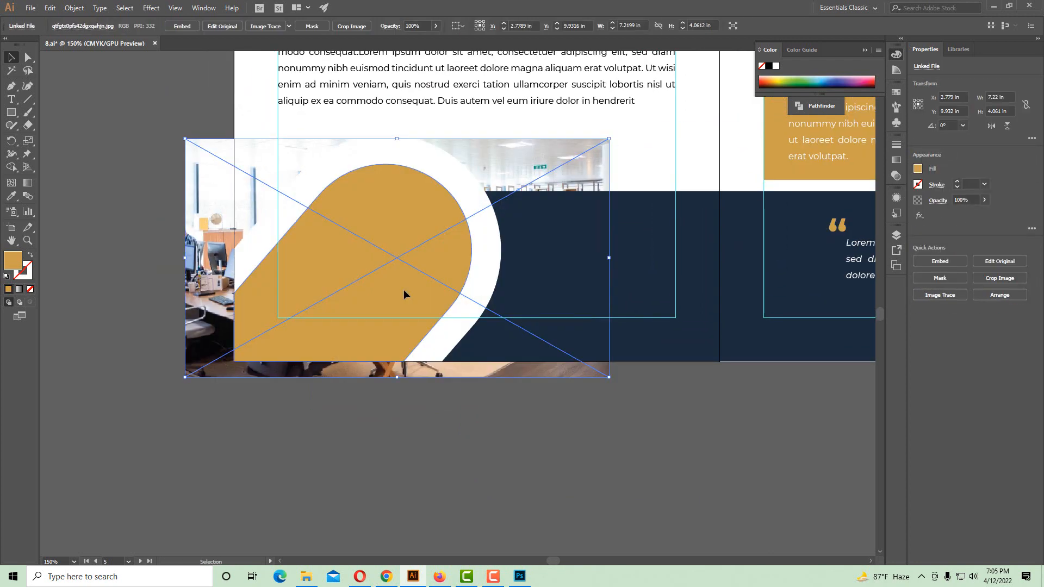
{"action": "left_click", "coordinate": [181, 28]}
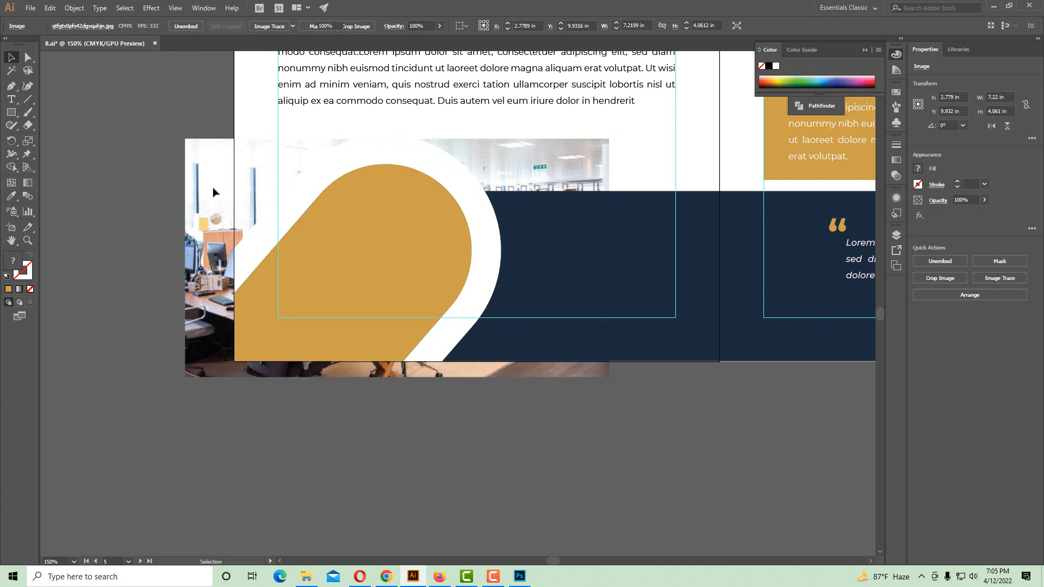
Try clipping the office photo to the gold rounded shape, check the result on the spread and undo the clipping mask
{"action": "left_click", "coordinate": [339, 239], "text": "shift"}
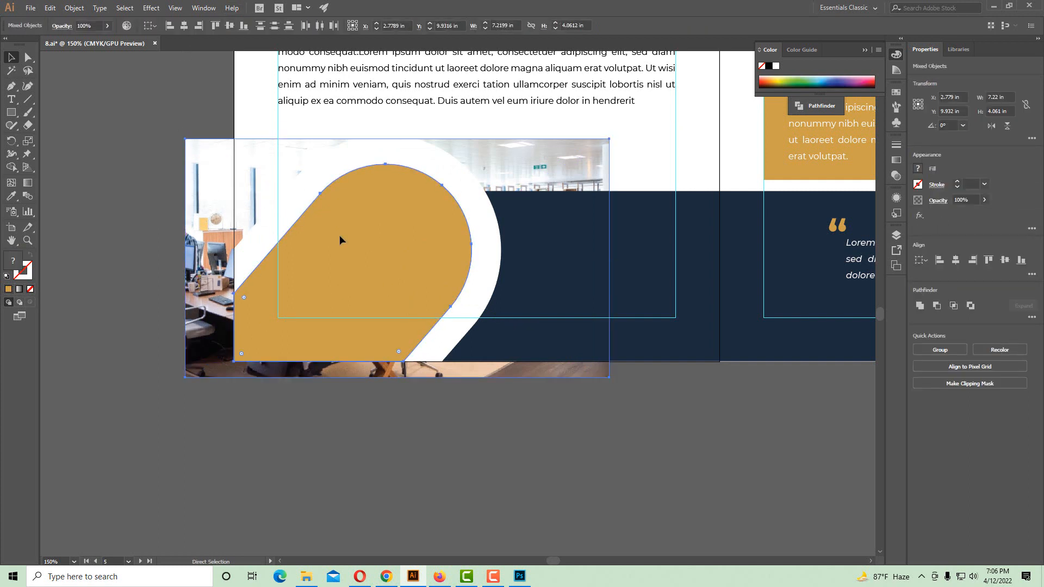
{"action": "key", "text": "ctrl+7"}
{"action": "left_click", "coordinate": [444, 378]}
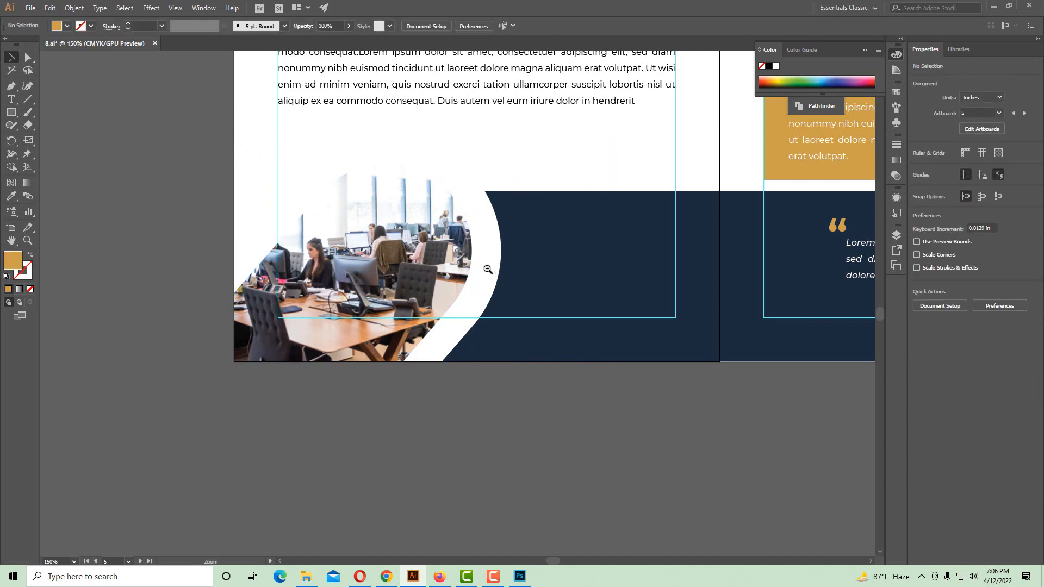
{"action": "left_click", "coordinate": [399, 374], "text": "ctrl+alt"}
{"action": "left_click", "coordinate": [517, 294], "text": "ctrl+alt"}
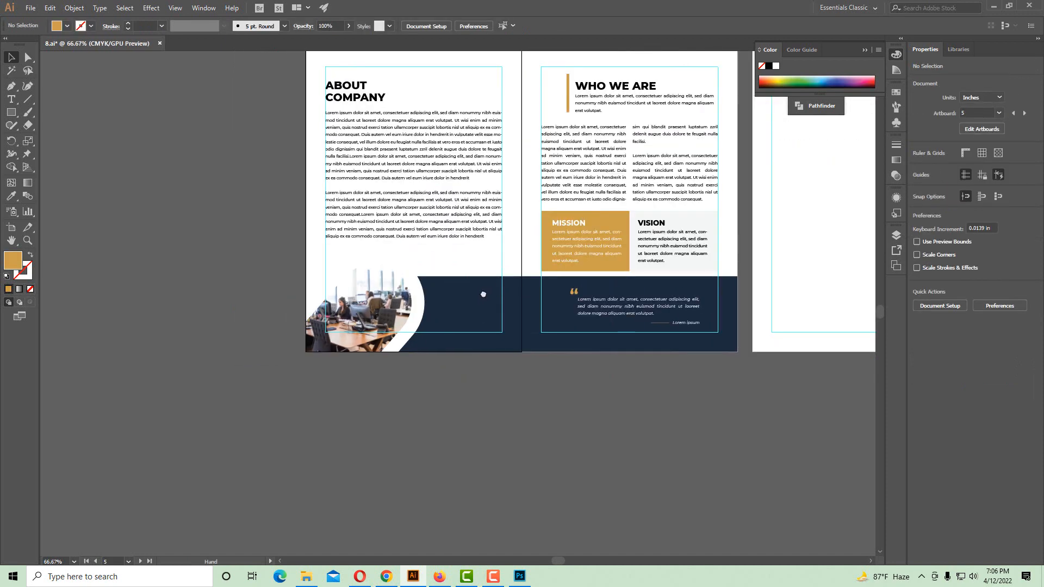
{"action": "left_click_drag", "start_coordinate": [432, 315], "coordinate": [512, 315]}
{"action": "left_click", "coordinate": [430, 328], "text": "ctrl"}
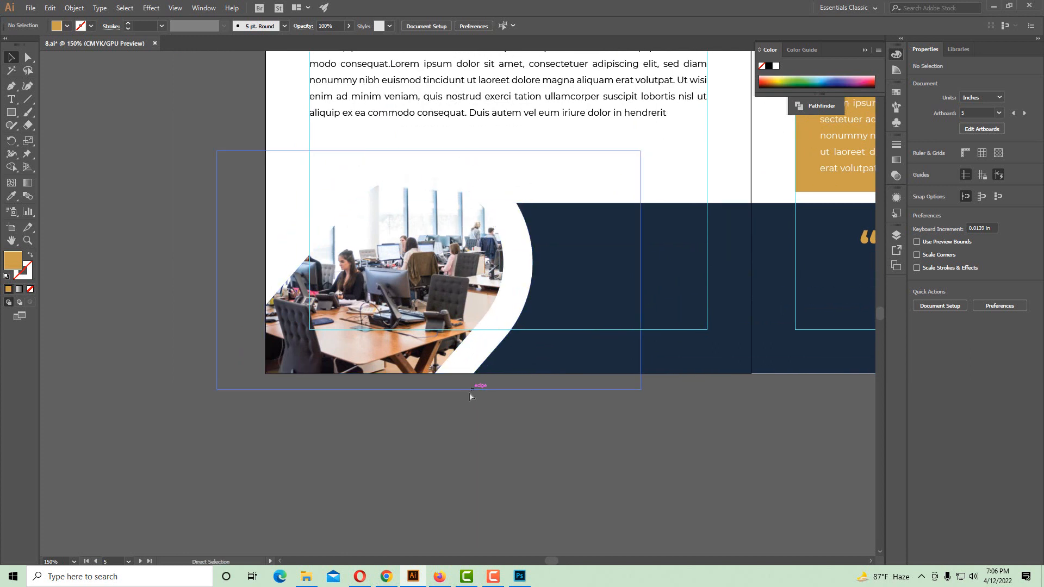
{"action": "key", "text": "ctrl+z"}
Copy the gold rounded shape, clip the office photo to the original and paste the copy in front of it
{"action": "left_click", "coordinate": [447, 427]}
{"action": "left_click", "coordinate": [442, 318]}
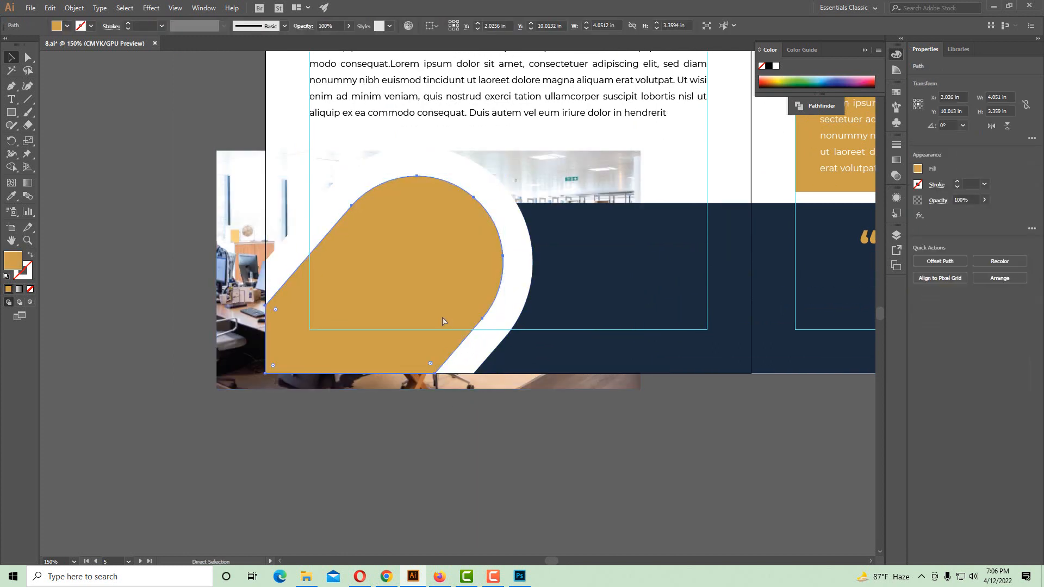
{"action": "key", "text": "ctrl+shift+a"}
{"action": "left_click_drag", "start_coordinate": [442, 320], "coordinate": [224, 204]}
{"action": "key", "text": "ctrl+7"}
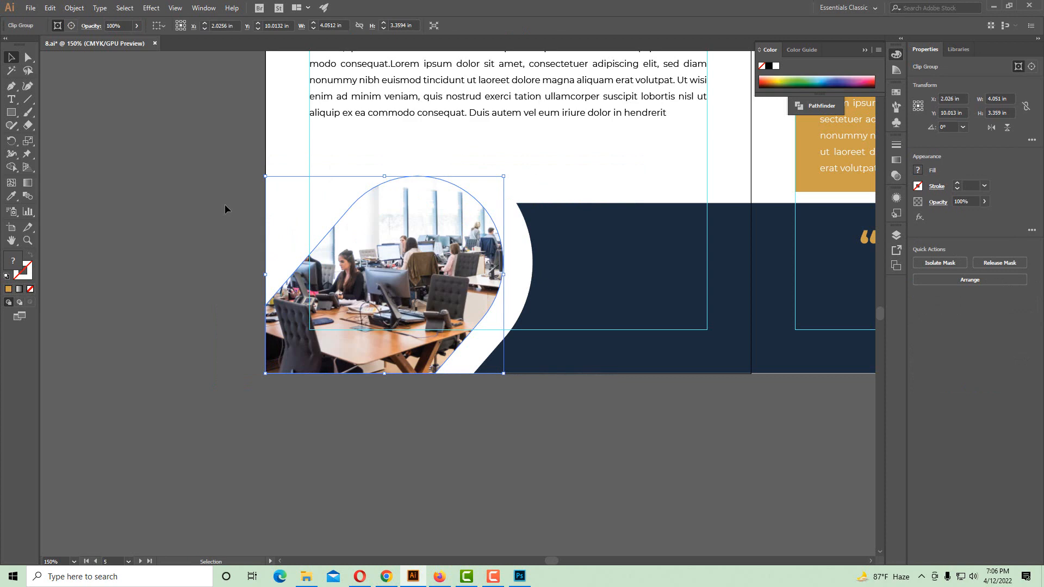
{"action": "key", "text": "ctrl+alt"}
{"action": "key", "text": "ctrl+z"}
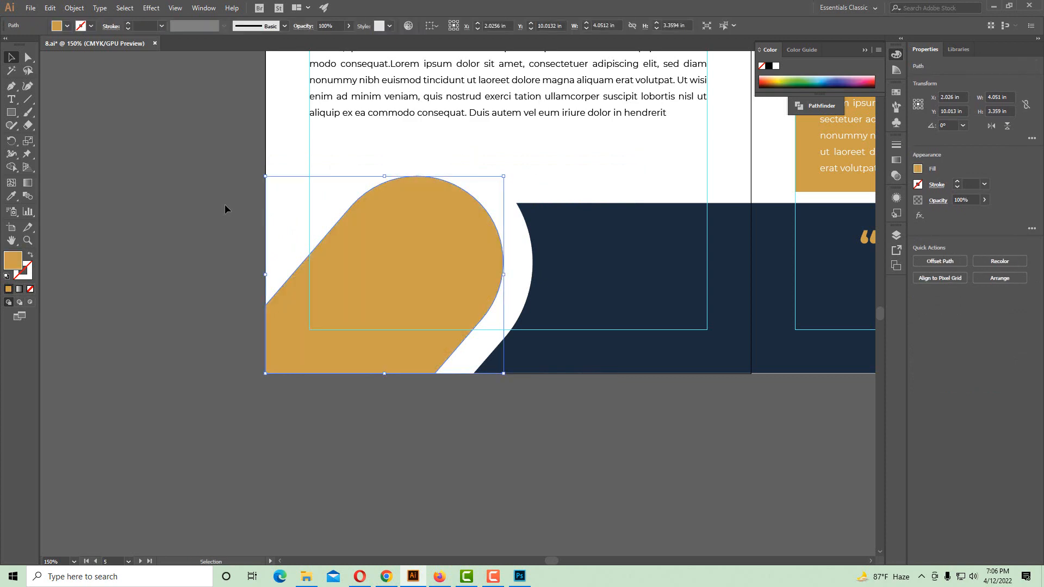
Apply the cover's see-through gold overlay to the shape in front of the office photo with the Eyedropper tool
{"action": "key", "text": "ctrl+minus"}
{"action": "key", "text": "ctrl+minus"}
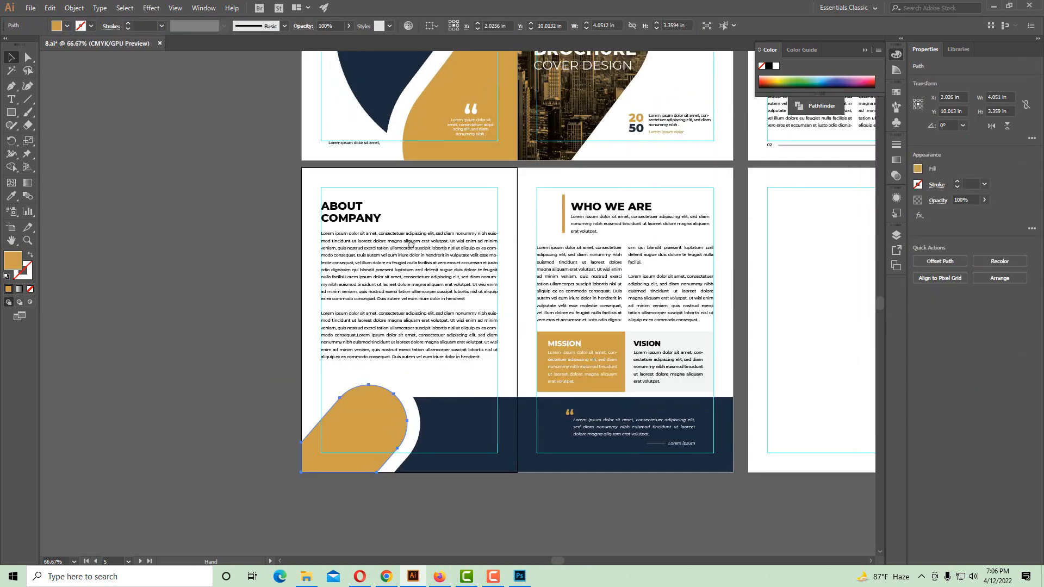
{"action": "left_click", "coordinate": [12, 197]}
{"action": "key", "text": "ctrl+shift+z"}
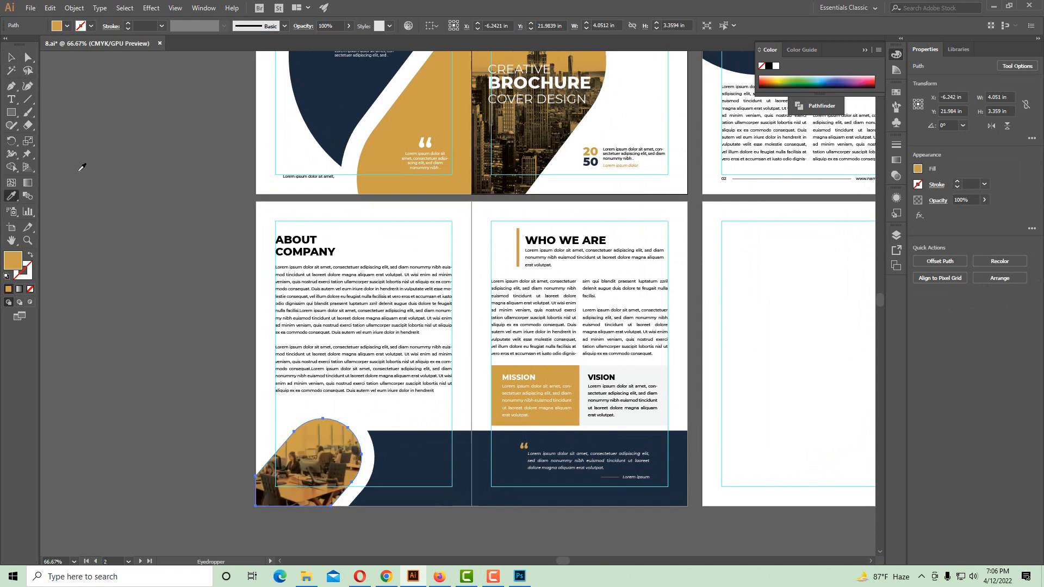
{"action": "key", "text": "v"}
Look over the ABOUT COMPANY and WHO WE ARE spread with its gold-tinted photo, and switch to Firefox
{"action": "left_click", "coordinate": [409, 377], "text": "ctrl"}
{"action": "left_click_drag", "start_coordinate": [422, 421], "coordinate": [346, 334]}
{"action": "left_click", "coordinate": [556, 369], "text": "ctrl+alt"}
{"action": "left_click_drag", "start_coordinate": [570, 245], "coordinate": [565, 368]}
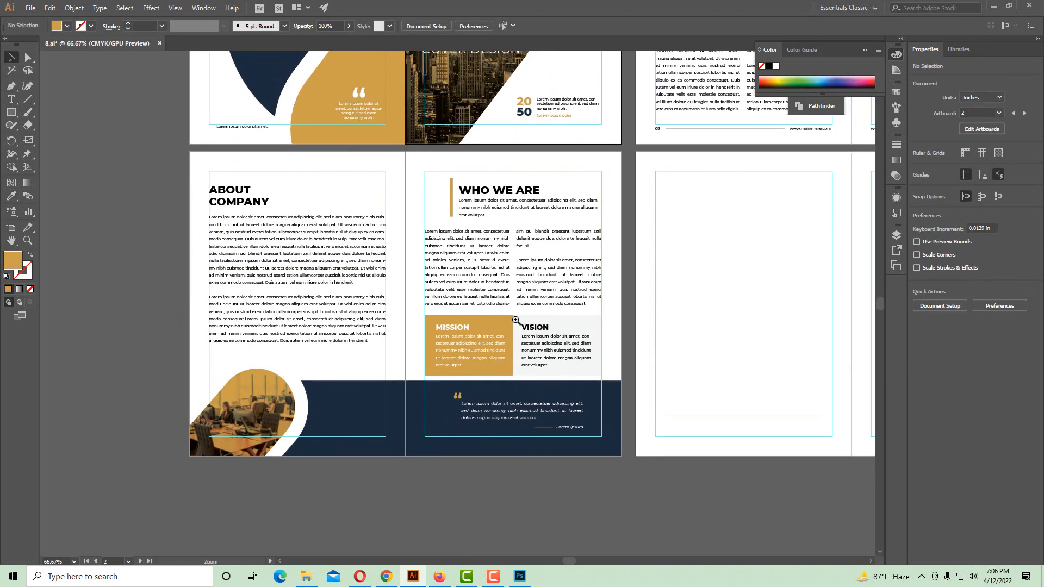
{"action": "left_click", "coordinate": [566, 368], "text": "ctrl"}
{"action": "left_click_drag", "start_coordinate": [505, 308], "coordinate": [636, 315]}
{"action": "left_click_drag", "start_coordinate": [523, 293], "coordinate": [546, 300]}
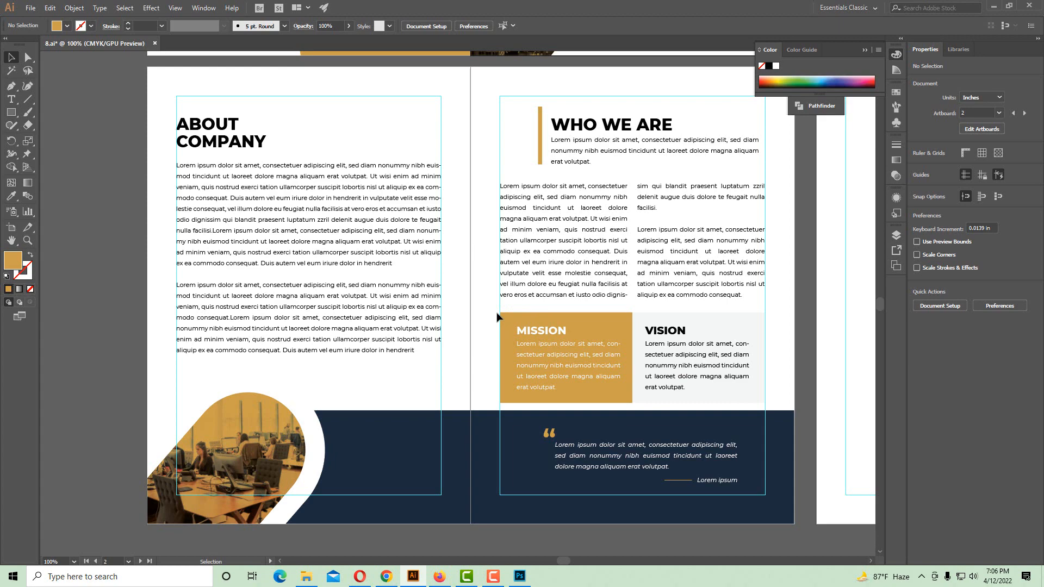
{"action": "left_click", "coordinate": [439, 576]}
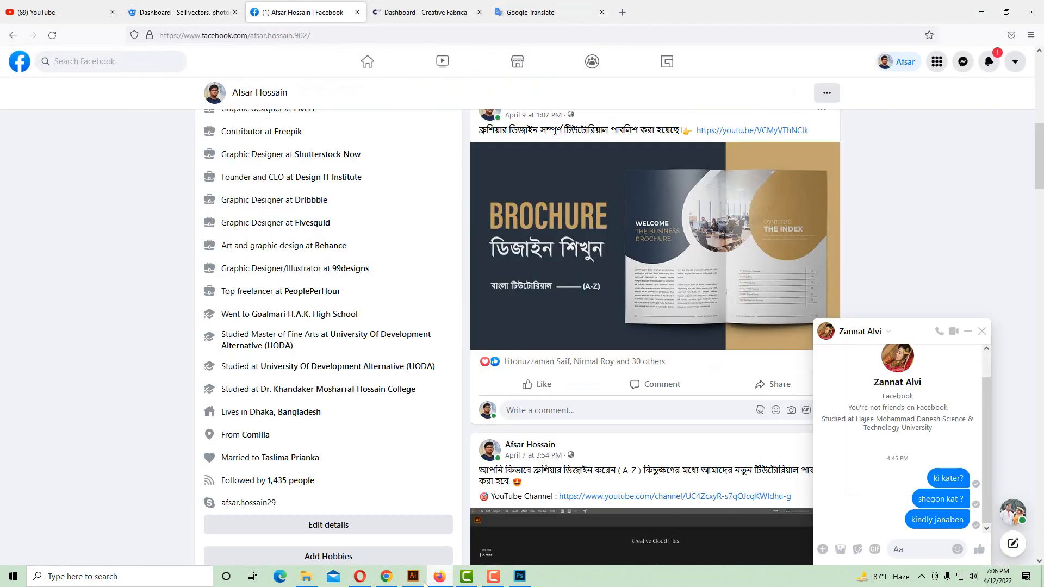
Switch to Chrome and look over the uploaded videos on the Design IT Institute YouTube channel
{"action": "left_click", "coordinate": [386, 576]}
{"action": "scroll", "coordinate": [559, 233], "scroll_direction": "down", "scroll_amount": 2}
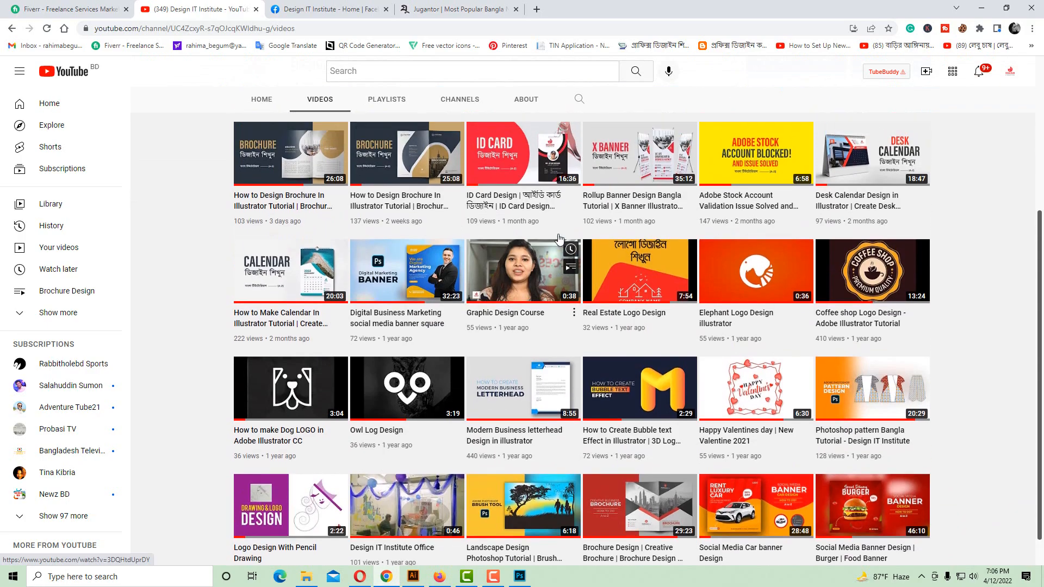
{"action": "scroll", "coordinate": [650, 223], "scroll_direction": "up", "scroll_amount": 1}
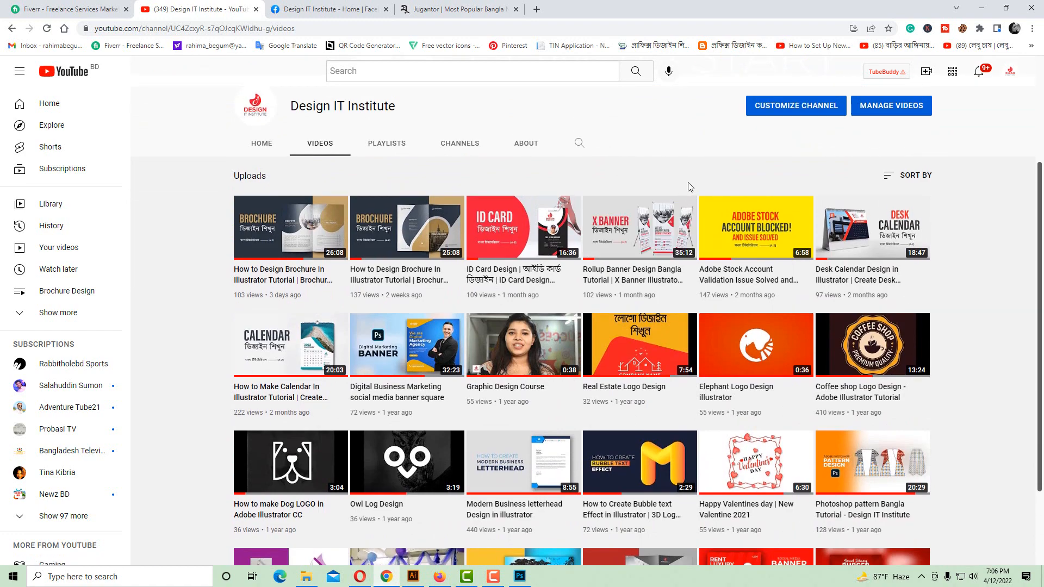
{"action": "scroll", "coordinate": [687, 182], "scroll_direction": "up", "scroll_amount": 2}
{"action": "scroll", "coordinate": [608, 228], "scroll_direction": "down", "scroll_amount": 3}
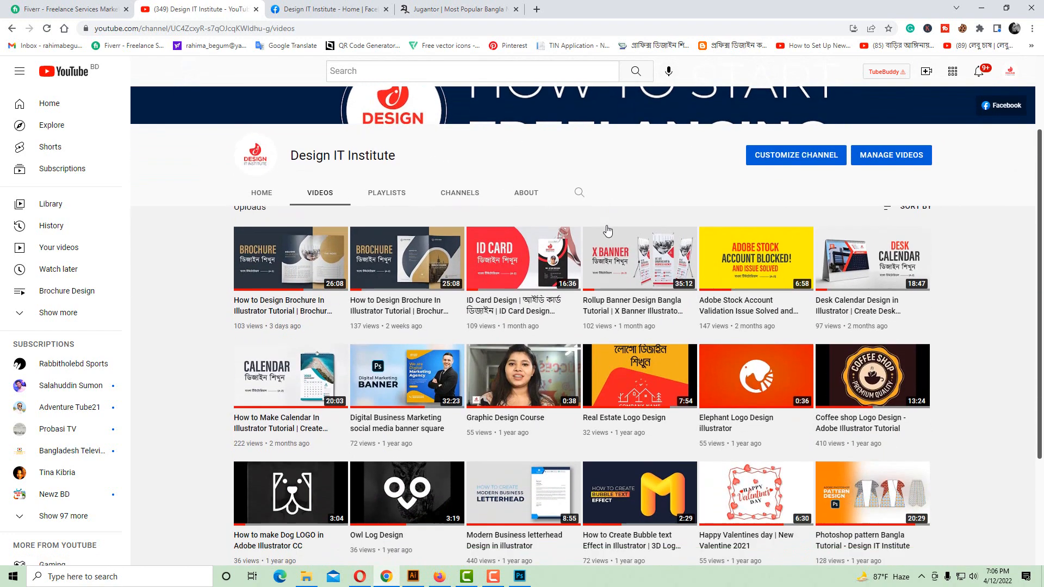
{"action": "scroll", "coordinate": [608, 231], "scroll_direction": "up", "scroll_amount": 2}
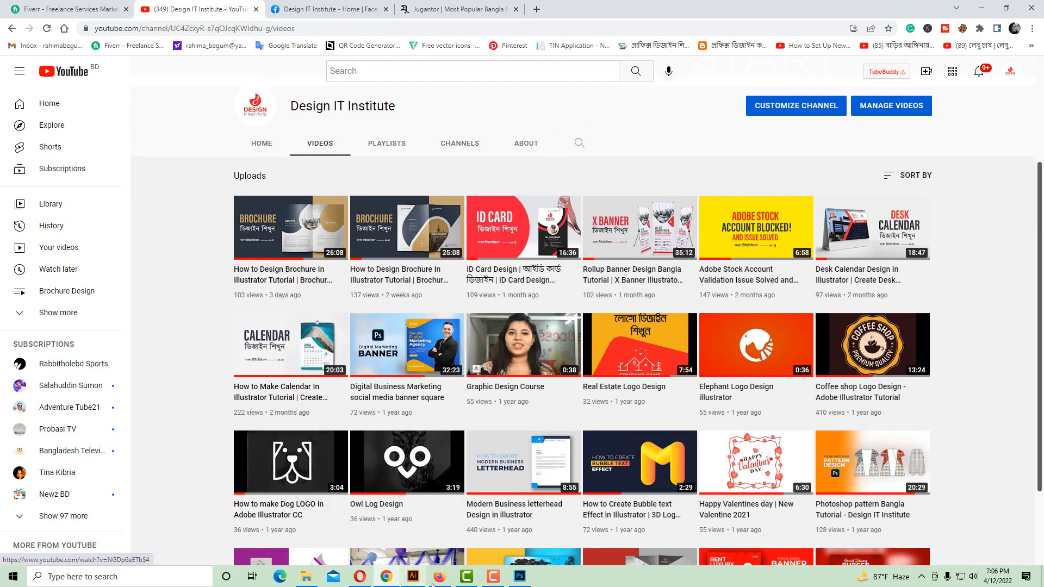
Switch back to Illustrator, return to the ABOUT COMPANY spread and save the brochure document
{"action": "left_click", "coordinate": [412, 576]}
{"action": "scroll", "coordinate": [671, 323], "scroll_direction": "down", "scroll_amount": 3}
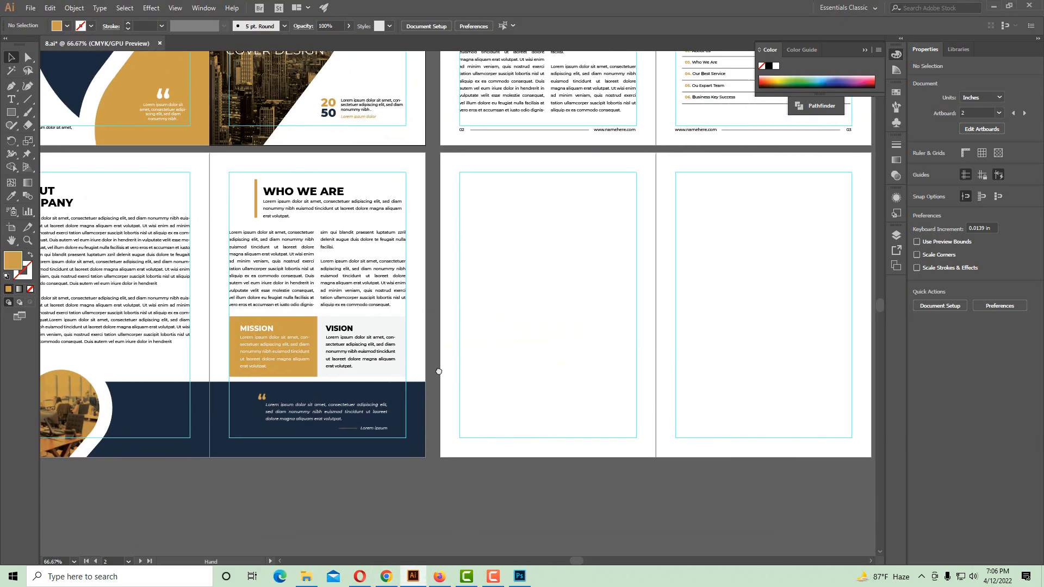
{"action": "left_click_drag", "start_coordinate": [607, 337], "coordinate": [707, 323]}
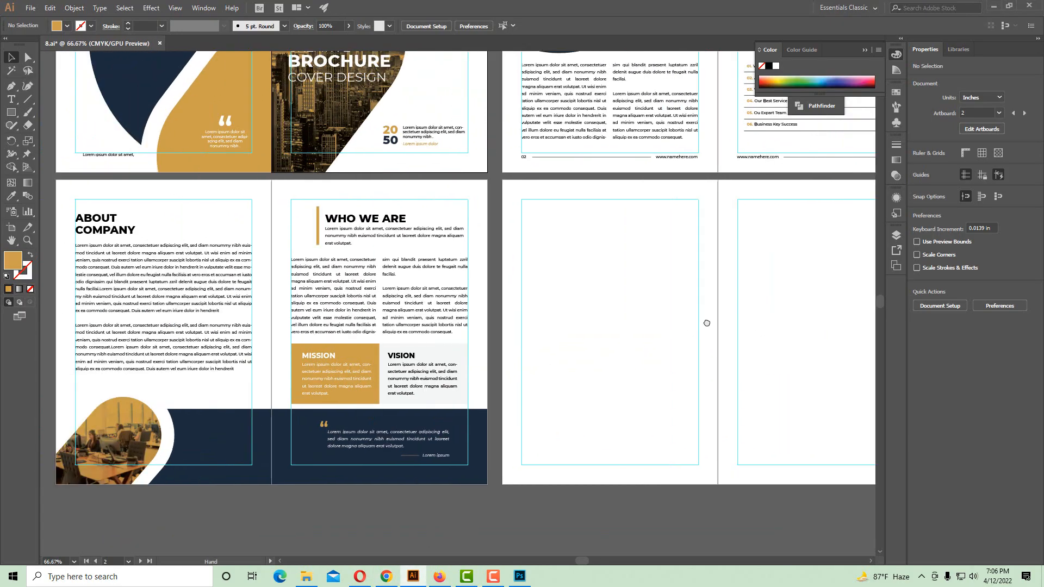
{"action": "left_click_drag", "start_coordinate": [641, 321], "coordinate": [630, 339]}
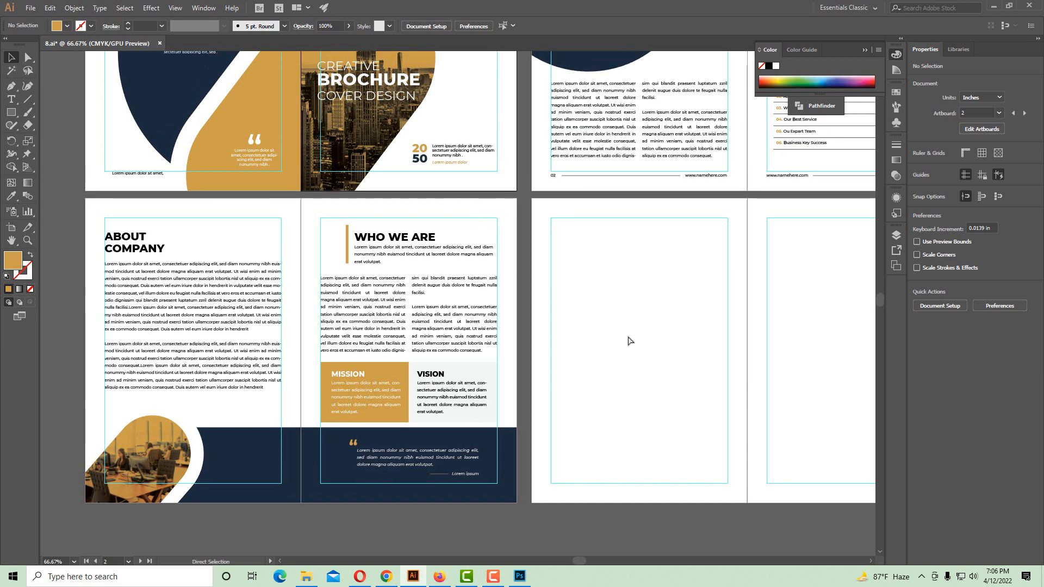
{"action": "key", "text": "ctrl+s"}
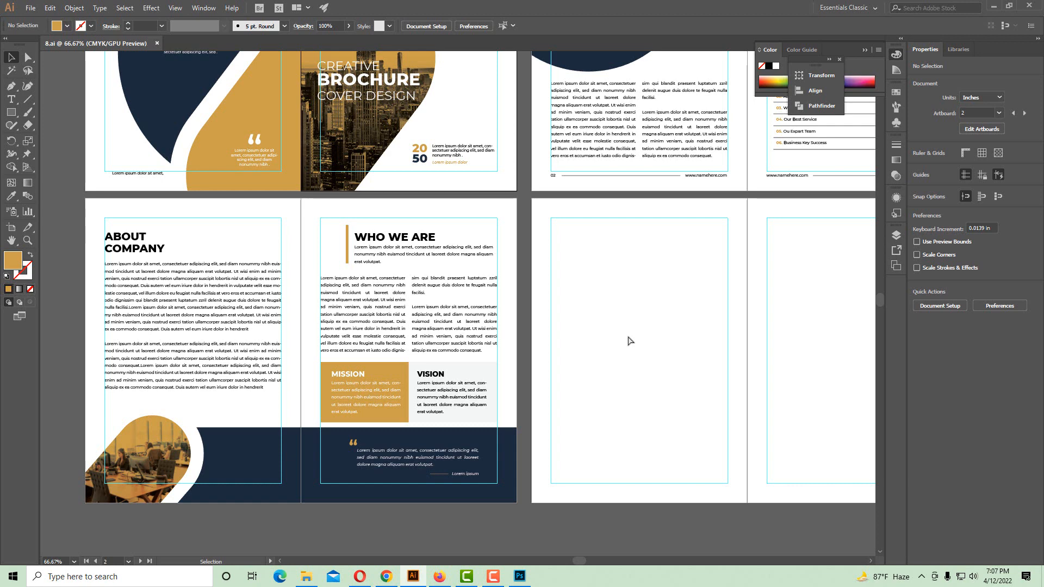
Copy the page-number and web-address footer from the welcome and index spread onto the navy band of the ABOUT COMPANY and WHO WE ARE spread
{"action": "left_click_drag", "start_coordinate": [591, 344], "coordinate": [492, 343]}
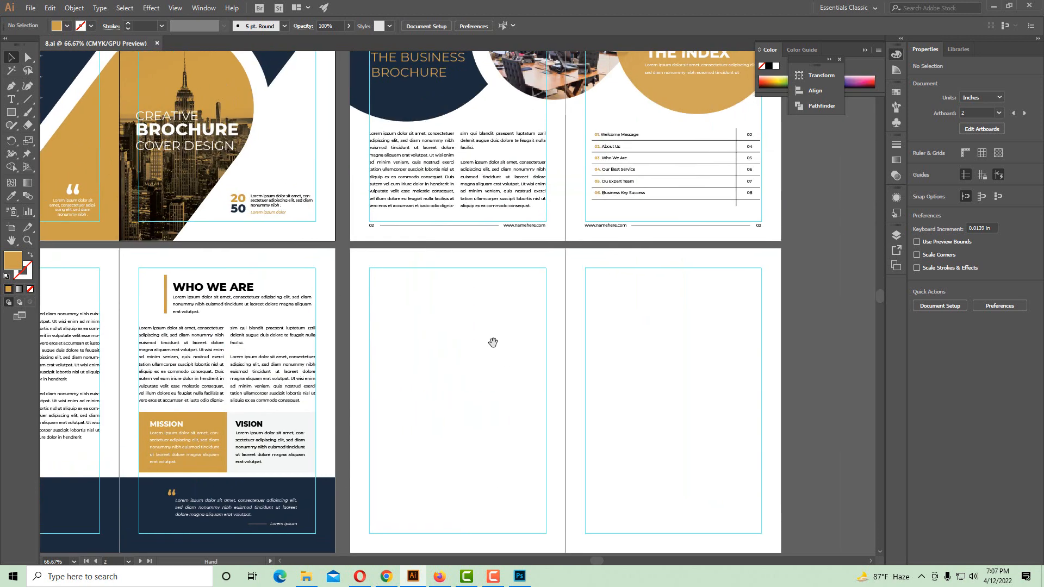
{"action": "left_click", "coordinate": [598, 260], "text": "ctrl"}
{"action": "left_click_drag", "start_coordinate": [594, 248], "coordinate": [596, 267]}
{"action": "left_click_drag", "start_coordinate": [707, 294], "coordinate": [130, 285]}
{"action": "left_click", "coordinate": [273, 408], "text": "ctrl+alt"}
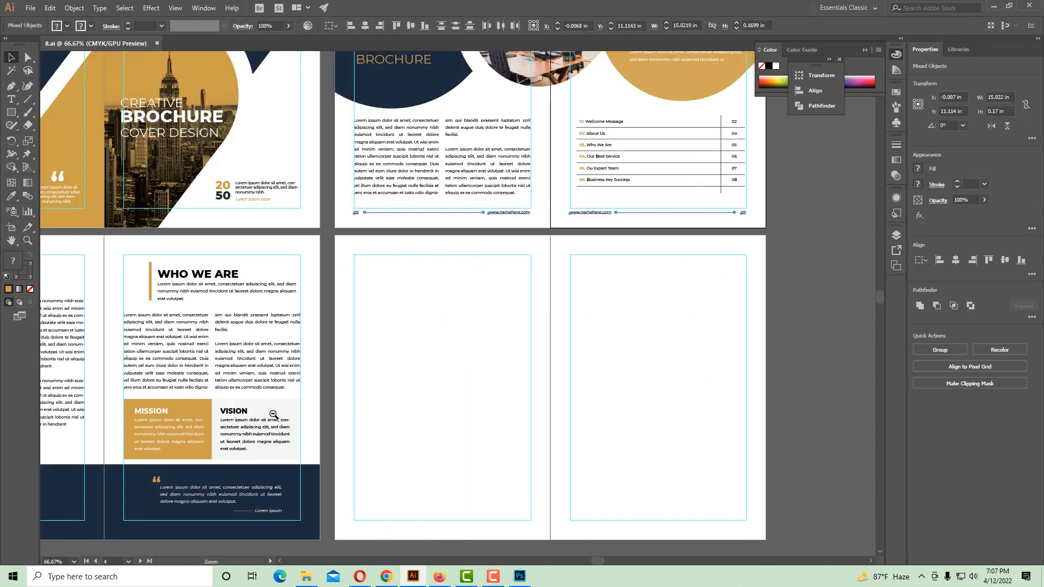
{"action": "left_click_drag", "start_coordinate": [188, 487], "coordinate": [315, 350]}
{"action": "left_click", "coordinate": [446, 333], "text": "ctrl"}
{"action": "left_click", "coordinate": [446, 333], "text": "ctrl"}
{"action": "key", "text": "ctrl+v"}
{"action": "left_click", "coordinate": [530, 313], "text": "ctrl+alt"}
{"action": "left_click", "coordinate": [527, 371], "text": "ctrl"}
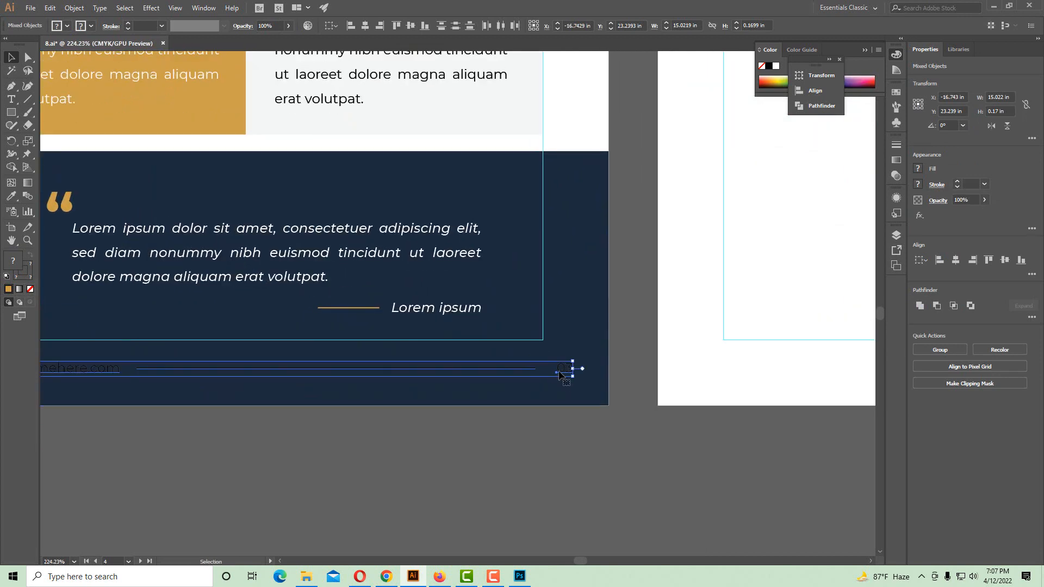
{"action": "left_click_drag", "start_coordinate": [560, 375], "coordinate": [530, 363]}
Make the pasted footer's page numbers and web addresses white using the Eyedropper tool
{"action": "left_click", "coordinate": [403, 317], "text": "ctrl+alt"}
{"action": "left_click", "coordinate": [349, 294], "text": "ctrl+alt"}
{"action": "left_click_drag", "start_coordinate": [385, 326], "coordinate": [552, 329]}
{"action": "left_click", "coordinate": [11, 196]}
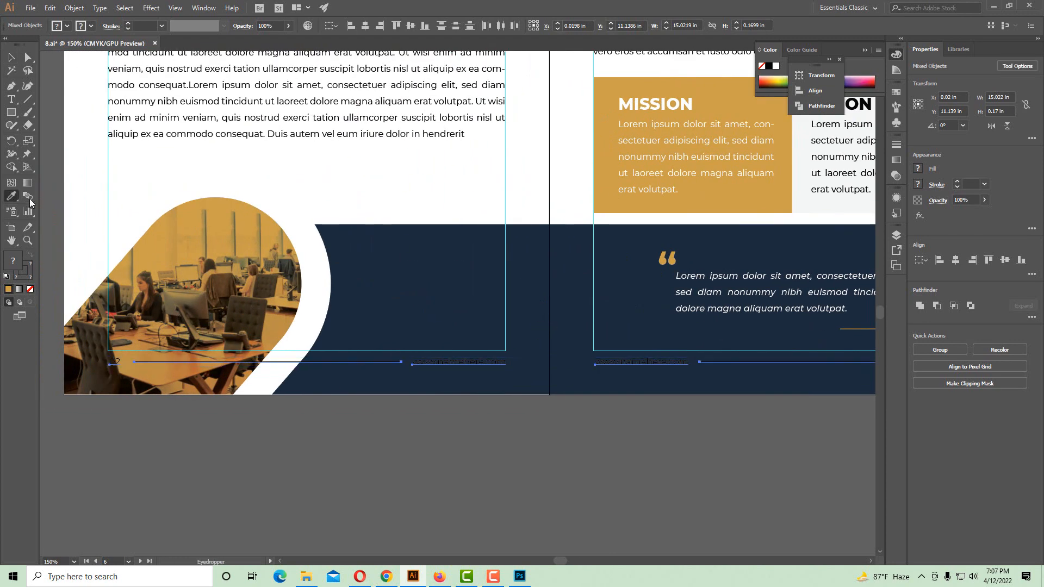
{"action": "left_click", "coordinate": [129, 192]}
{"action": "left_click", "coordinate": [11, 57]}
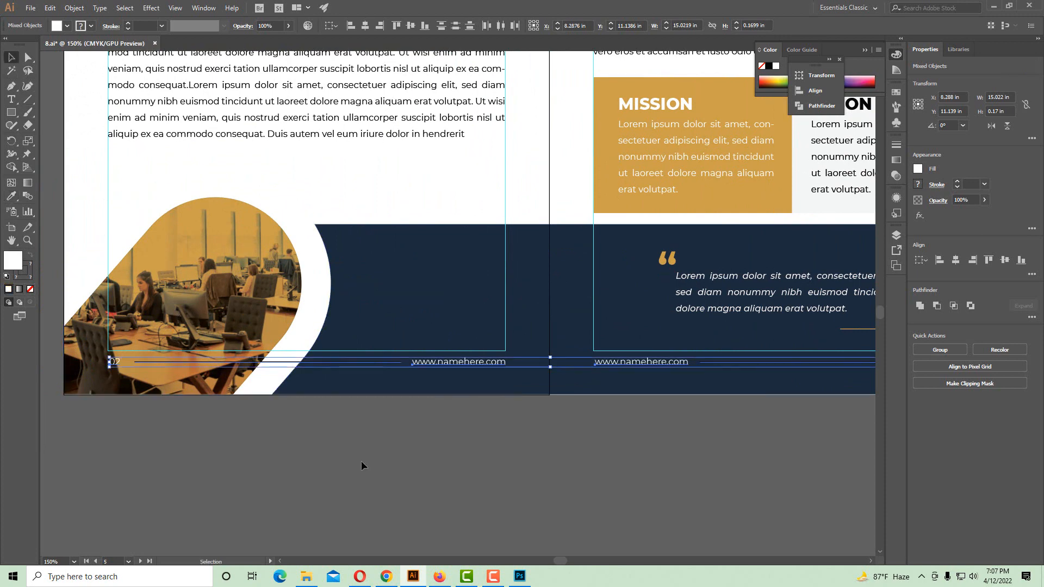
{"action": "left_click", "coordinate": [361, 465]}
Give both footer lines on the navy band a white stroke and no fill
{"action": "left_click", "coordinate": [352, 362]}
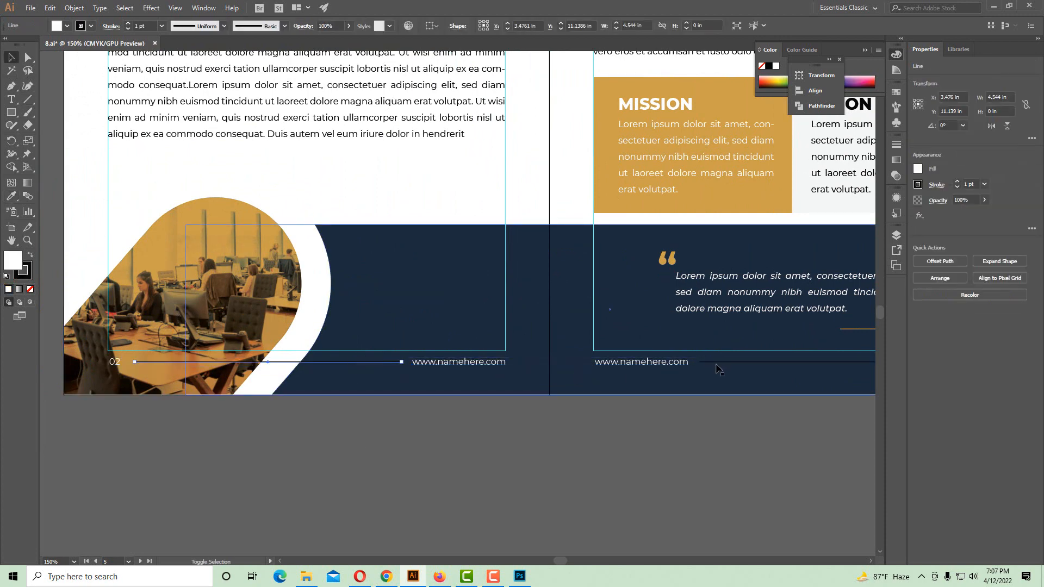
{"action": "left_click", "coordinate": [716, 362], "text": "shift"}
{"action": "left_click_drag", "start_coordinate": [706, 365], "coordinate": [555, 378]}
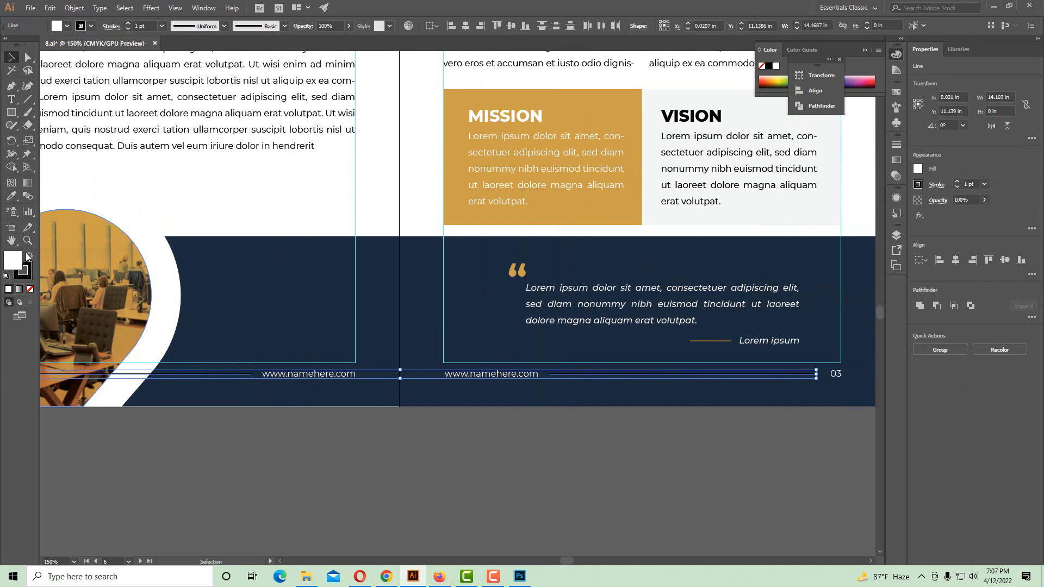
{"action": "left_click", "coordinate": [29, 254]}
{"action": "left_click", "coordinate": [238, 469]}
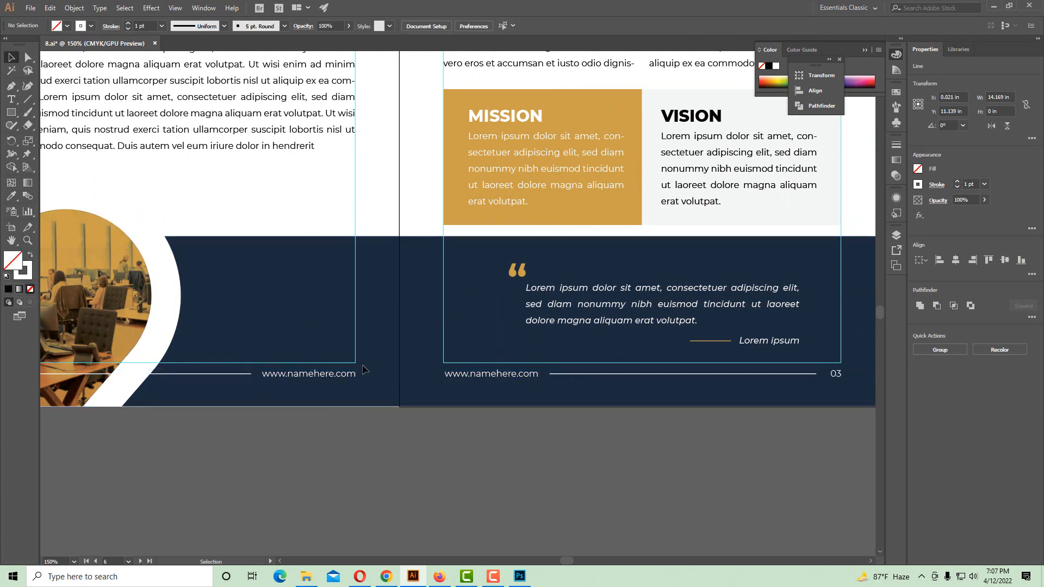
Hide the guides to view the ABOUT COMPANY and WHO WE ARE spread without margin lines
{"action": "key", "text": "ctrl+minus"}
{"action": "left_click_drag", "start_coordinate": [414, 271], "coordinate": [403, 304]}
{"action": "key", "text": "ctrl+semicolon"}
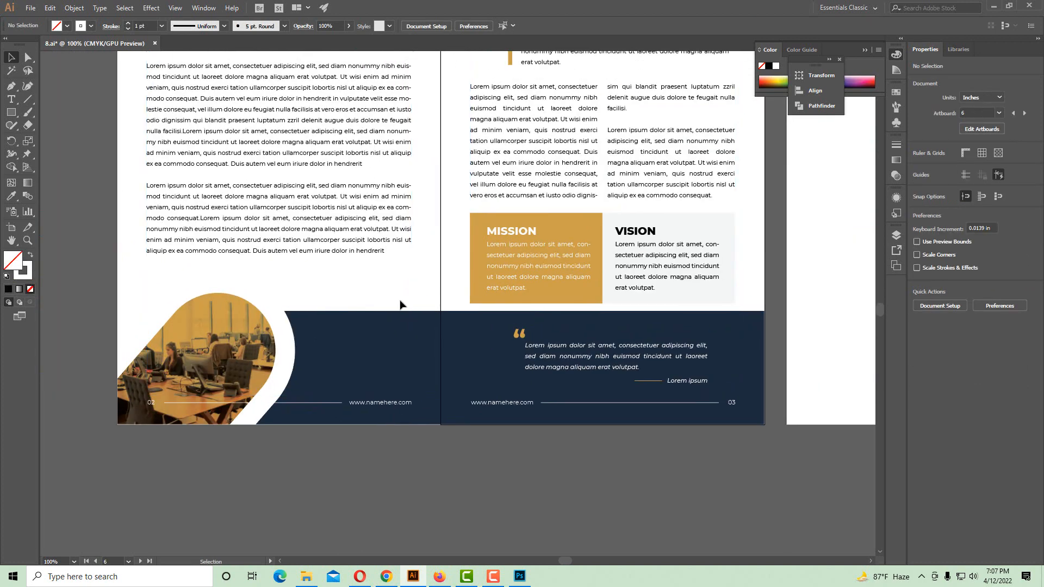
Change the page number in the ABOUT COMPANY page's footer to 04
{"action": "left_click", "coordinate": [159, 333], "text": "ctrl"}
{"action": "left_click_drag", "start_coordinate": [319, 399], "coordinate": [252, 375]}
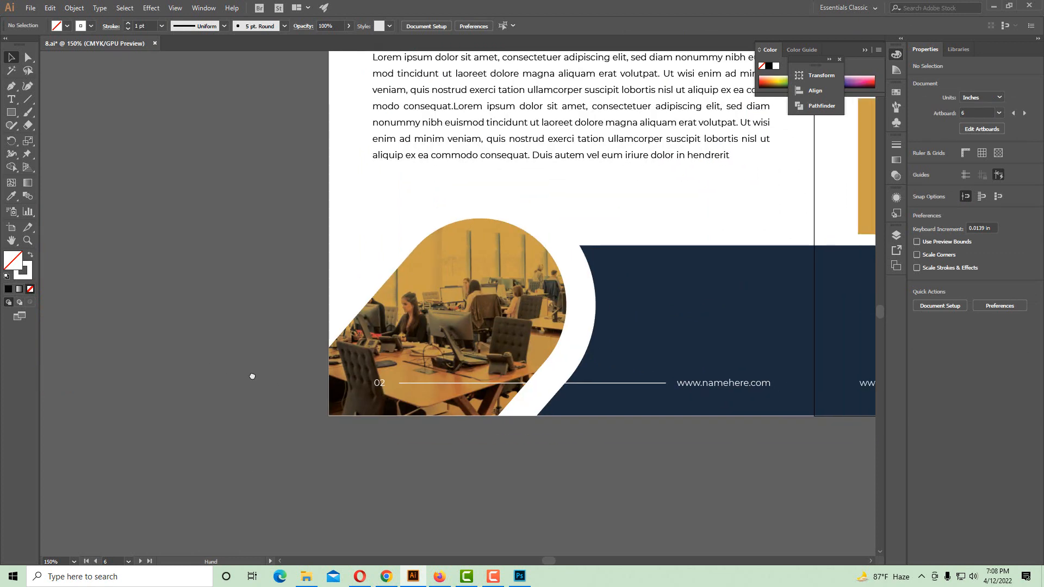
{"action": "left_click", "coordinate": [15, 103]}
{"action": "left_click_drag", "start_coordinate": [385, 383], "coordinate": [380, 383]}
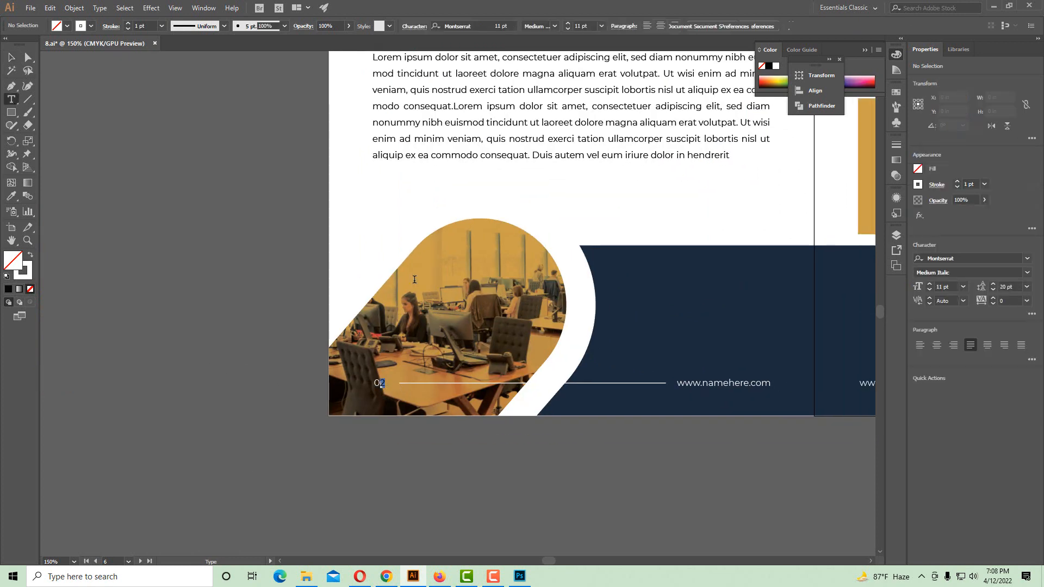
{"action": "type", "text": "4"}
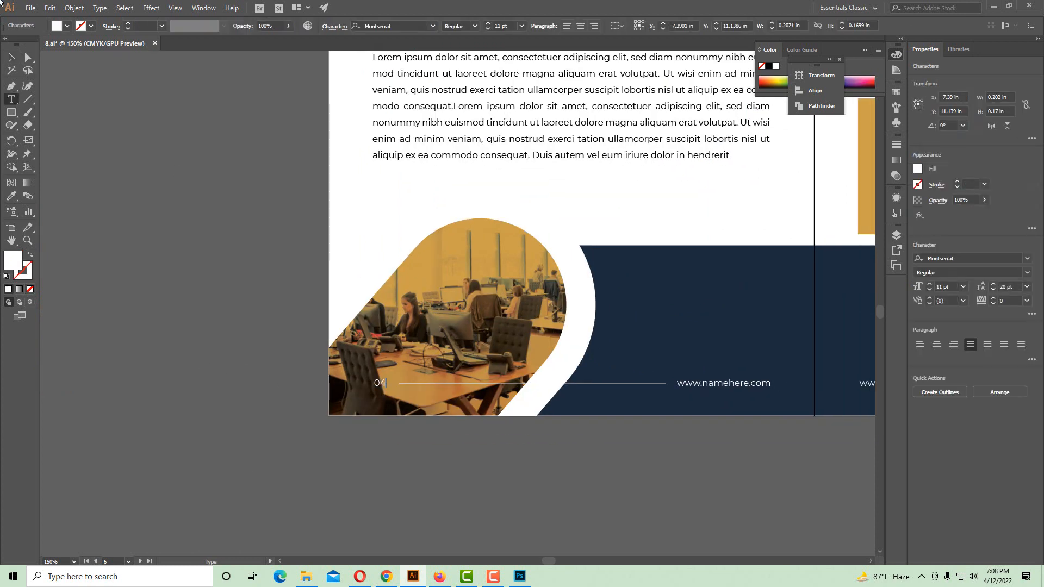
{"action": "key", "text": "Escape"}
Change the page number in the WHO WE ARE page's footer to 05 and deselect it
{"action": "left_click", "coordinate": [681, 357], "text": "ctrl+alt"}
{"action": "left_click_drag", "start_coordinate": [584, 333], "coordinate": [299, 321]}
{"action": "left_click", "coordinate": [532, 320], "text": "ctrl"}
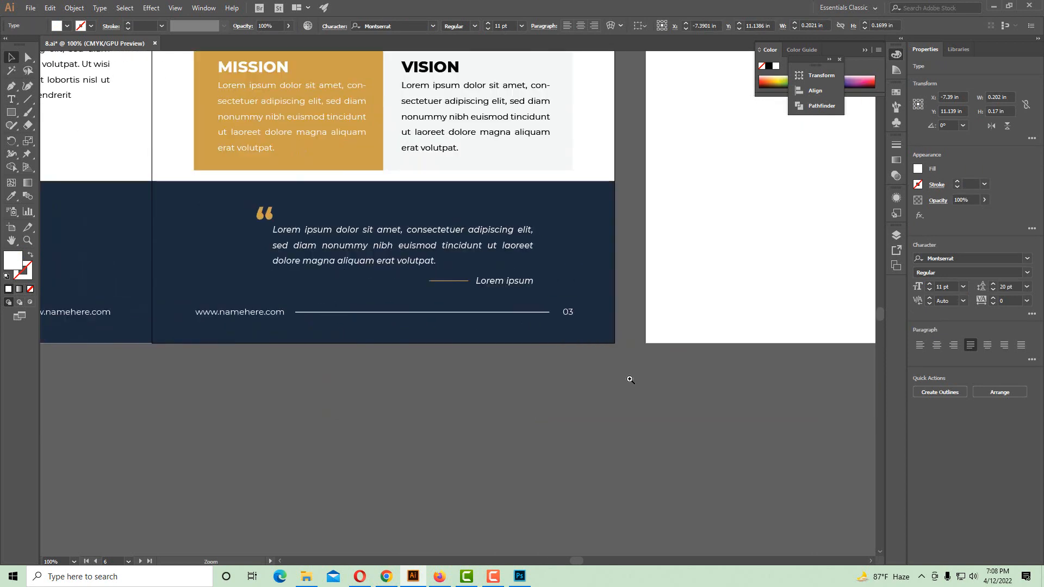
{"action": "left_click_drag", "start_coordinate": [630, 379], "coordinate": [688, 414]}
{"action": "left_click", "coordinate": [12, 99]}
{"action": "left_click_drag", "start_coordinate": [590, 312], "coordinate": [605, 311]}
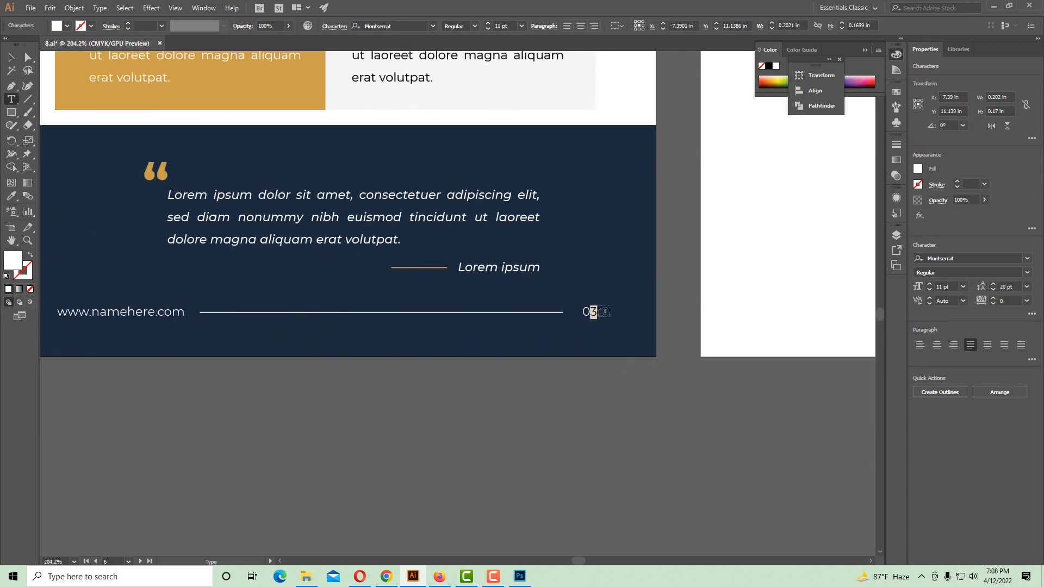
{"action": "left_click", "coordinate": [12, 57]}
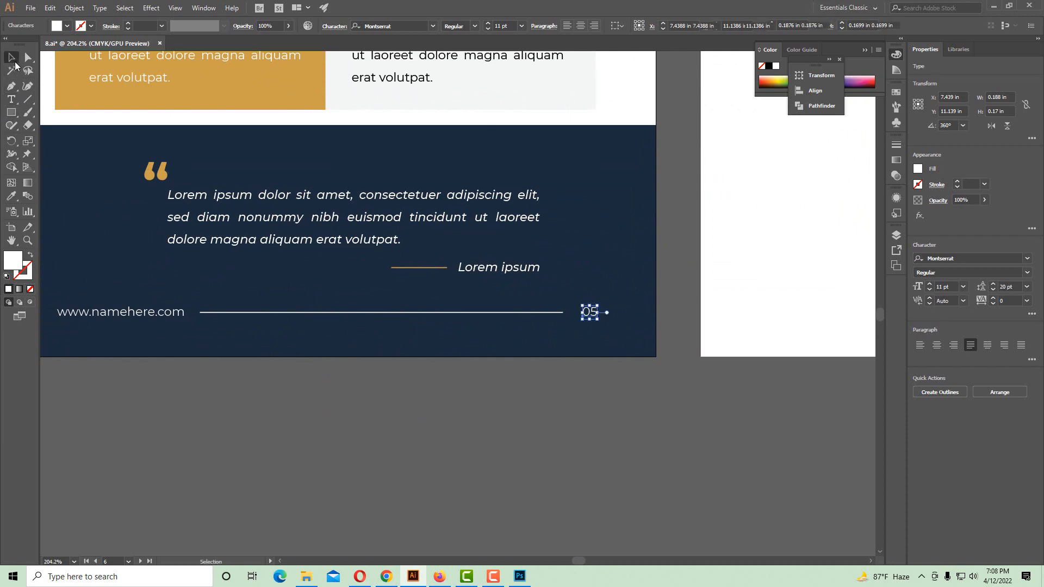
{"action": "left_click", "coordinate": [394, 240]}
{"action": "left_click", "coordinate": [393, 239], "text": "ctrl+alt"}
{"action": "left_click", "coordinate": [394, 240], "text": "ctrl+alt"}
{"action": "left_click", "coordinate": [393, 239], "text": "ctrl+alt"}
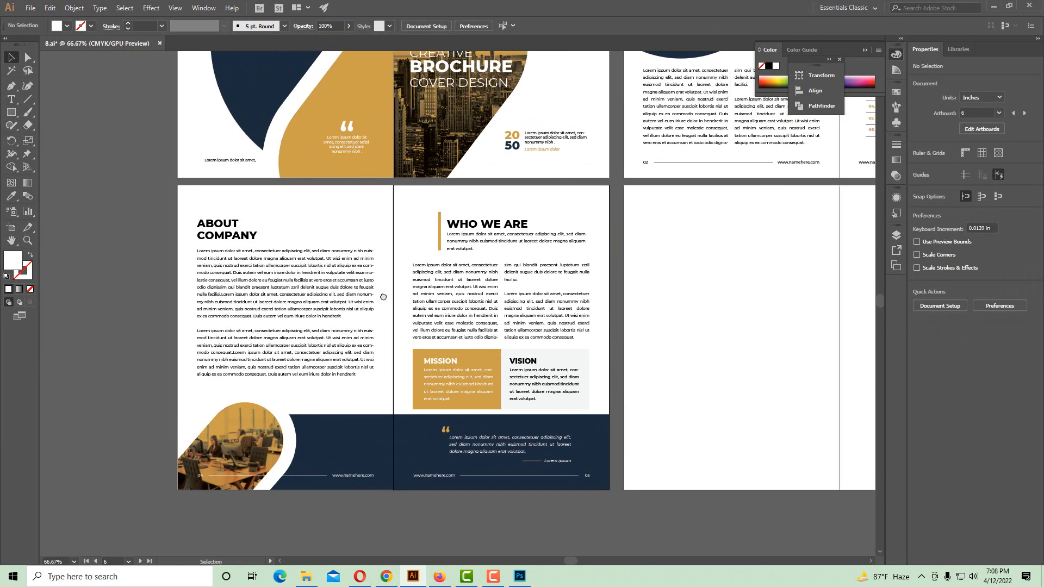
Start a JPEG export of the brochure and choose New folder (3) inside Youtube > Brochure Cover on the F: drive as its destination
{"action": "left_click", "coordinate": [31, 8]}
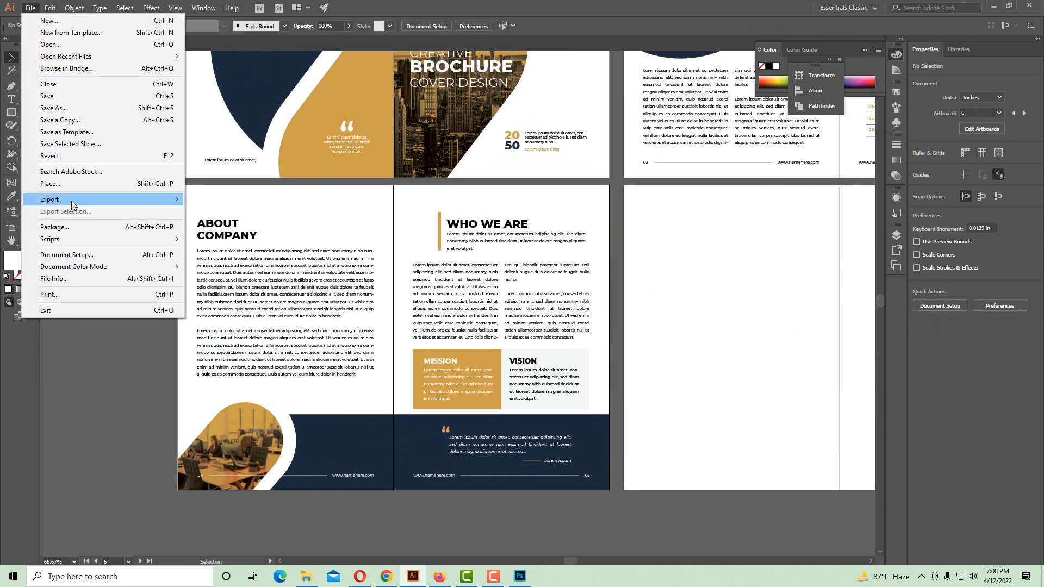
{"action": "mouse_move", "coordinate": [157, 206]}
{"action": "left_click", "coordinate": [205, 213]}
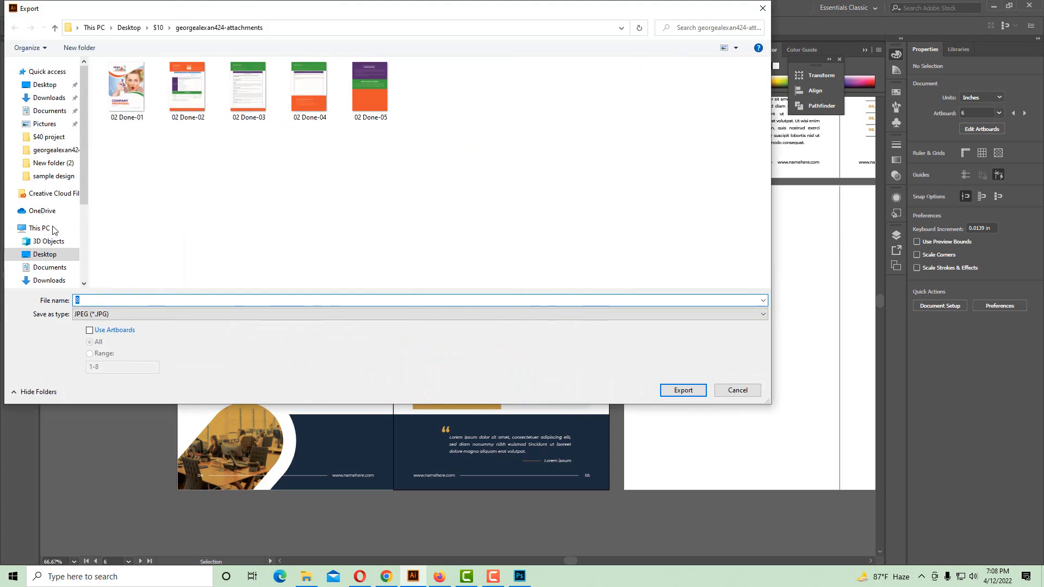
{"action": "left_click", "coordinate": [44, 256]}
{"action": "scroll", "coordinate": [87, 212], "scroll_direction": "down", "scroll_amount": 1}
{"action": "scroll", "coordinate": [89, 239], "scroll_direction": "down", "scroll_amount": 2}
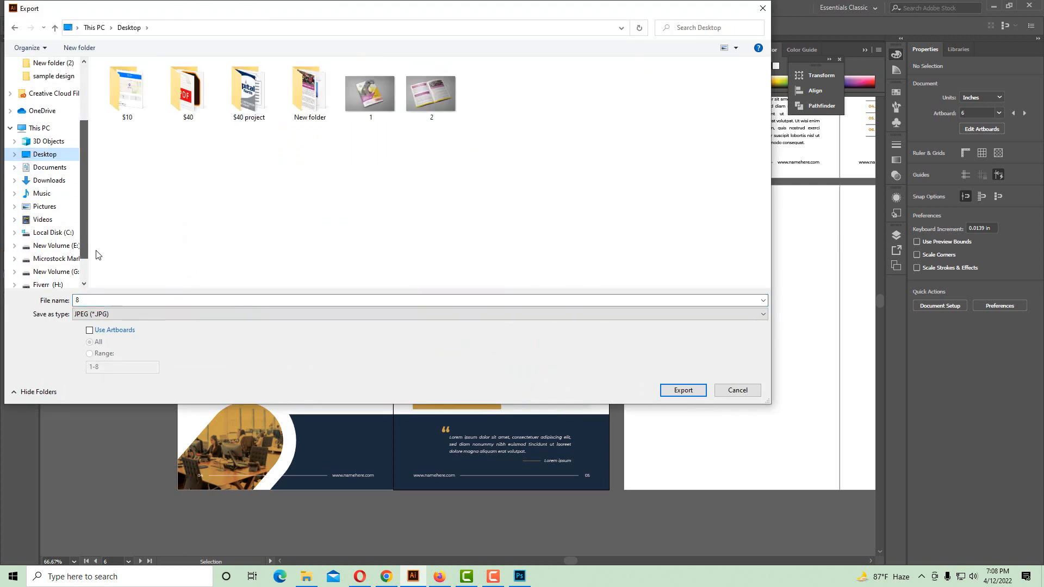
{"action": "left_click", "coordinate": [55, 245]}
{"action": "double_click", "coordinate": [729, 166]}
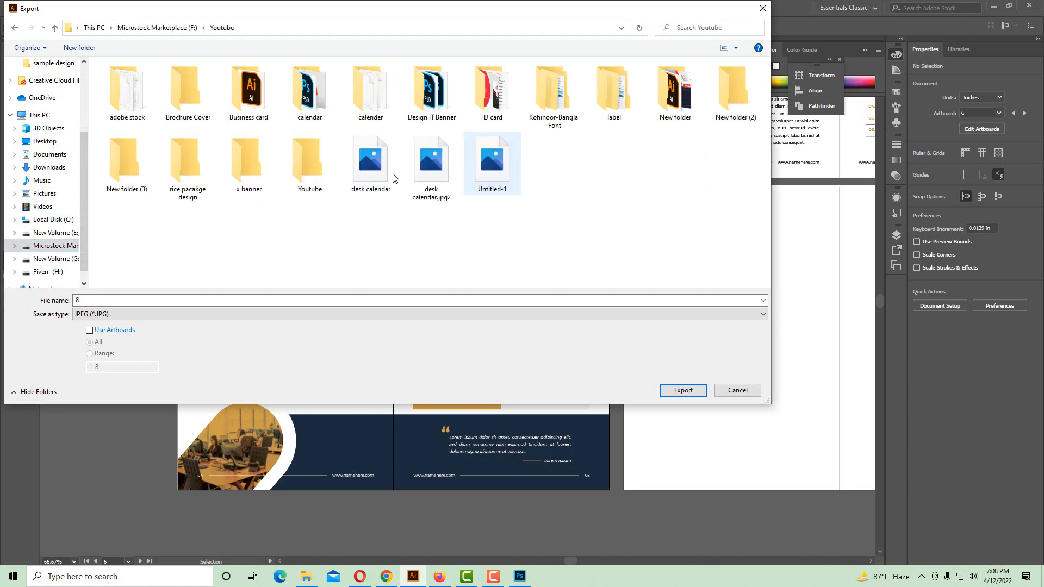
{"action": "double_click", "coordinate": [187, 90]}
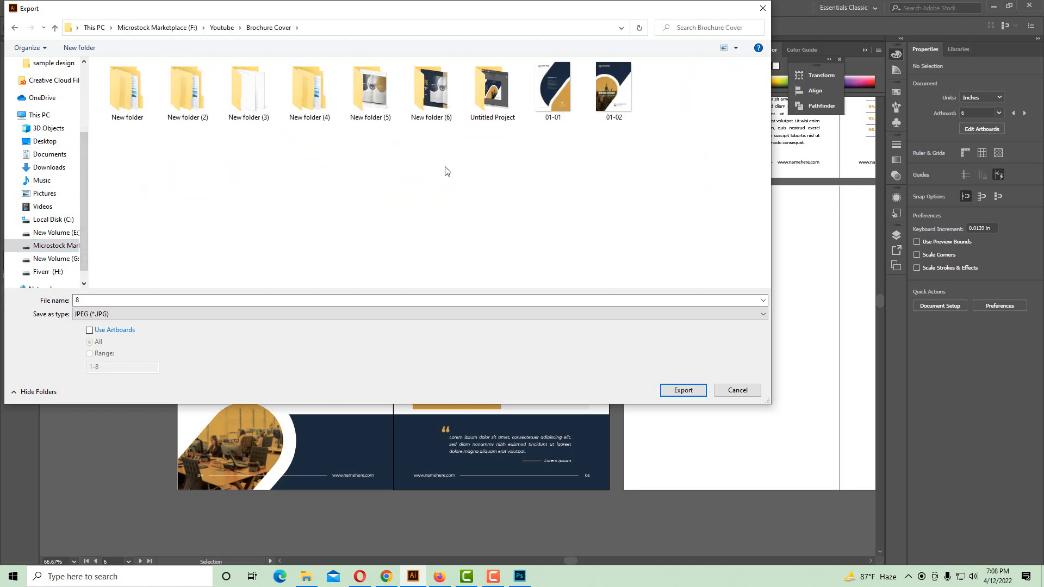
{"action": "left_click", "coordinate": [270, 114]}
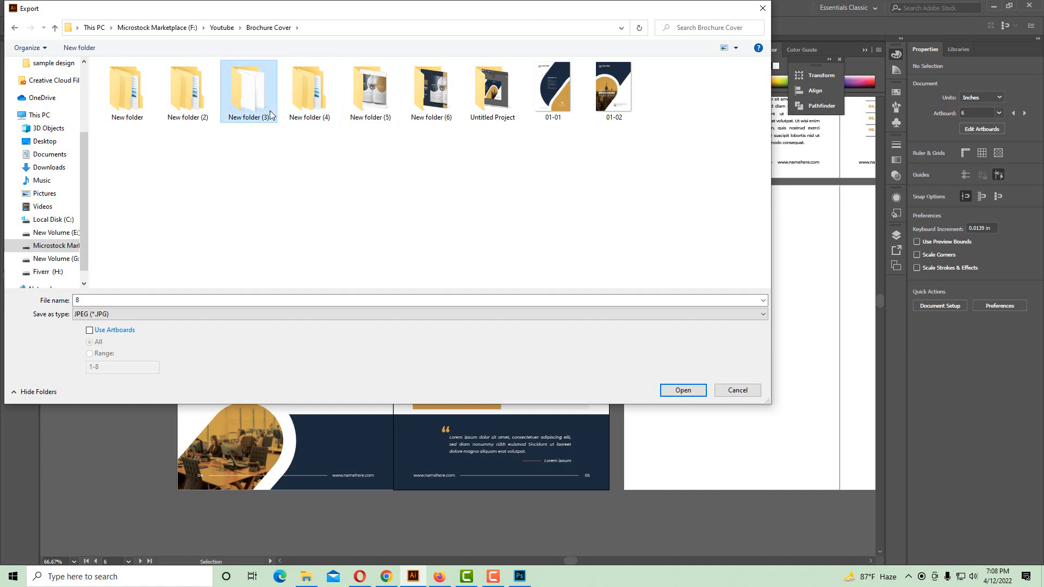
{"action": "double_click", "coordinate": [270, 115]}
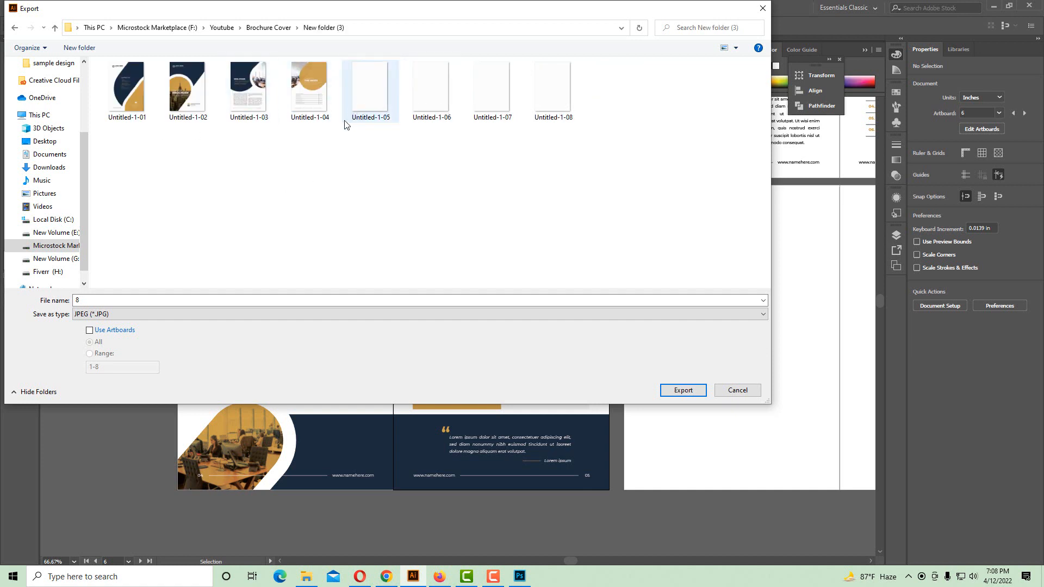
Export all artboards as separate JPEGs named 8, in CMYK at maximum quality and 300 ppi
{"action": "left_click", "coordinate": [118, 331]}
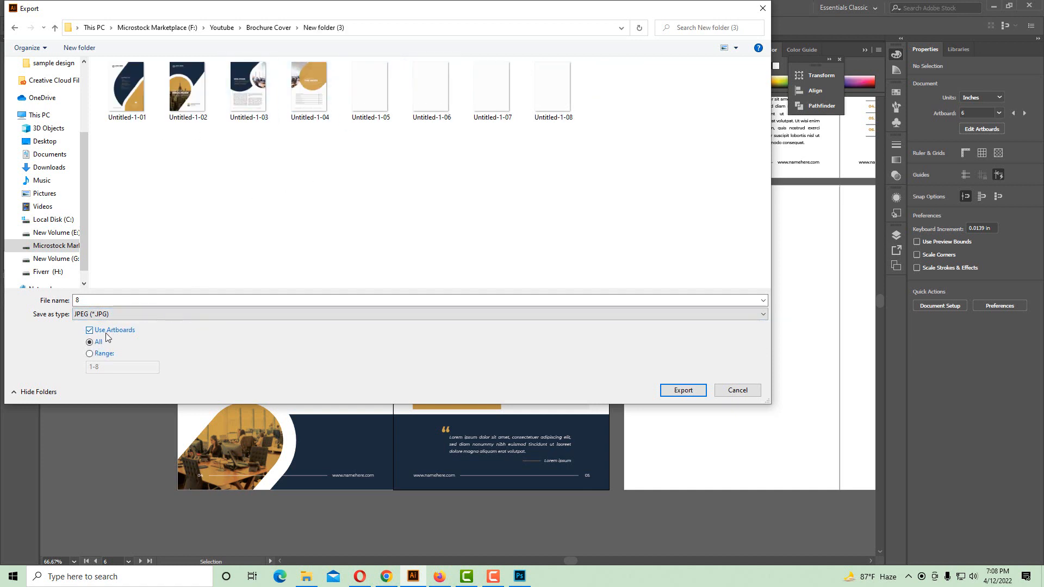
{"action": "left_click", "coordinate": [682, 390]}
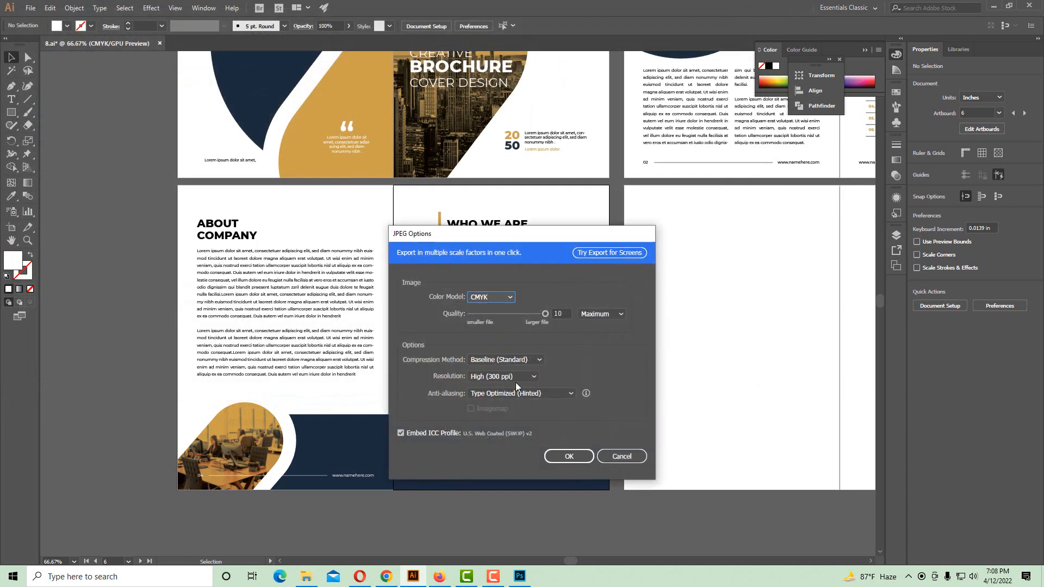
{"action": "left_click", "coordinate": [568, 456]}
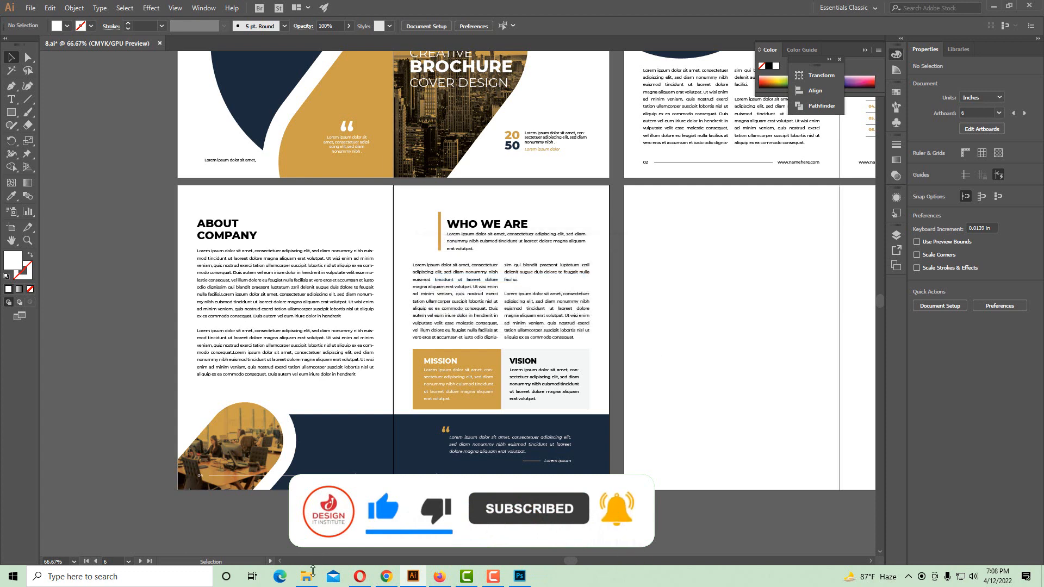
Switch to File Explorer and open New folder (3) inside Youtube > Brochure Cover on the F: drive
{"action": "left_click", "coordinate": [311, 574]}
{"action": "left_click", "coordinate": [54, 403]}
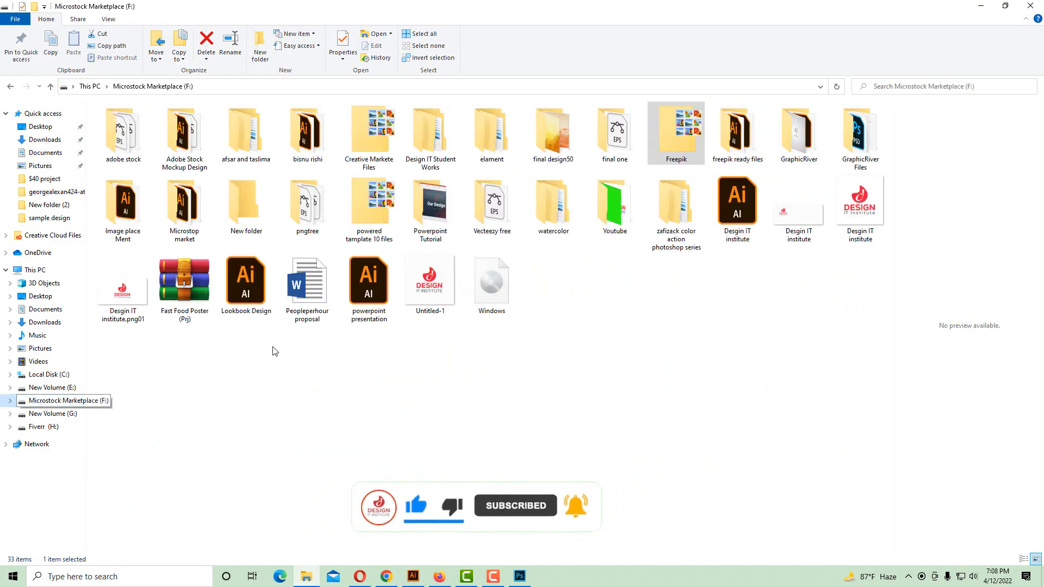
{"action": "double_click", "coordinate": [615, 206]}
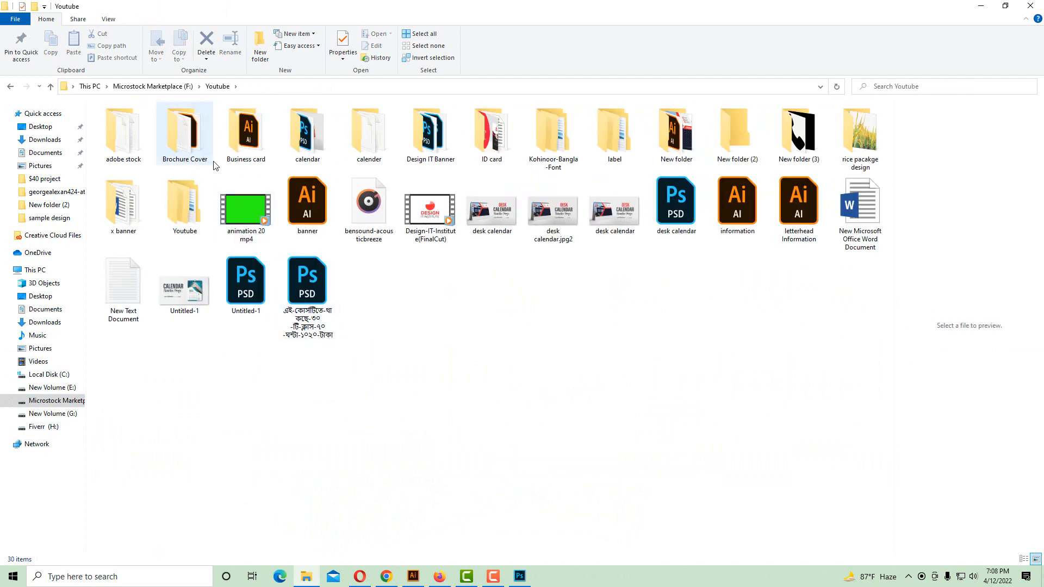
{"action": "double_click", "coordinate": [182, 142]}
{"action": "left_click", "coordinate": [237, 152]}
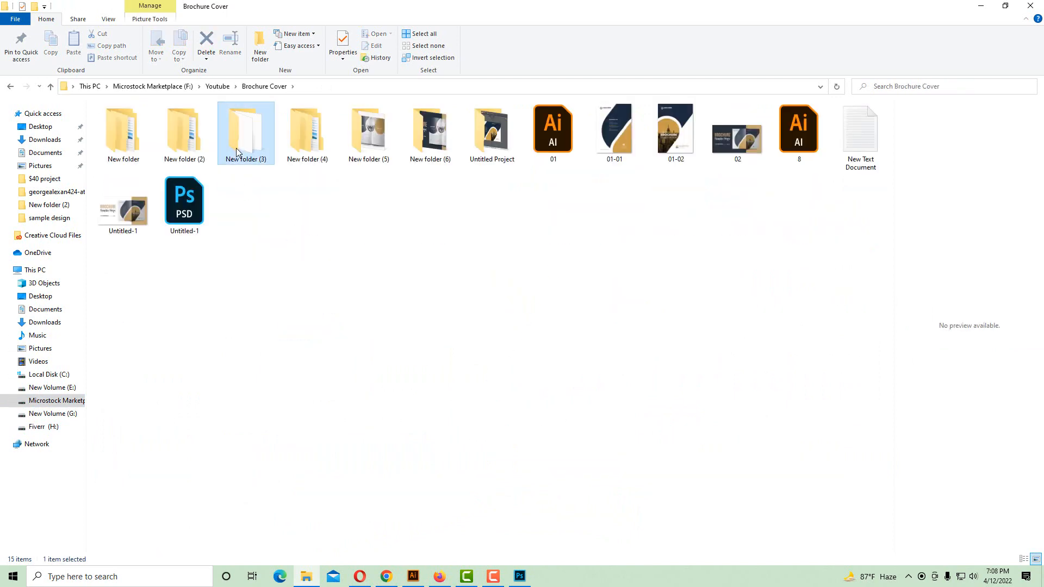
{"action": "double_click", "coordinate": [237, 153]}
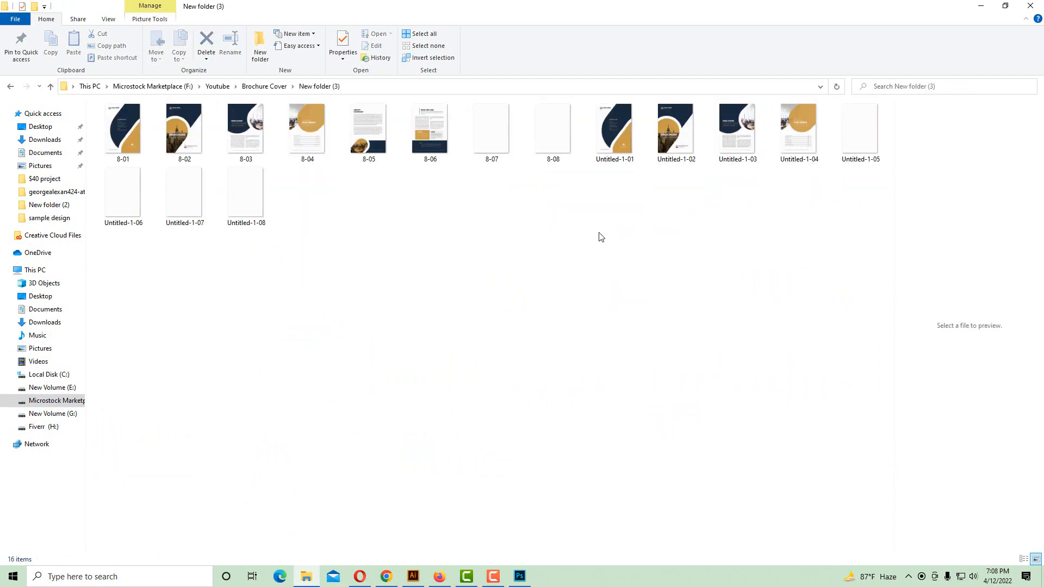
View the exported pages 8-06 and 8-05 at full size in Photos and close the viewer
{"action": "left_click", "coordinate": [368, 130]}
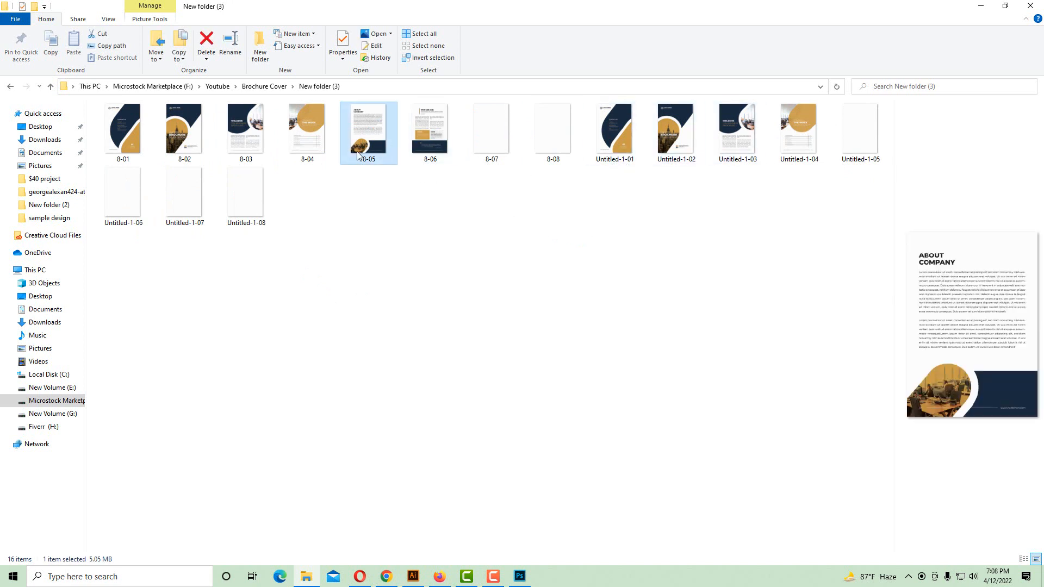
{"action": "double_click", "coordinate": [428, 161]}
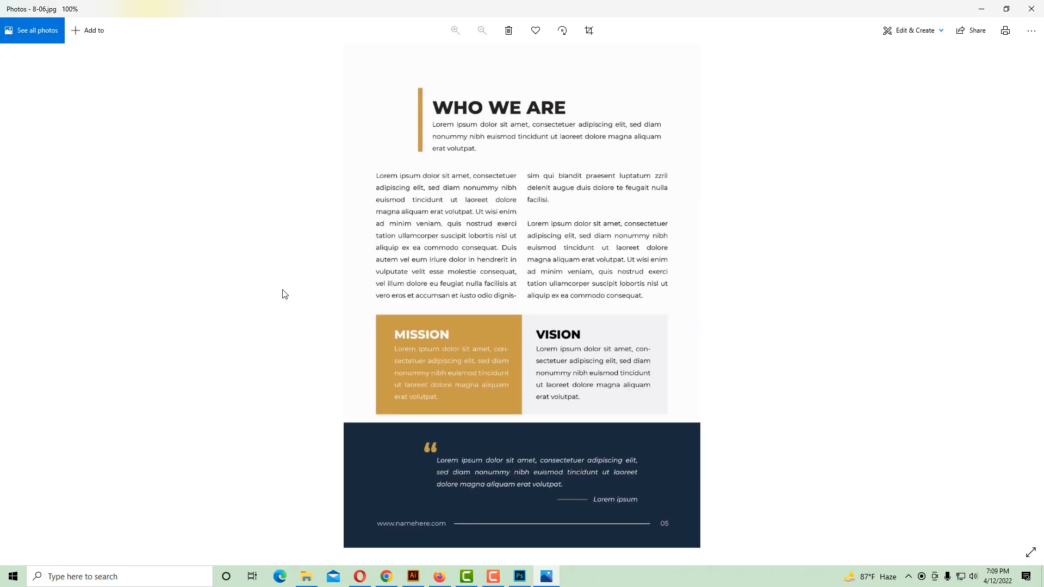
{"action": "left_click", "coordinate": [15, 287]}
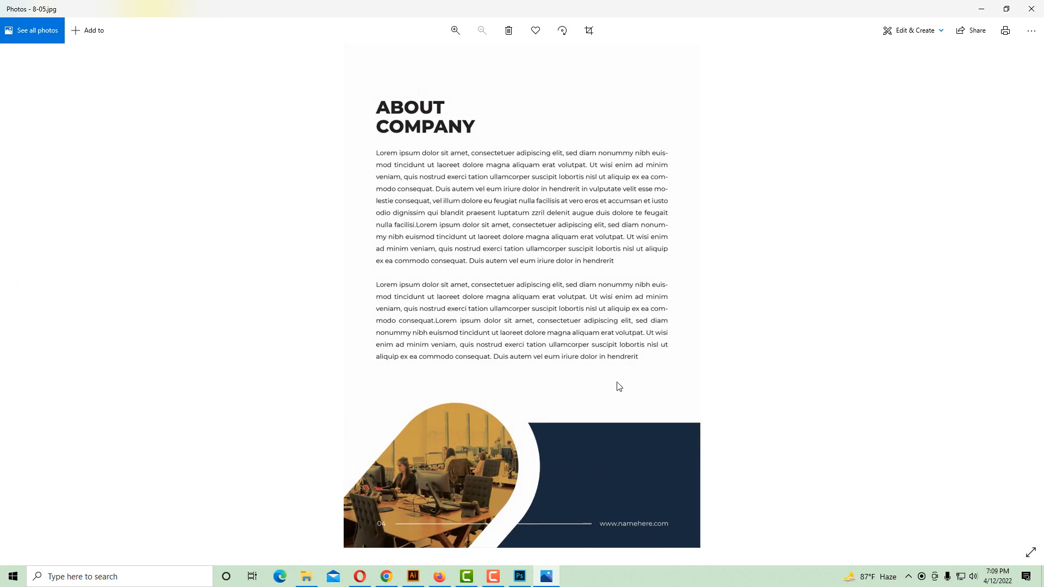
{"action": "left_click", "coordinate": [1031, 8]}
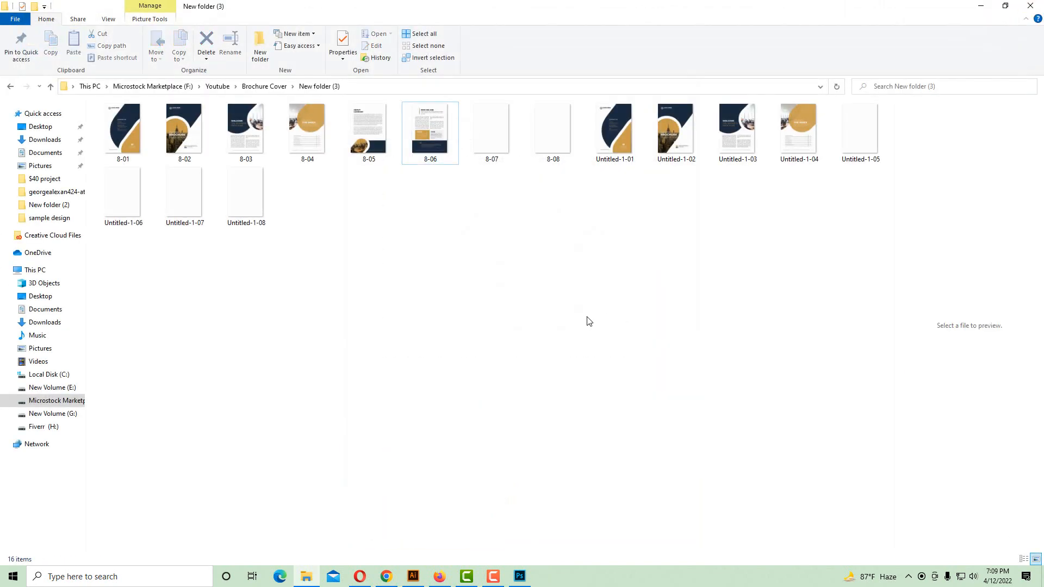